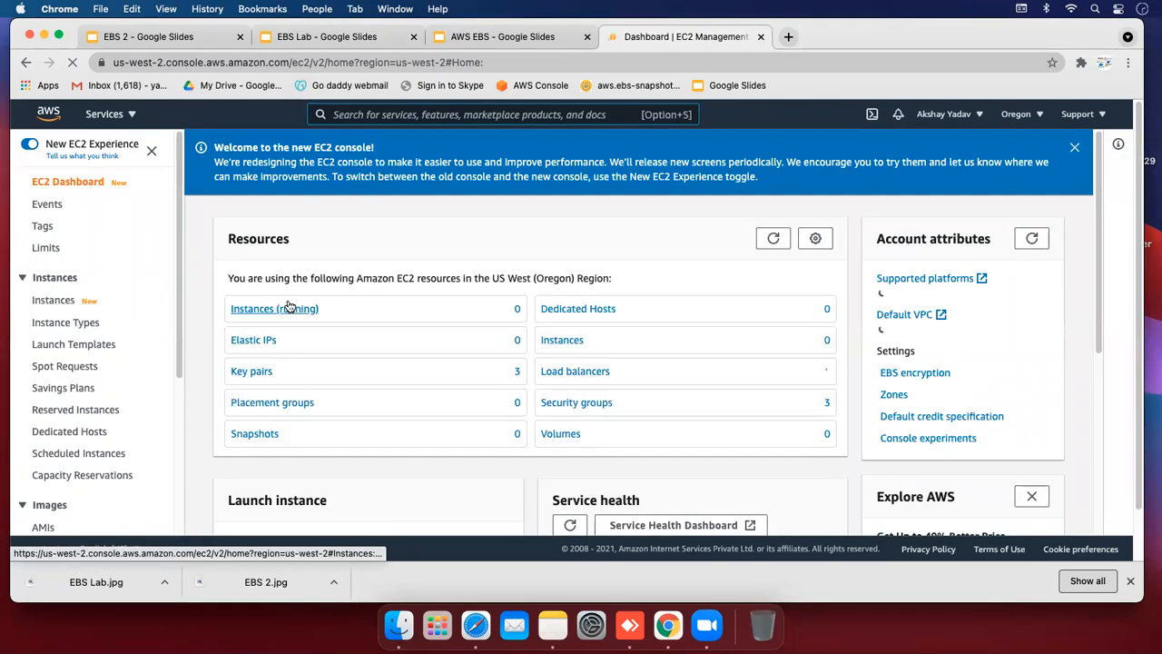
Start a new instance launch with the Amazon Linux 2 AMI, t2.micro and default storage
click(289, 308)
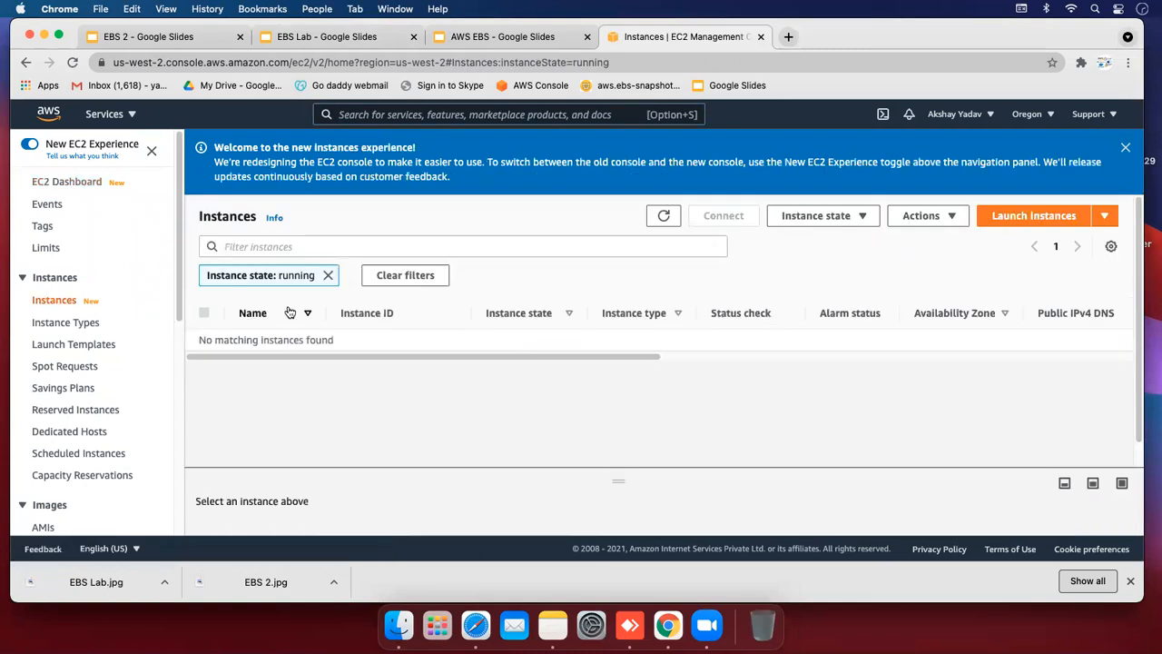
click(994, 225)
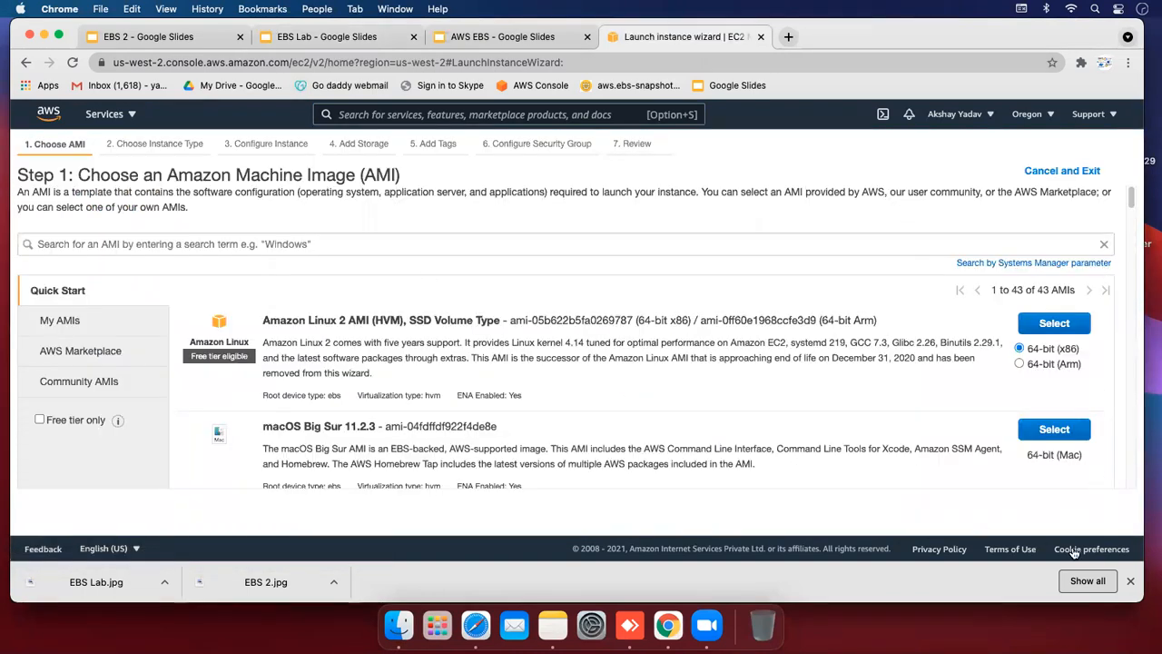
click(1130, 580)
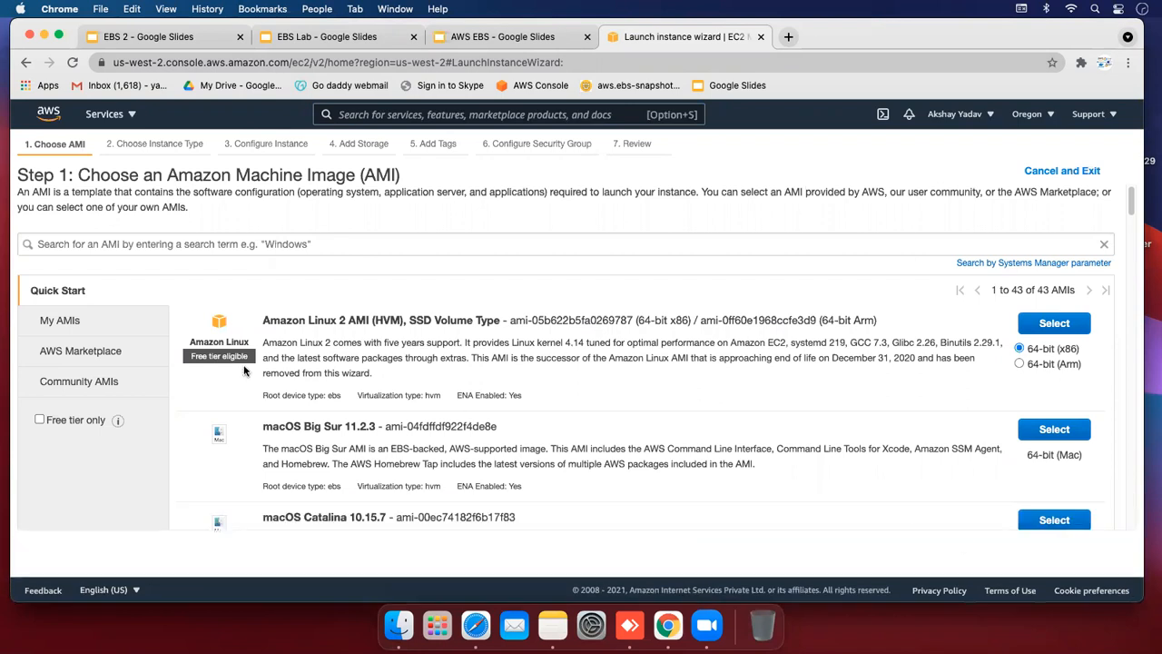
click(1039, 328)
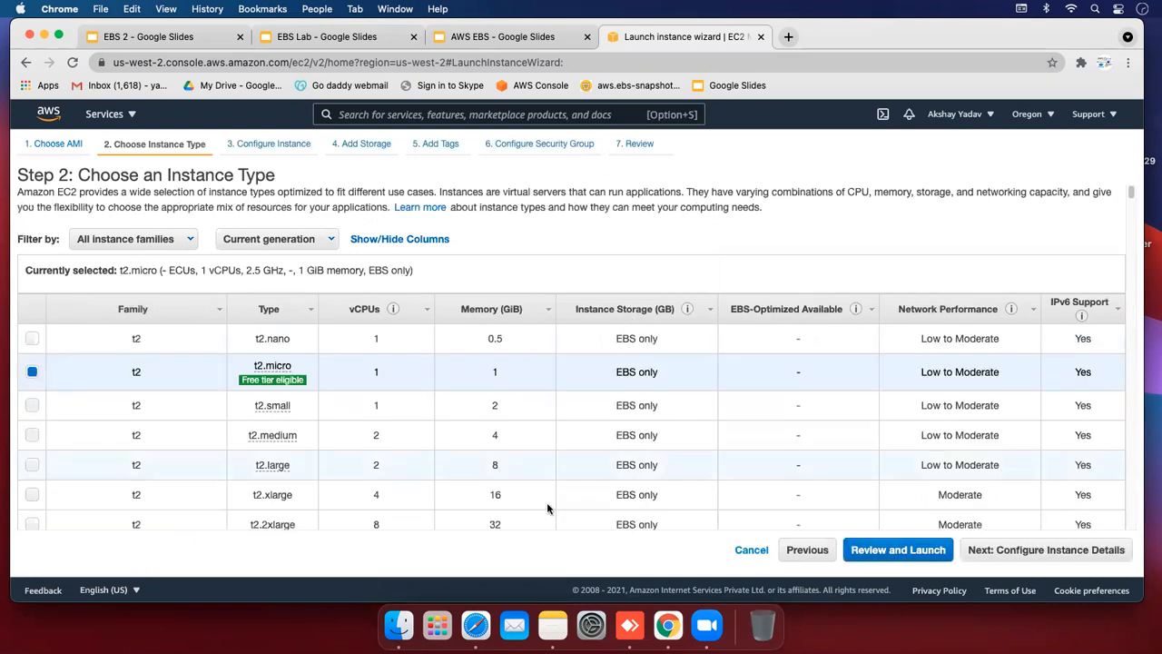
click(975, 552)
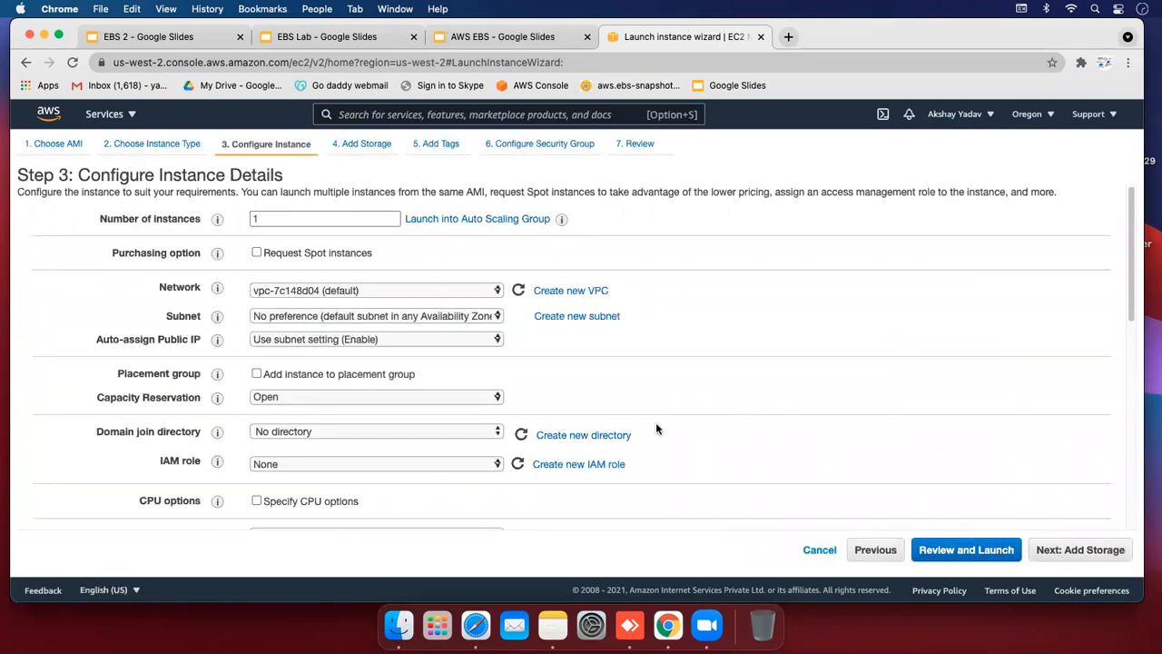
click(1077, 551)
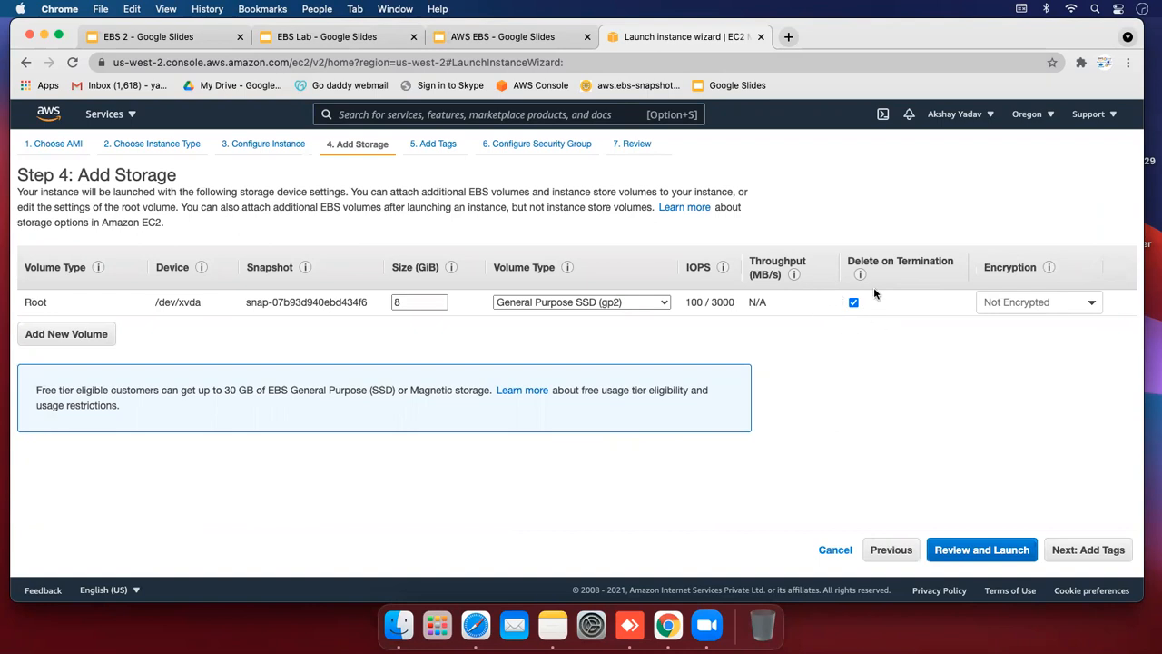
click(1085, 552)
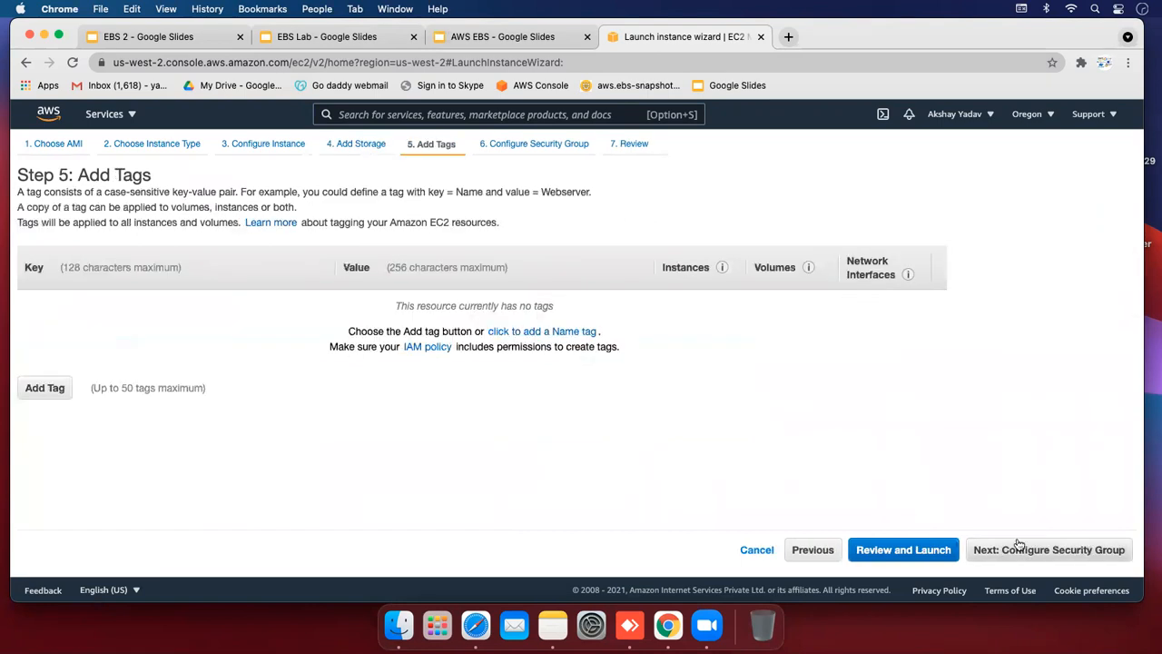
Add the tag Name = Server1 and advance past the security group step
click(47, 387)
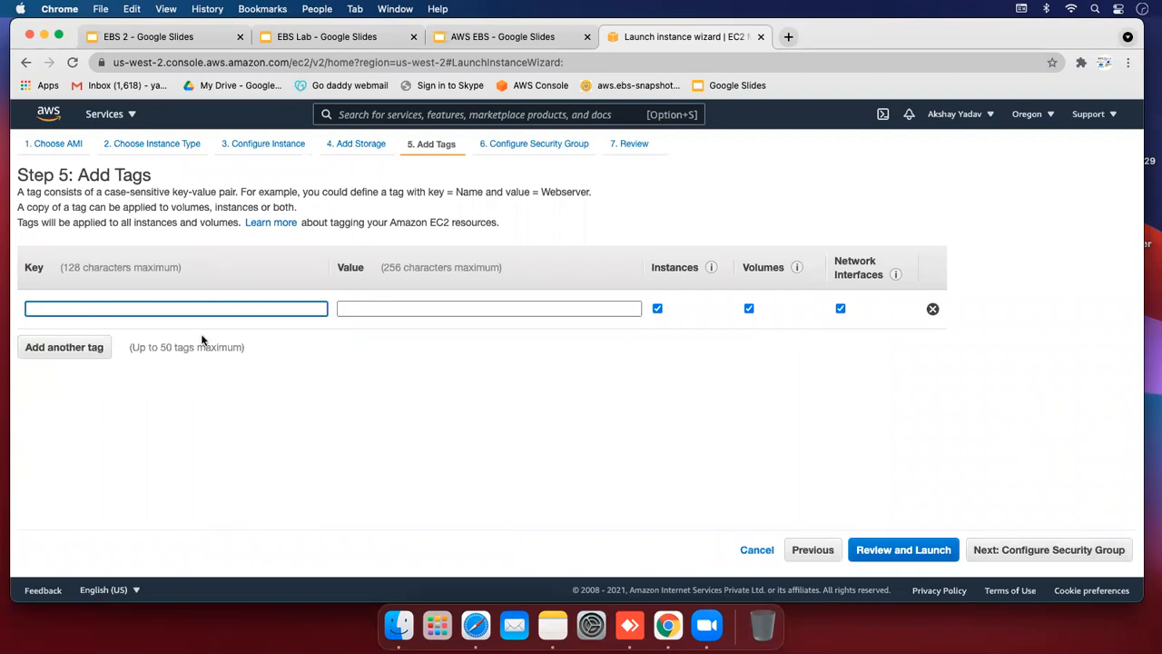
text(Name)
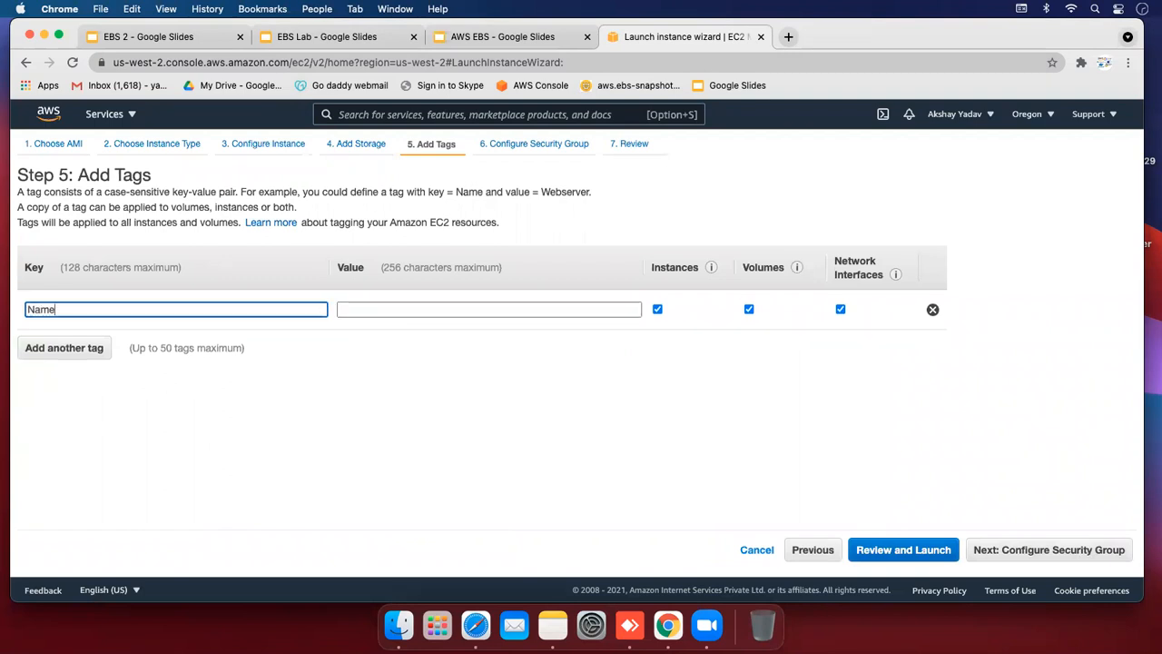
key(Tab)
text(S)
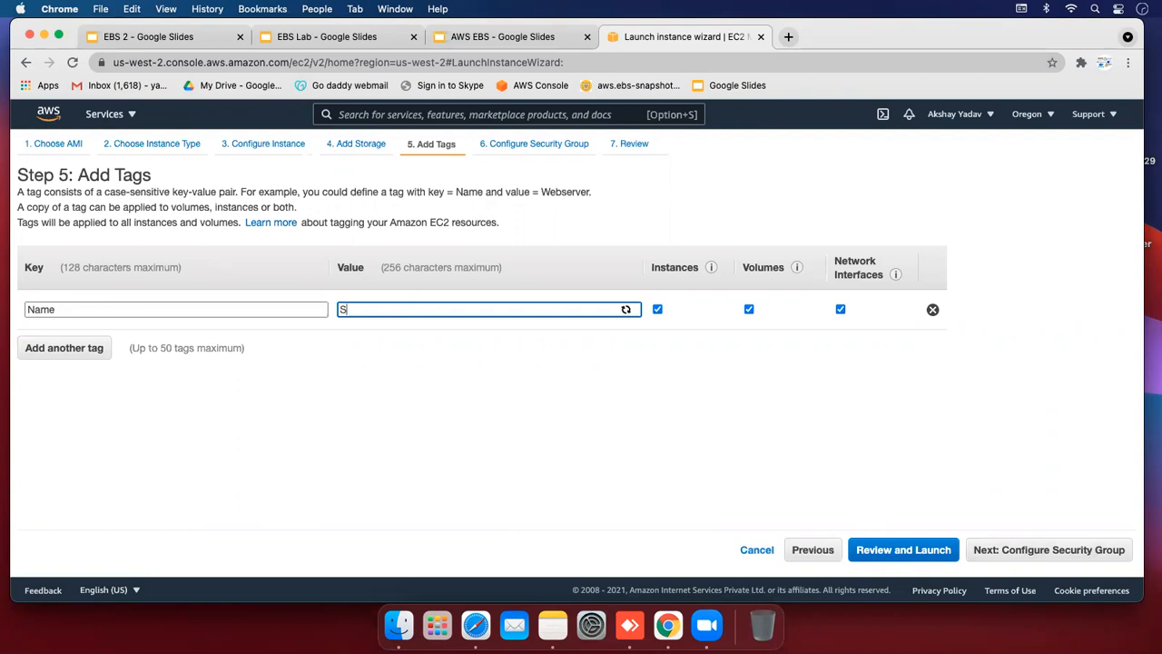
text(erve)
click(977, 550)
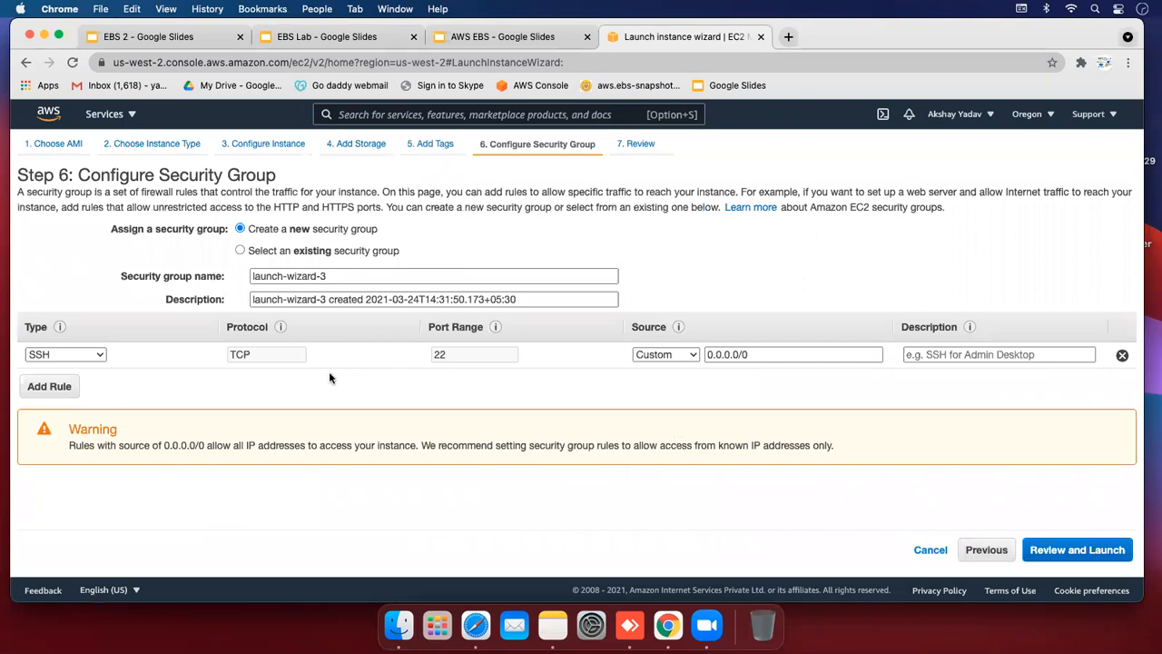
click(1053, 549)
Create a new key pair named ebsvolume, download ebsvolume.pem, and launch the instance
click(1089, 555)
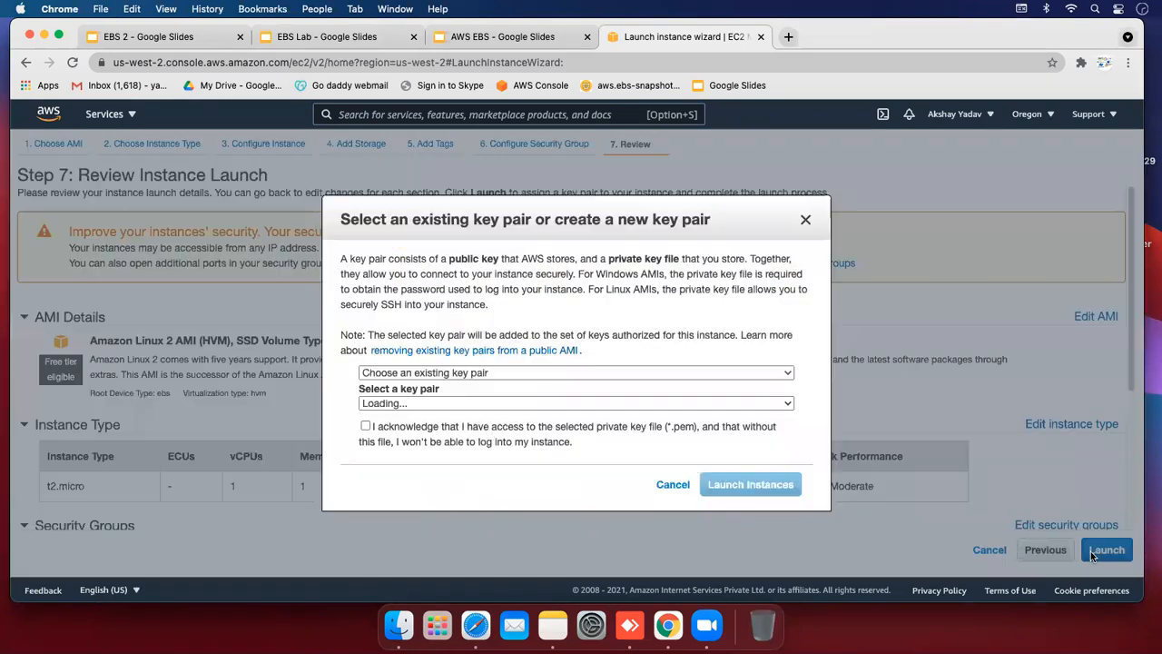
click(566, 403)
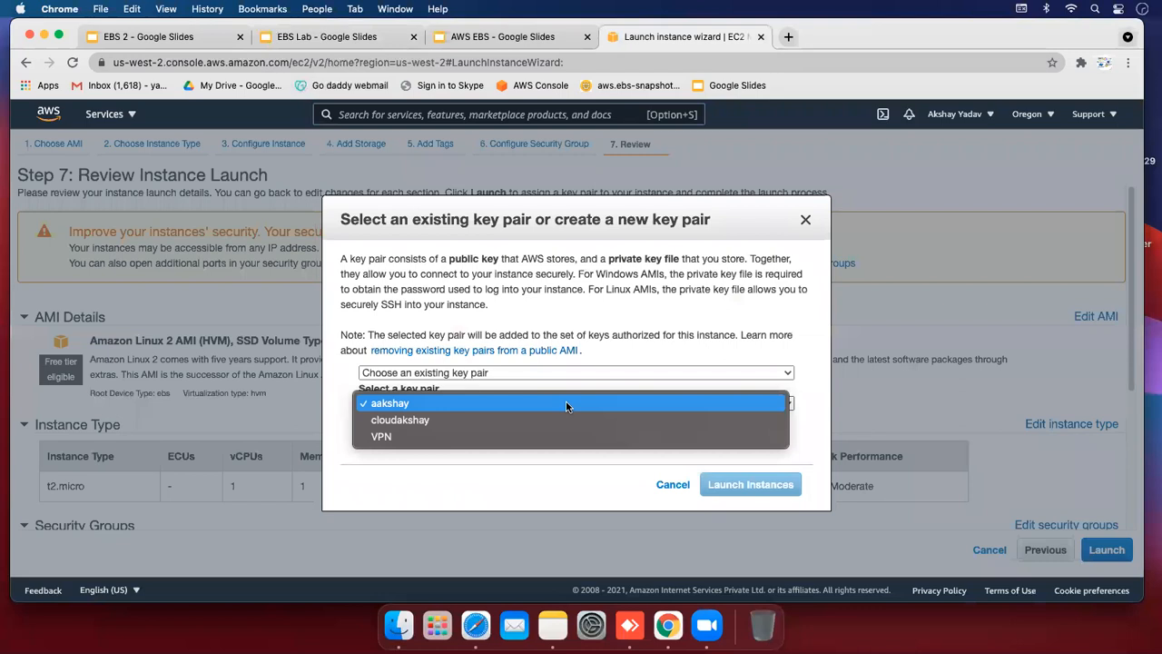
click(565, 403)
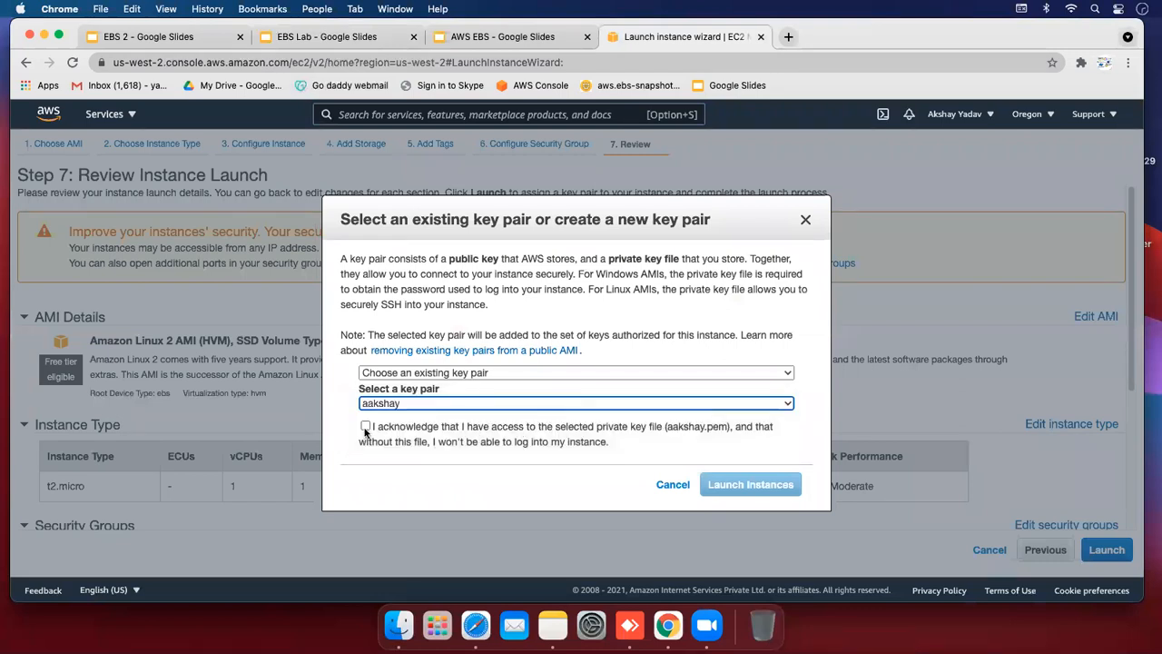
click(450, 373)
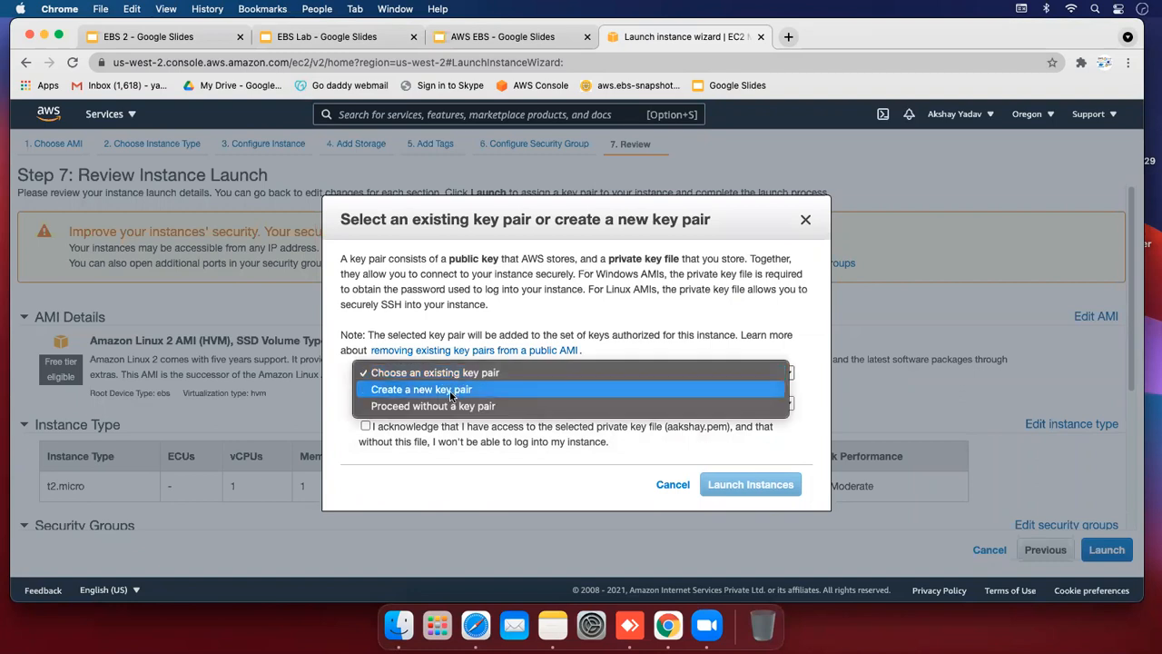
click(450, 389)
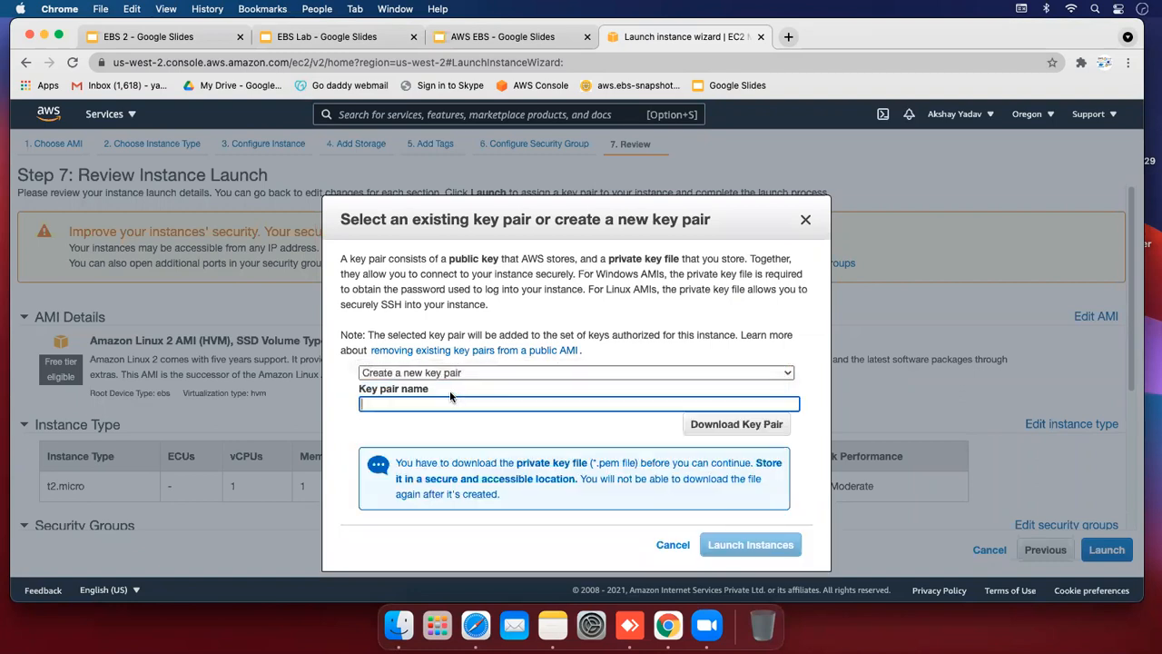
text(ebsvolume)
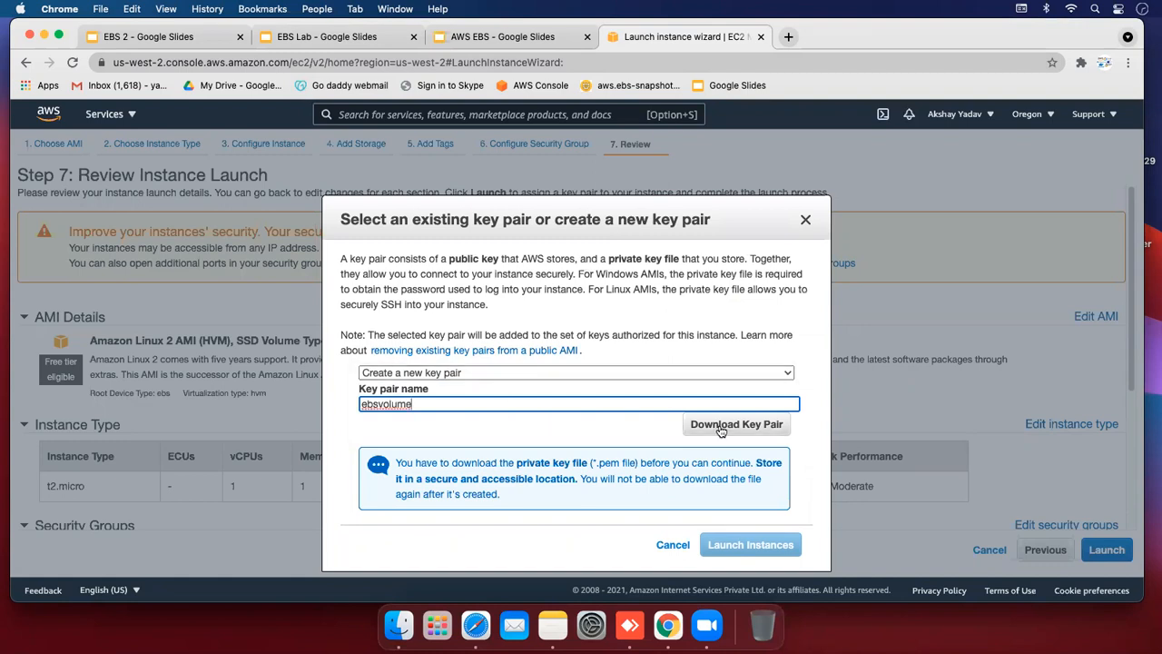
click(684, 430)
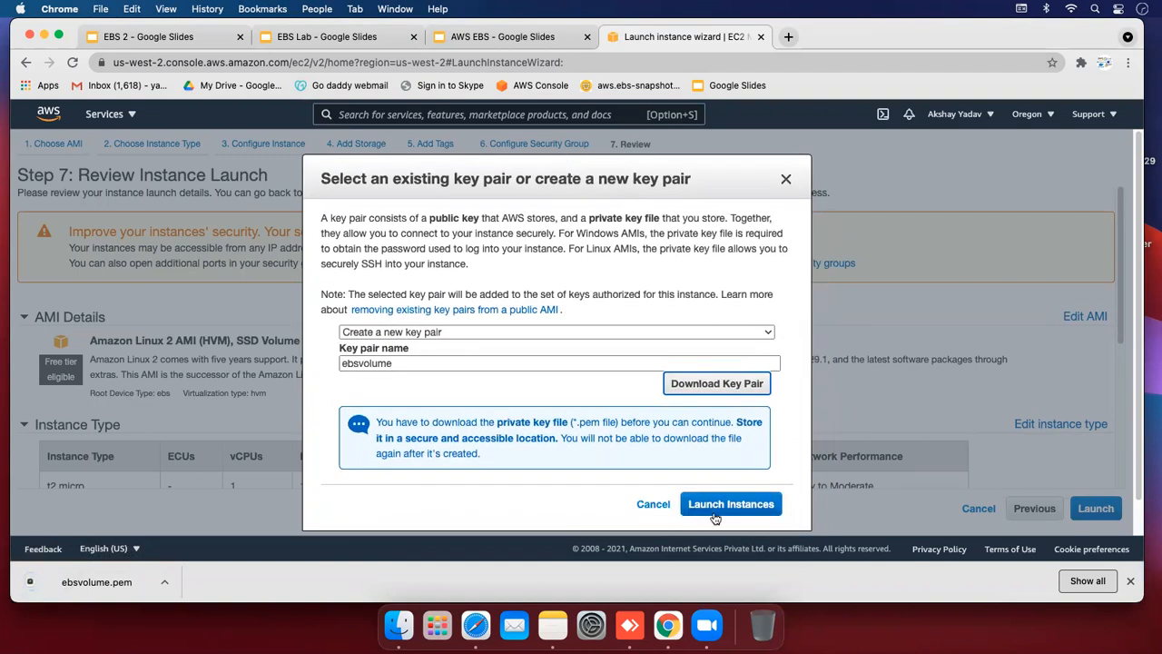
click(714, 515)
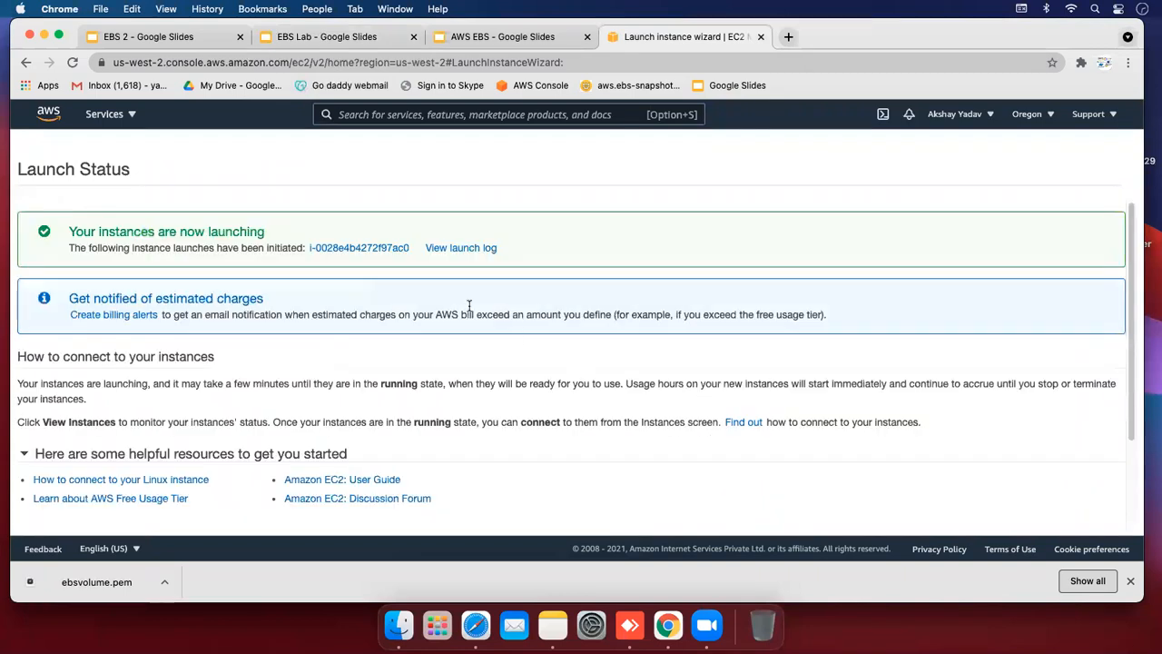
Clear the instance ID filter and start a second Amazon Linux 2 launch through to tags
click(360, 250)
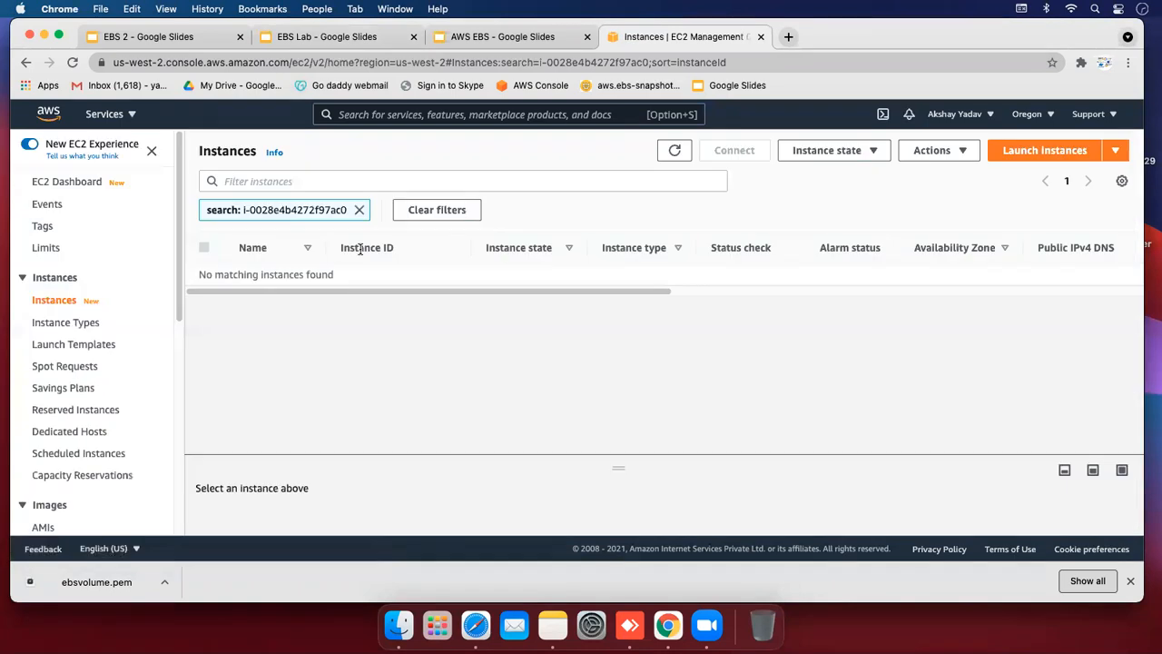
click(360, 209)
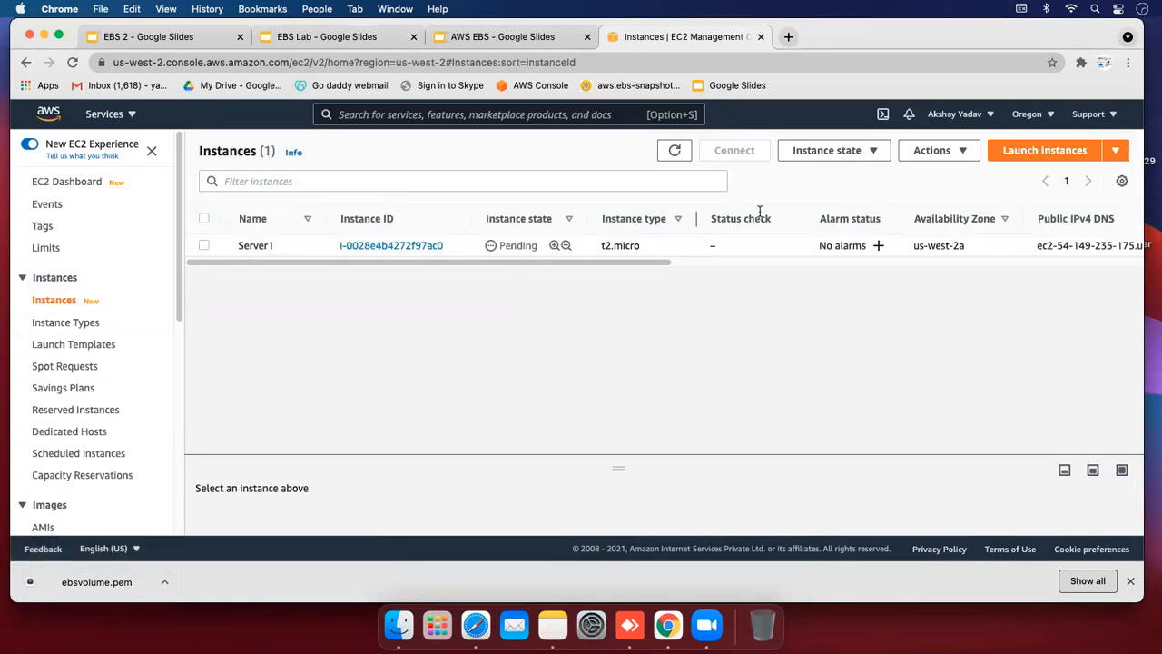
click(1018, 159)
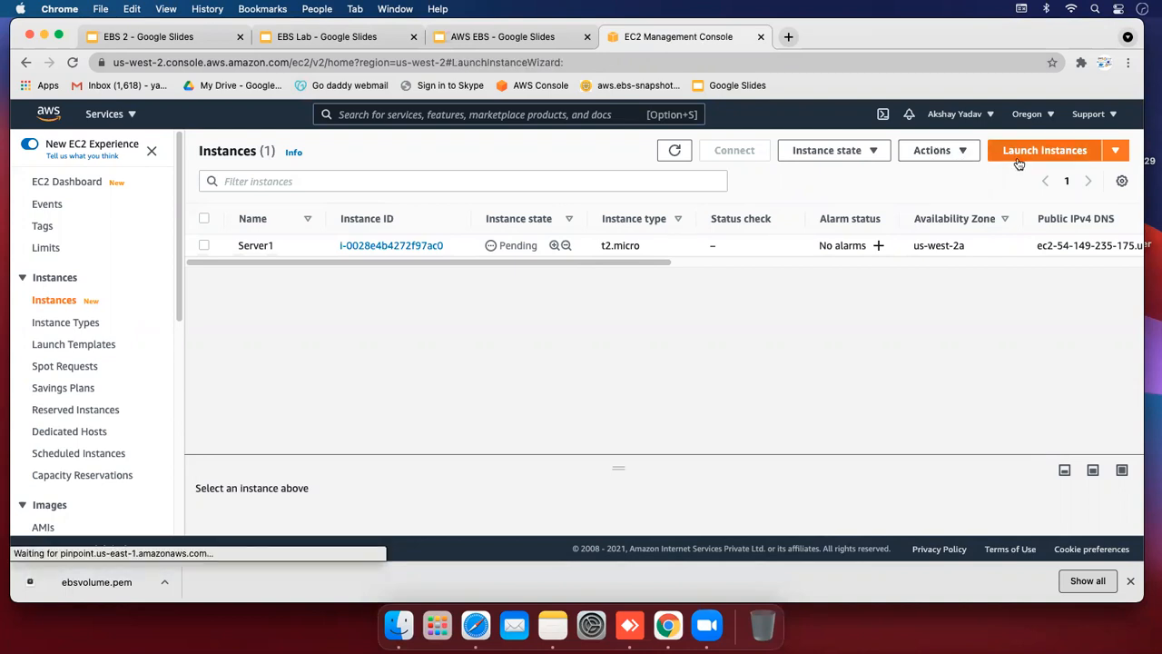
click(1051, 325)
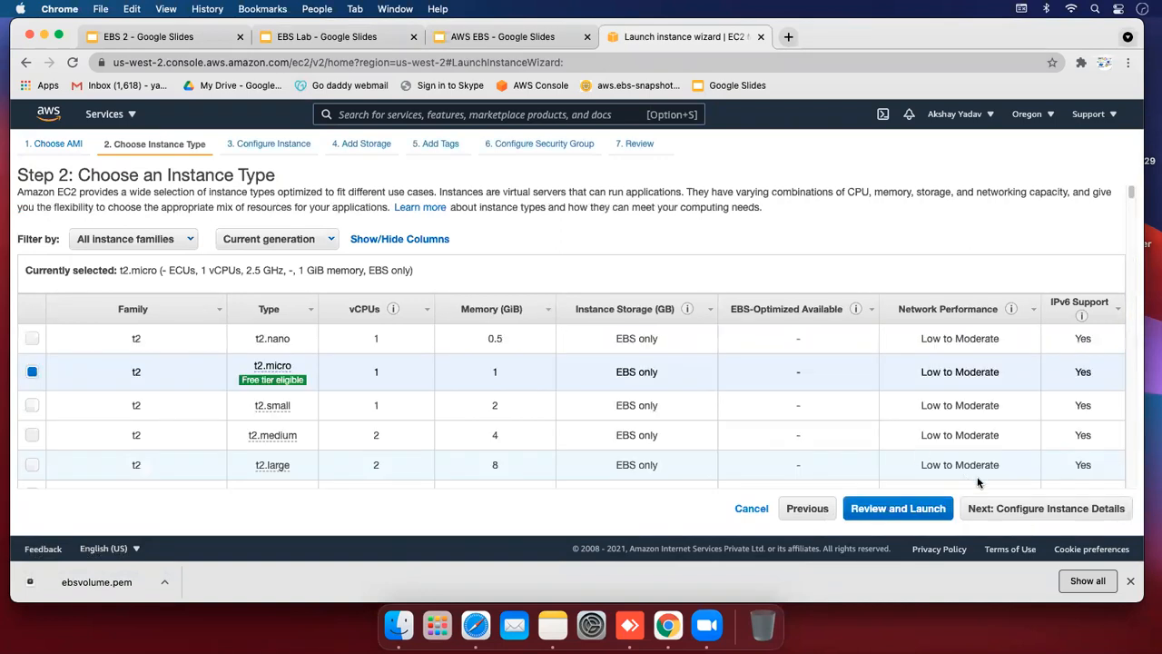
click(1008, 509)
click(1060, 509)
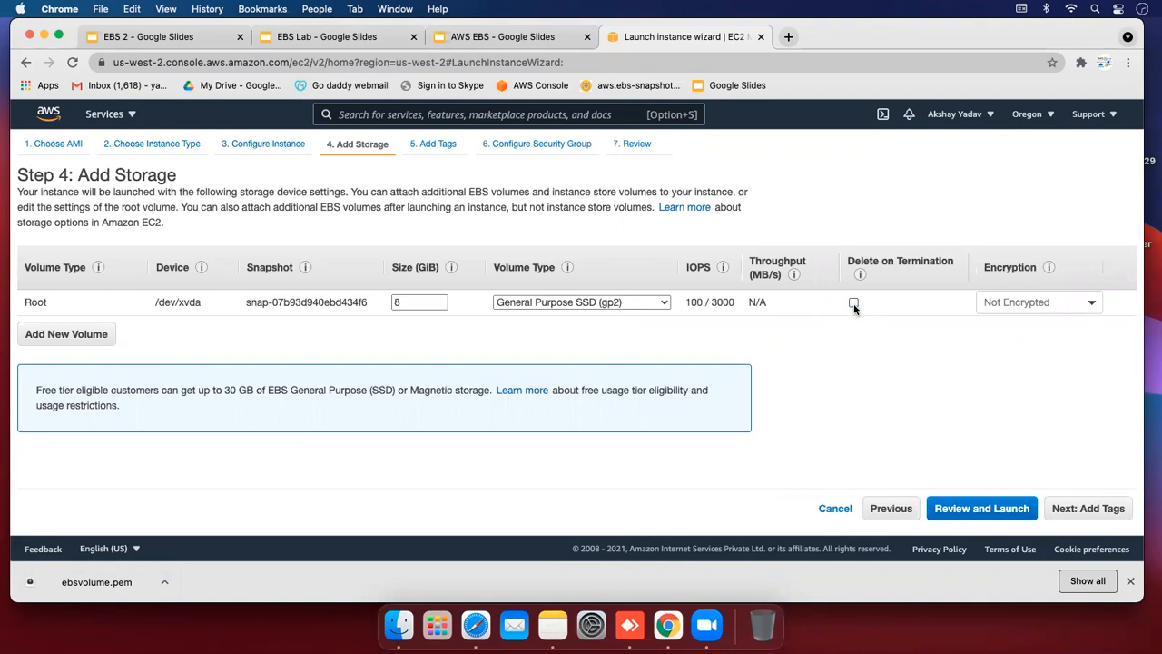
click(1074, 515)
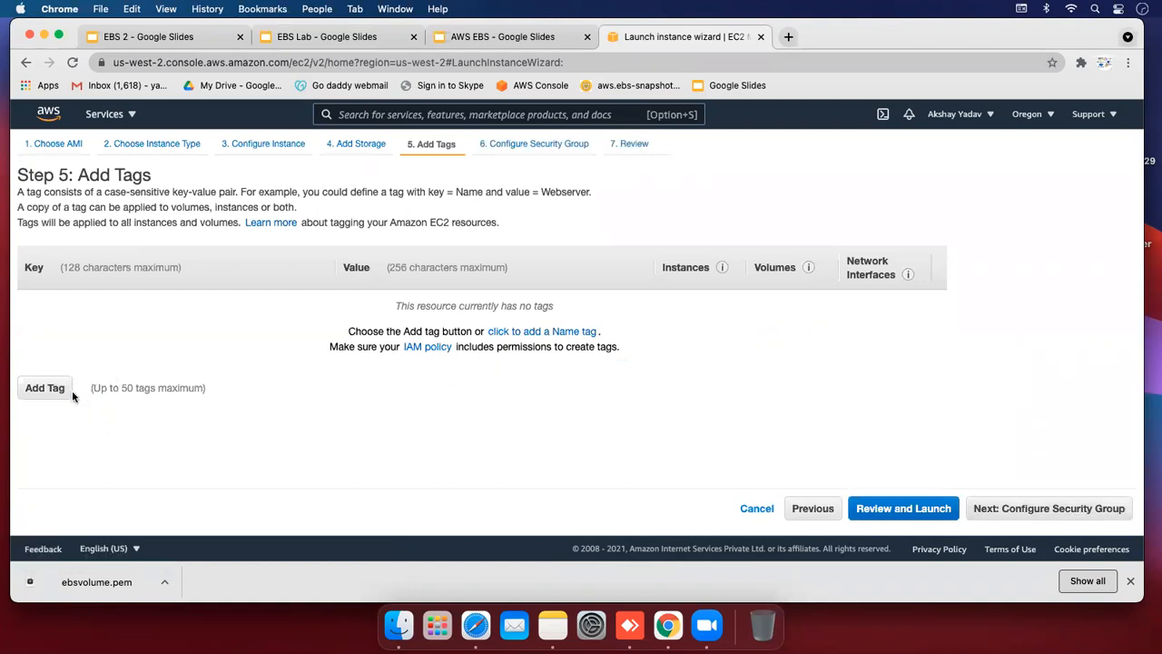
Tag the second instance Name = Server2 and advance to the launch review
click(56, 388)
text(Name)
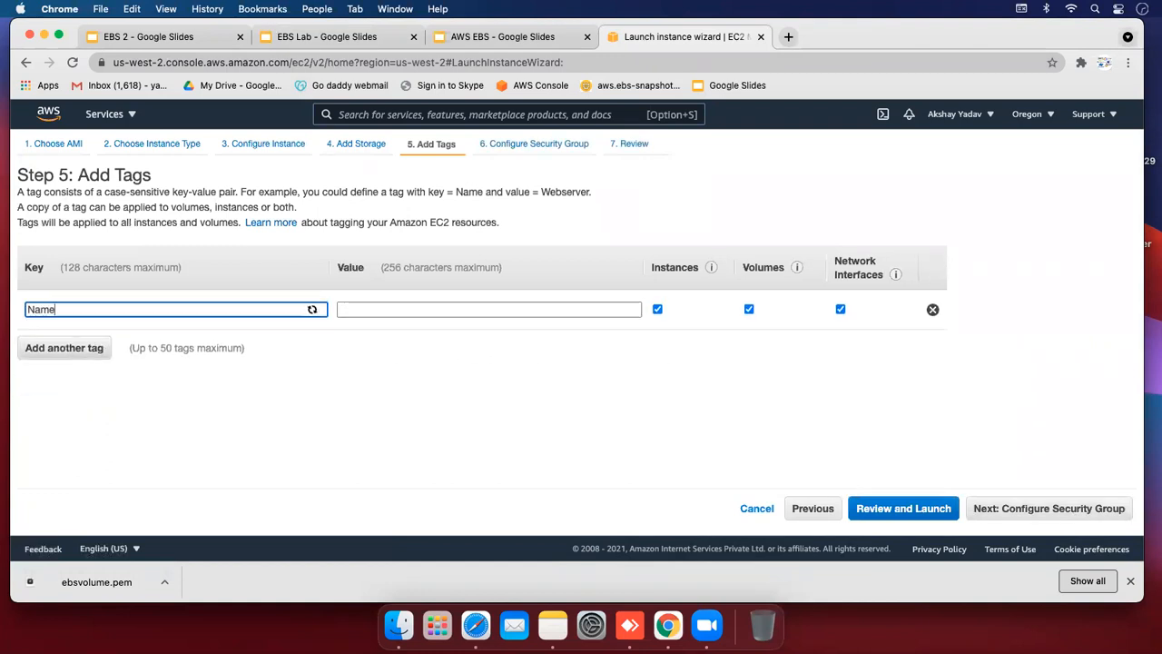
key(Tab)
text(Se)
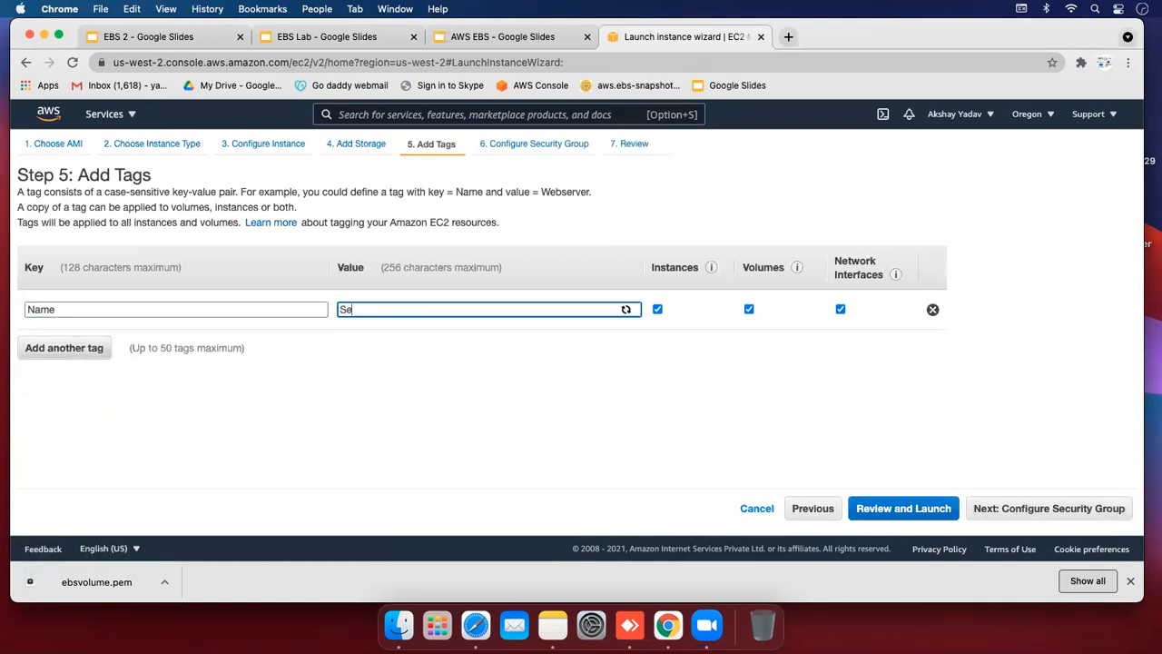
text(rver2)
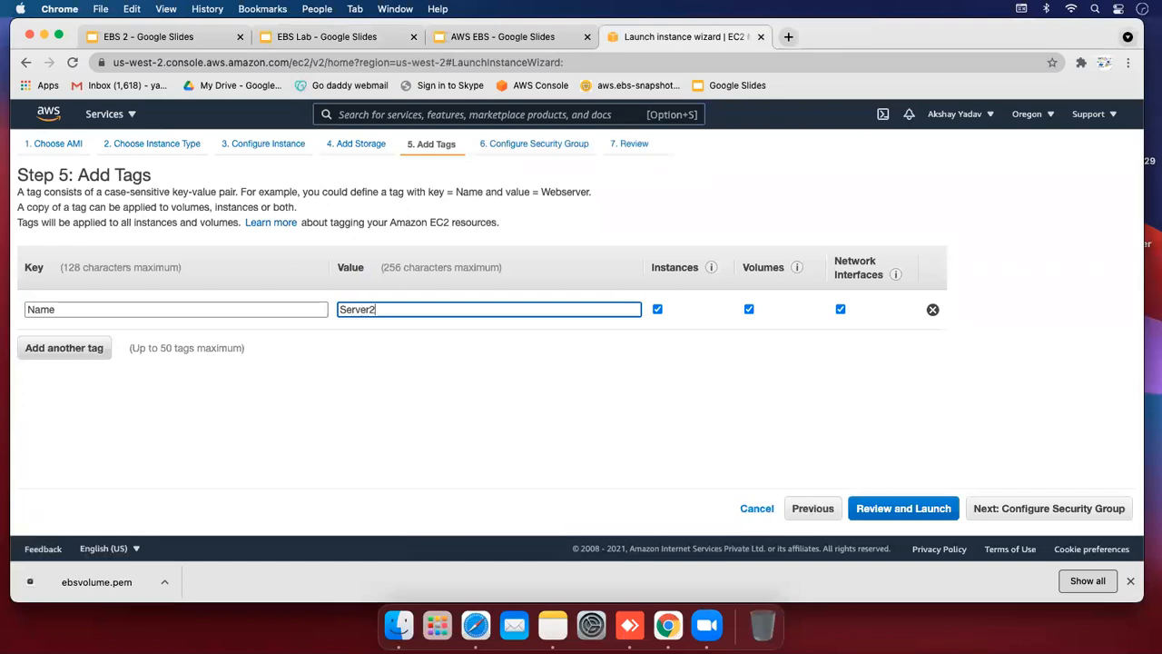
click(420, 428)
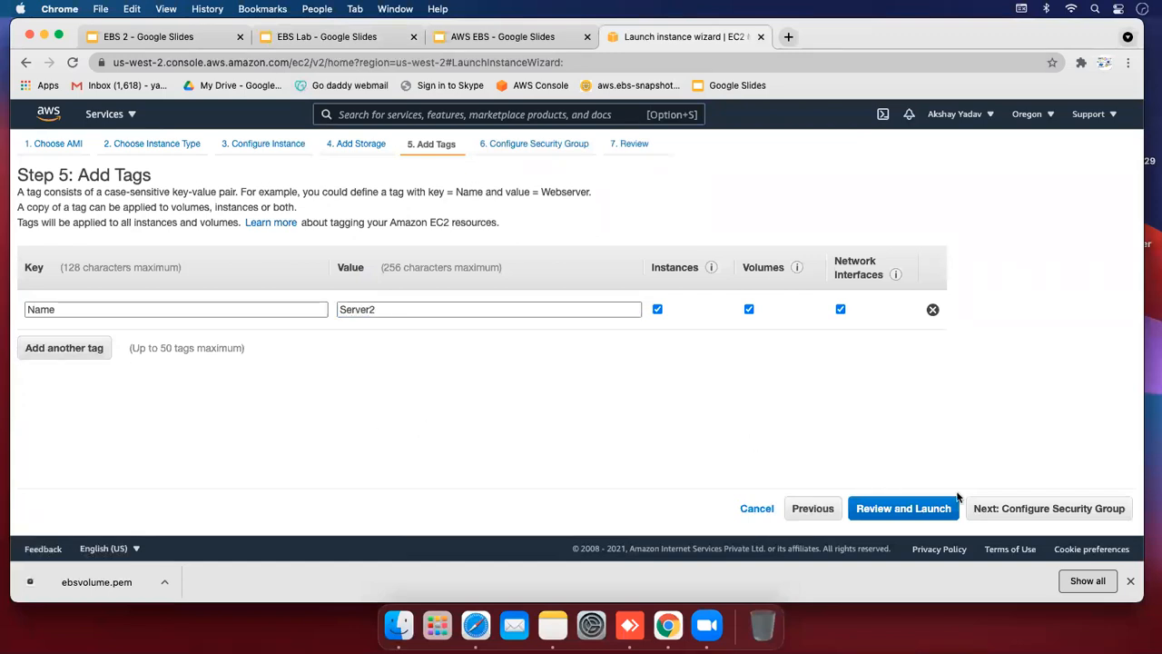
click(1035, 509)
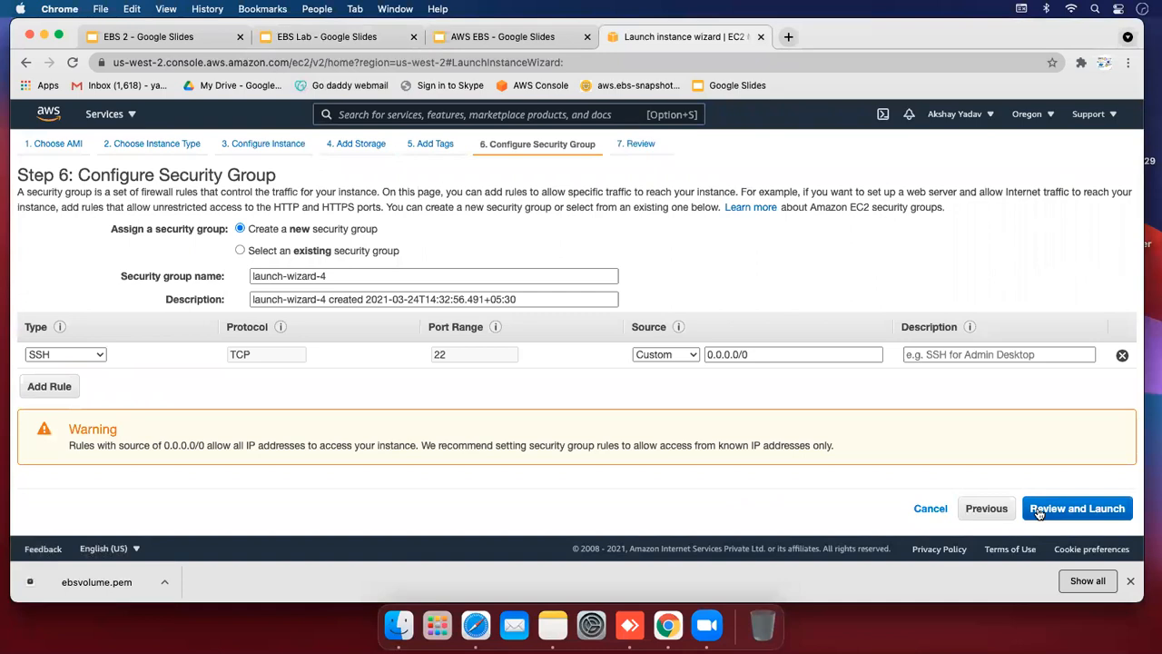
click(1039, 511)
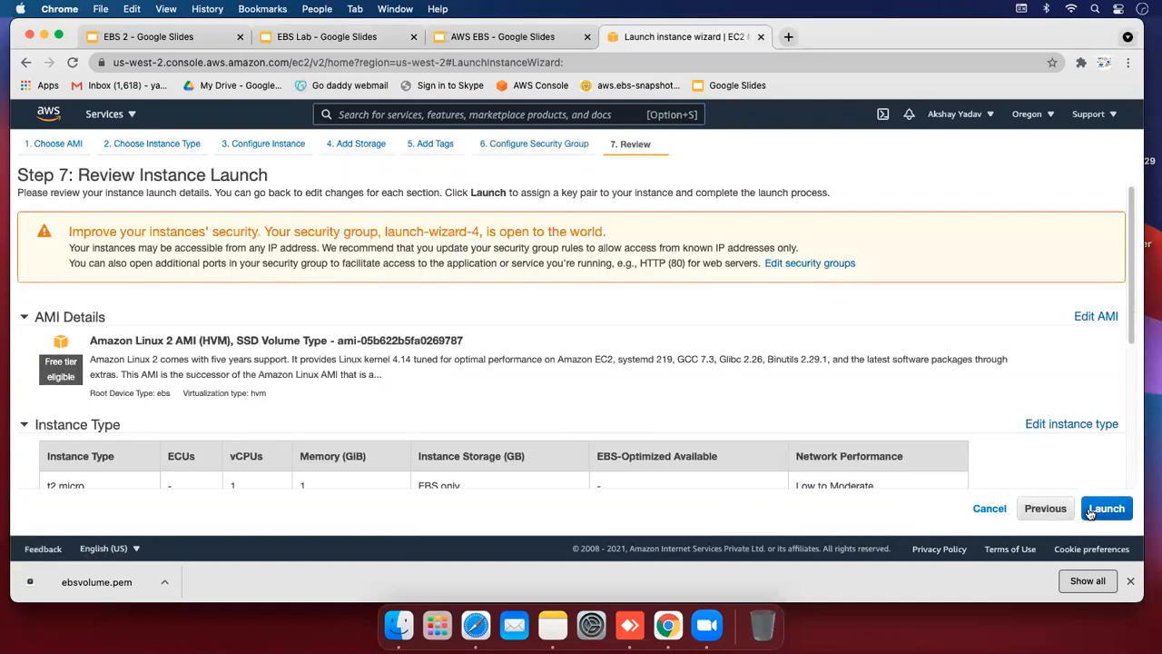
Launch Server2 with the existing ebsvolume key pair, acknowledging the private key file
click(1090, 513)
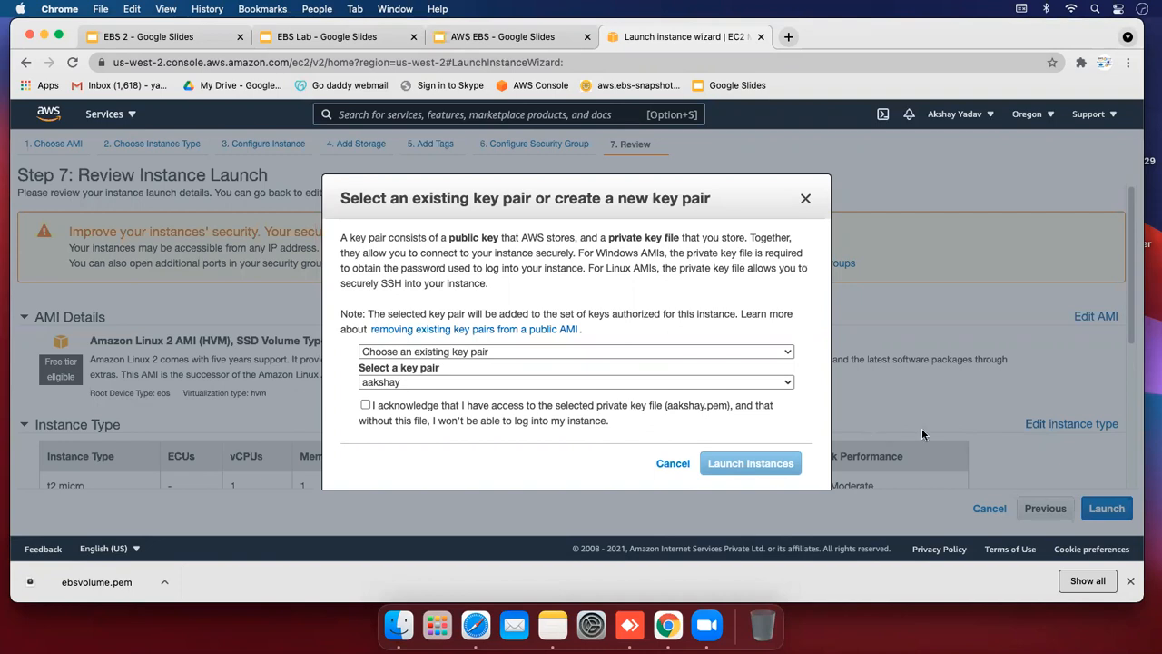
click(382, 385)
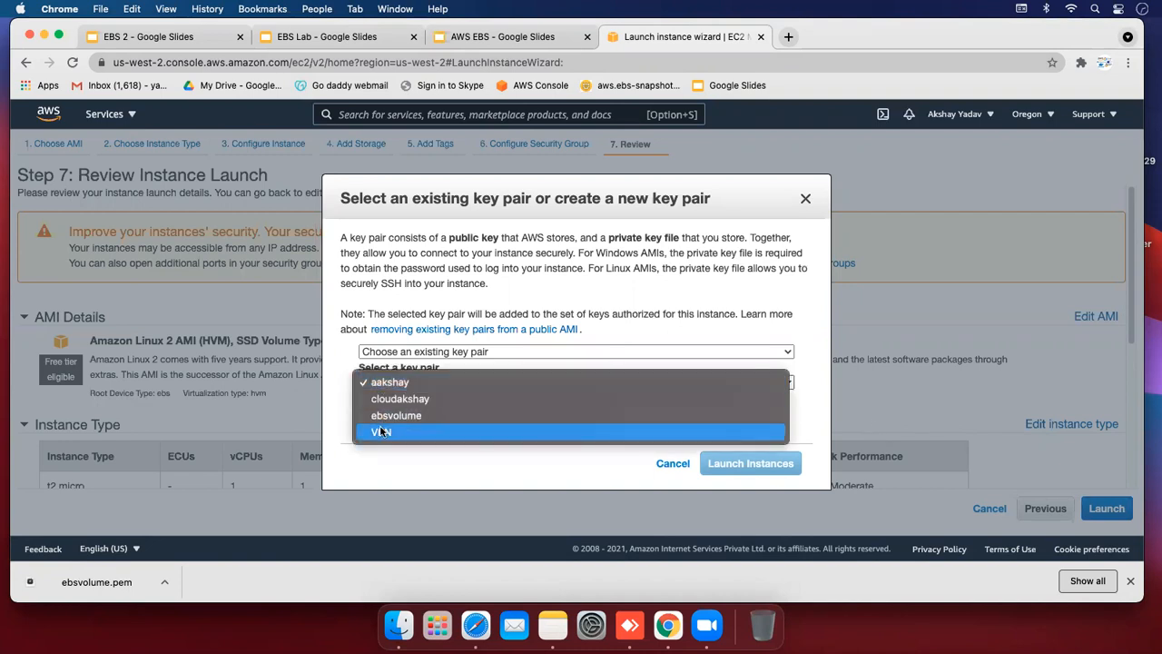
click(374, 415)
click(366, 406)
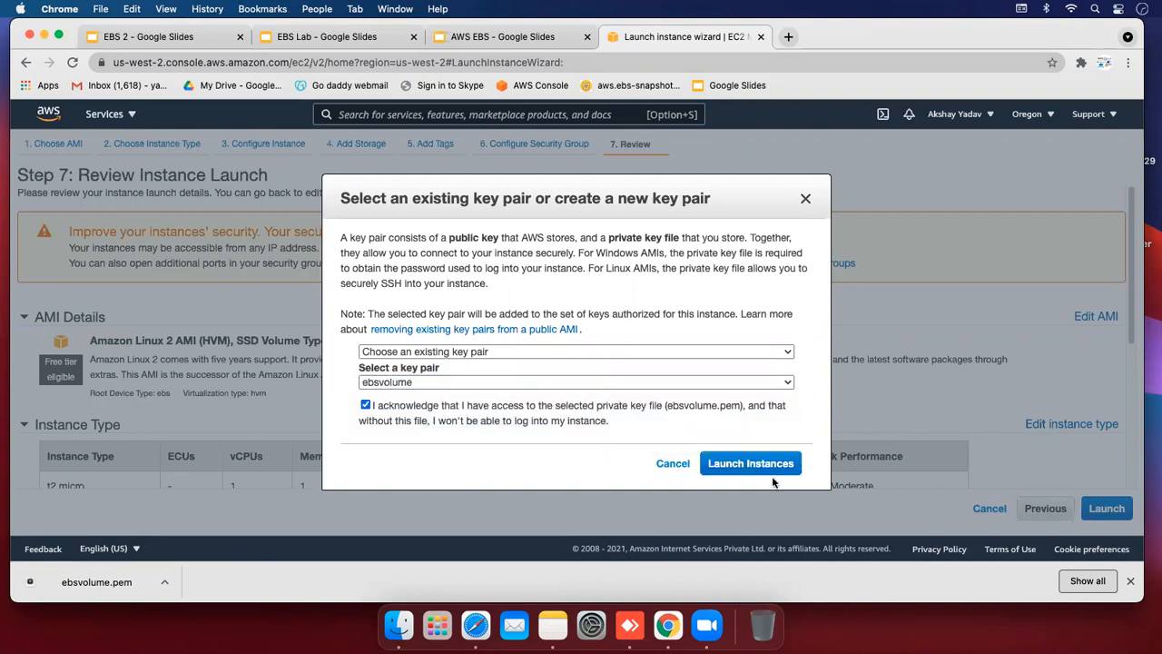
click(744, 463)
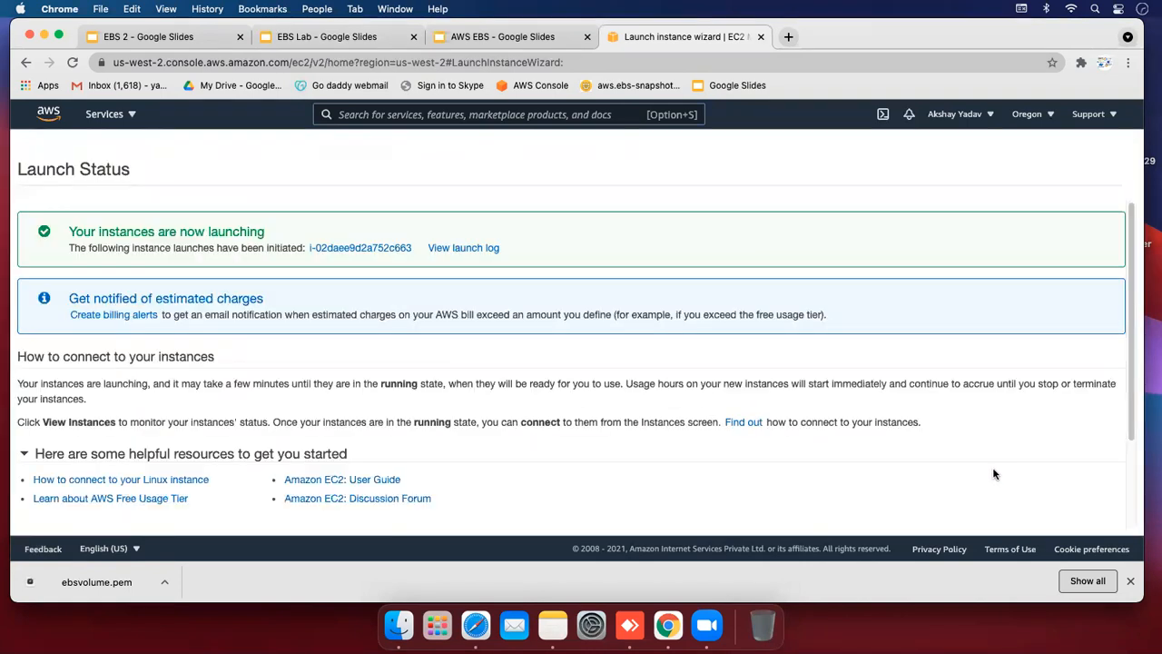
Clear the instance filter and open Volumes, showing Server1's and Server2's 8 GiB gp2 volumes
click(359, 248)
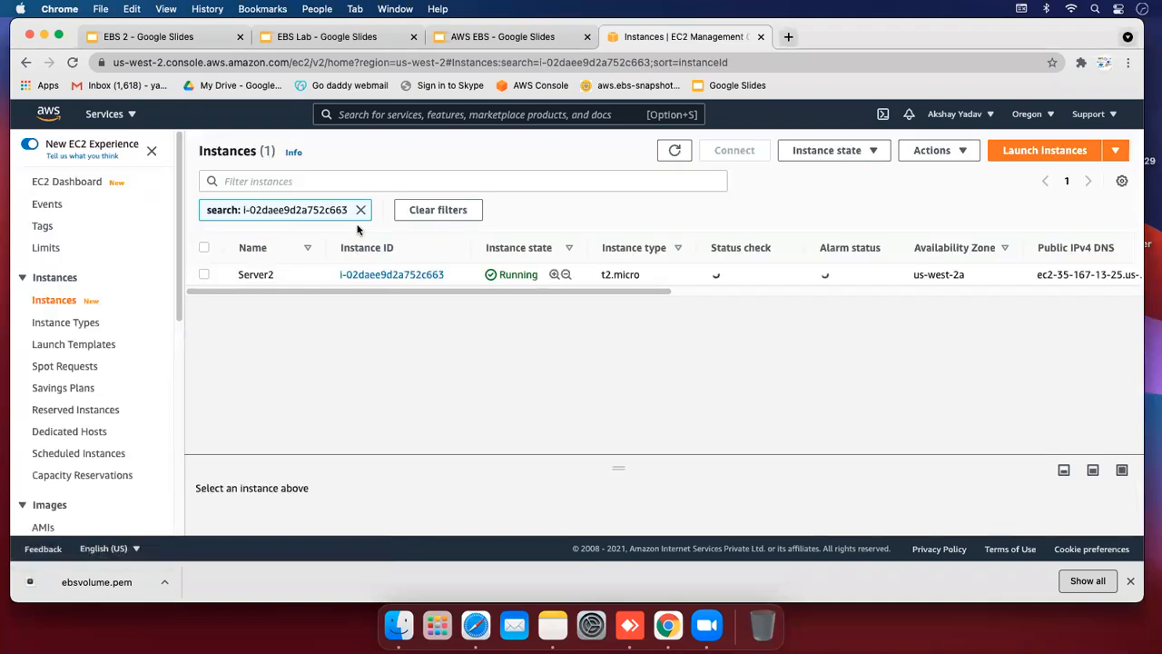
click(361, 210)
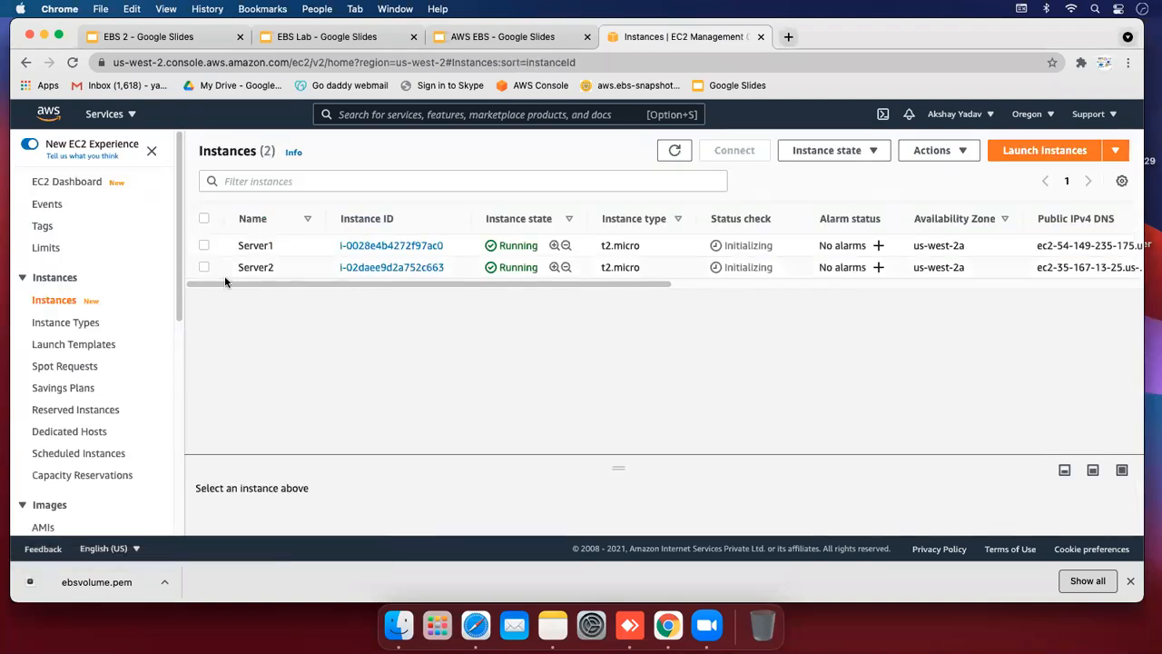
drag(177, 260, 181, 342)
click(52, 408)
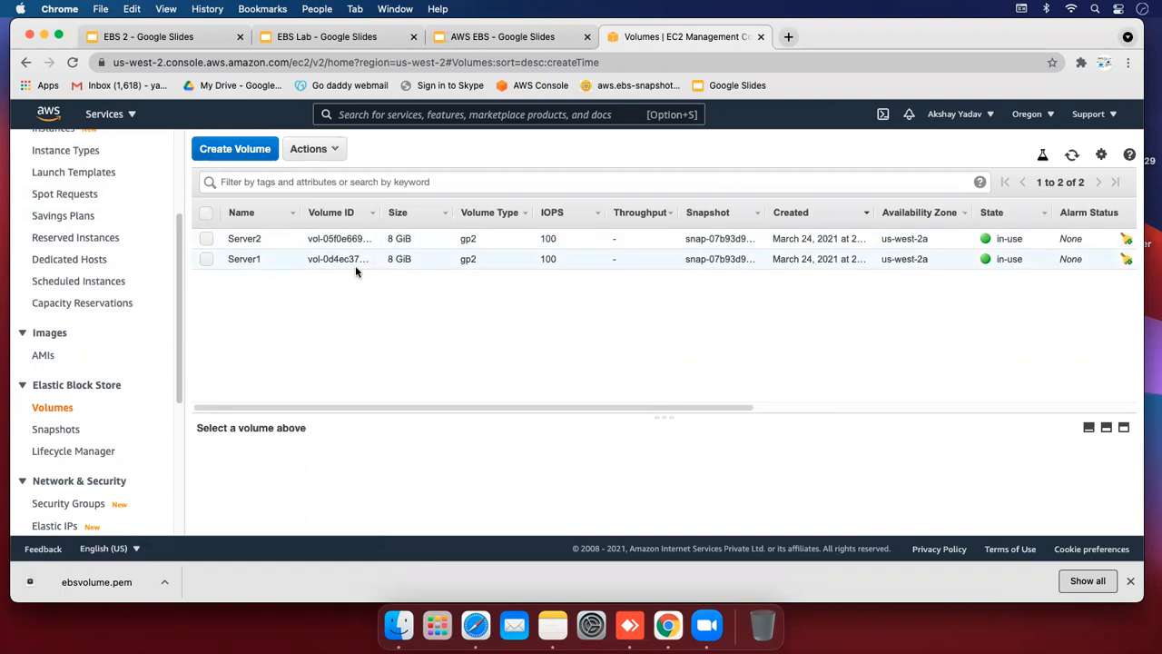
scroll(180, 309, up, 5)
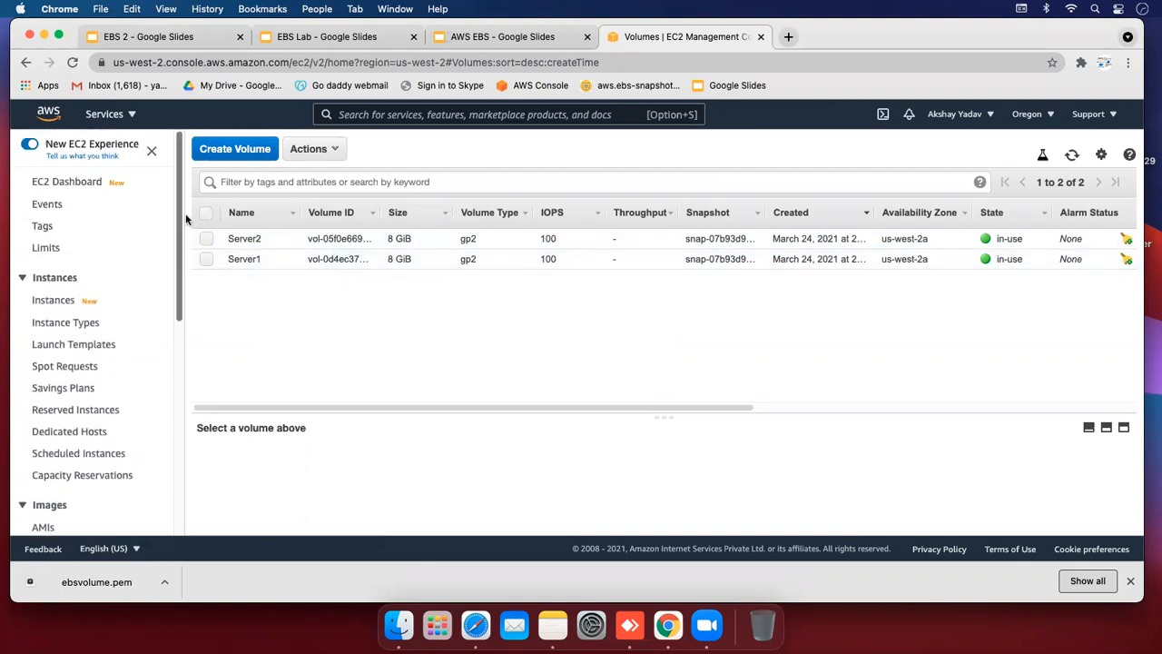
right_click(61, 300)
Go back to the Instances page and select both Server1 and Server2
click(325, 301)
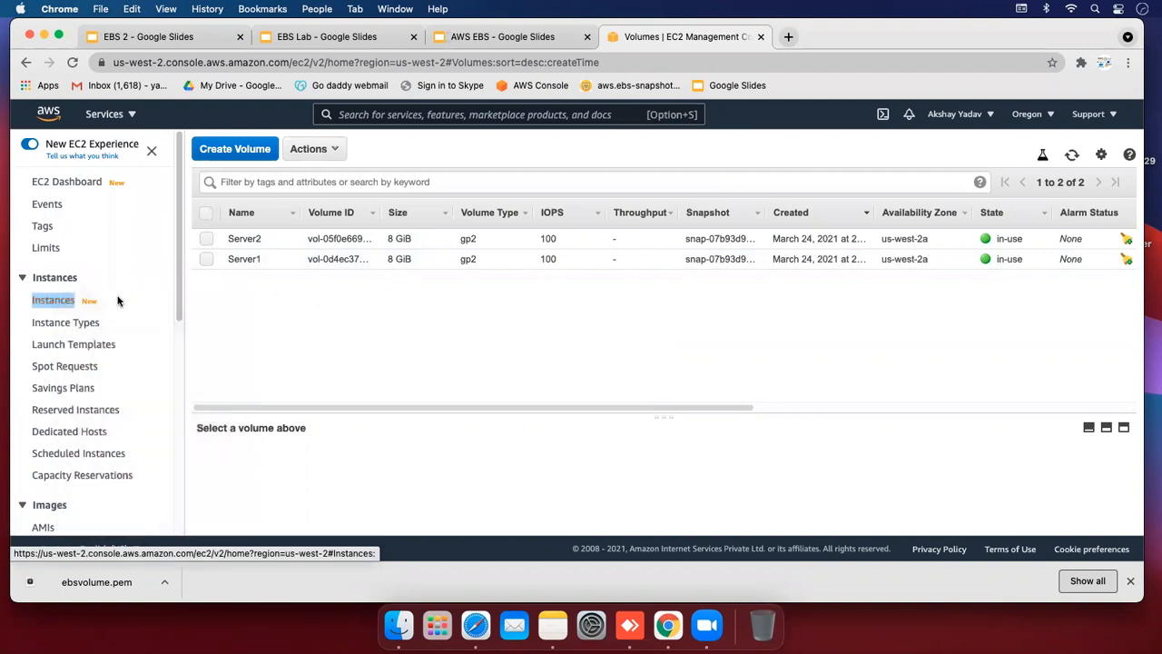
click(86, 302)
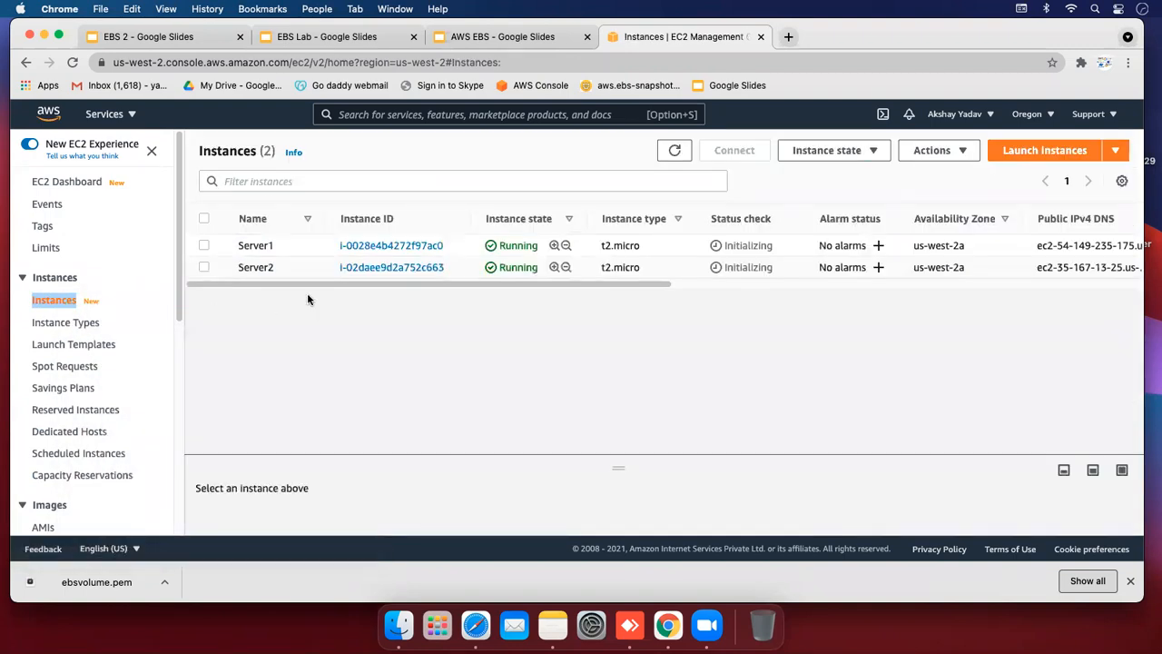
mouse_move(441, 285)
mouse_down()
mouse_move(656, 287)
mouse_move(437, 288)
mouse_up()
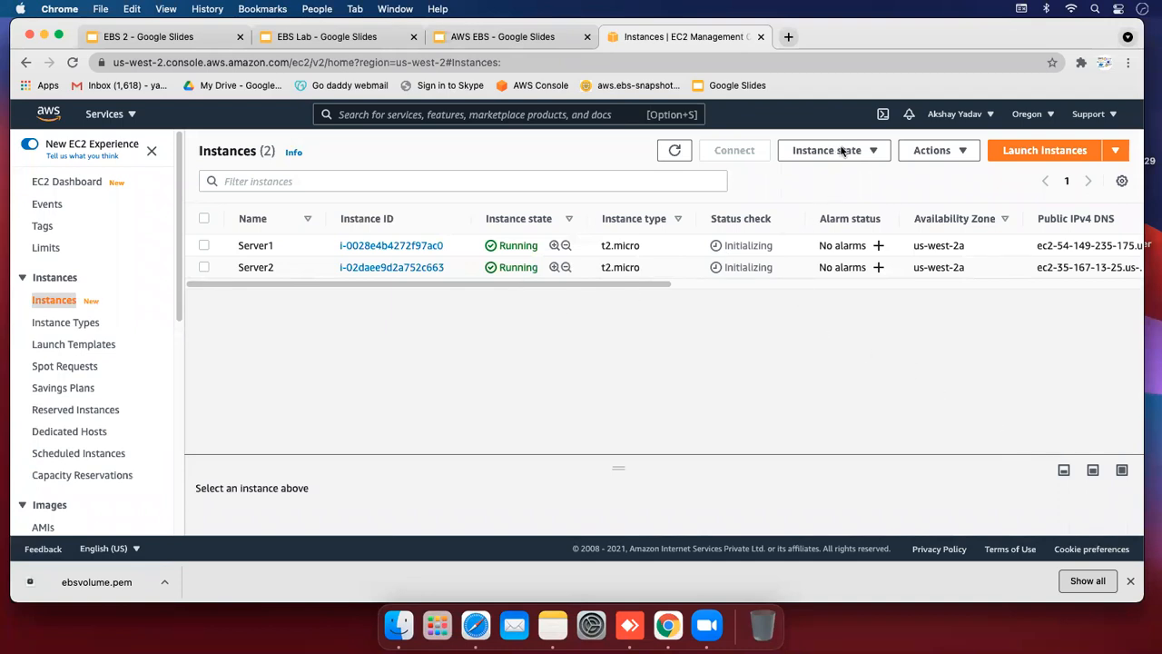
click(204, 218)
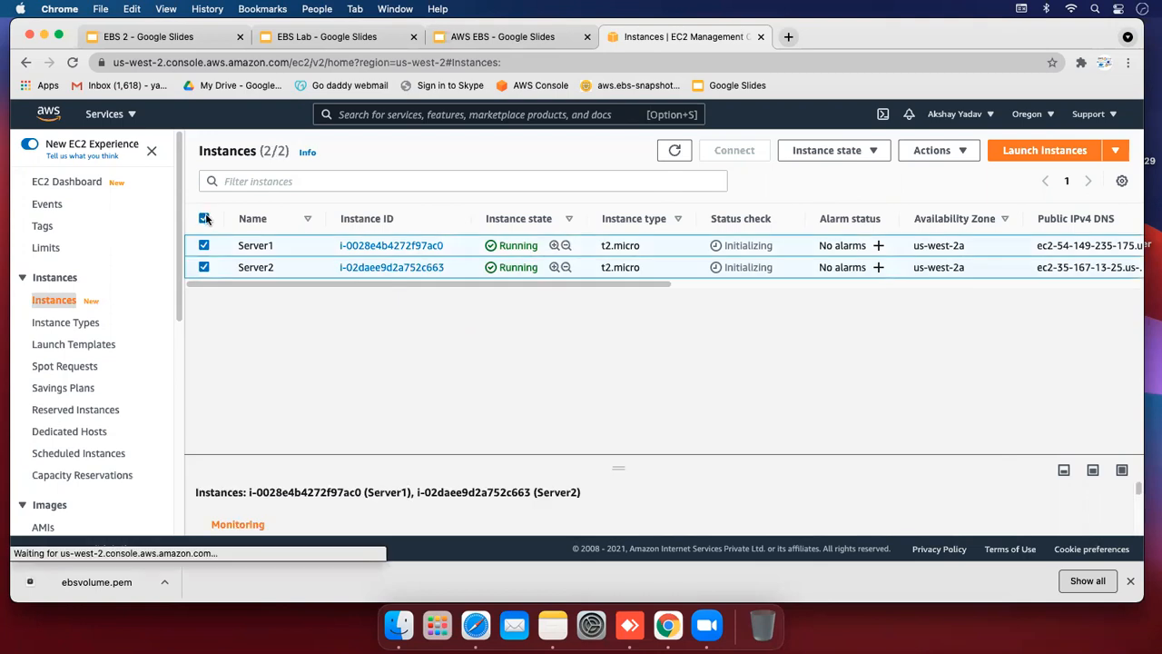
Terminate both instances and reopen Volumes, where Server2's 8 GiB volume is now available
click(844, 151)
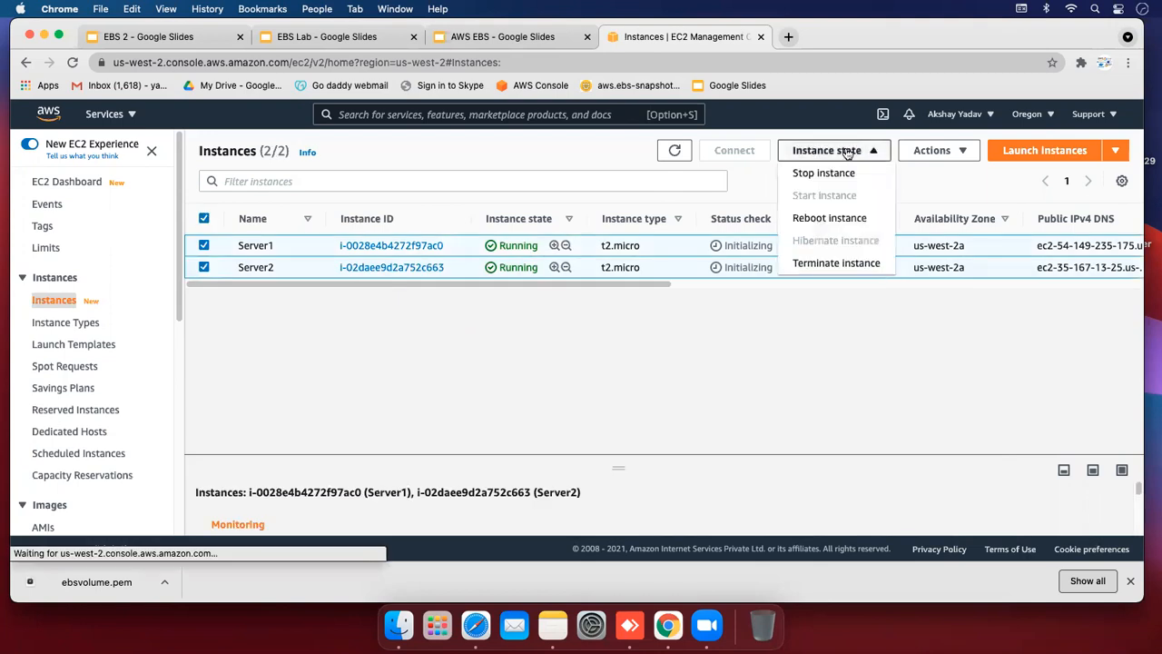
click(815, 264)
click(821, 420)
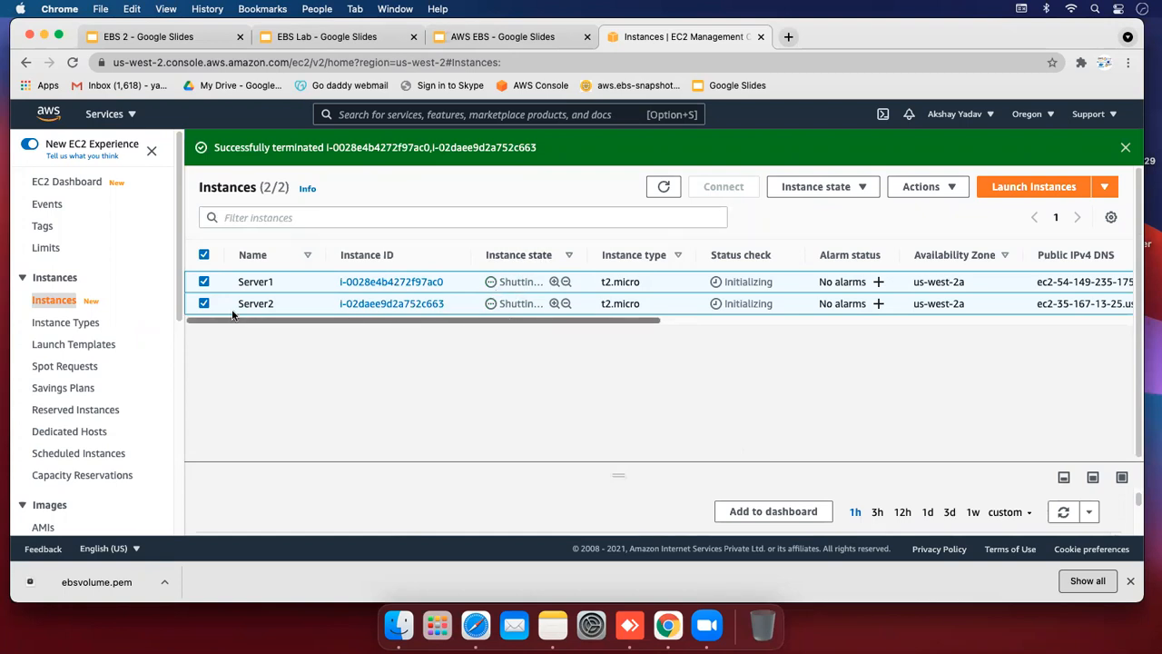
scroll(109, 363, down, 4)
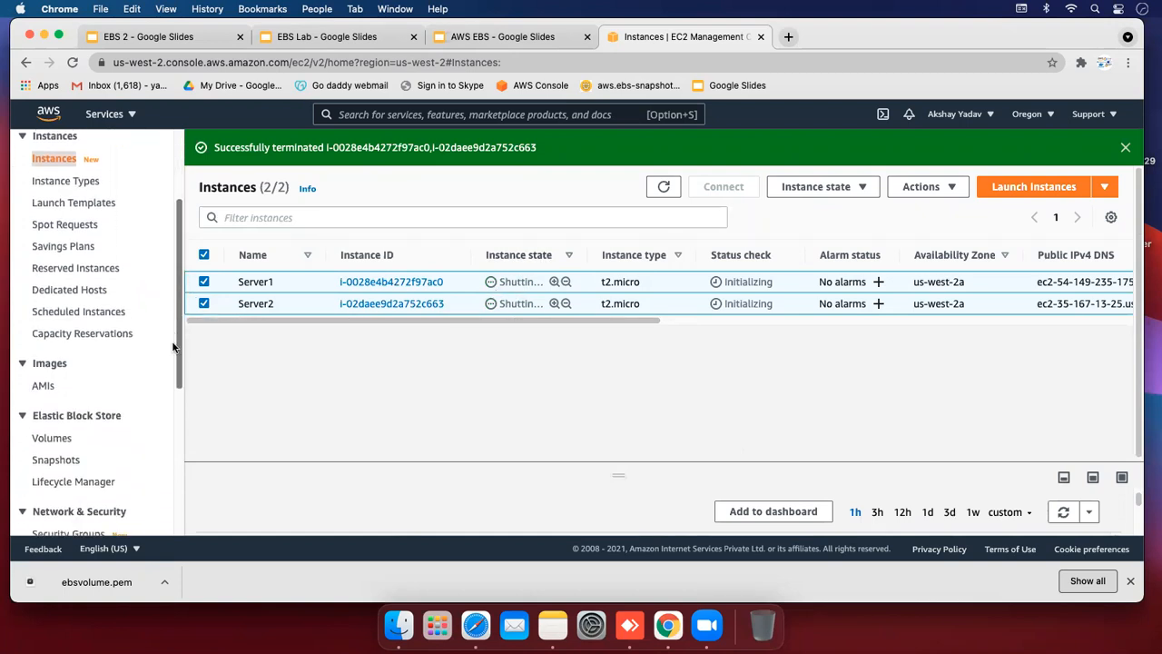
click(34, 414)
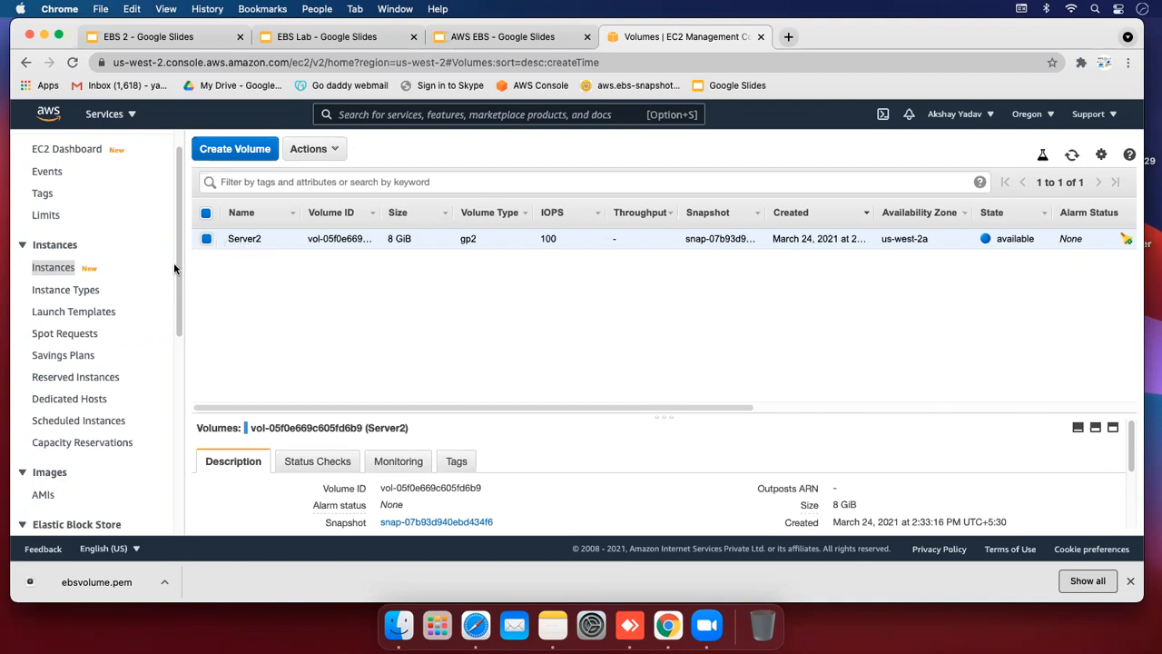
Switch from the EC2 volumes list to the EBS Lab Google Slides deck
drag(177, 261, 174, 357)
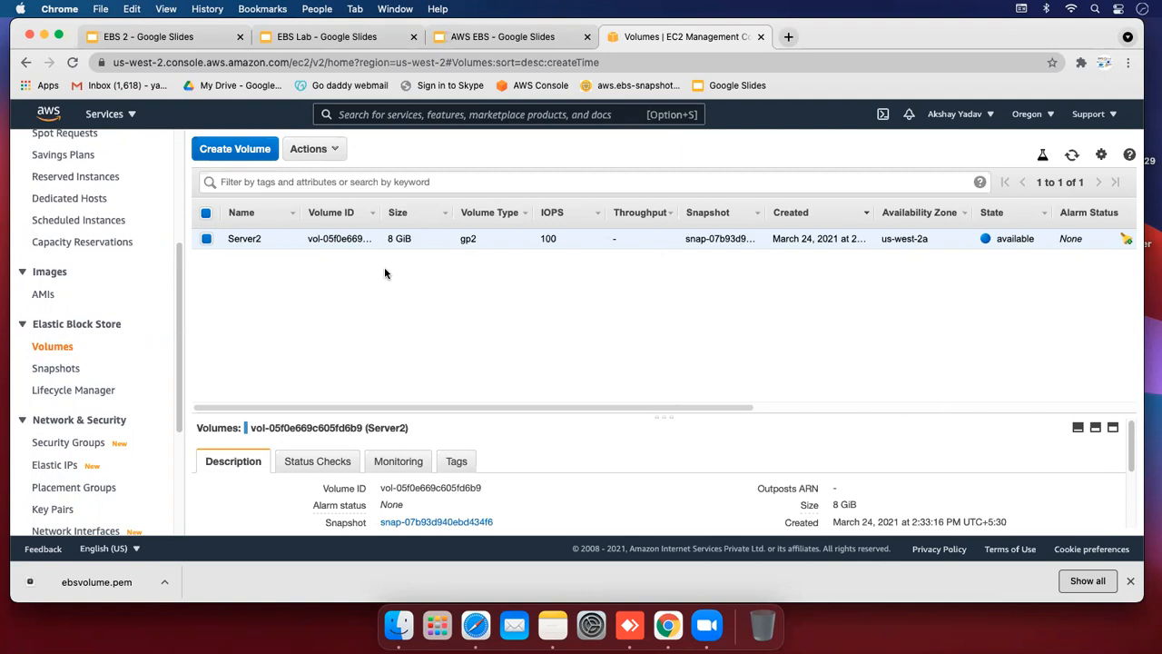
click(304, 37)
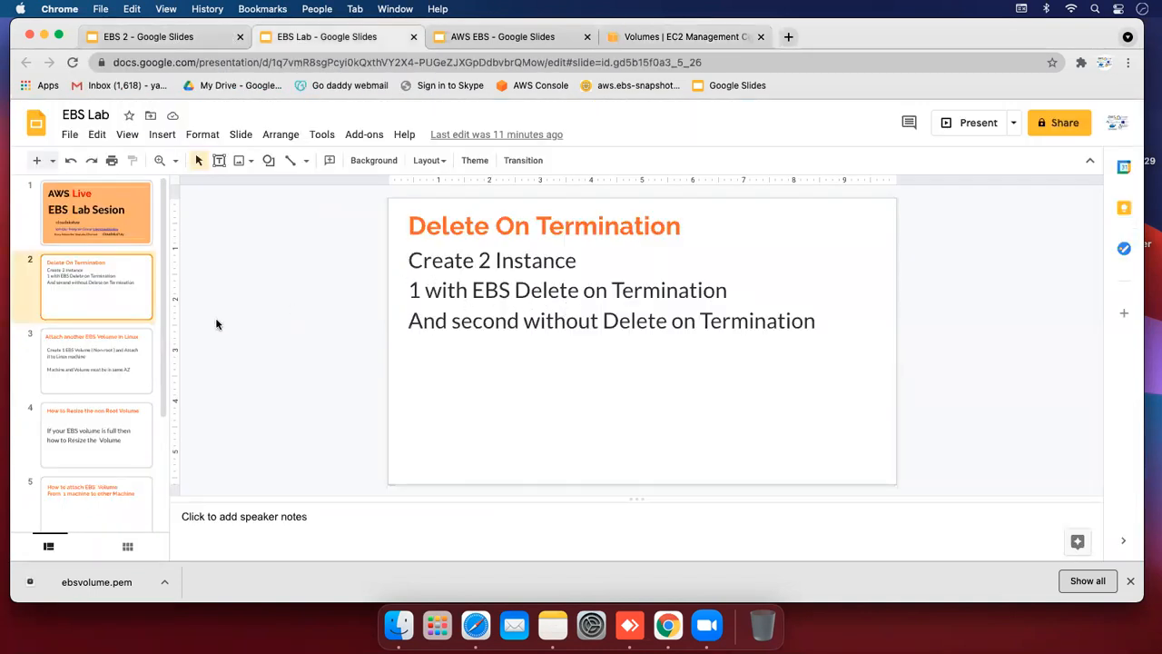
View slide 3, 'Attach another EBS Volume in Linux', then return to the EC2 console
click(124, 344)
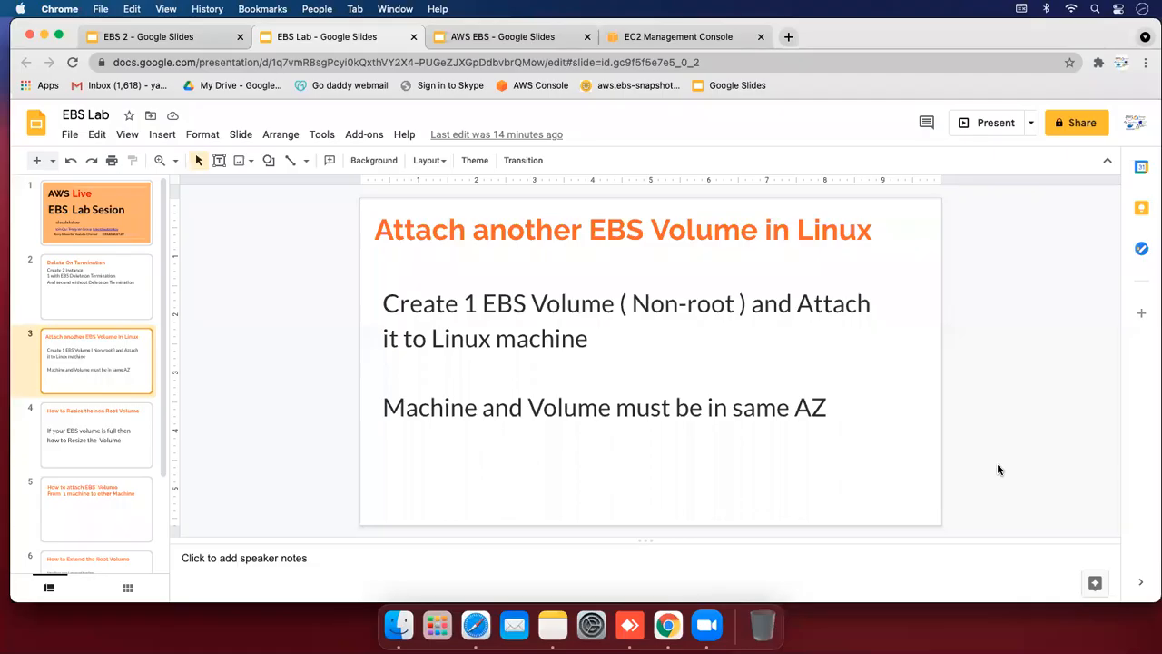
click(717, 39)
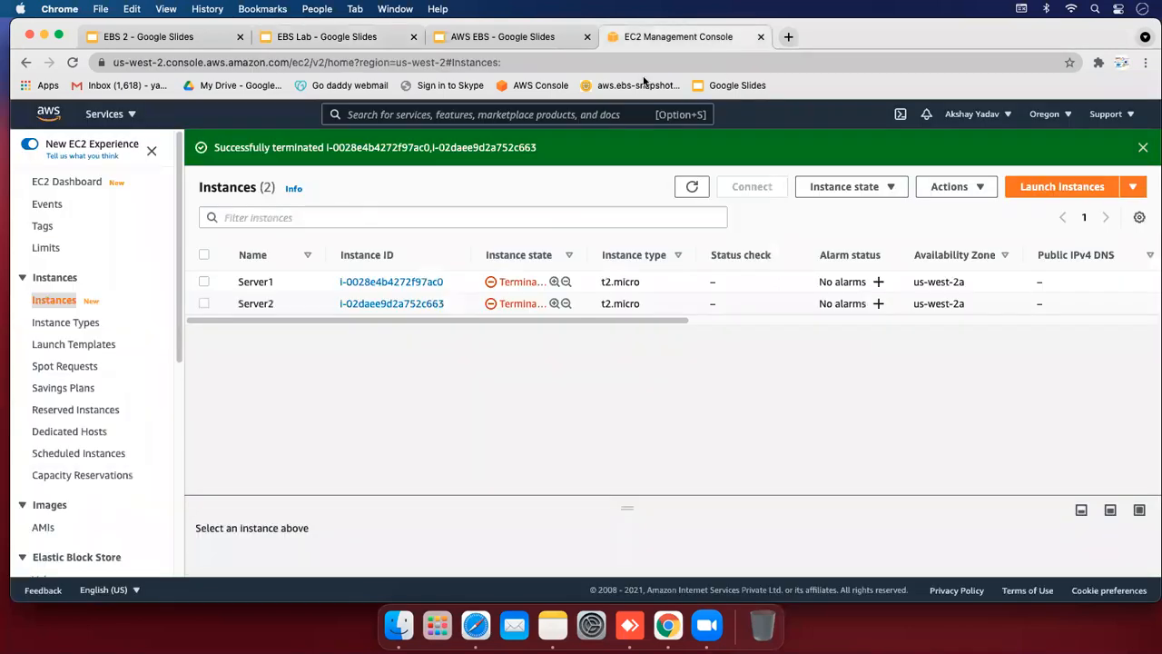
Start an Amazon Linux 2 launch, set the root volume size to 10 GiB, and reach Add Tags
click(1035, 191)
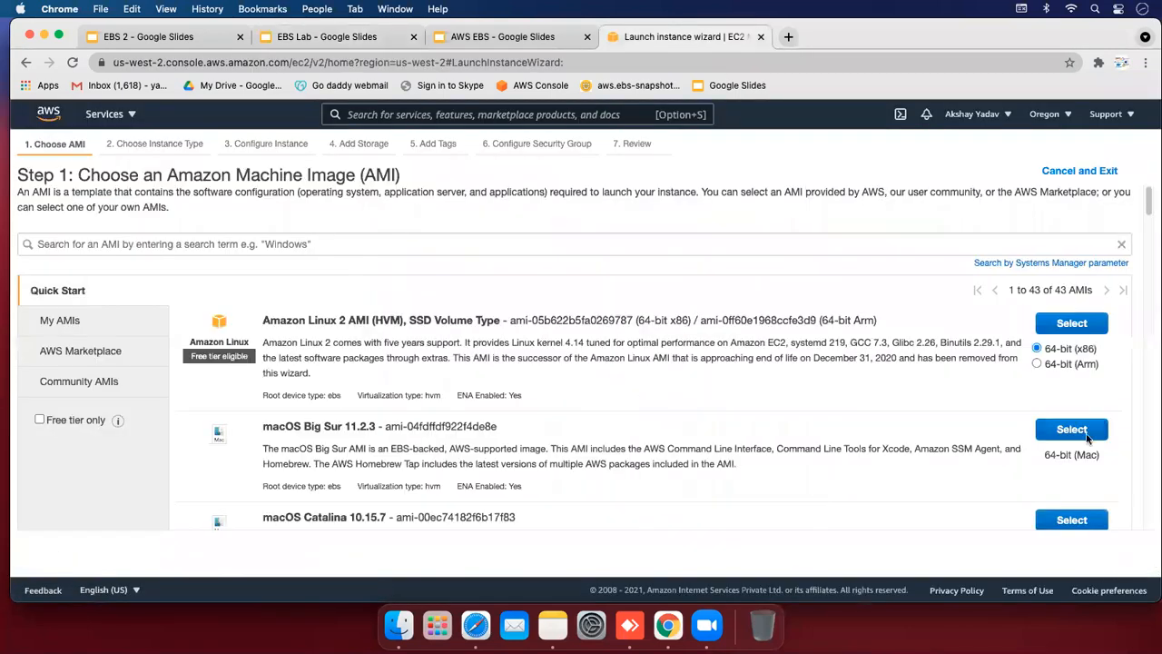
click(1073, 320)
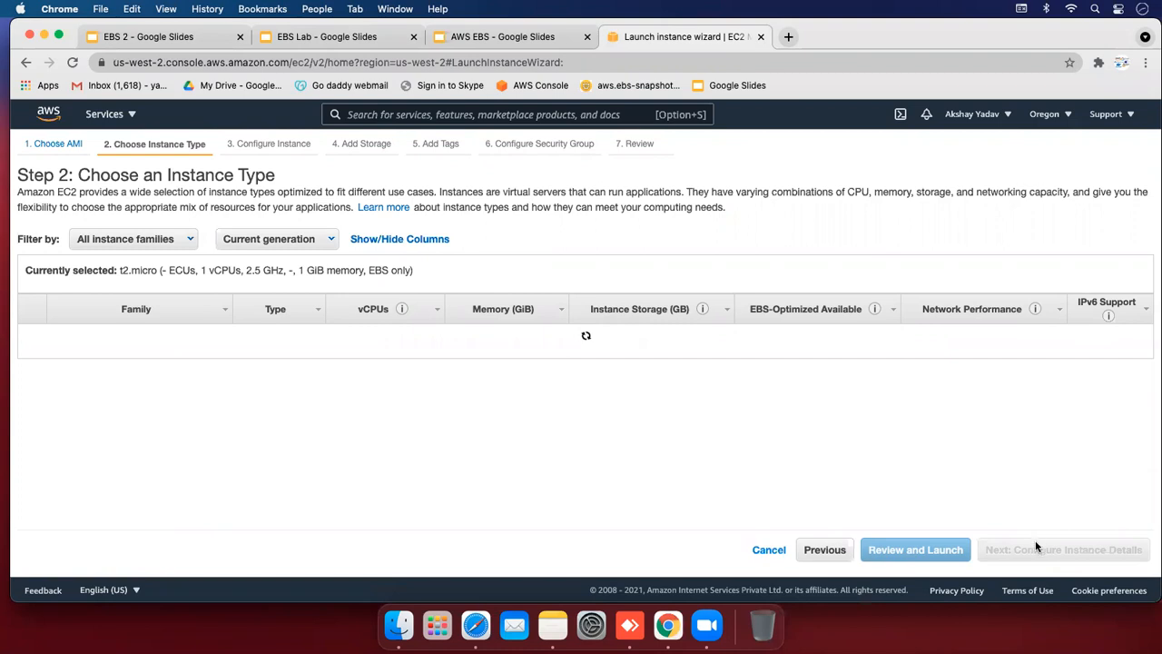
click(1044, 553)
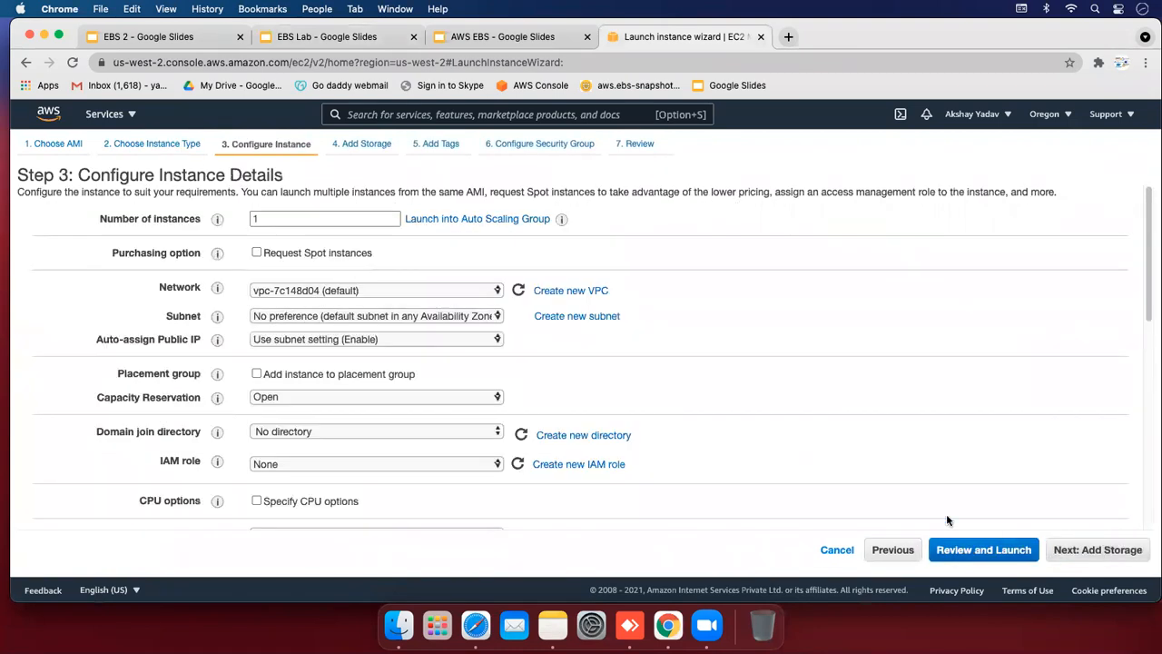
click(1097, 549)
click(397, 302)
click(396, 304)
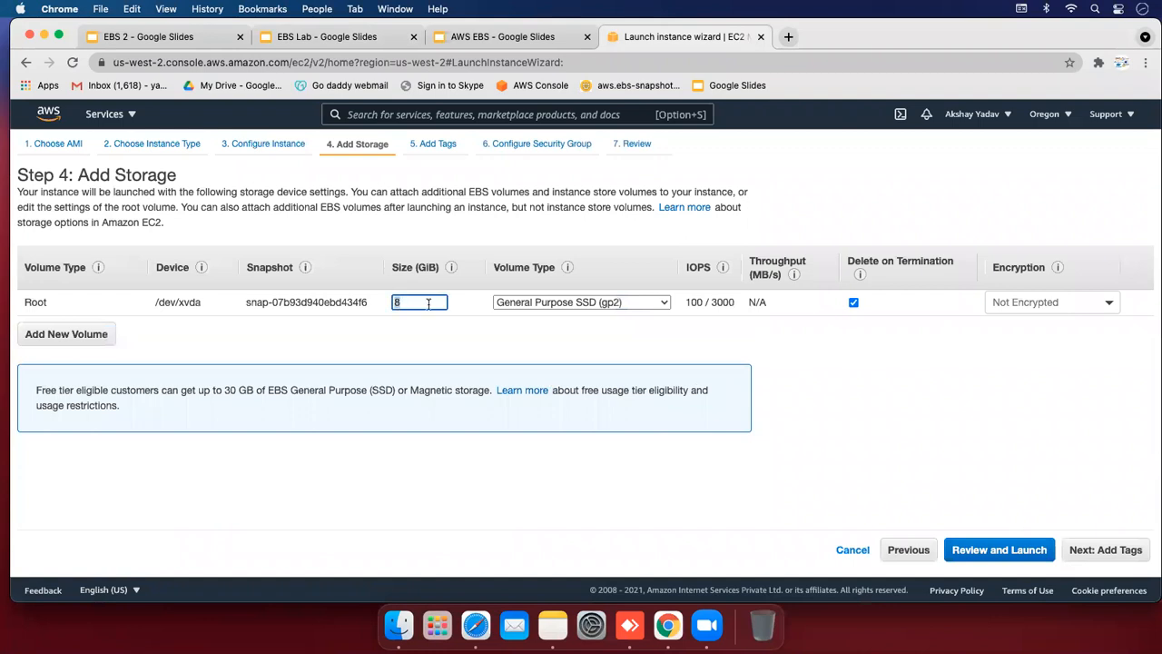
click(432, 340)
click(1092, 553)
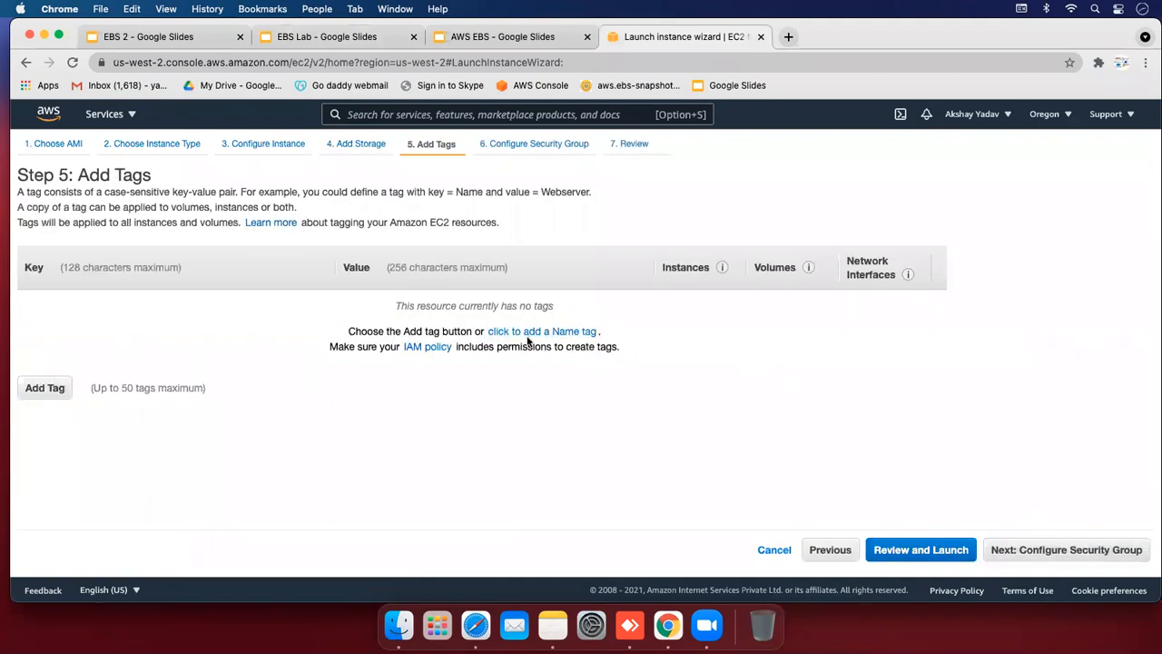
Add an instance tag with key Name and value Developer
click(50, 387)
text(Ser)
key(BackSpace)
key(BackSpace)
key(BackSpace)
text(Develo)
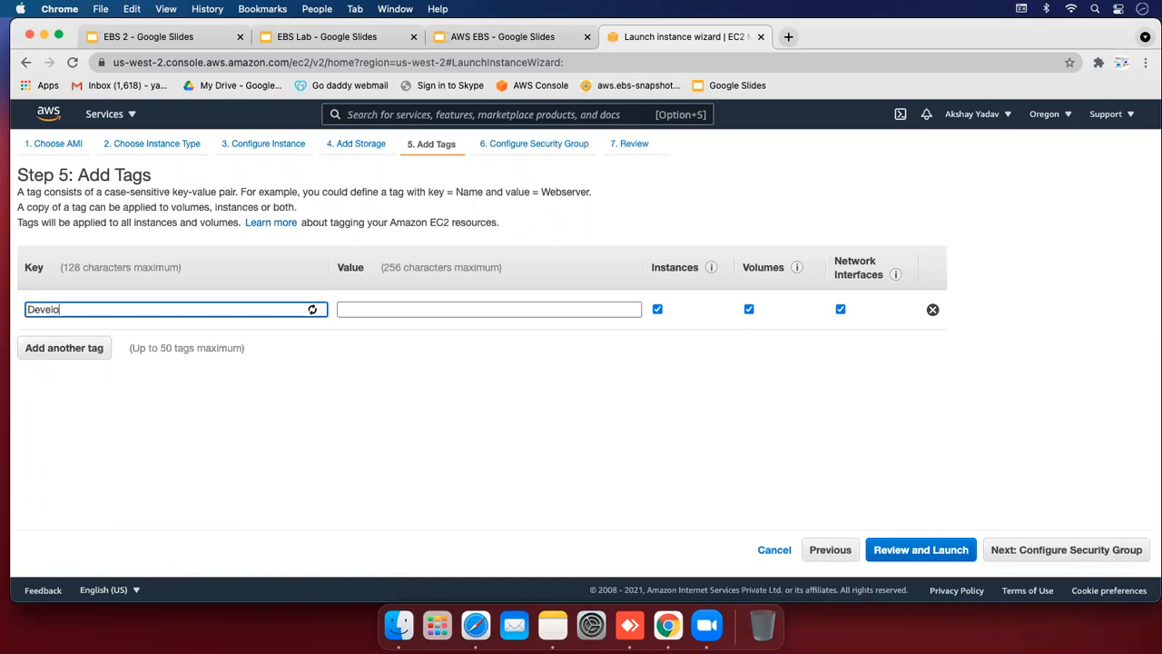
text(p)
double_click(84, 306)
text(Name)
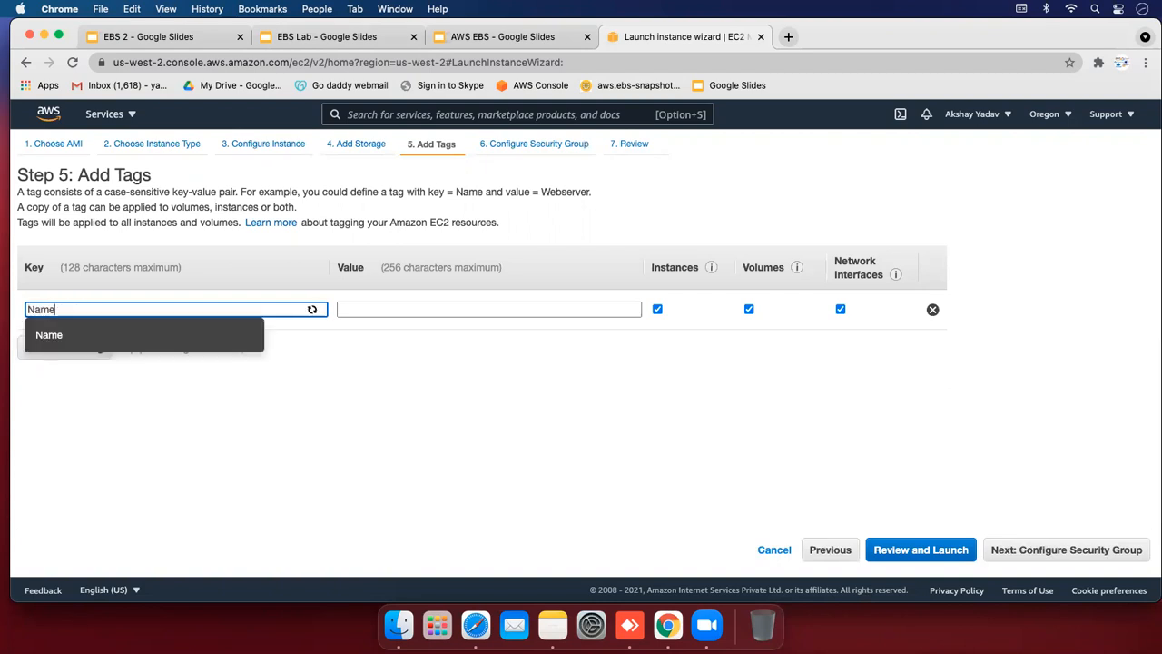
key(Tab)
text(De)
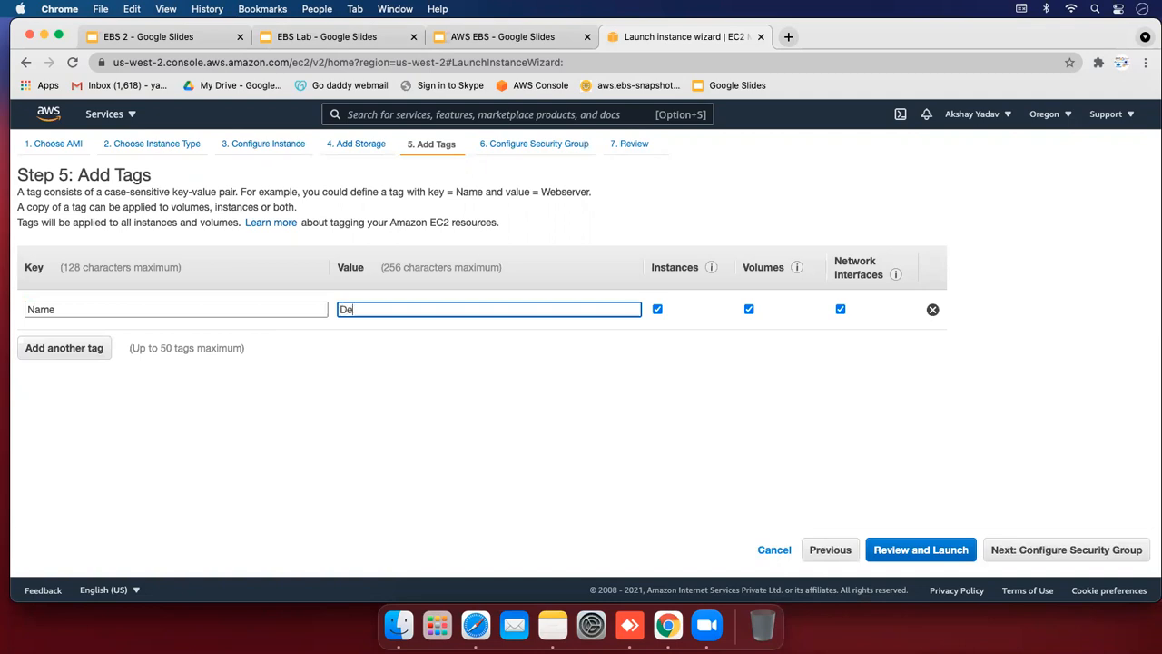
text(velope)
Advance the launch wizard past security groups to the Review Instance Launch step
click(300, 411)
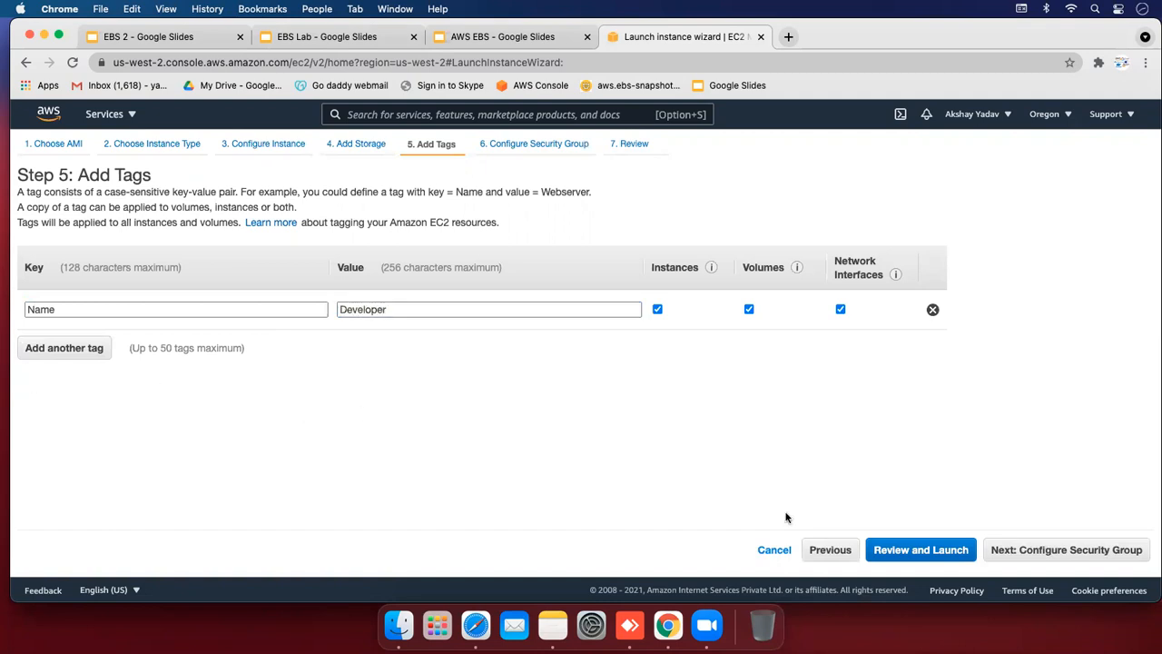
click(1017, 551)
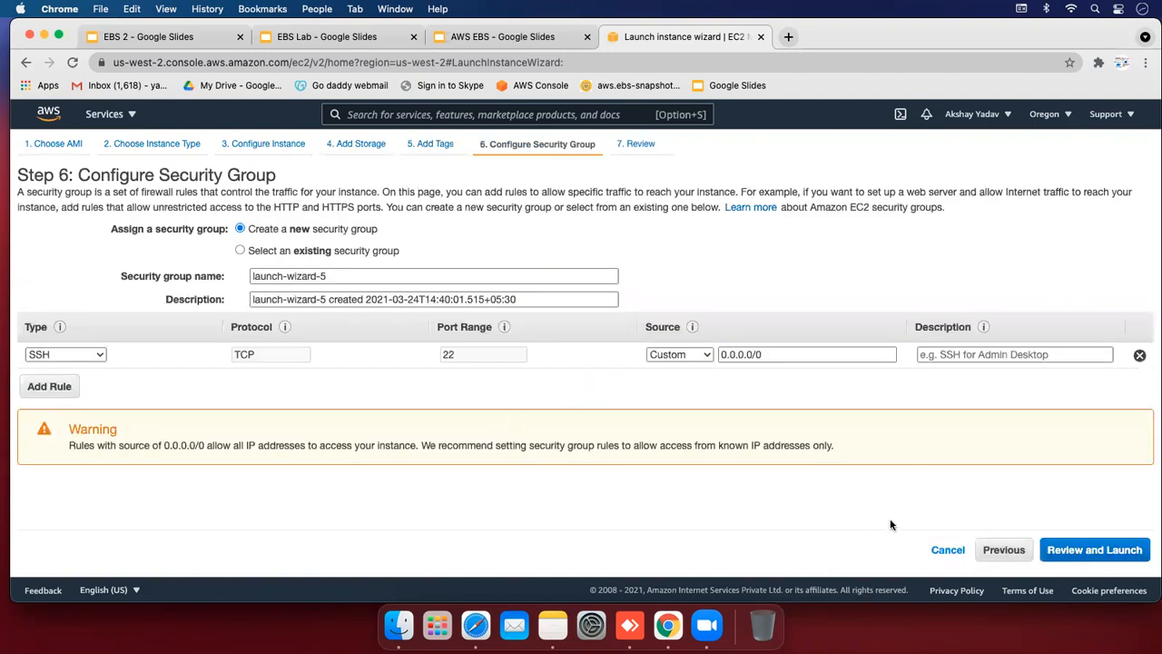
click(1105, 550)
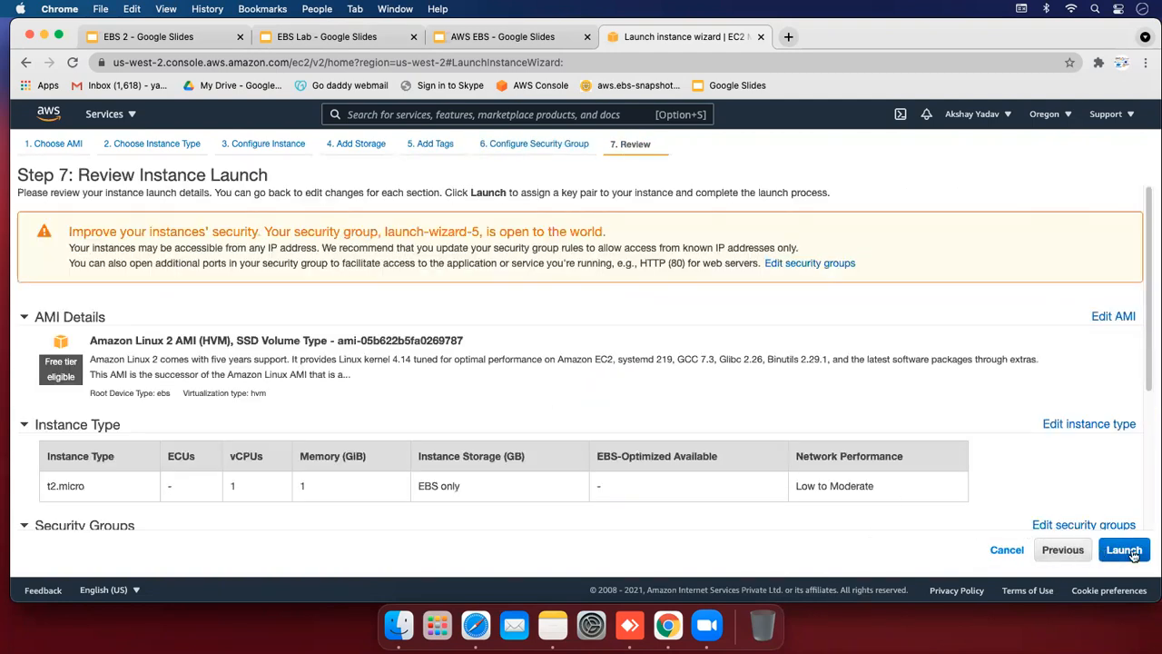
Launch with the existing ebsvolume key pair, acknowledge the key file, and open the new instance
click(1124, 550)
click(413, 406)
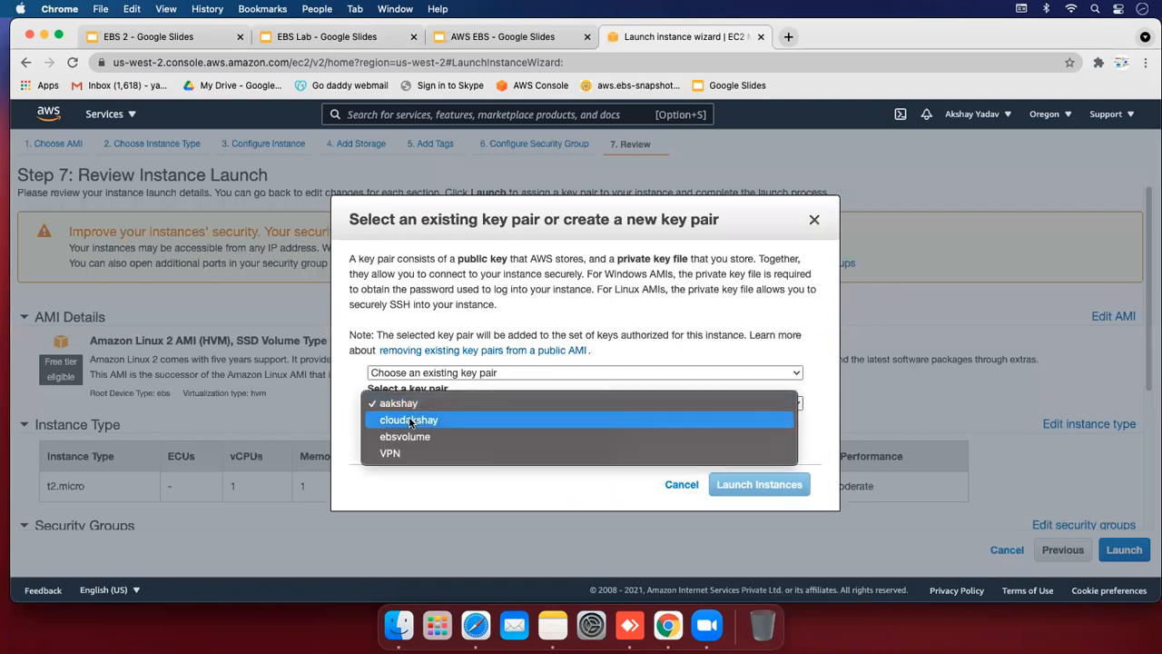
click(405, 436)
click(374, 426)
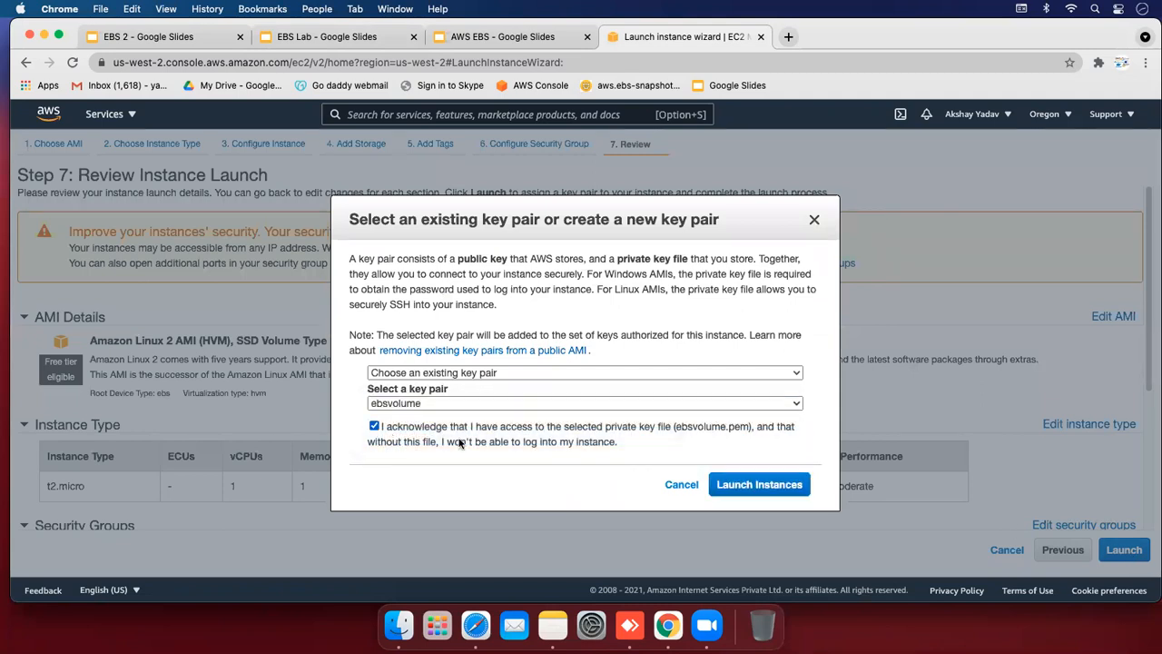
click(795, 488)
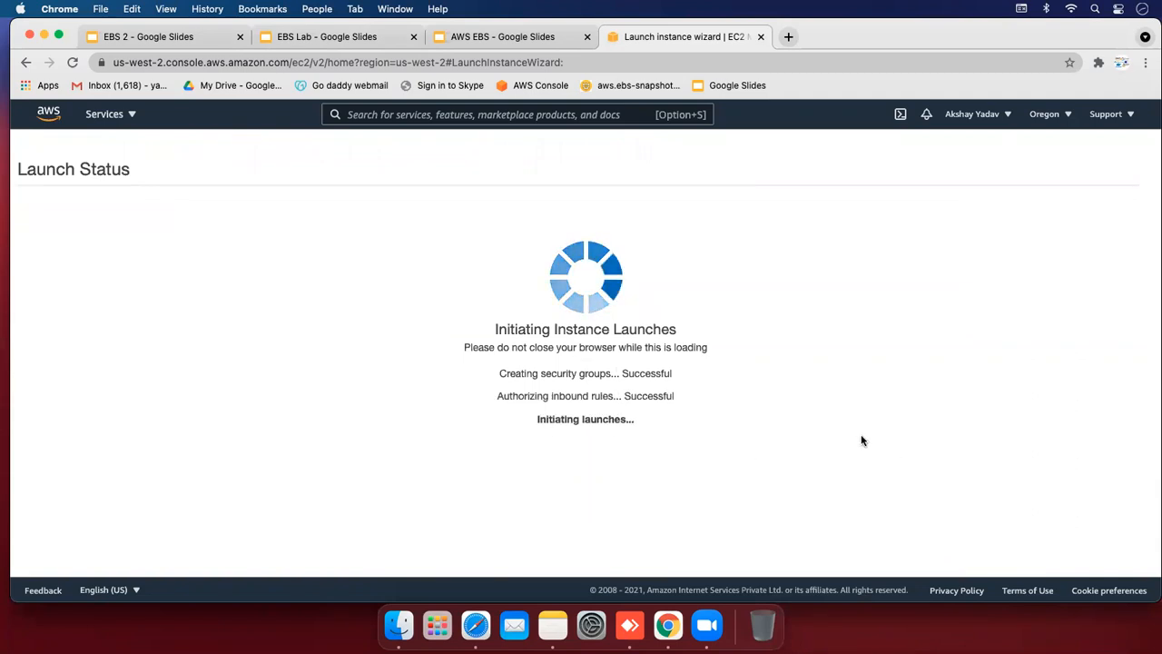
click(387, 250)
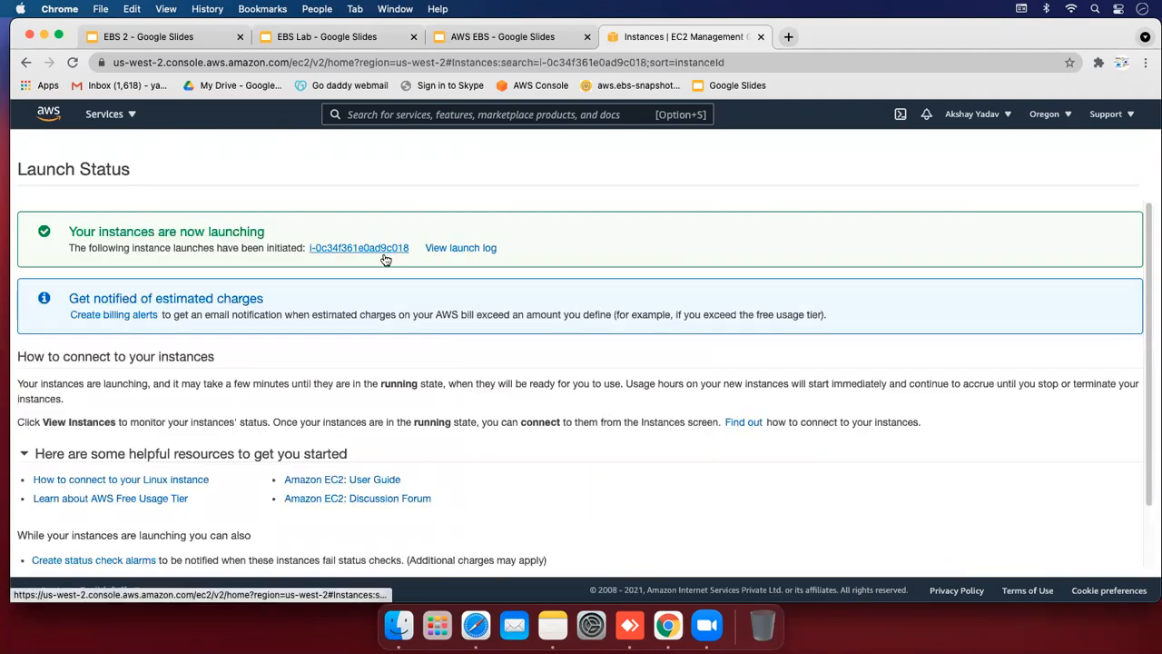
drag(298, 291, 246, 281)
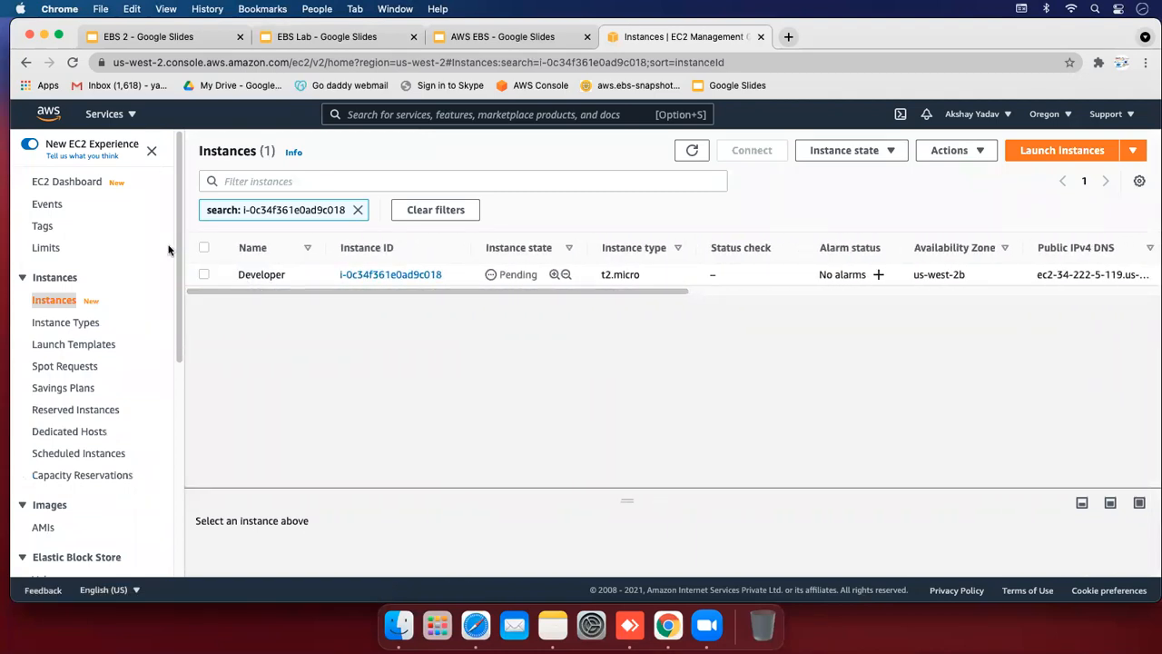
Open Elastic Block Store > Volumes, showing the 10 GiB gp2 in-use volume, and begin Create Volume
drag(176, 248, 176, 332)
click(50, 408)
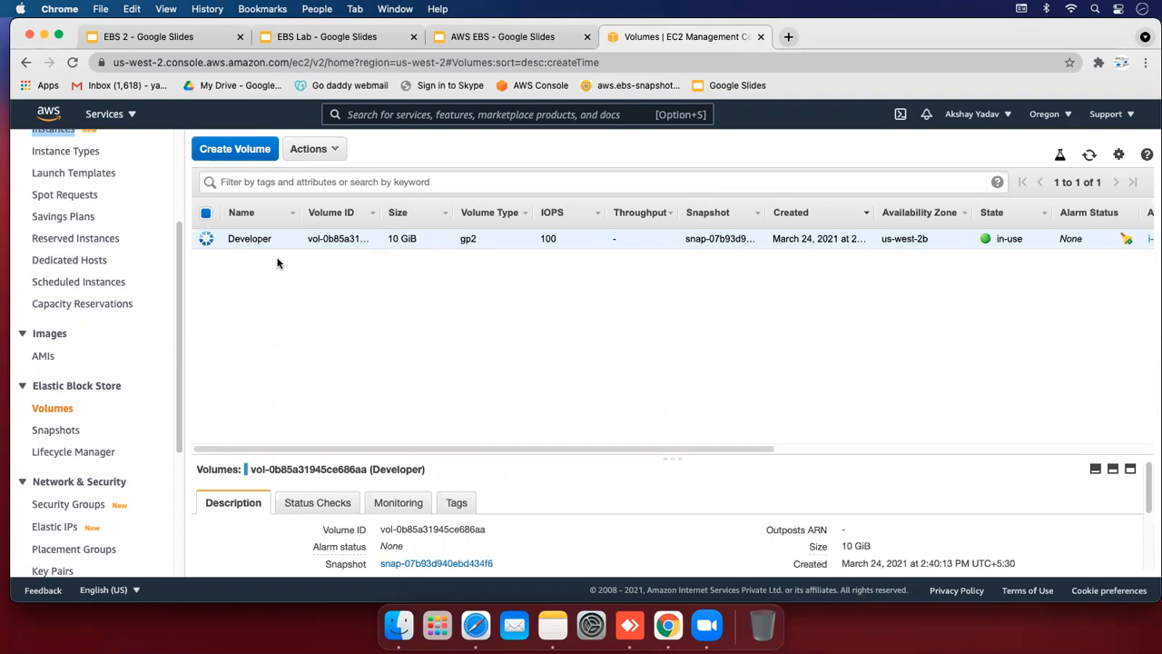
click(232, 152)
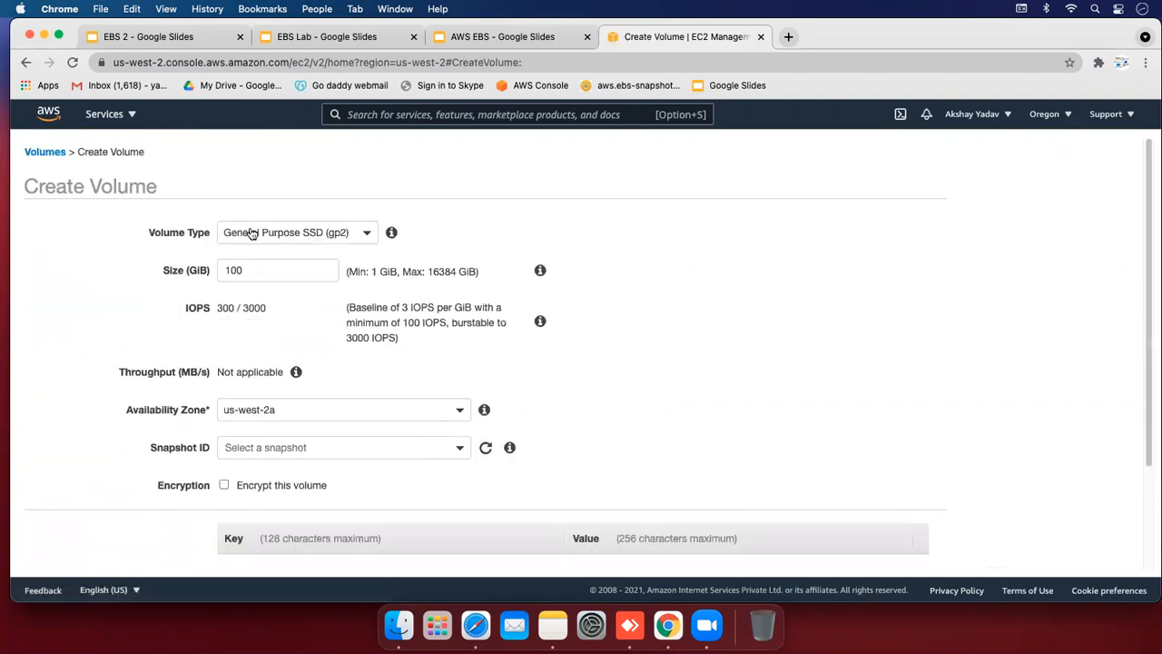
Set the new General Purpose SSD volume's size to 20 GiB
double_click(256, 267)
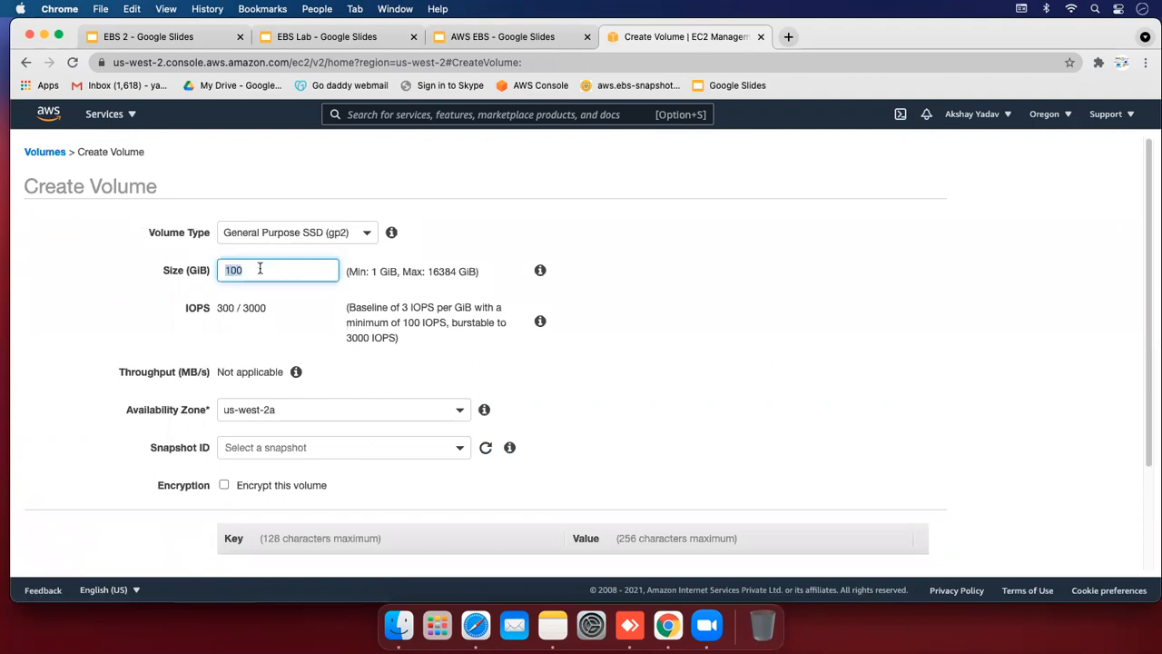
text(10)
click(143, 318)
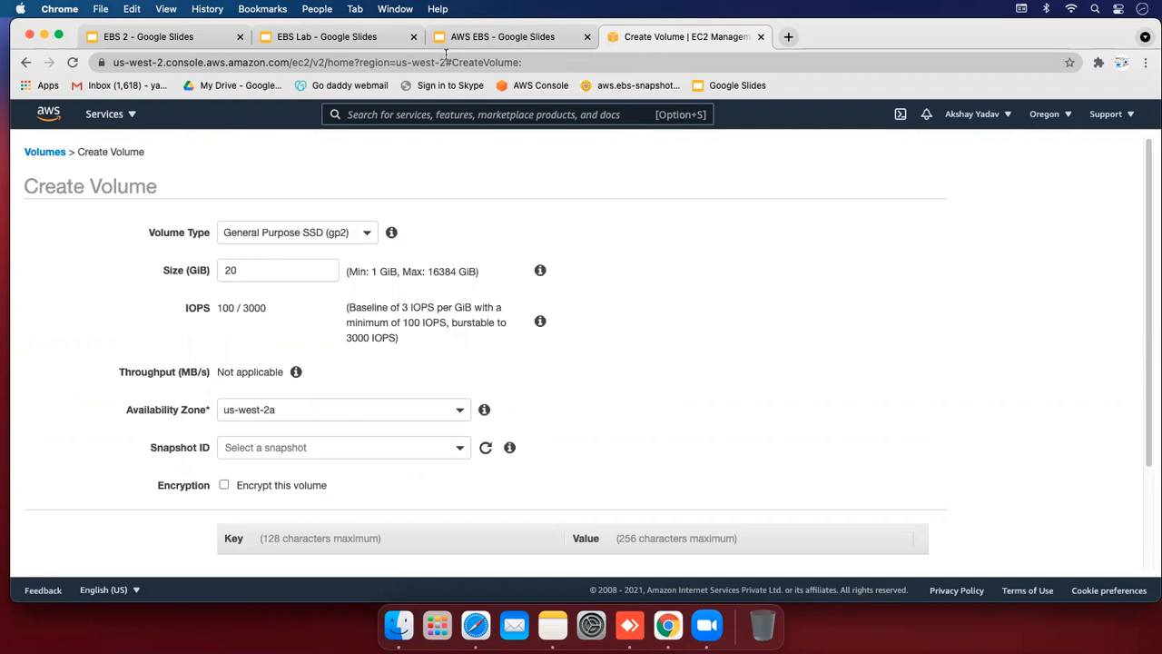
right_click(650, 47)
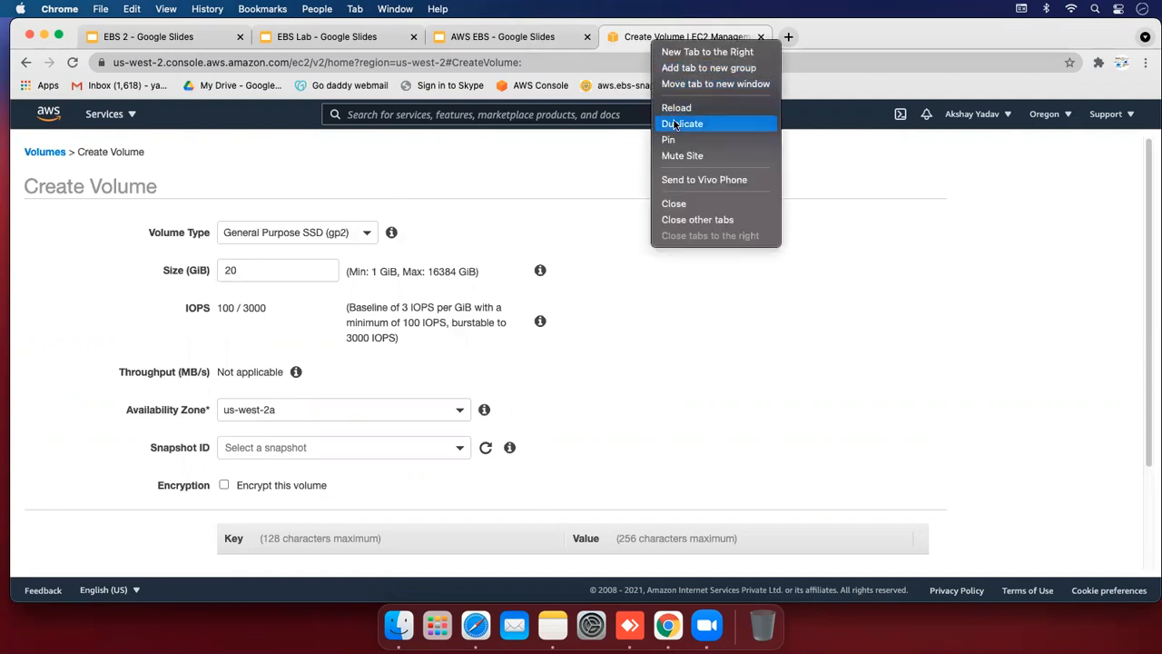
In a duplicate tab, confirm Developer runs in us-west-2b, then return to the Create Volume form
key(Escape)
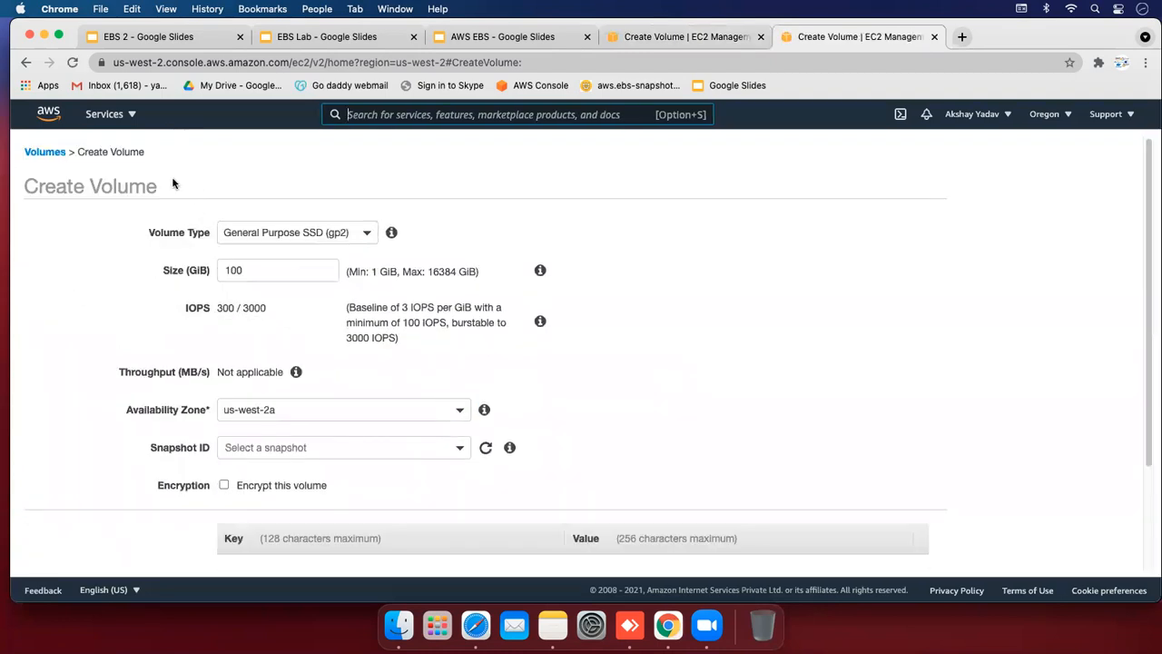
click(57, 158)
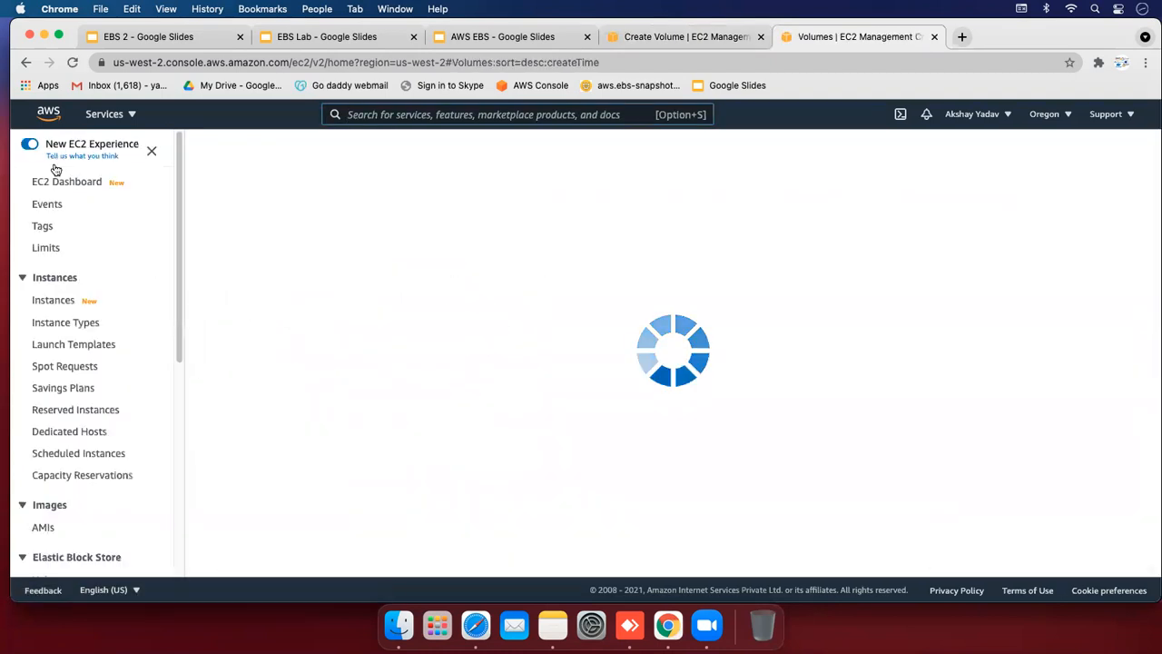
click(53, 301)
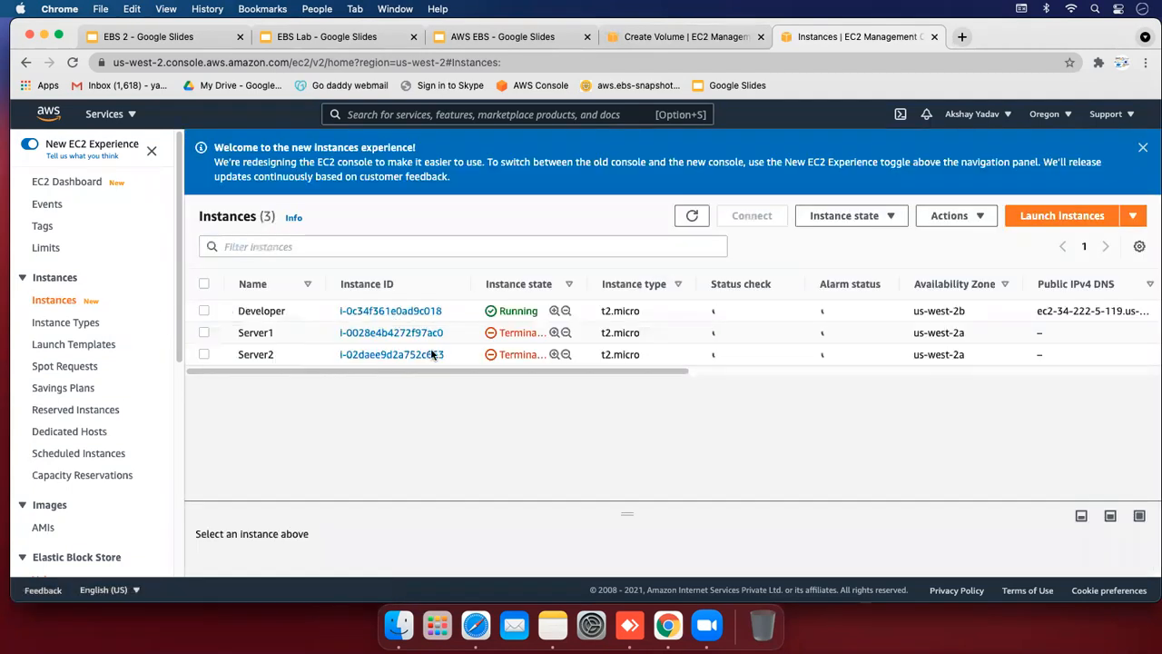
scroll(506, 376, right, 5)
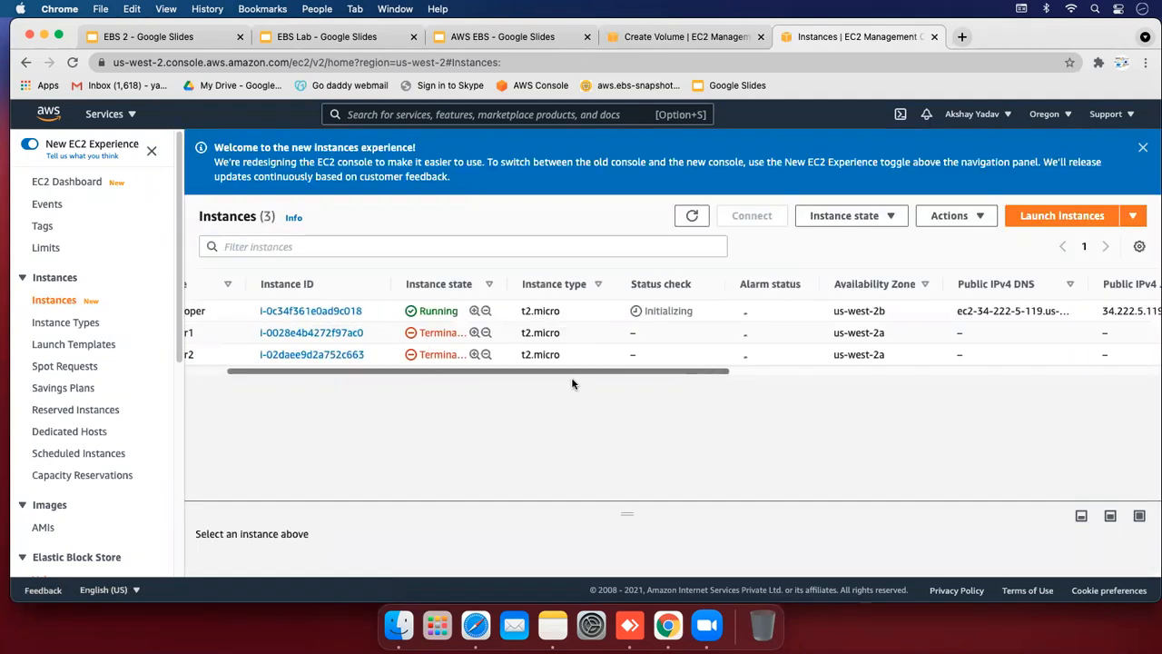
drag(748, 312, 690, 313)
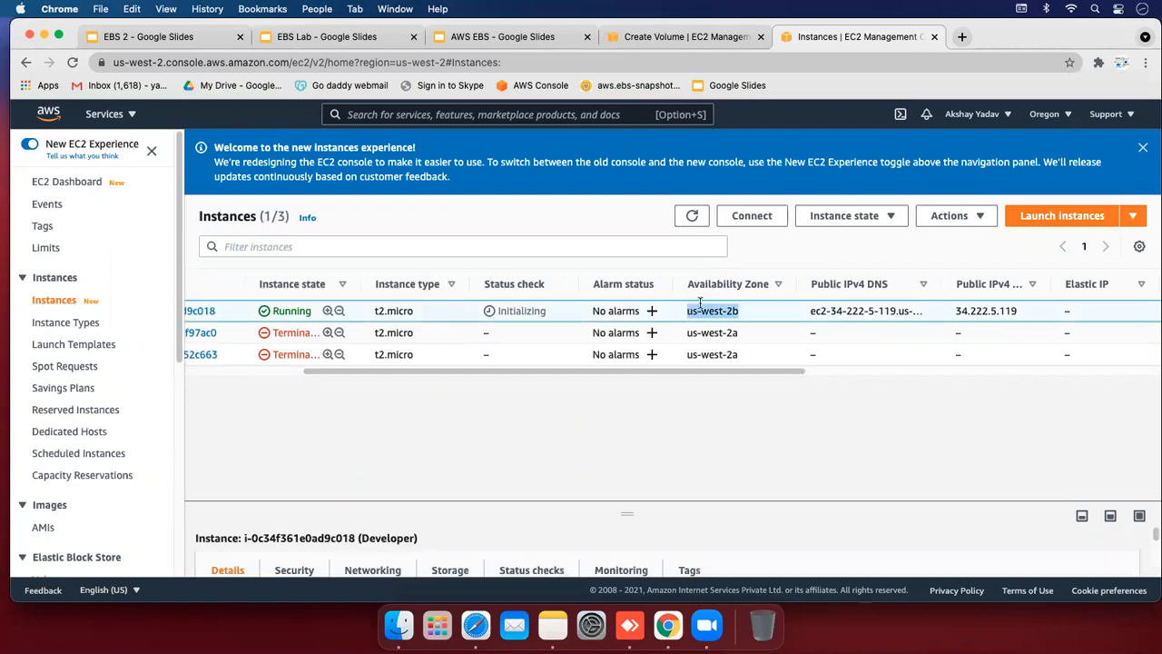
click(710, 309)
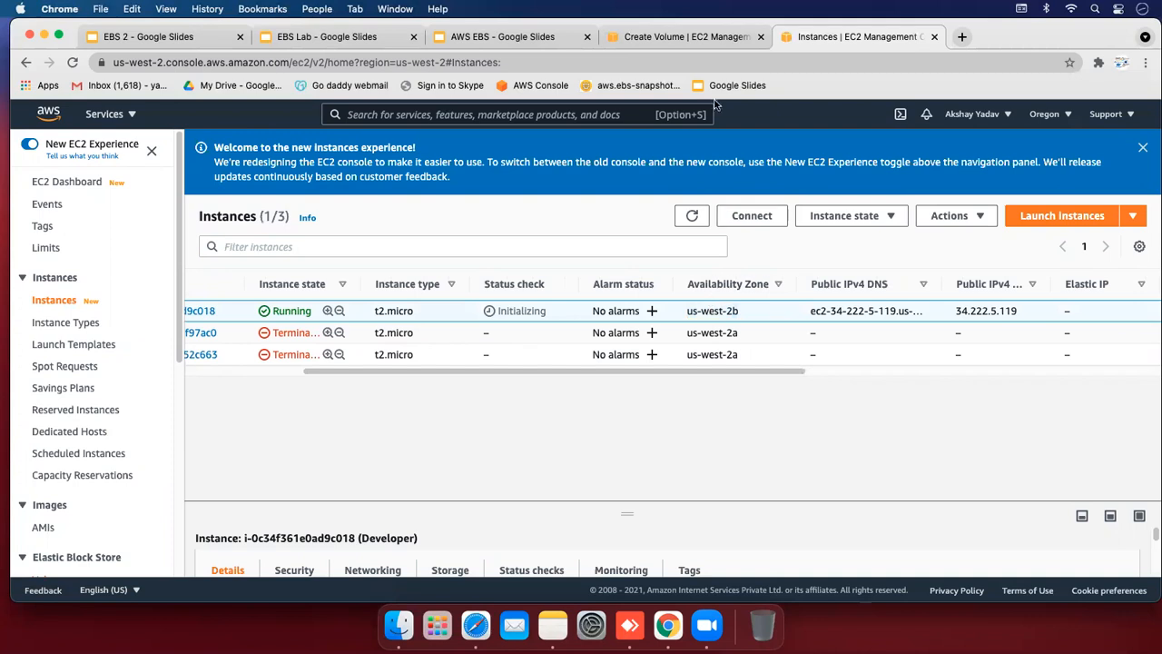
click(706, 40)
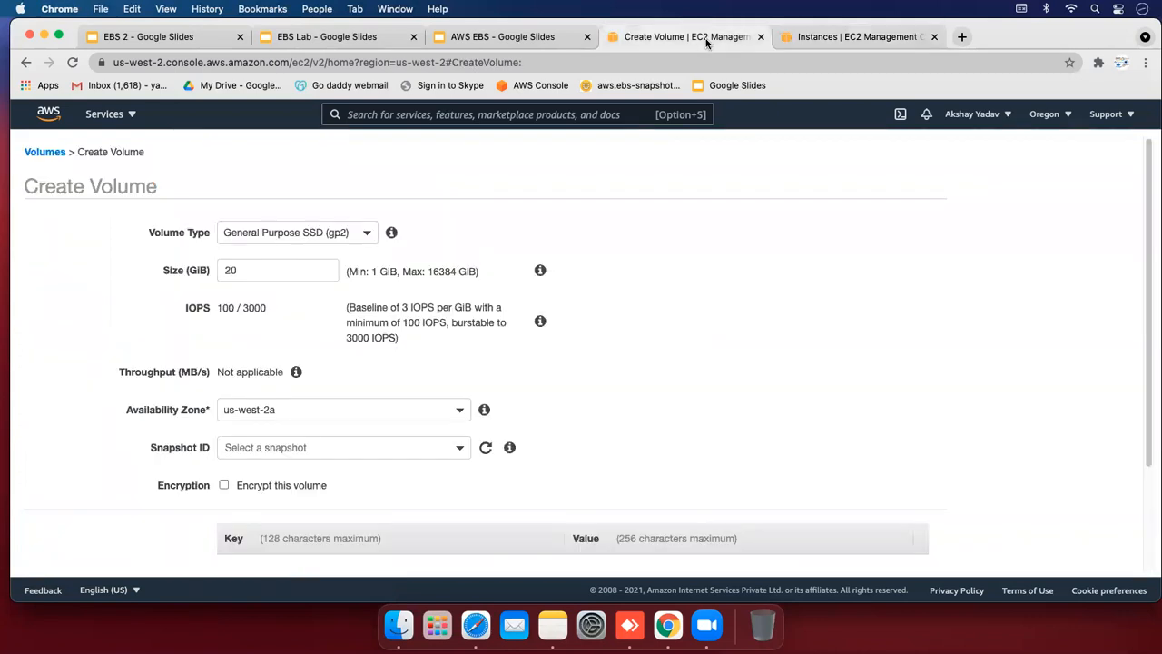
click(367, 410)
Place the new volume in availability zone us-west-2b
click(331, 481)
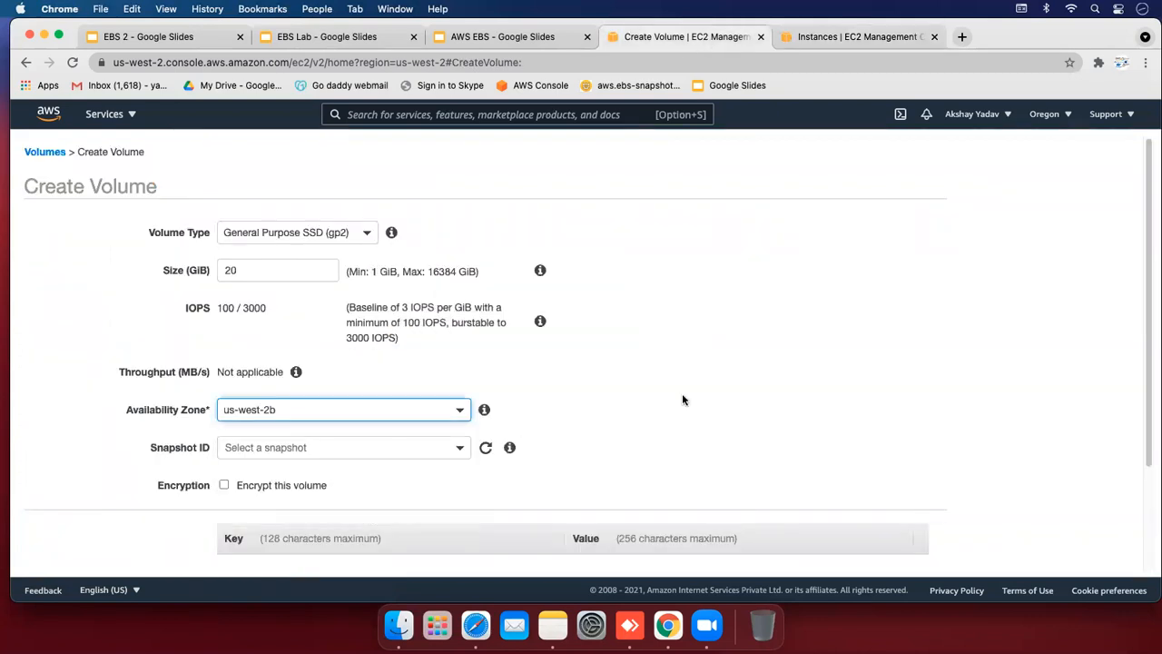
drag(1149, 200, 1149, 251)
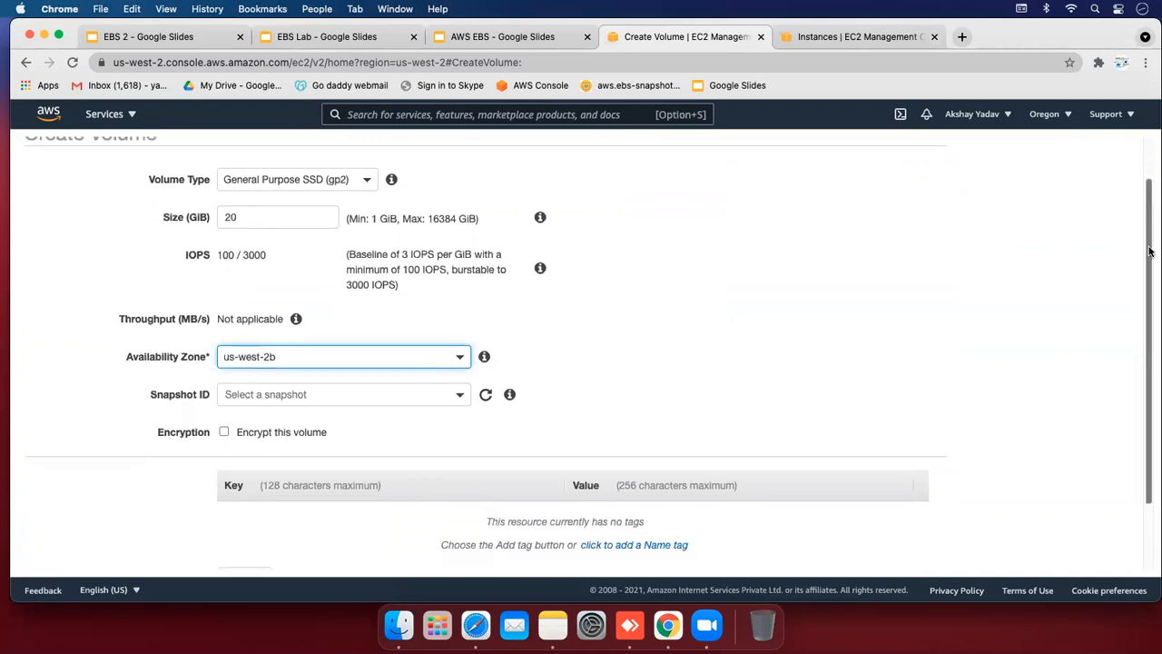
scroll(537, 252, down, 2)
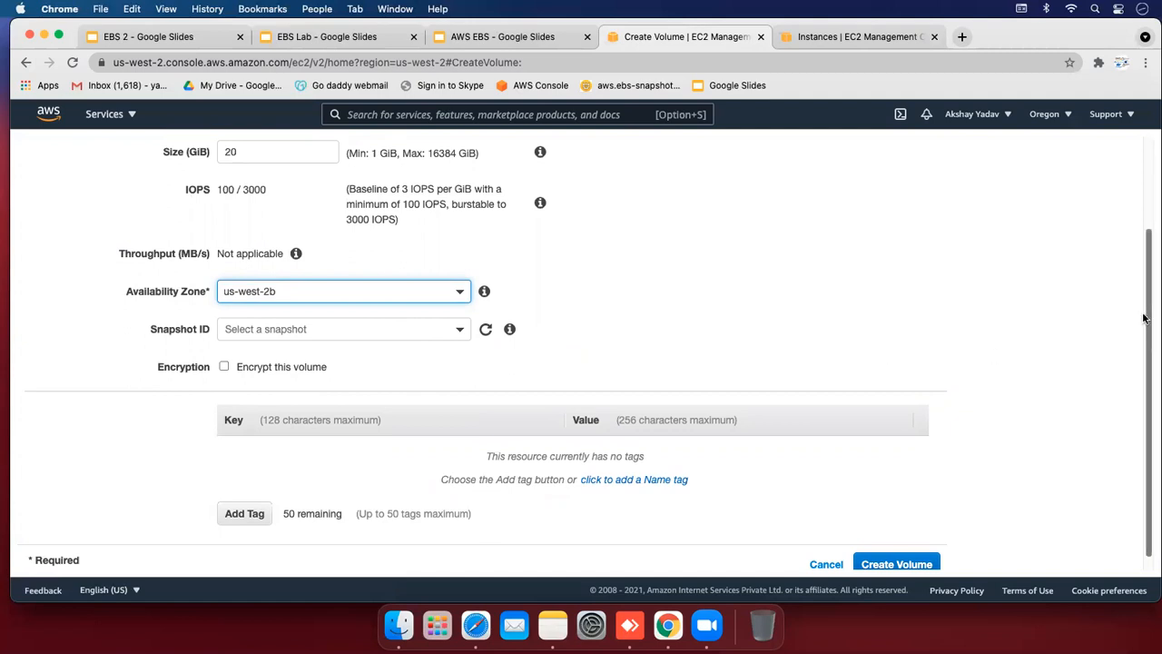
scroll(1144, 335, down, 1)
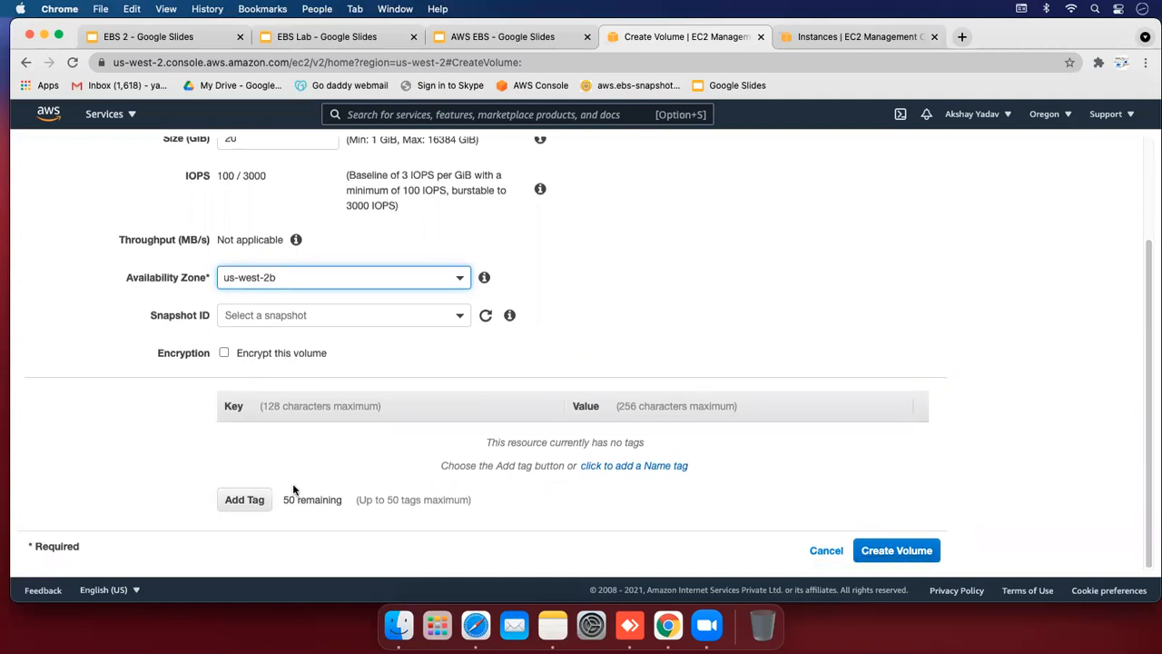
Tag the volume Name = Testing and create it
click(227, 499)
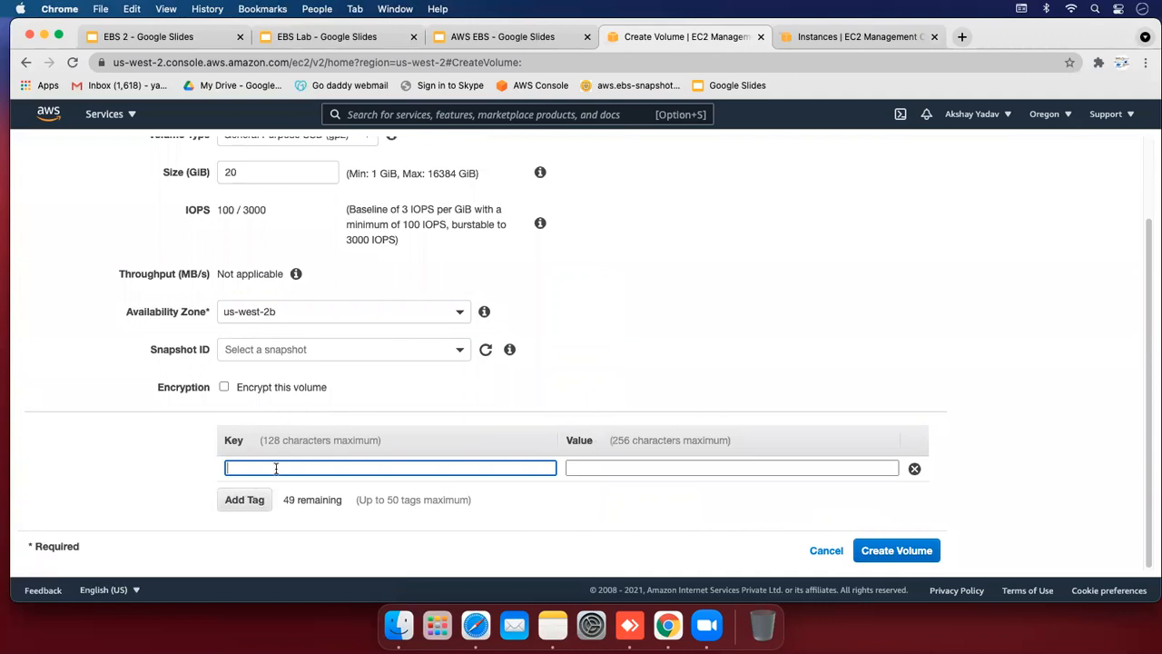
text(Name)
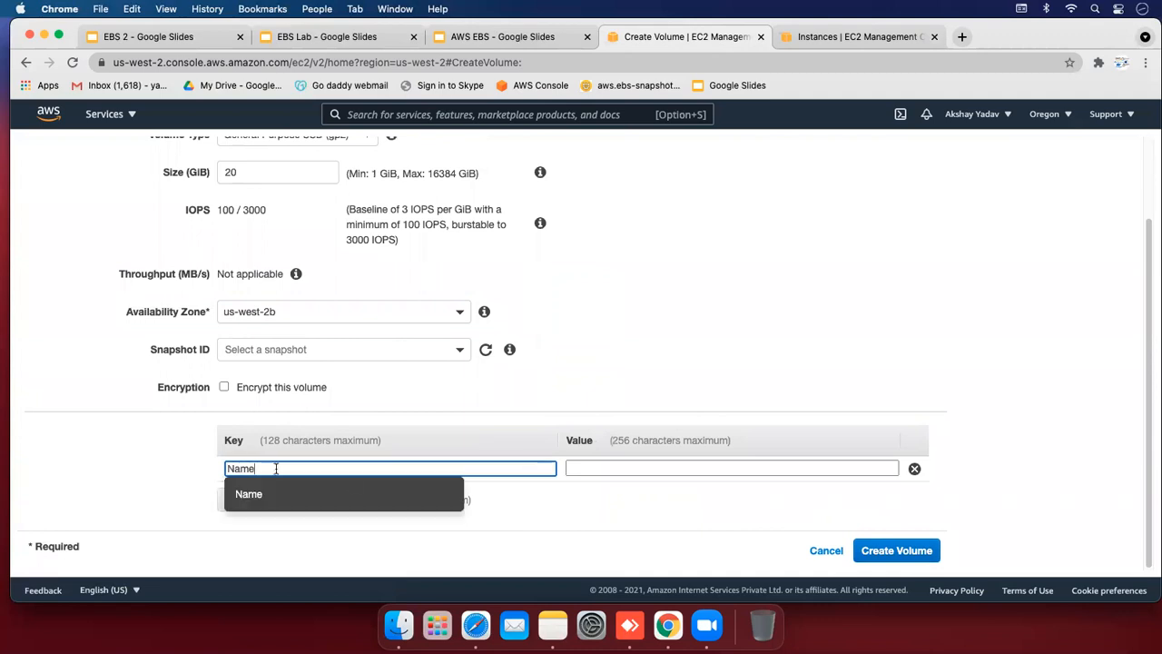
click(600, 466)
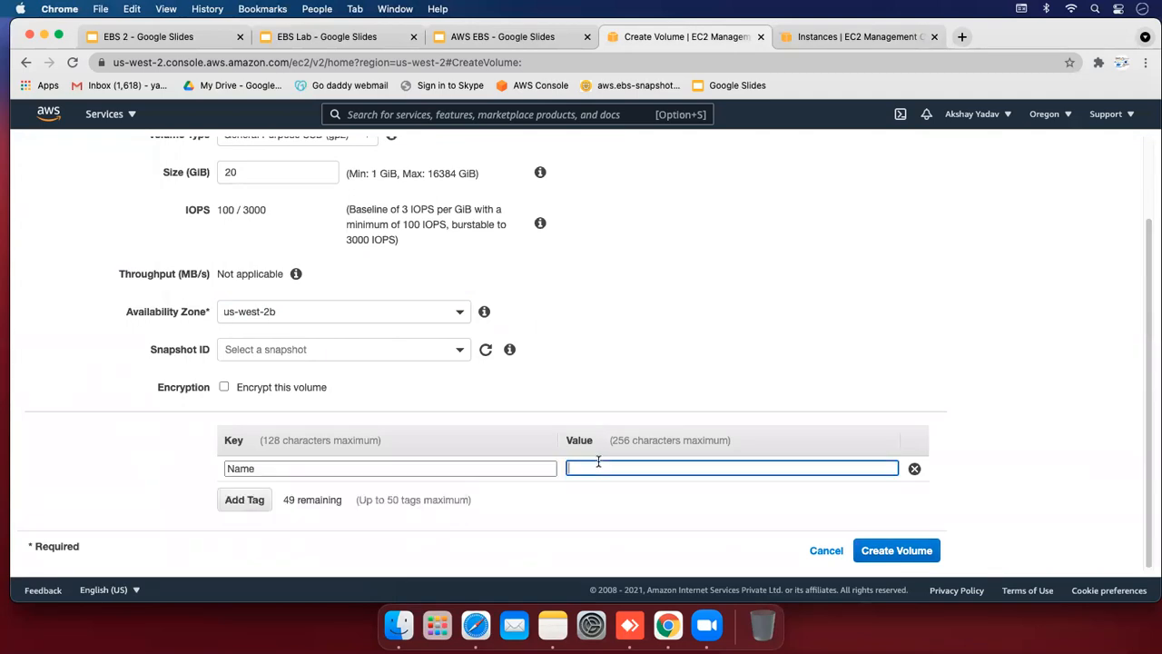
text(Test)
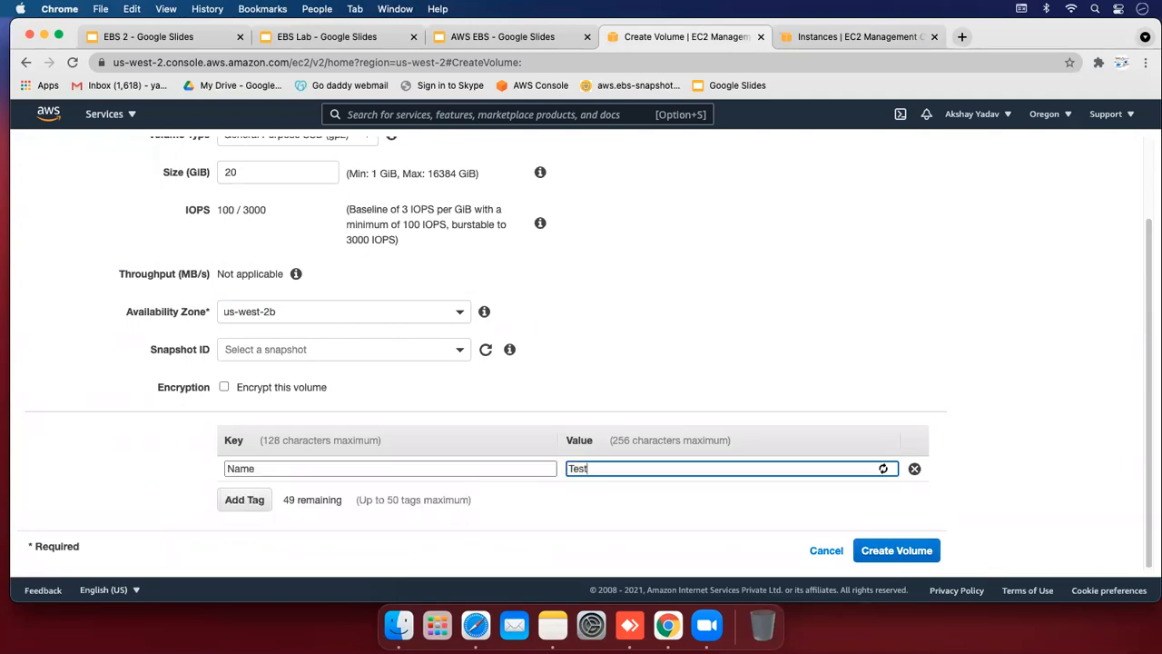
text(ing)
click(908, 551)
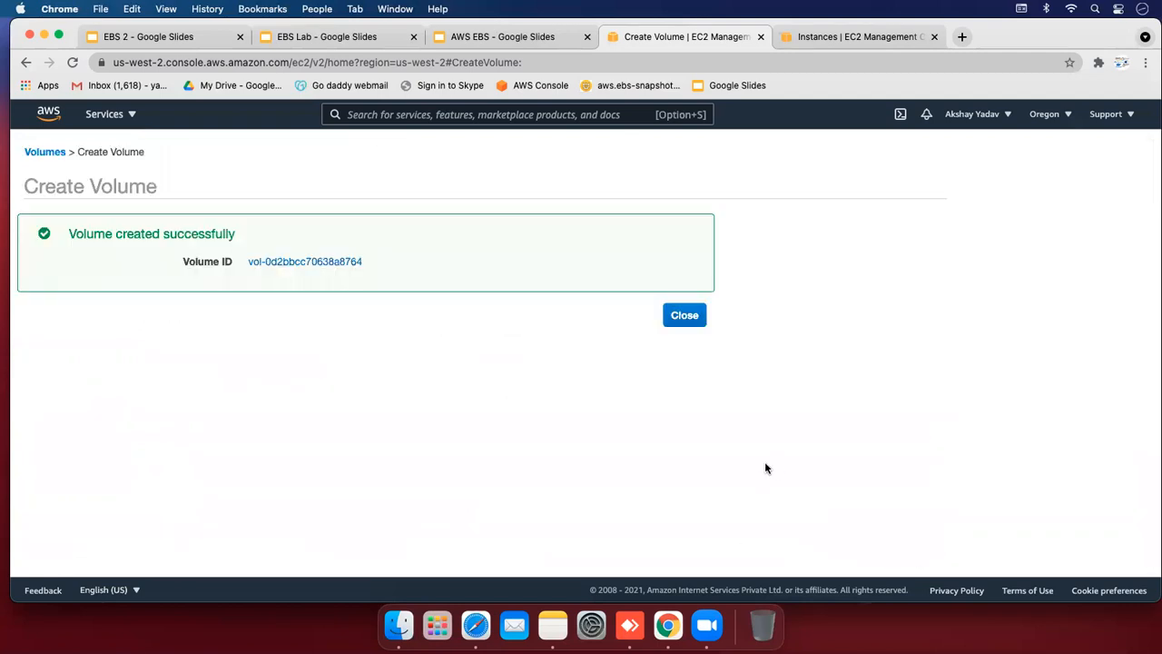
In the Instances list, select Developer and highlight its public IPv4 address 34.222.5.119
click(674, 319)
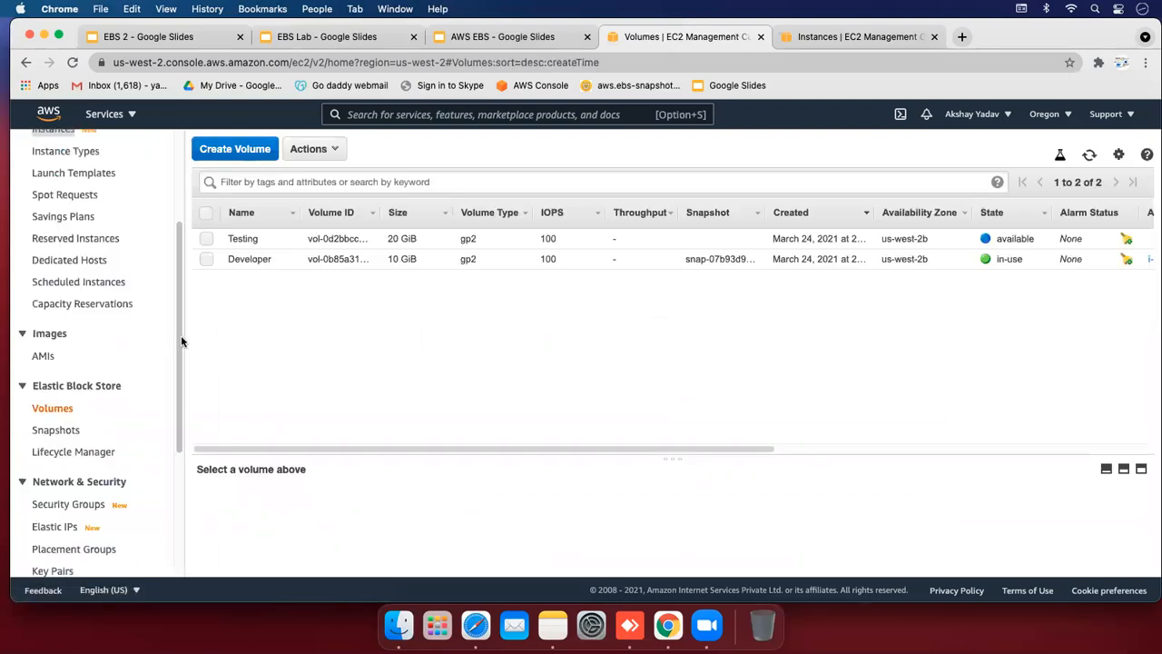
scroll(181, 340, up, 5)
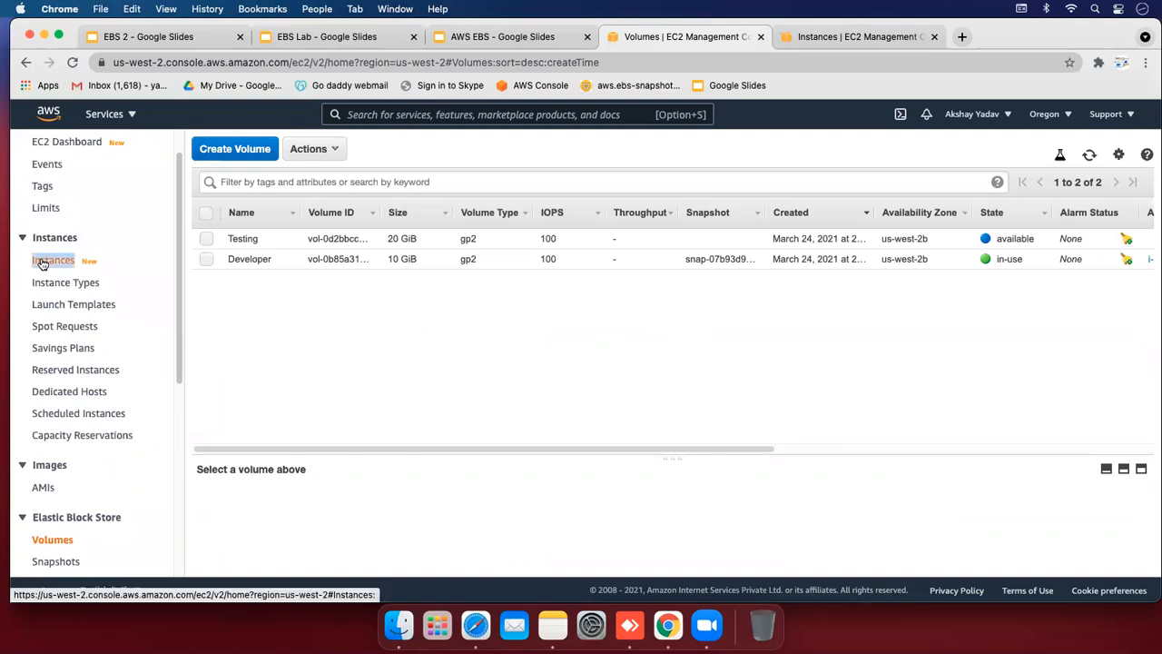
click(42, 263)
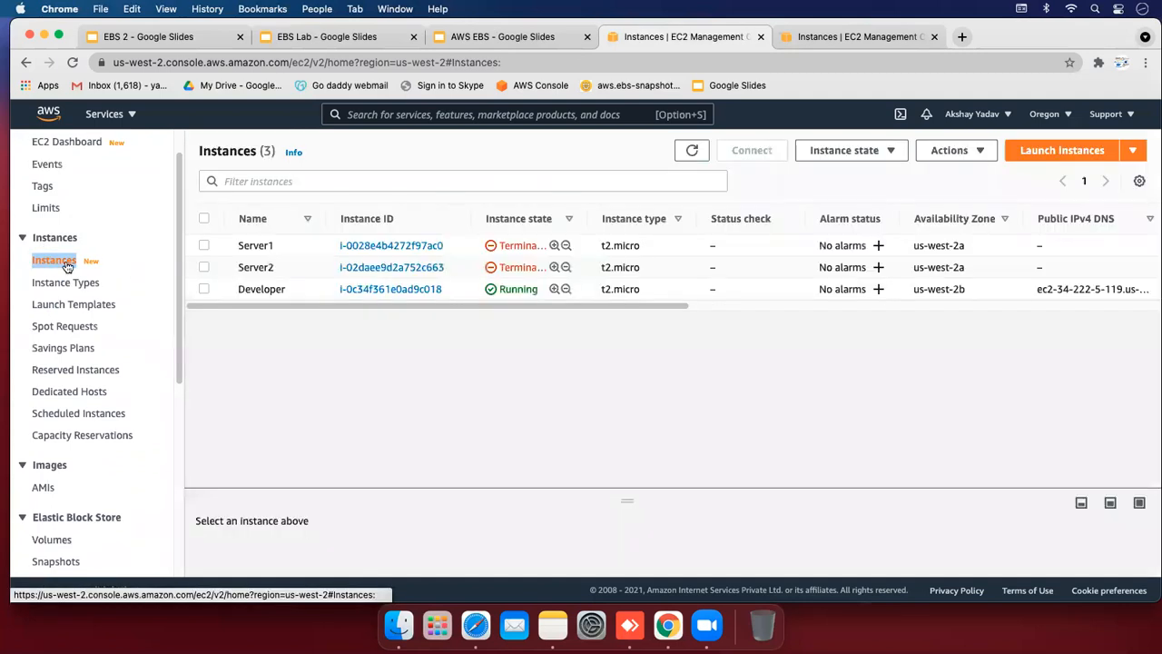
click(203, 289)
drag(224, 305, 435, 311)
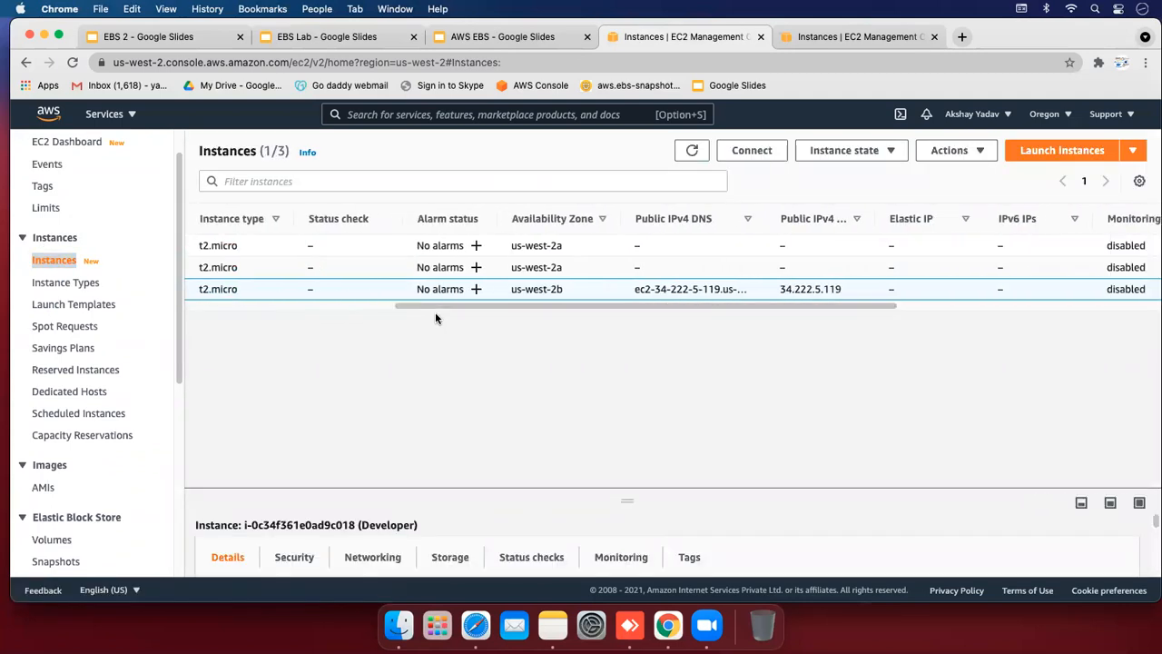
double_click(784, 288)
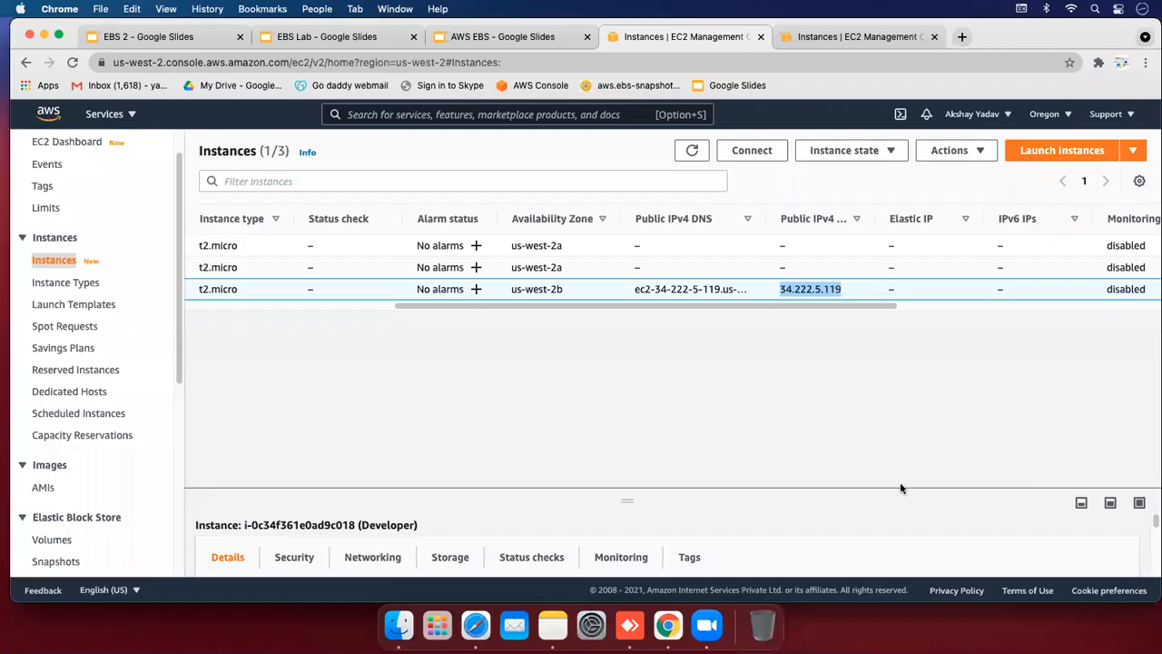
Launch Terminal (not Termius) through Spotlight
key(super+space)
text(term)
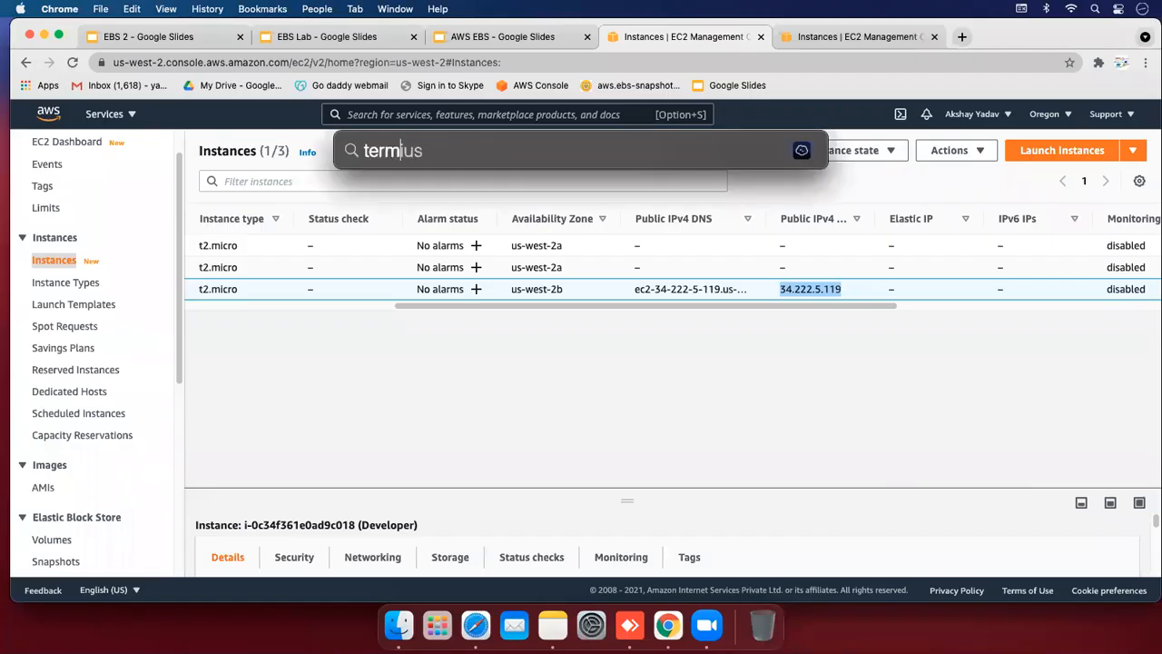
key(Return)
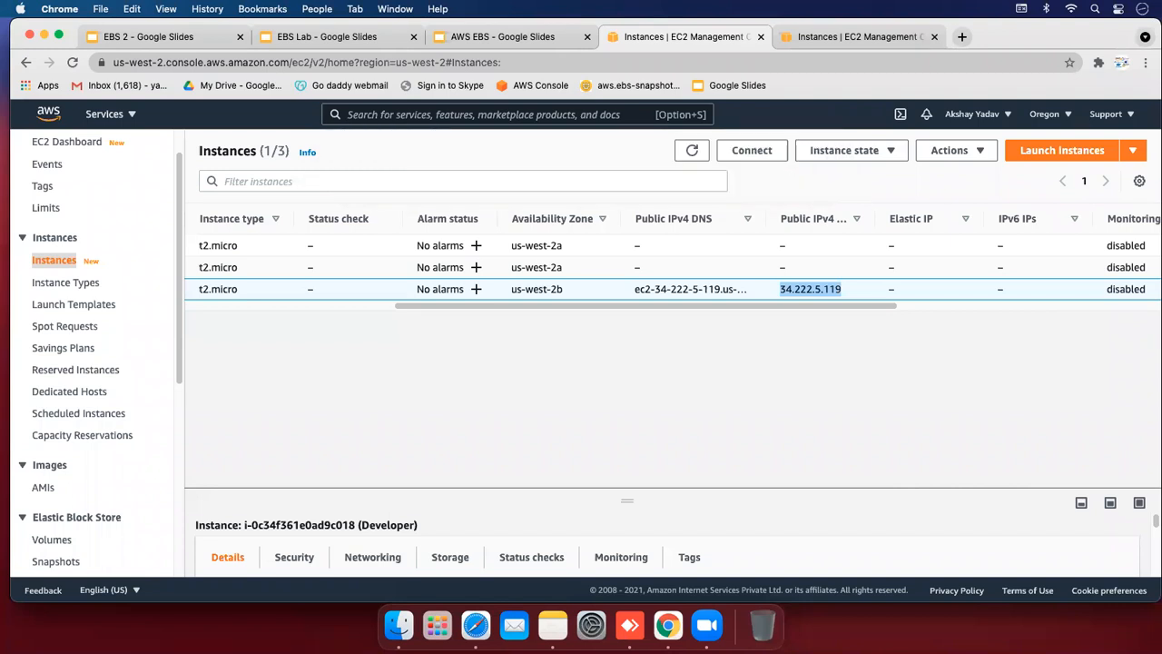
key(super+space)
text(term)
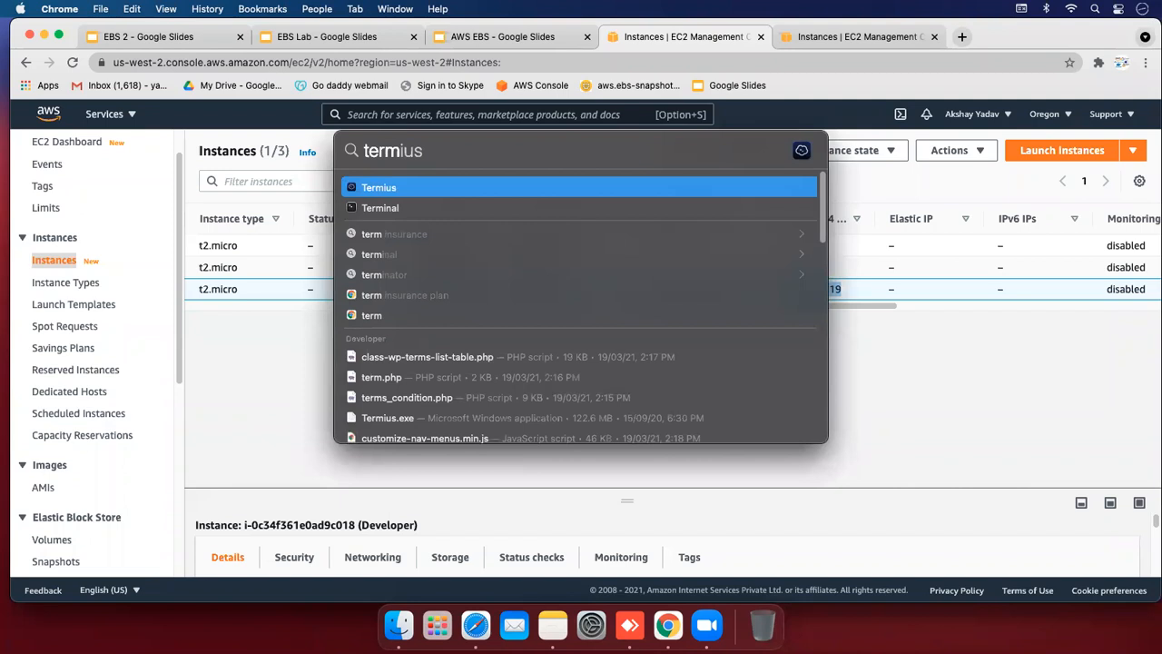
key(Down)
key(Return)
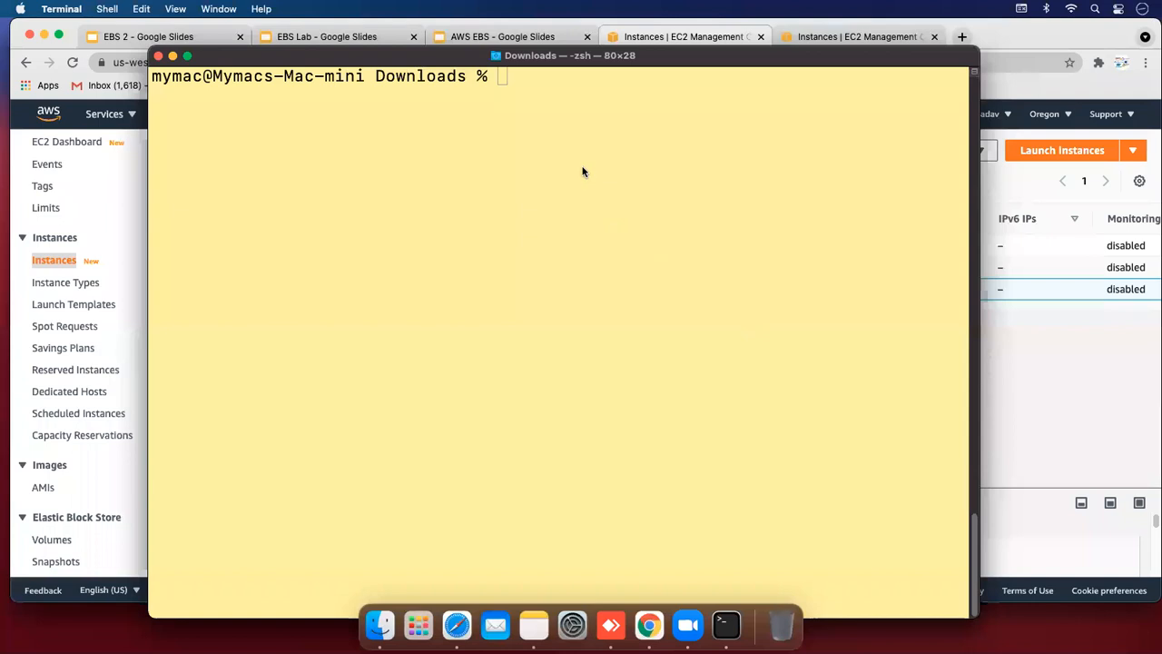
Enter the command start ssh -i ebsvolume.pem ec2-user@ in Terminal
click(555, 106)
text(ss)
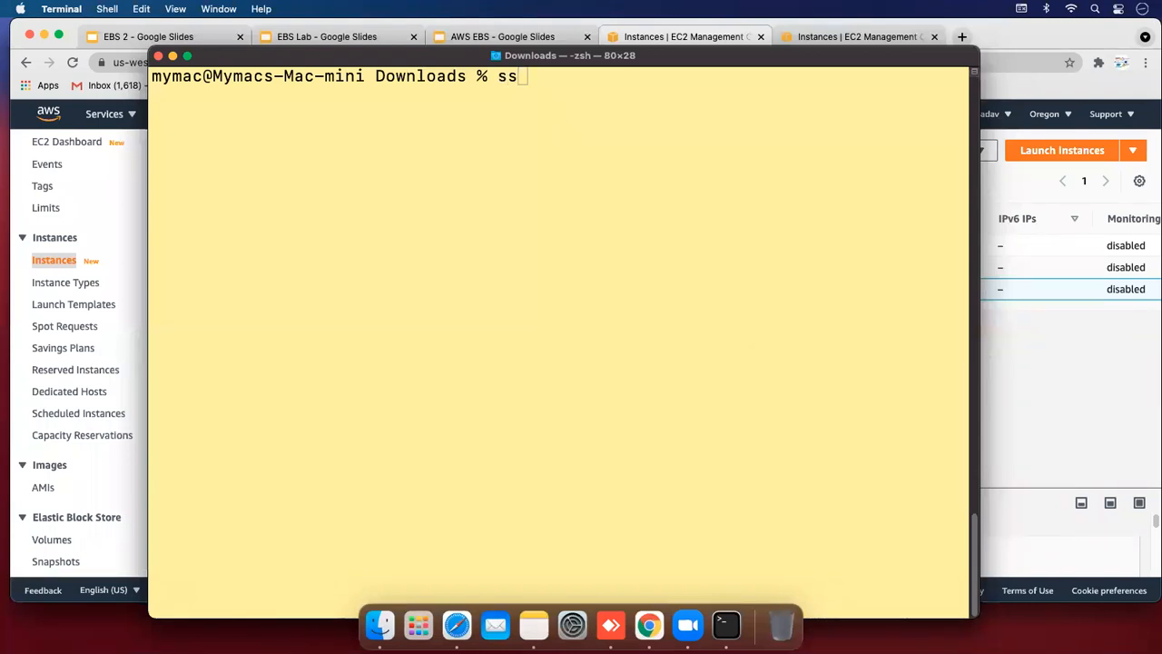
click(513, 105)
text(h )
text(-i )
text(sb)
key(BackSpace)
key(BackSpace)
text(eb)
key(Tab)
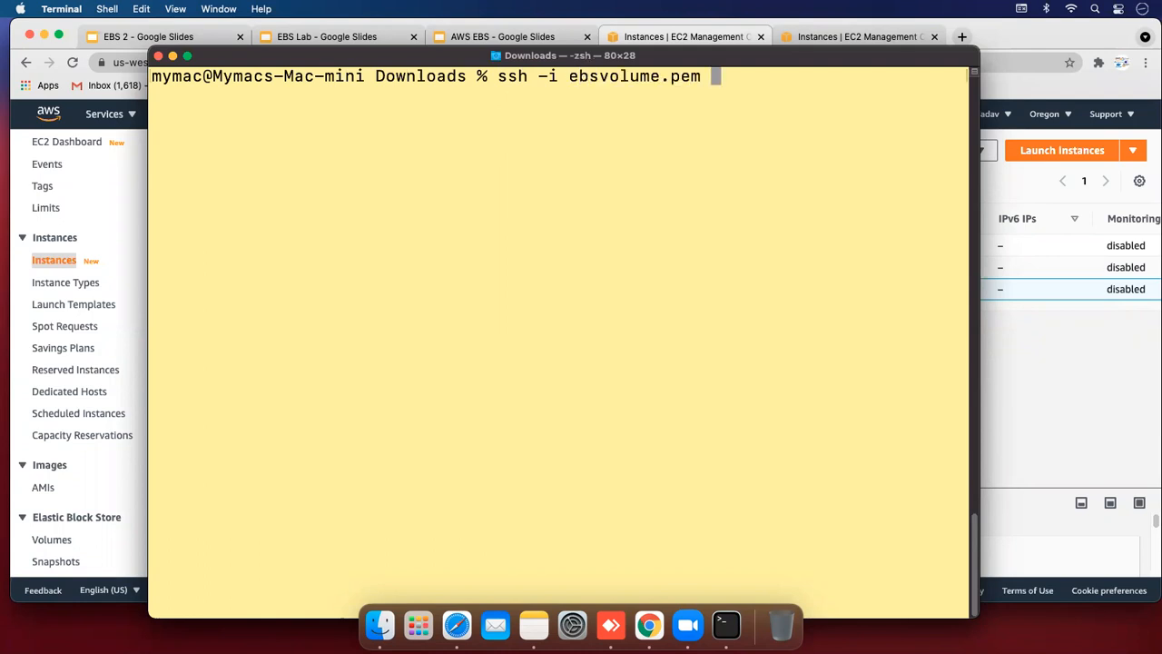
text(ec2-use)
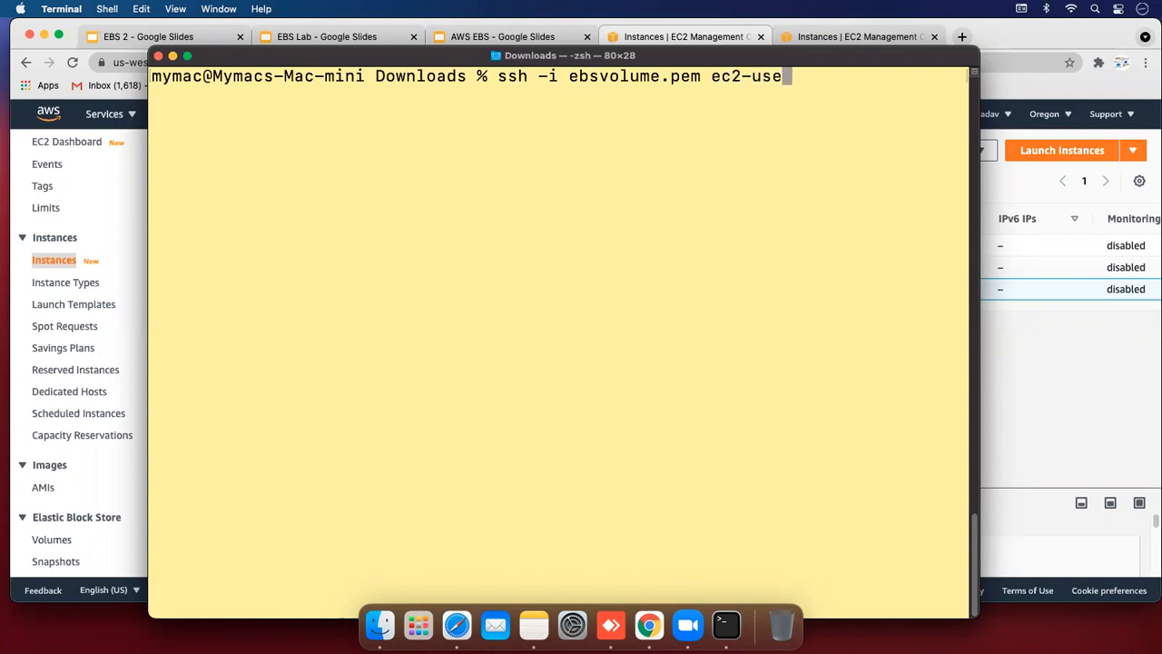
text(r@)
Copy 34.222.5.119 from the console, paste it after ec2-user@, and run the ssh command
click(1010, 320)
drag(842, 290, 776, 293)
key(super+c)
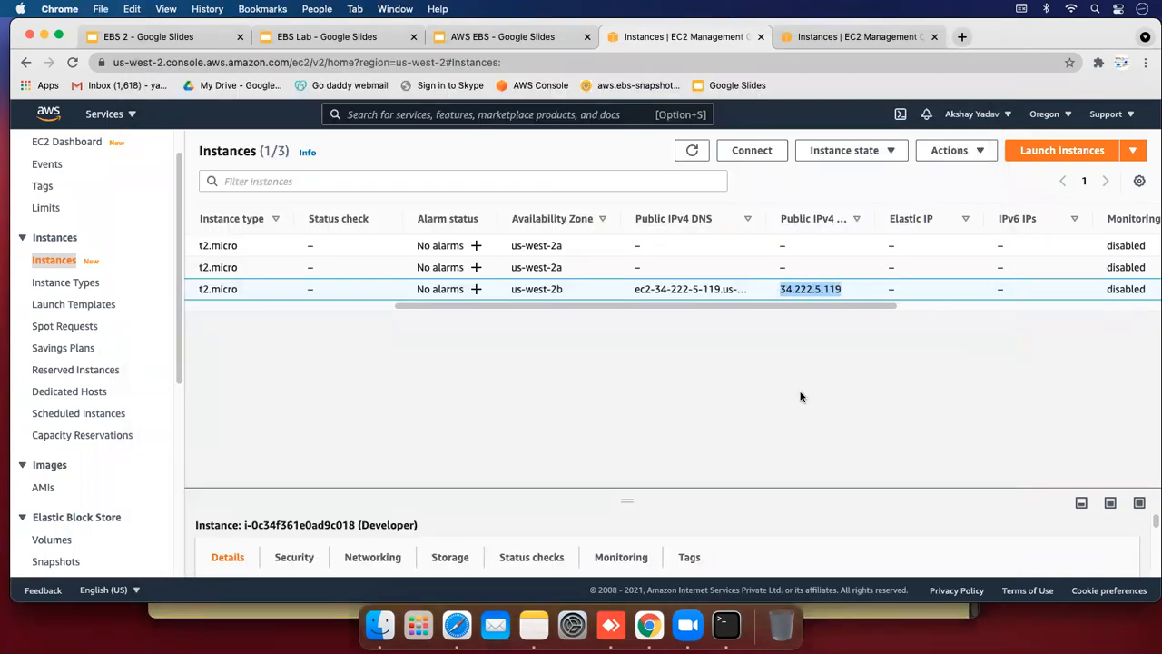
click(726, 624)
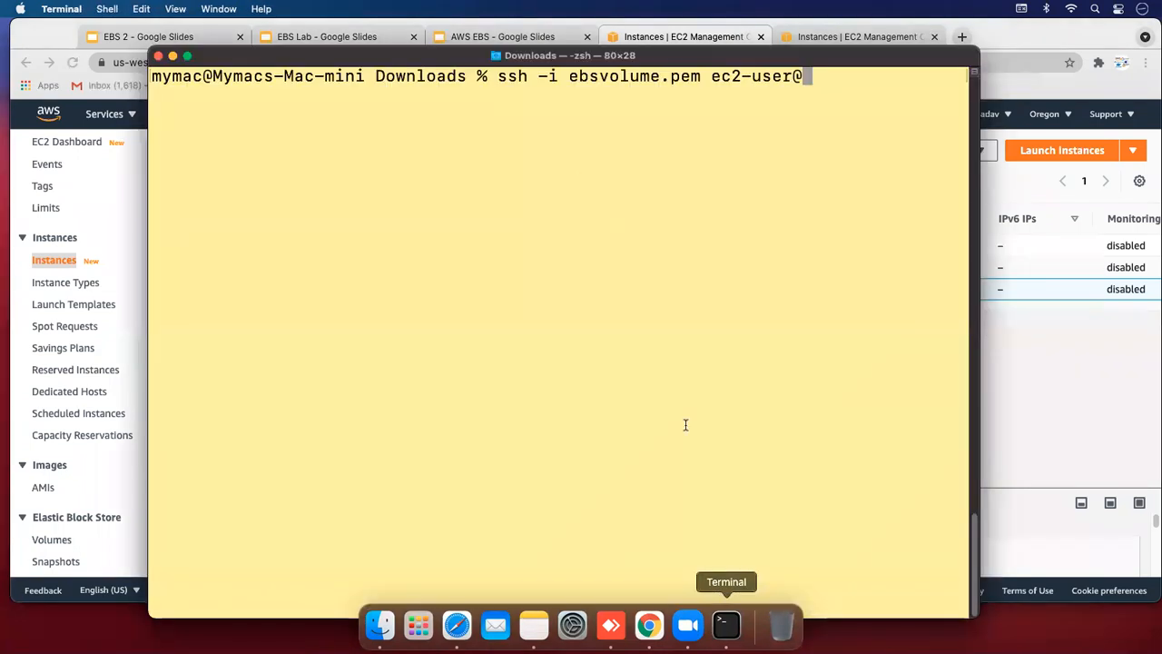
right_click(812, 82)
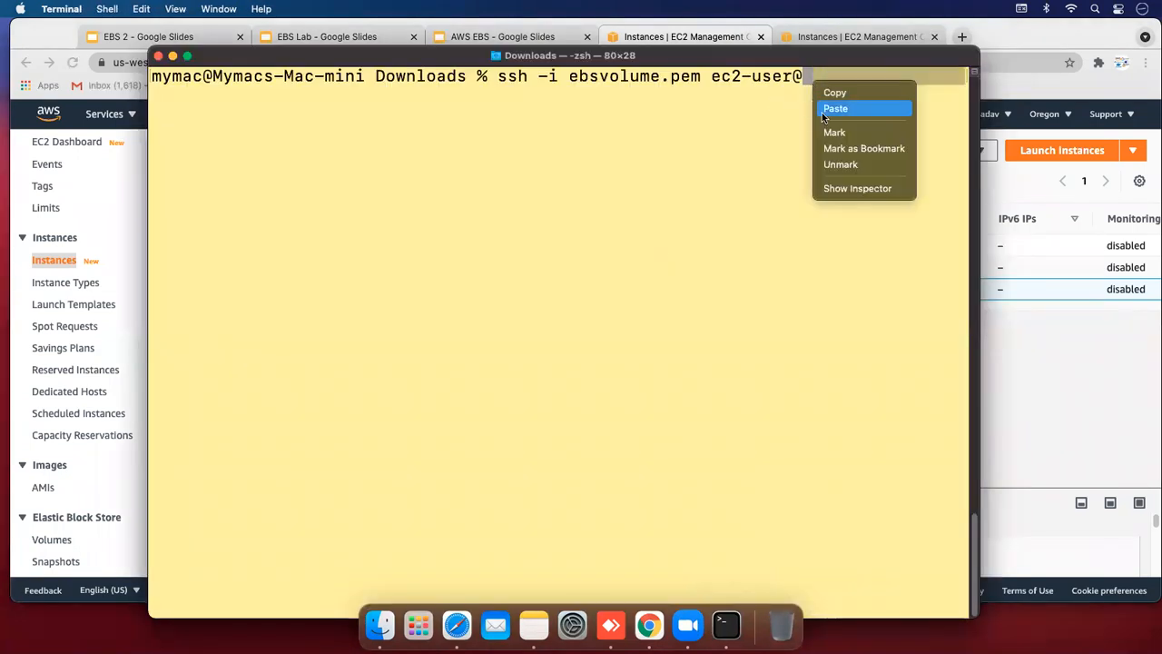
click(821, 113)
key(Return)
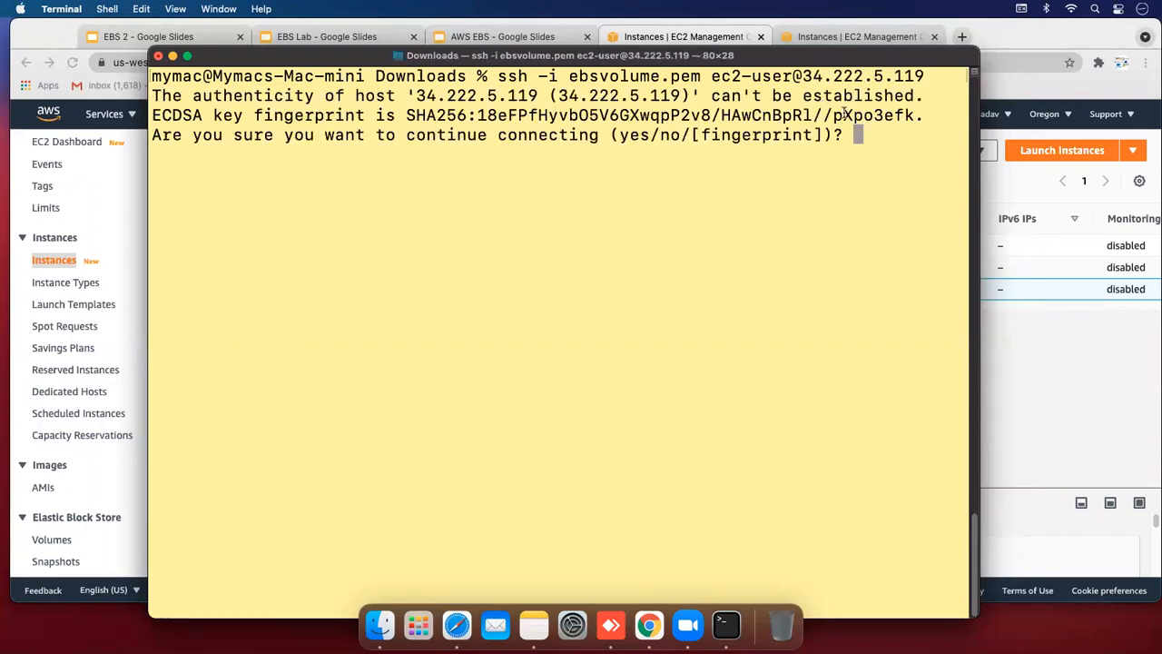
Accept the host key with yes, then run df -h showing /dev/xvda1 at 10G, 8.7G available
text(yes)
key(Return)
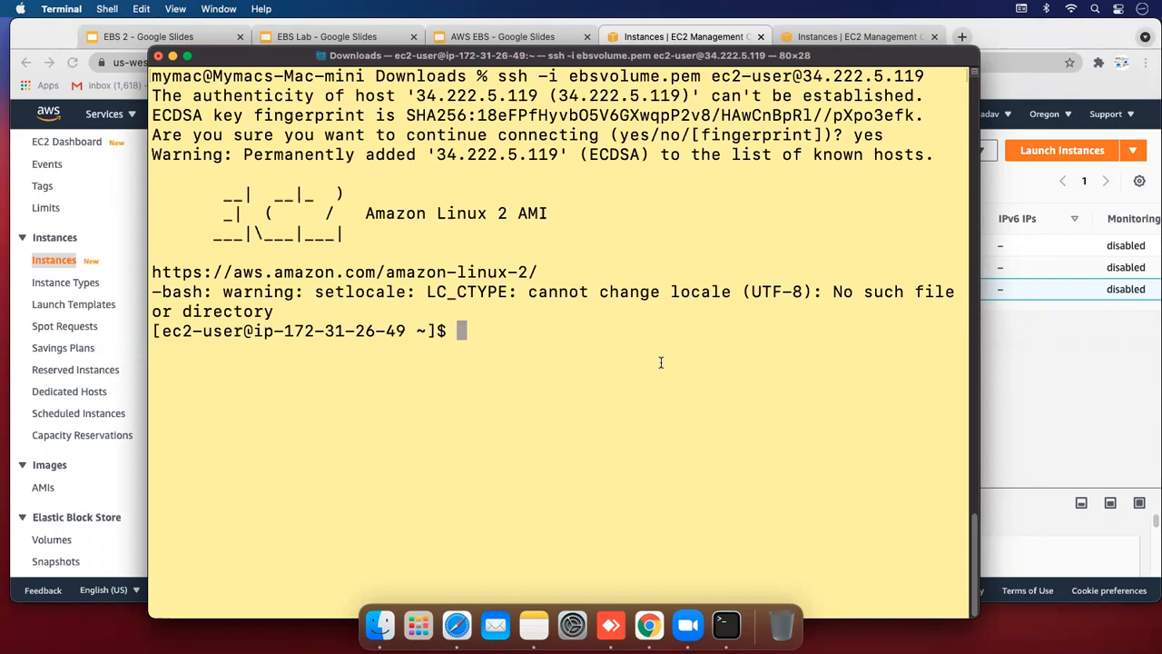
text(df -h)
key(Return)
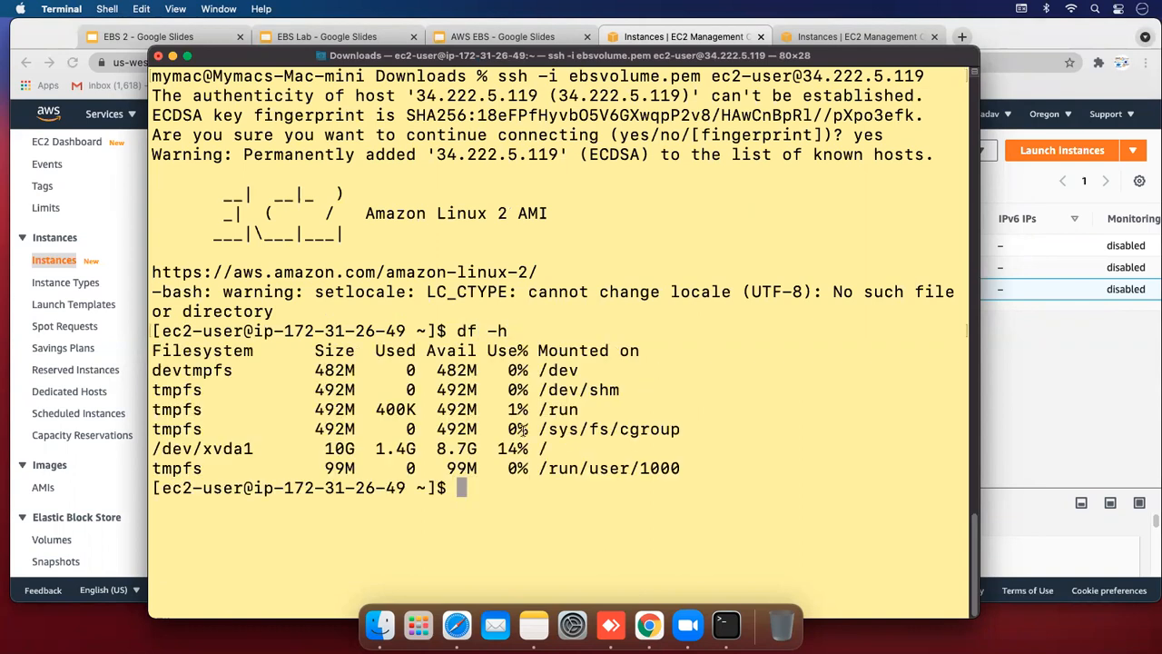
mouse_move(325, 448)
mouse_down()
mouse_move(507, 449)
mouse_move(322, 449)
mouse_up()
drag(152, 448, 257, 449)
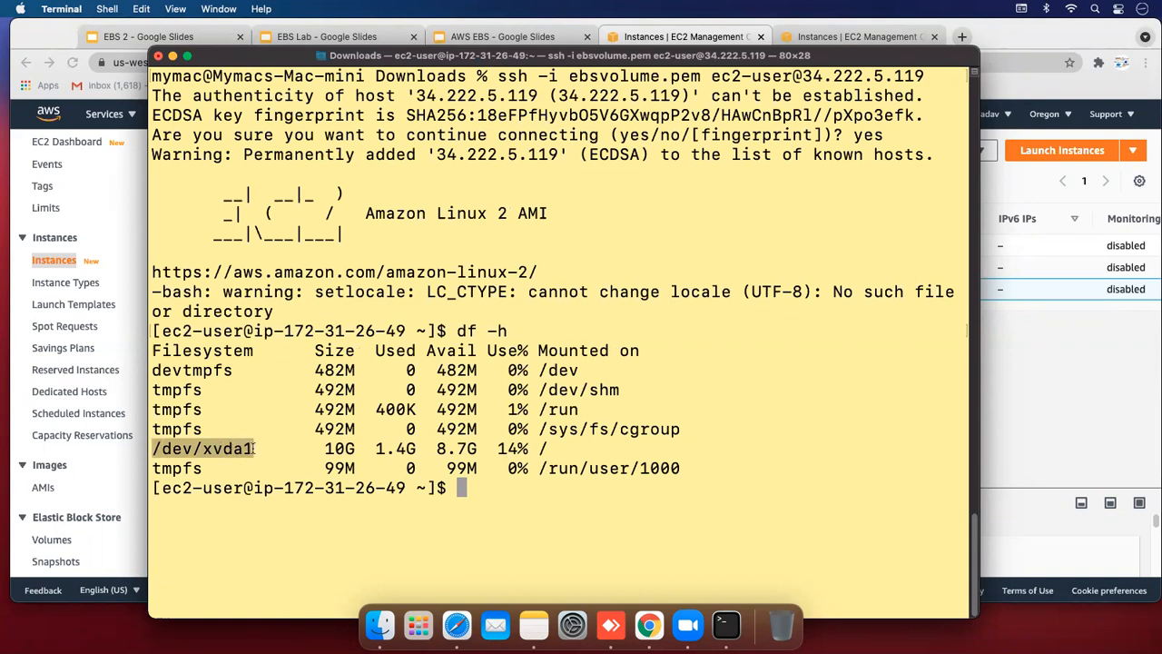
click(255, 448)
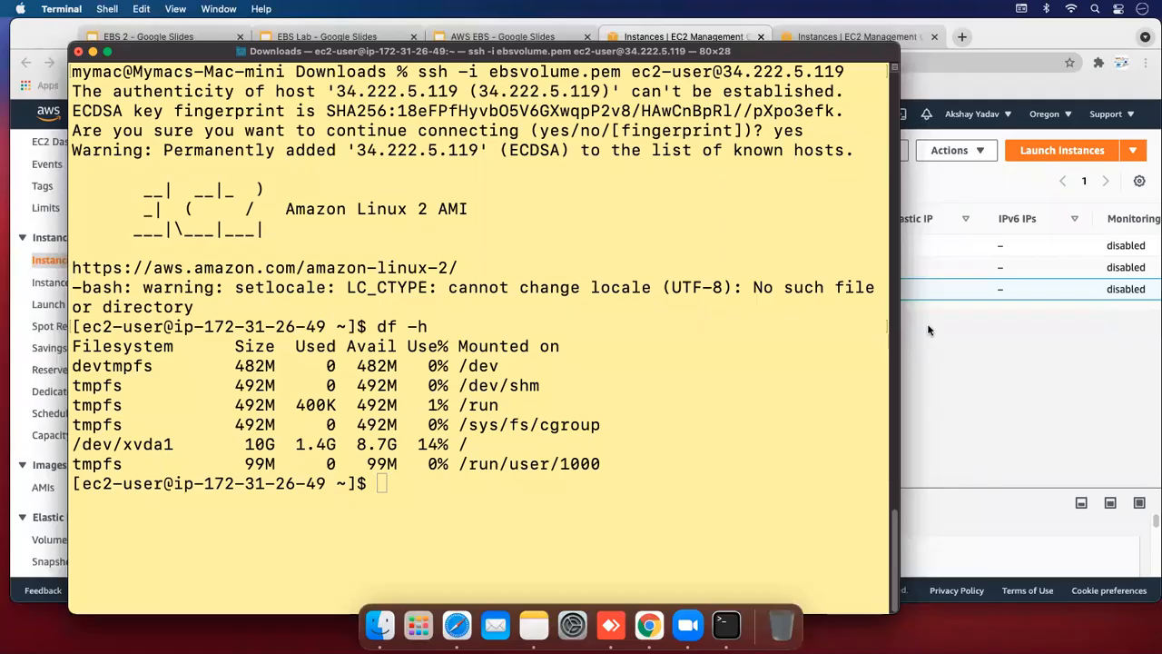
Open the Volumes list in the EC2 console and select the Testing volume
click(917, 338)
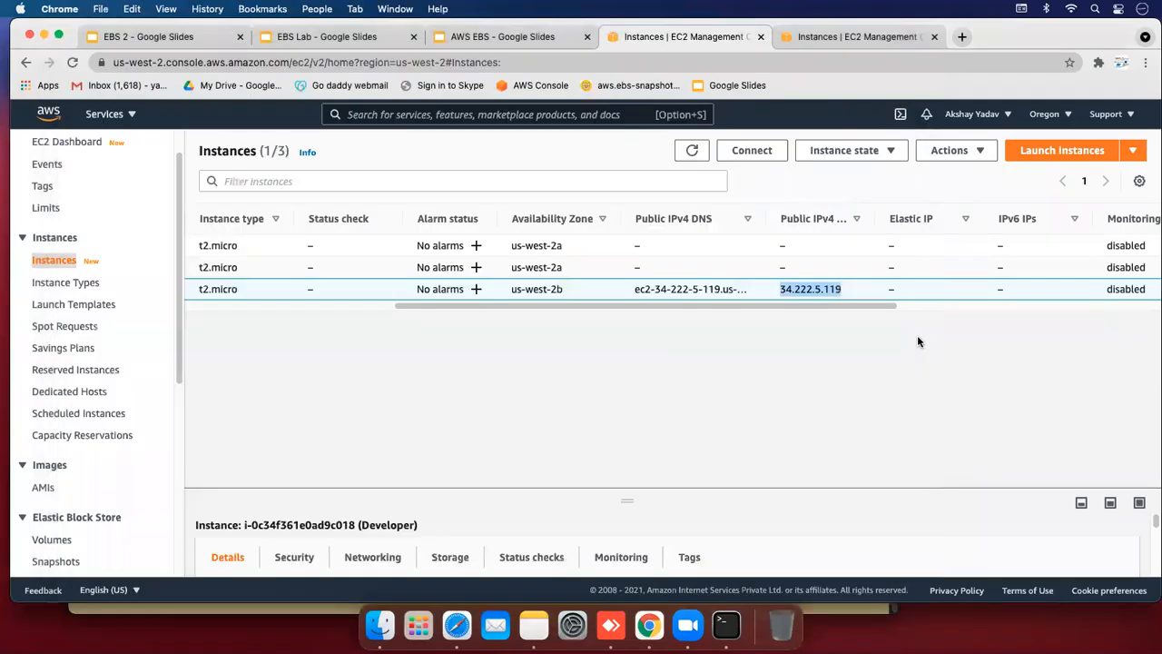
scroll(177, 261, down, 3)
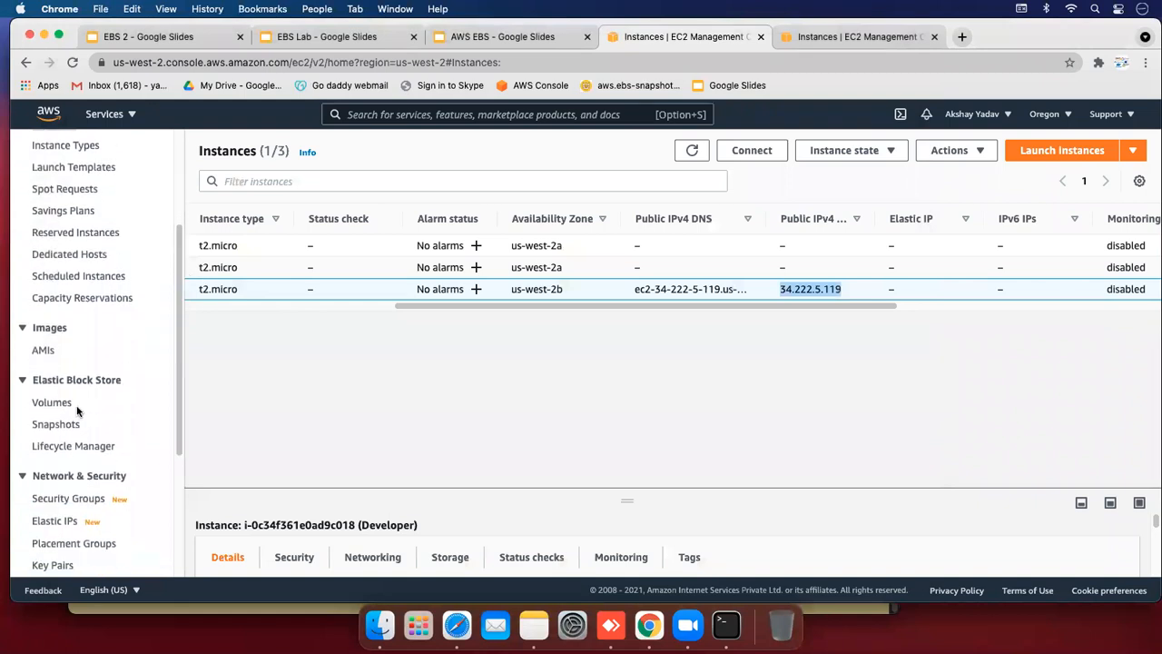
click(47, 406)
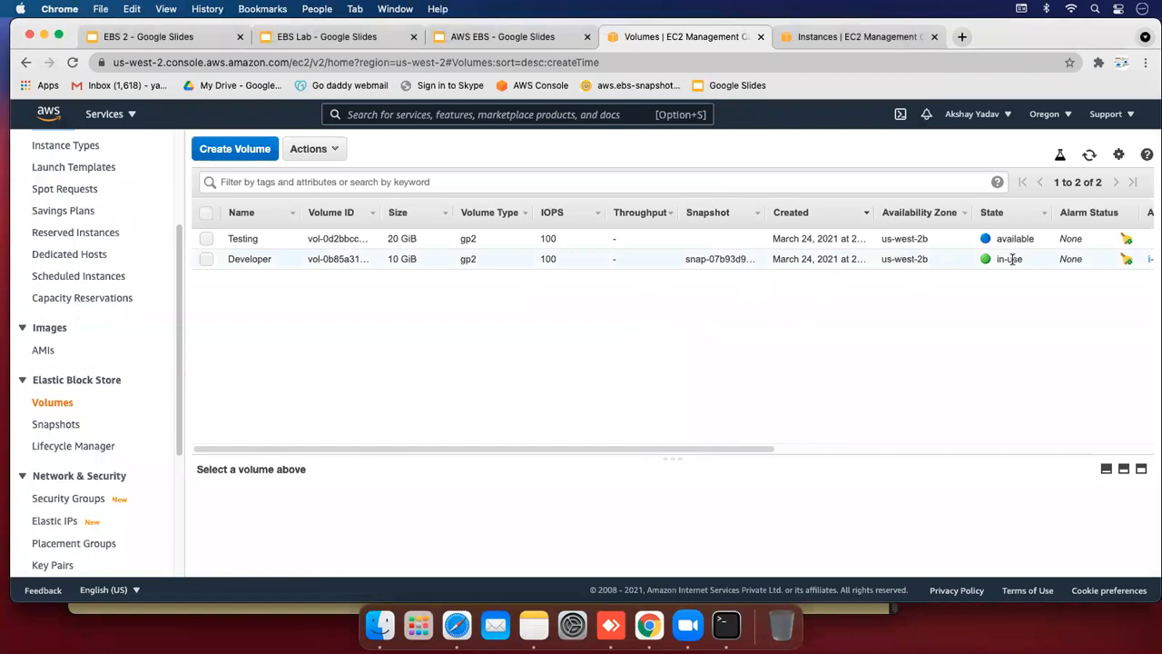
click(1019, 259)
click(1029, 239)
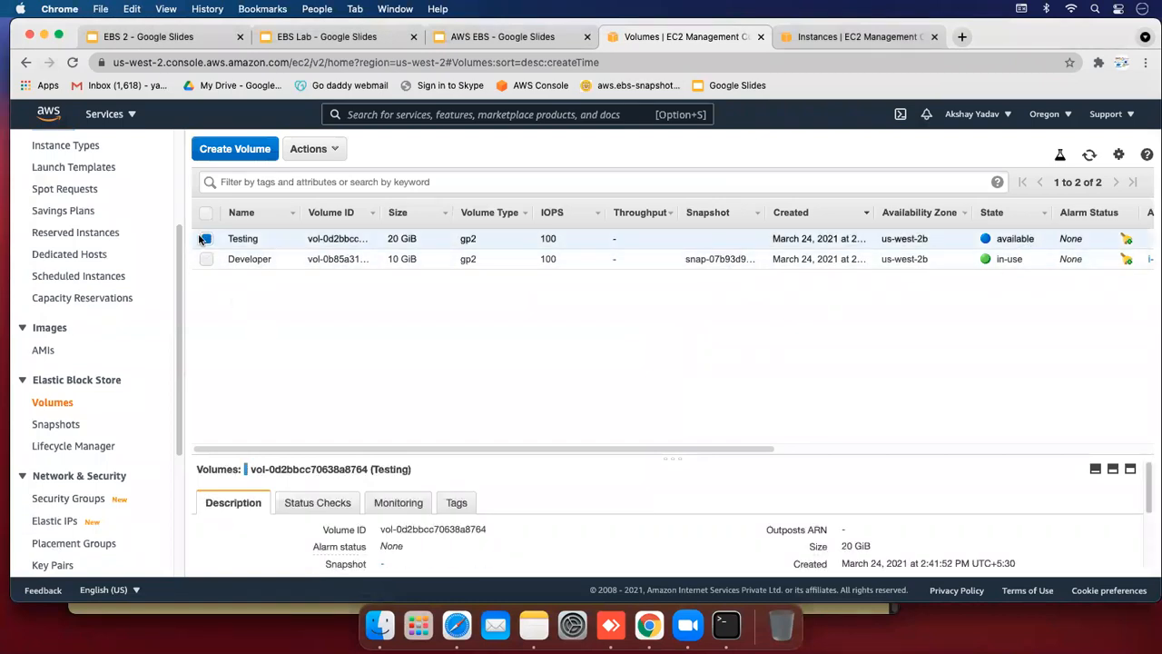
Attach the Testing volume to the Developer instance as /dev/sdf
click(323, 150)
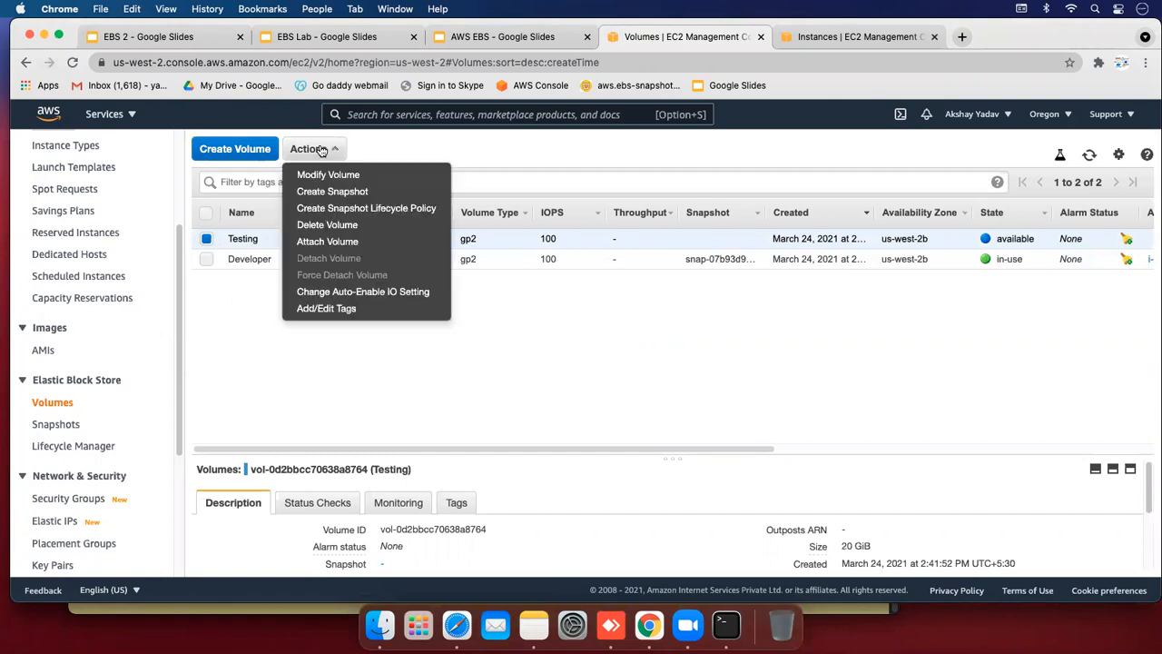
click(322, 241)
click(682, 346)
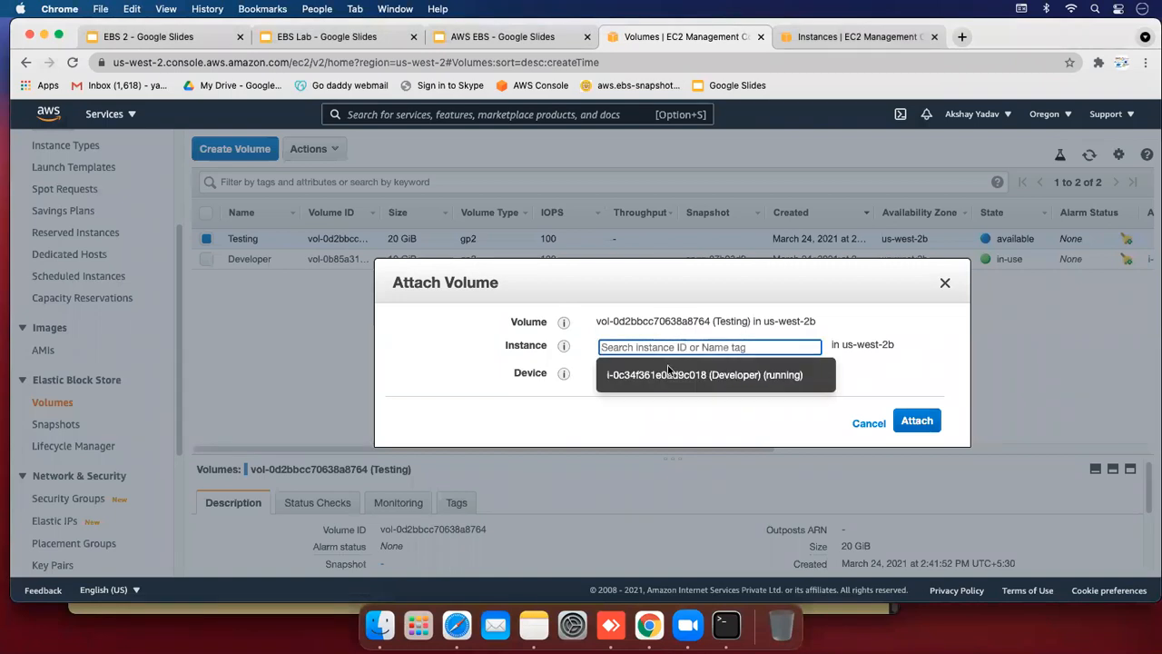
click(665, 375)
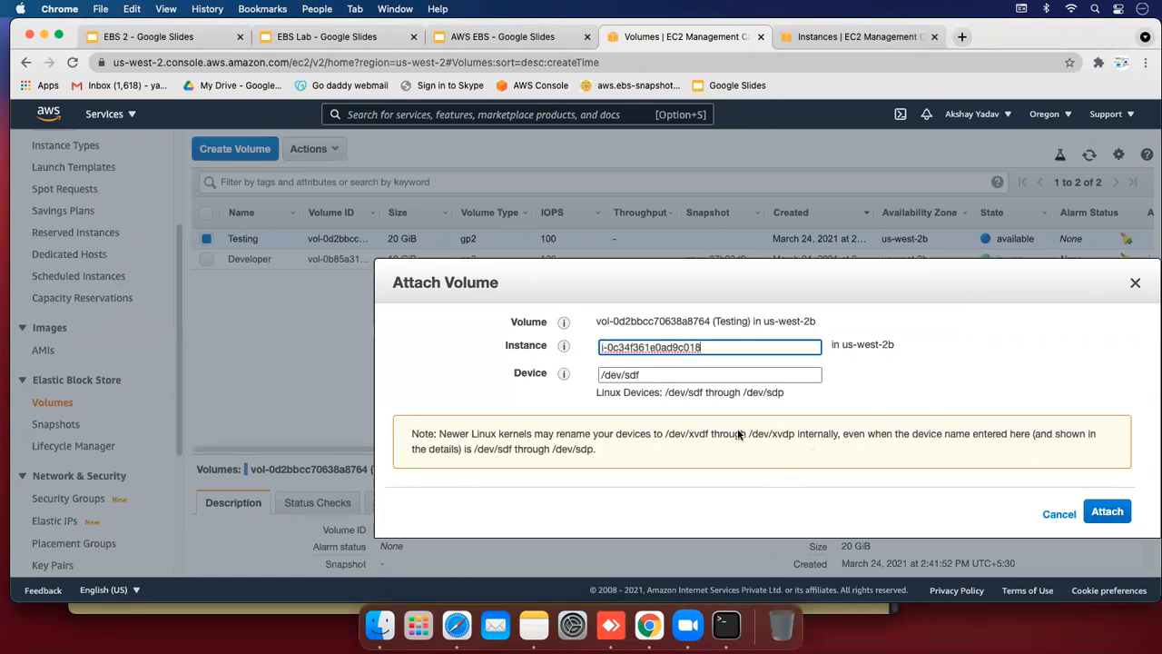
drag(729, 435, 741, 488)
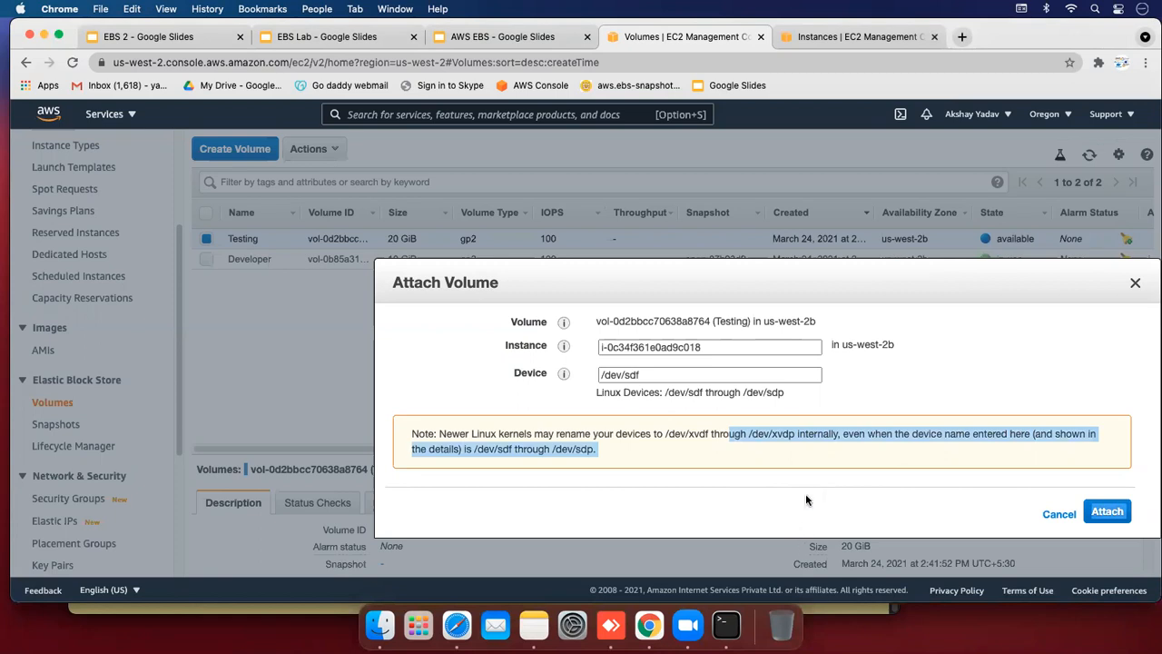
click(801, 442)
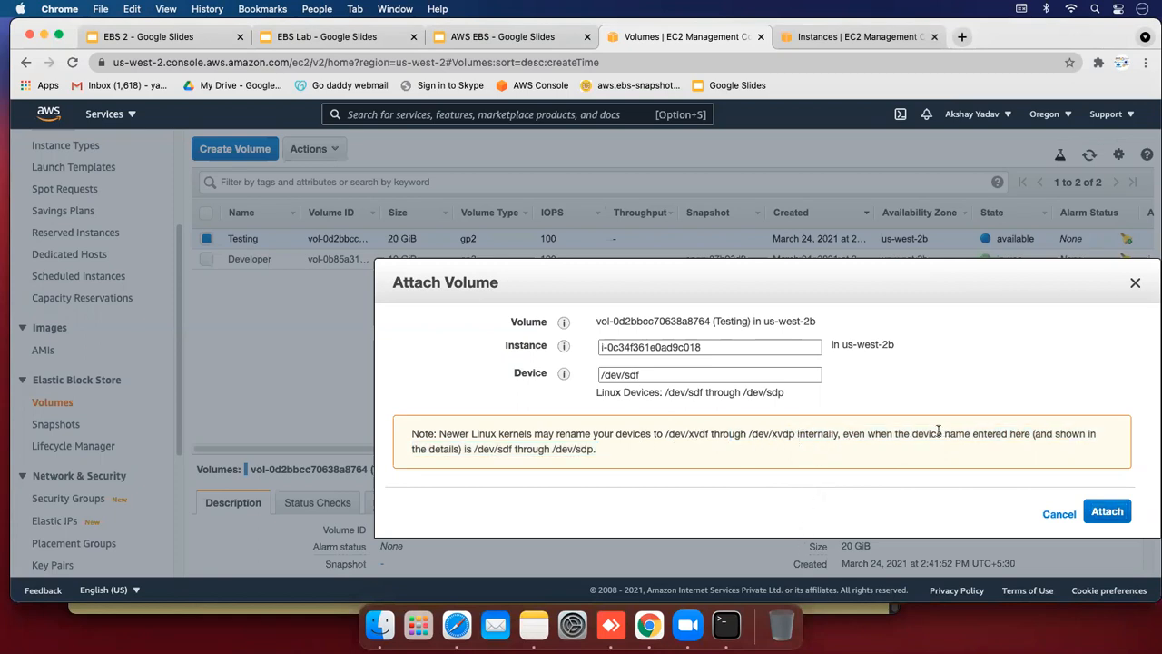
click(1105, 512)
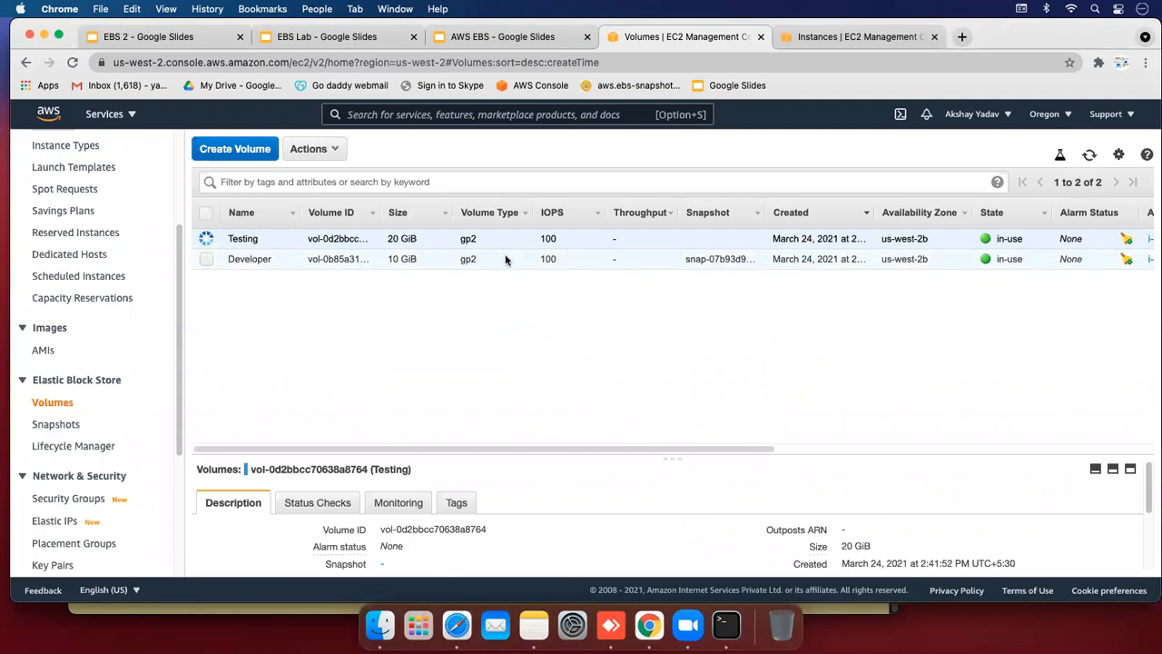
click(719, 622)
Clear the terminal and run df -h to list the mounted filesystems
scroll(894, 322, up, 10)
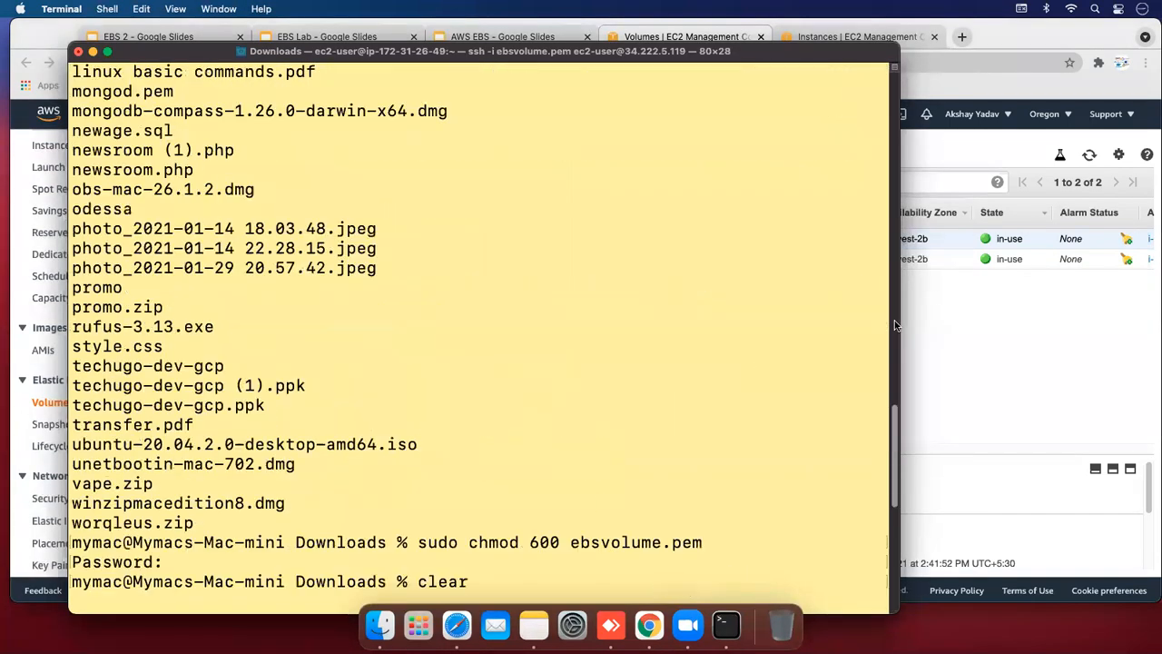
drag(894, 418, 893, 538)
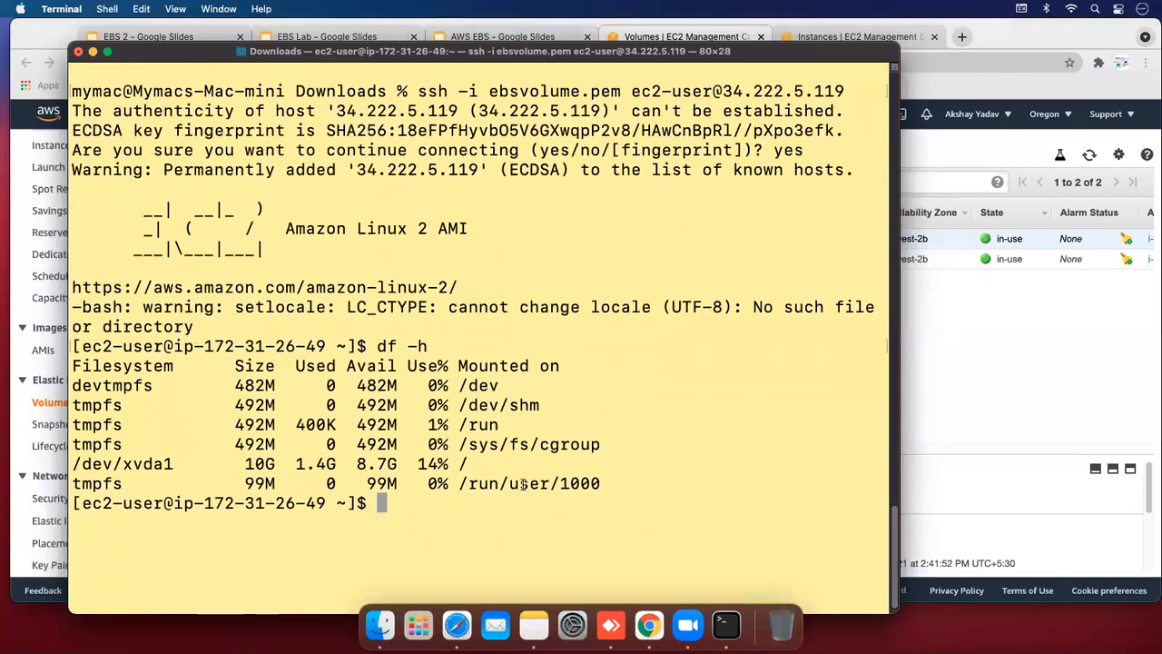
scroll(523, 483, down, 1)
text(clear)
key(Return)
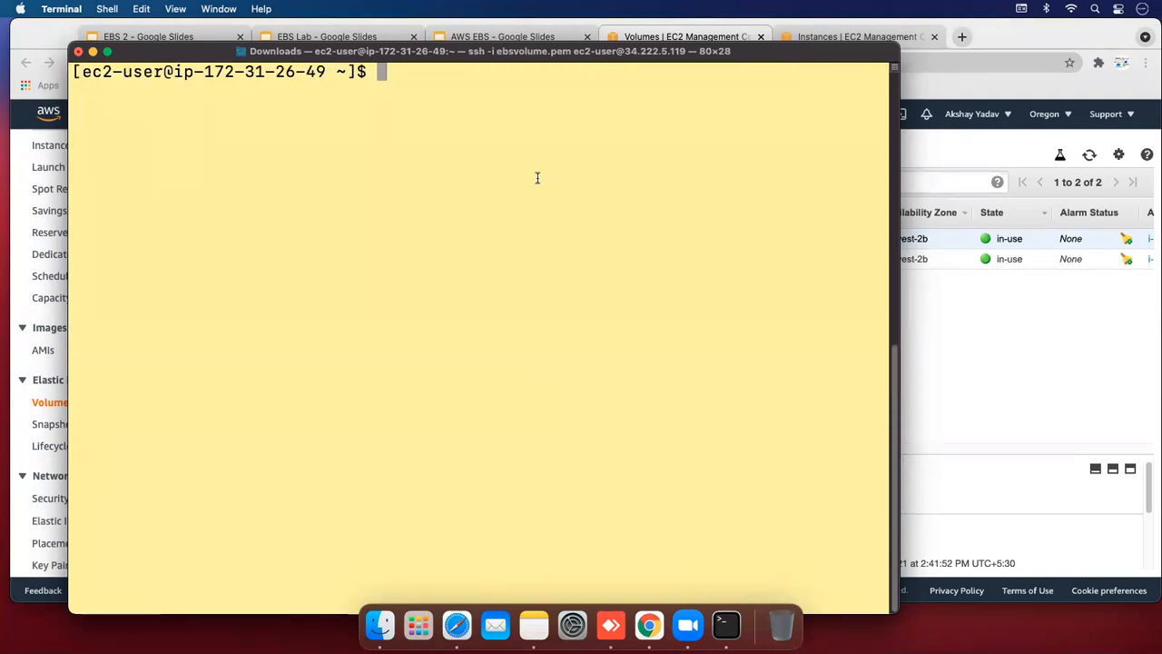
text(df -h)
key(Return)
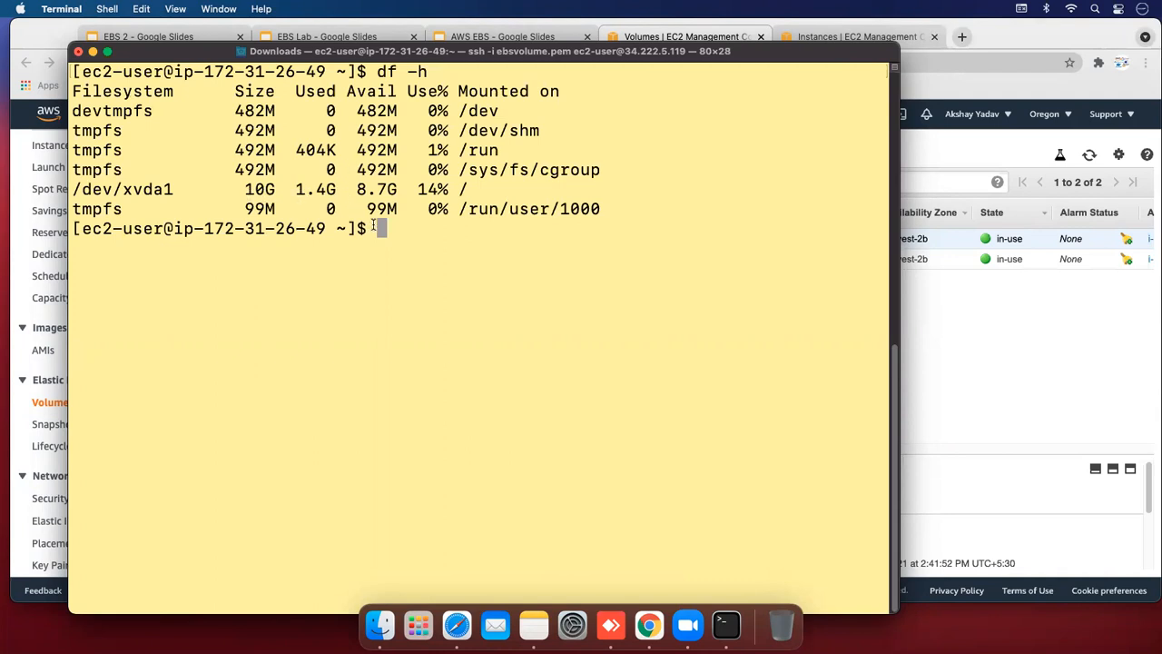
Run lsblk and highlight the unmounted 20G xvdf disk and the df filesystem rows
text(lsblk)
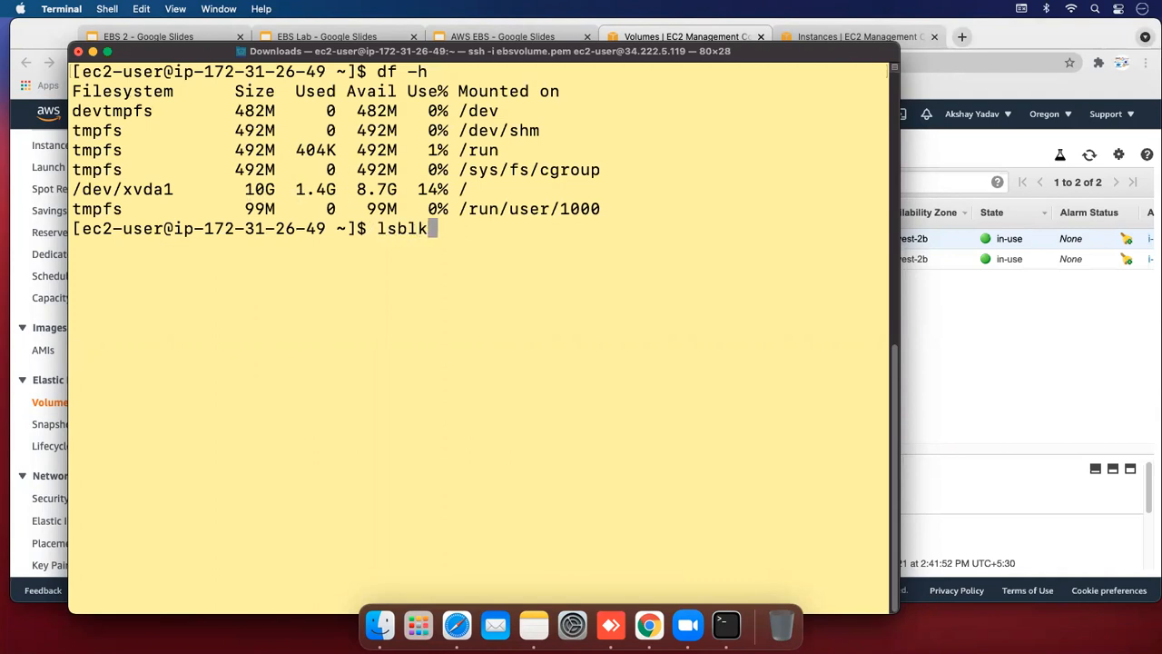
key(Return)
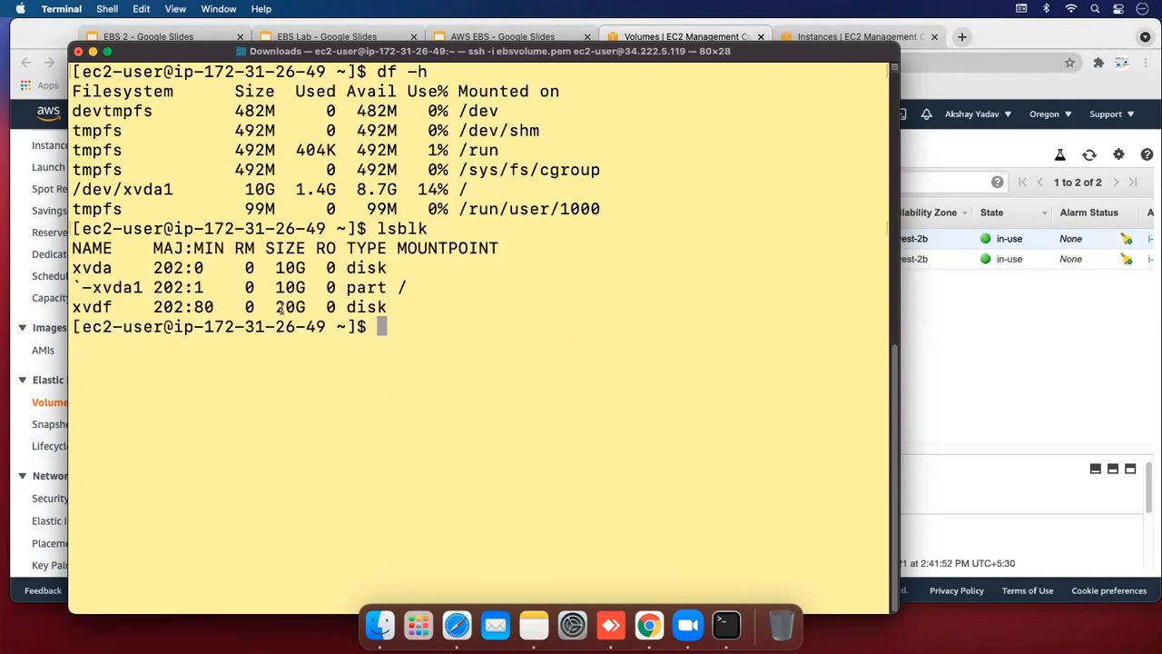
drag(269, 307, 386, 307)
click(418, 308)
drag(447, 216, 331, 102)
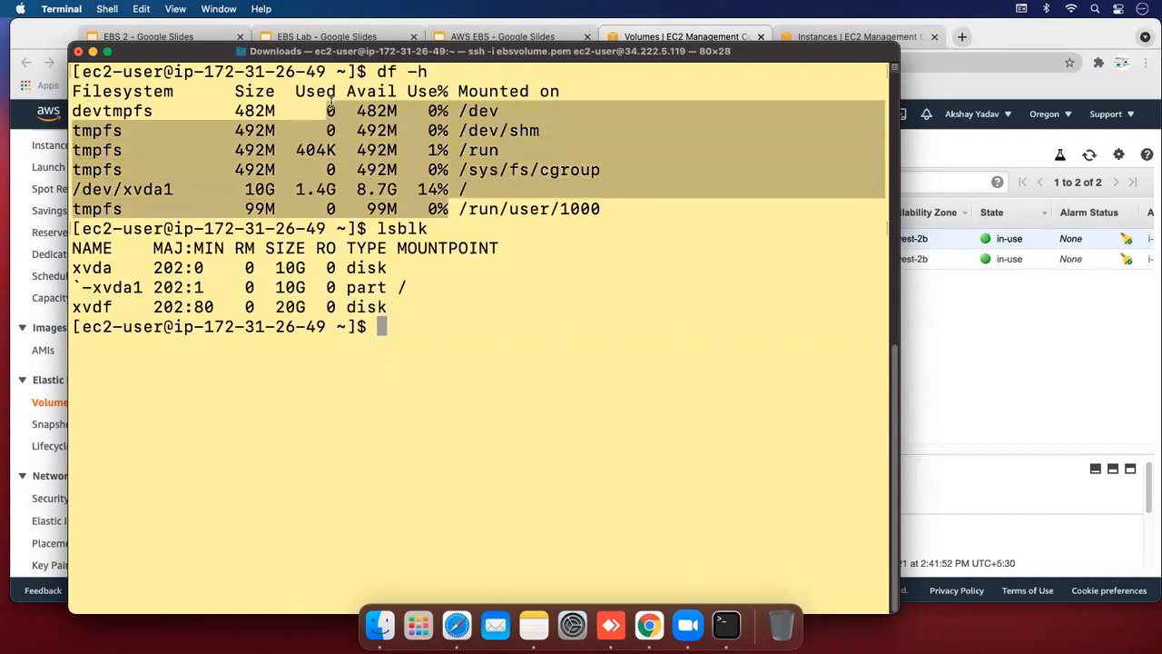
click(402, 157)
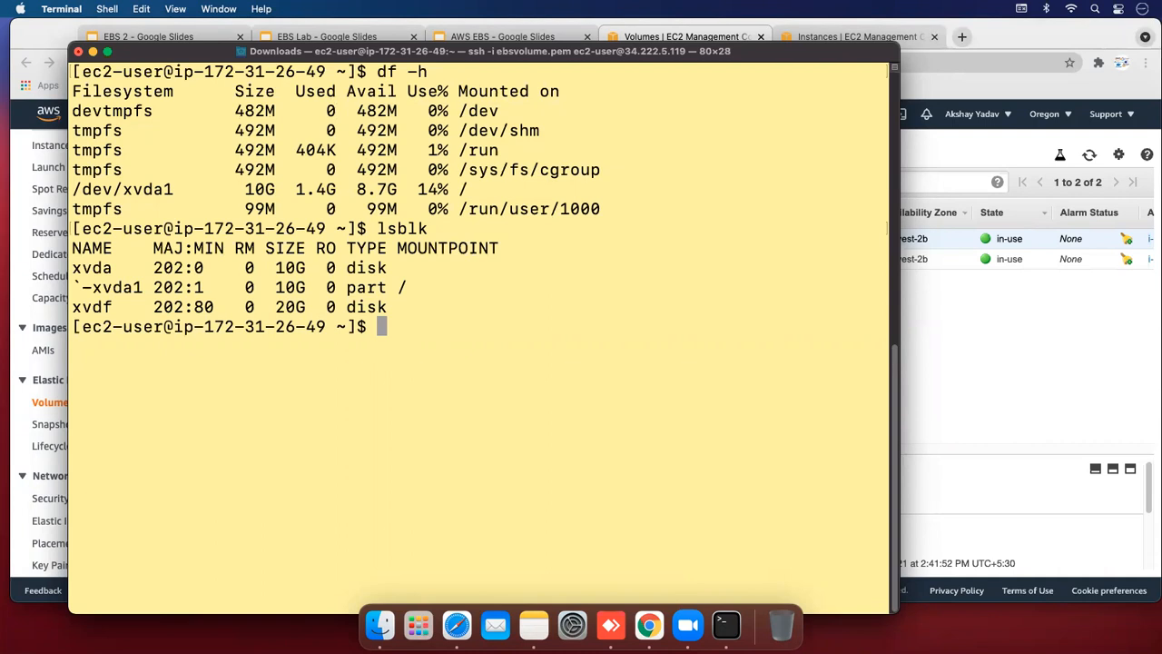
Switch to a root shell with sudo su
text(sudo su)
key(Return)
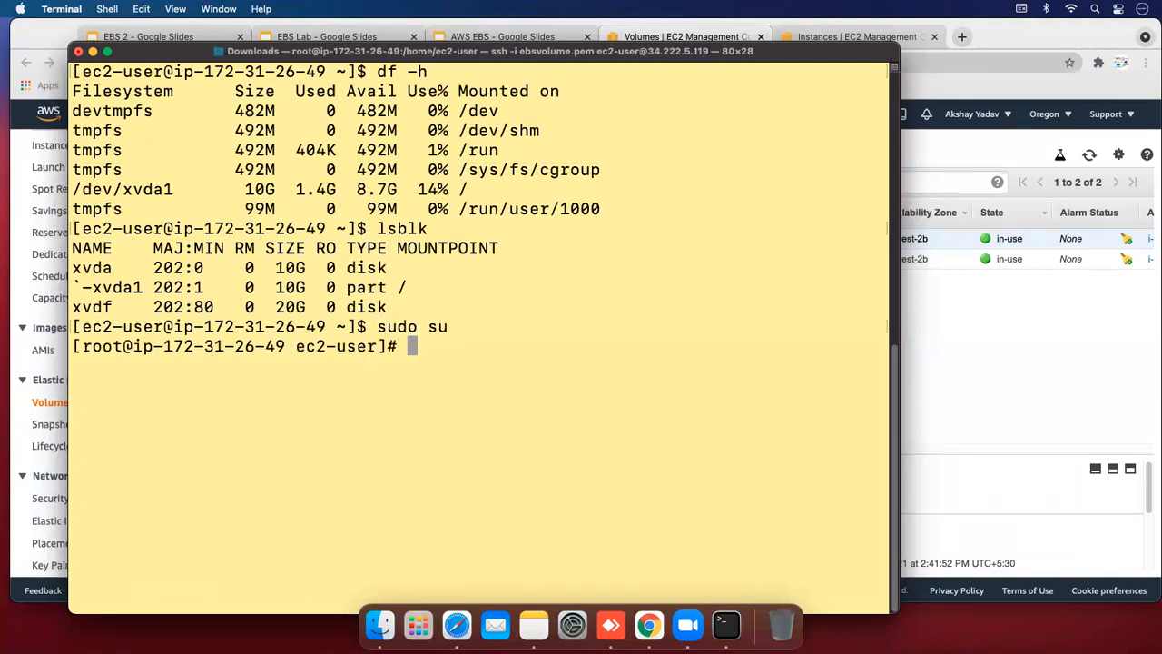
Format /dev/xvdf with an ext4 filesystem using mkfs.ext4
text(kfs.ext)
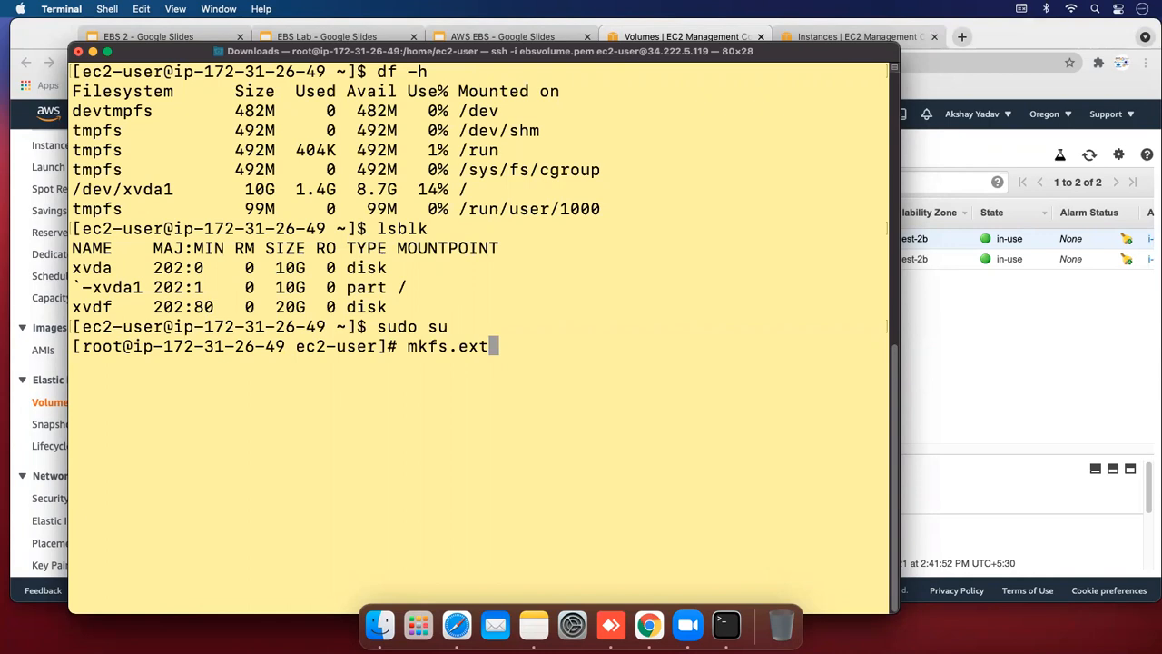
text(4 /dev)
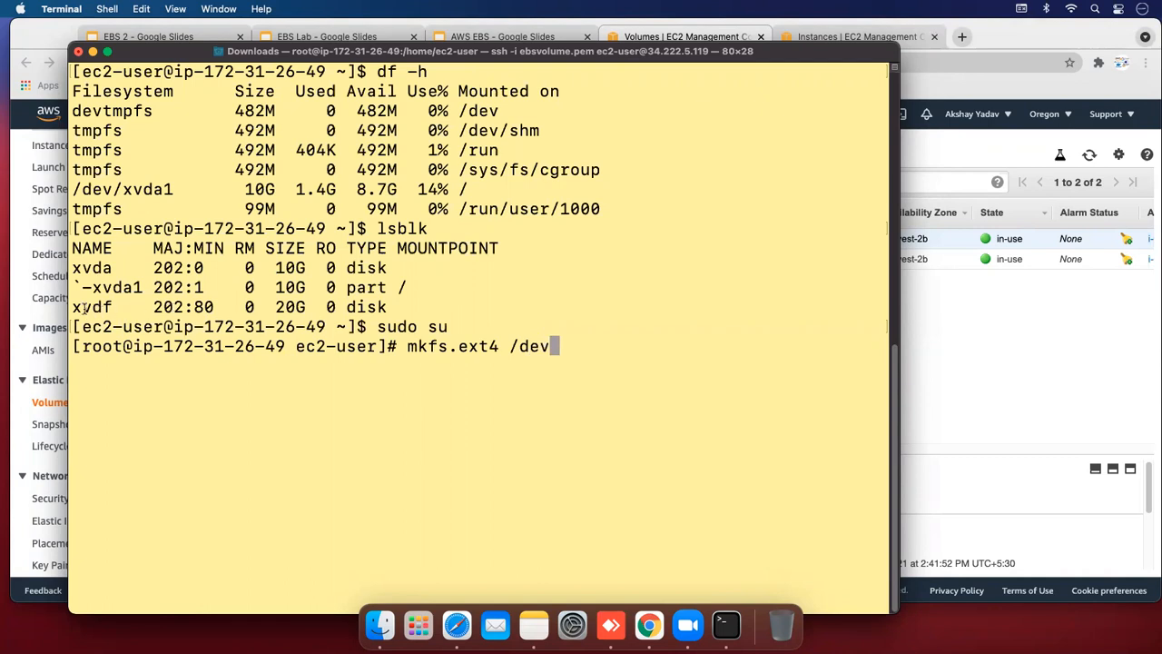
text(/xvdff)
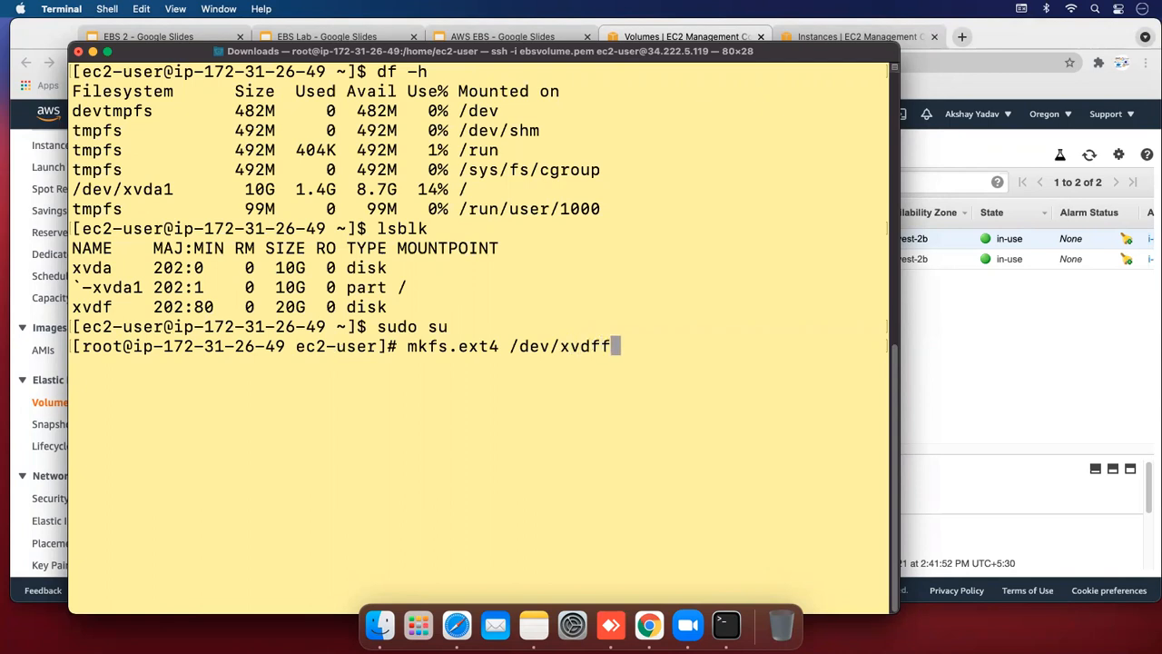
key(BackSpace)
key(Return)
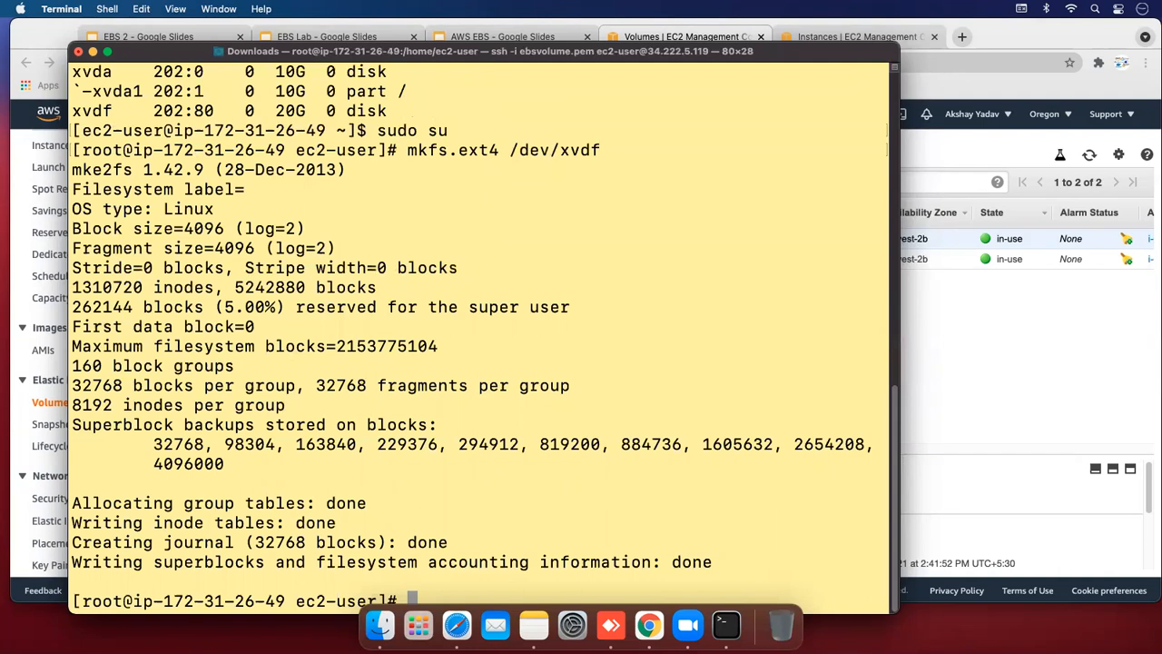
Create the /testing directory with mkdir
drag(168, 51, 163, 38)
text(mkdir Testin)
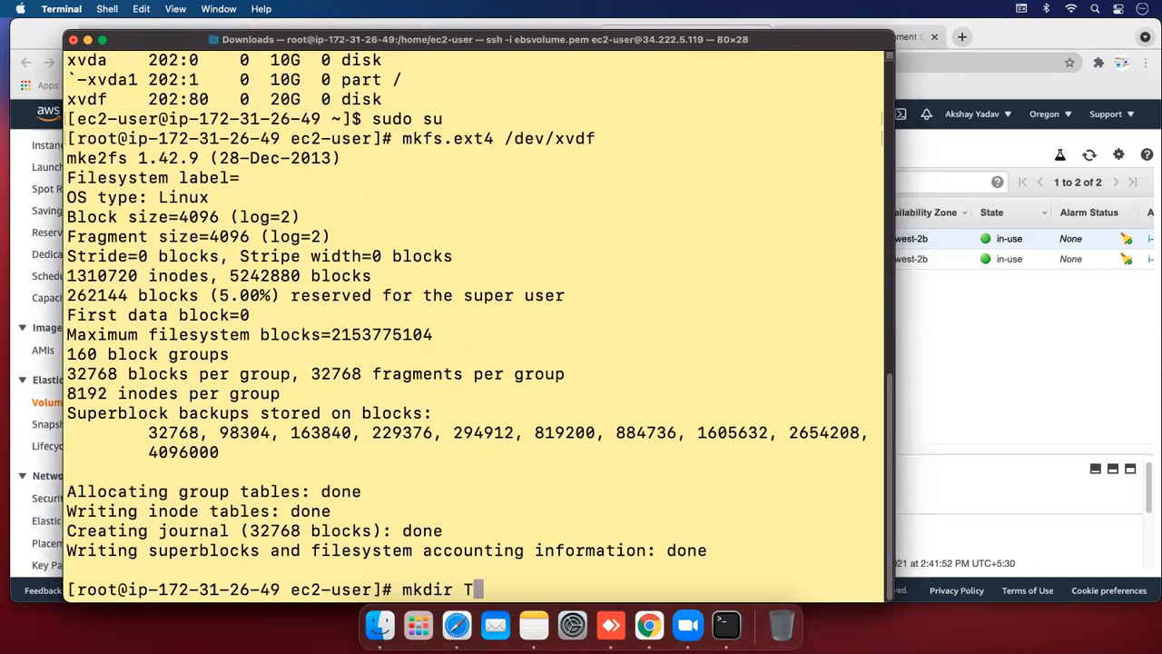
key(BackSpace)
key(BackSpace)
key(BackSpace)
key(BackSpace)
key(BackSpace)
key(BackSpace)
text(testing)
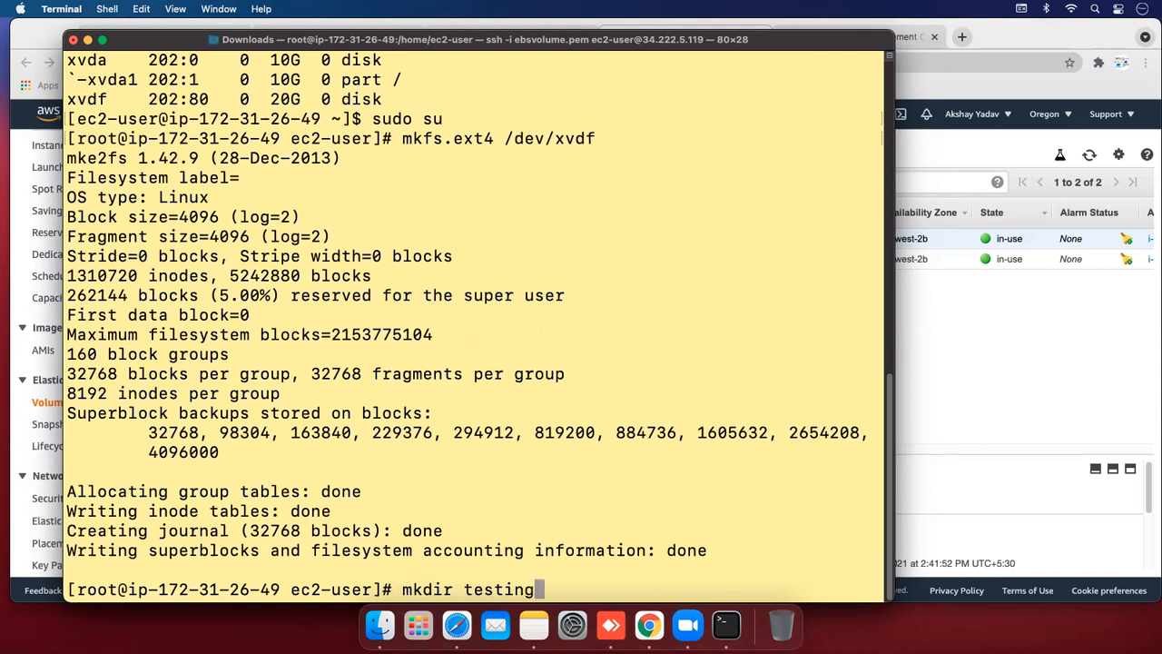
key(Left)
key(Left)
key(Left)
key(Left)
key(Left)
key(Left)
key(Left)
text(/)
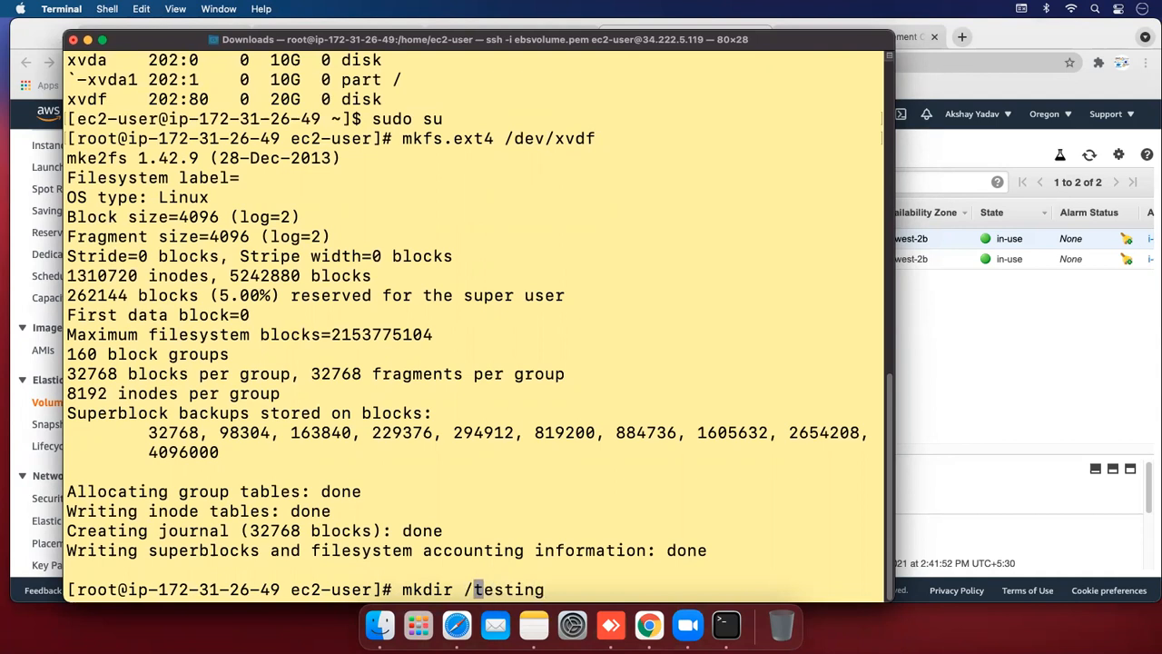
key(Return)
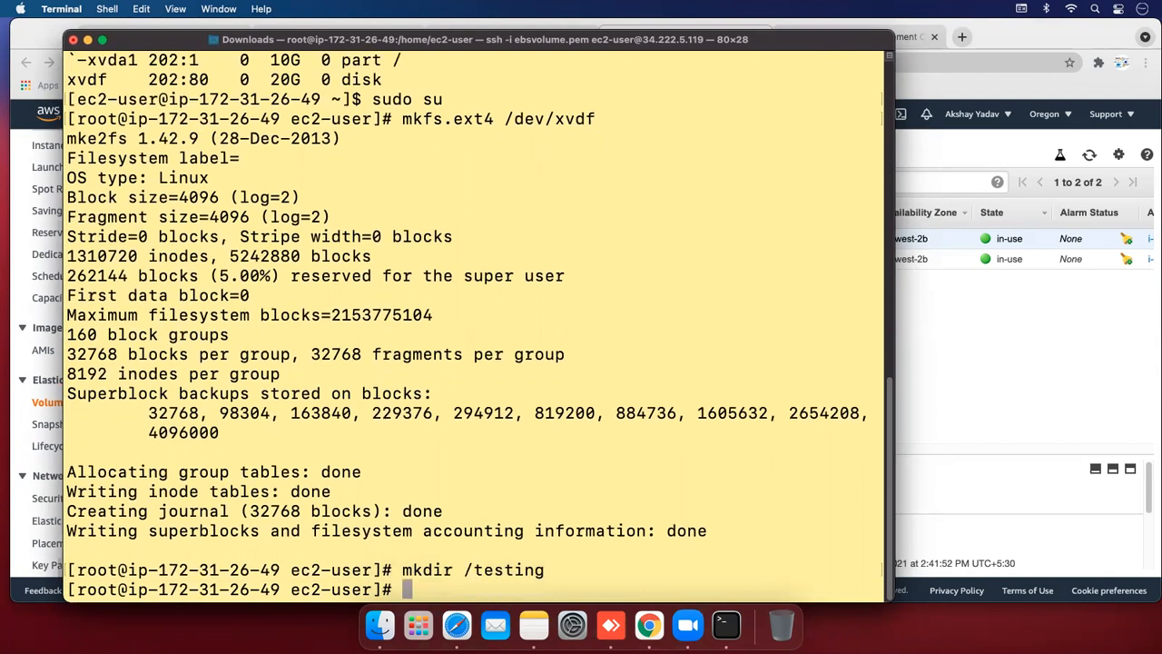
Mount /dev/xvdf on /testing
text(mount /dev)
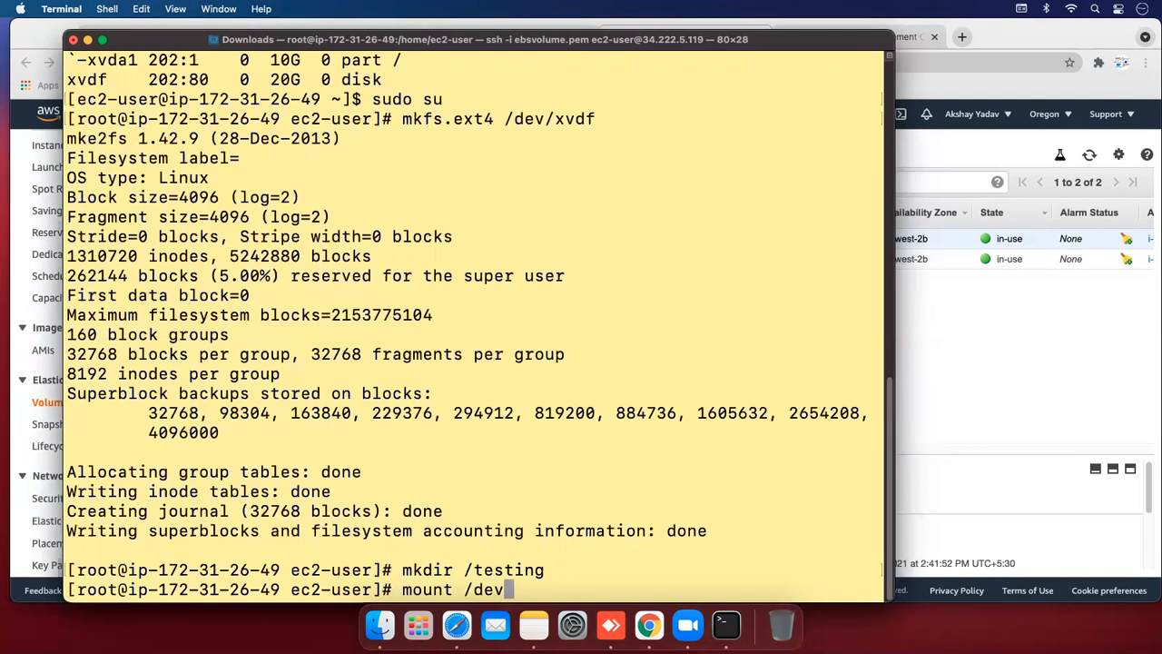
text(/xvdf)
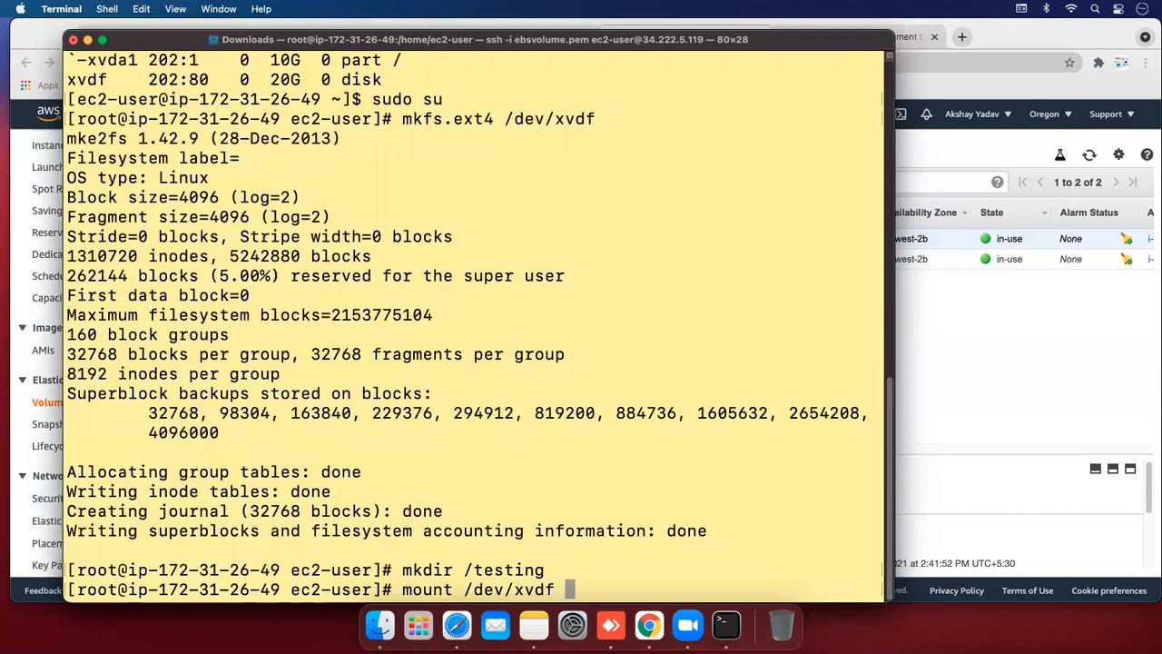
key(BackSpace)
text(/tesing)
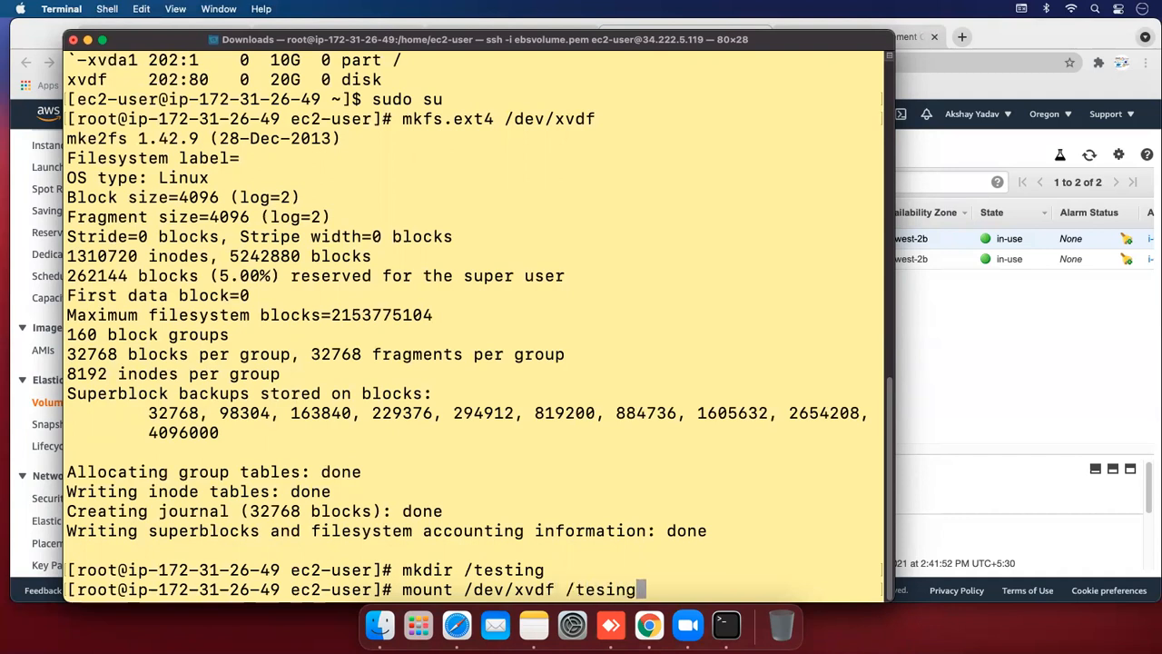
key(BackSpace)
key(BackSpace)
key(BackSpace)
text(ting)
key(Return)
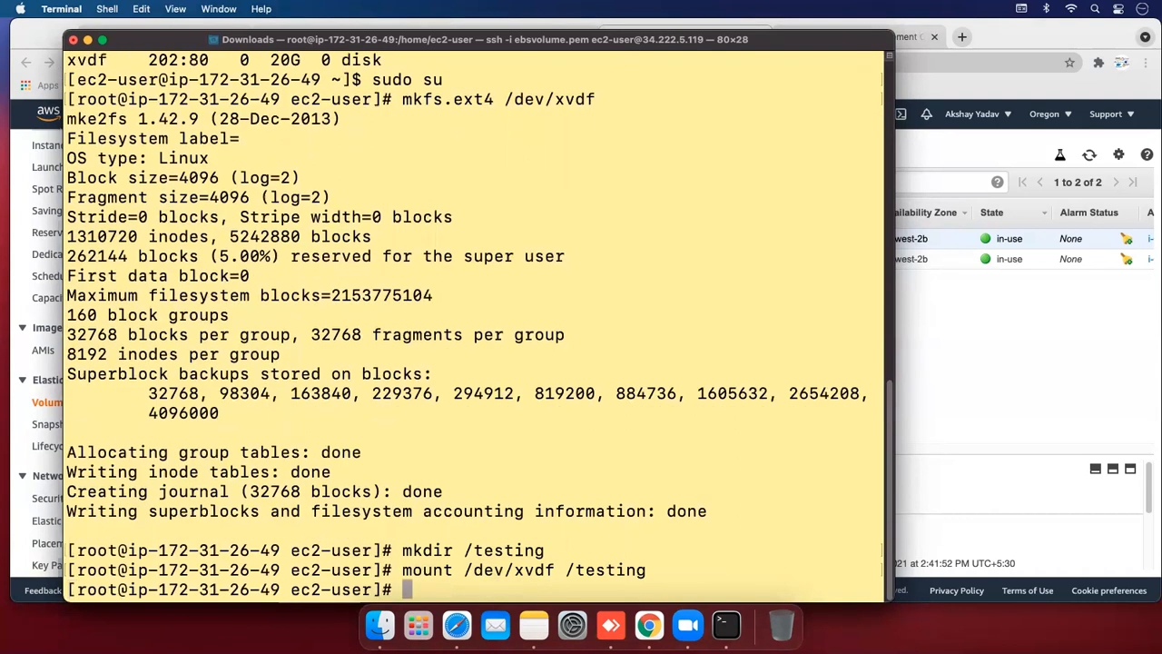
Run df -h and highlight the 20G /dev/xvdf row mounted at /testing
text(df -h)
key(Return)
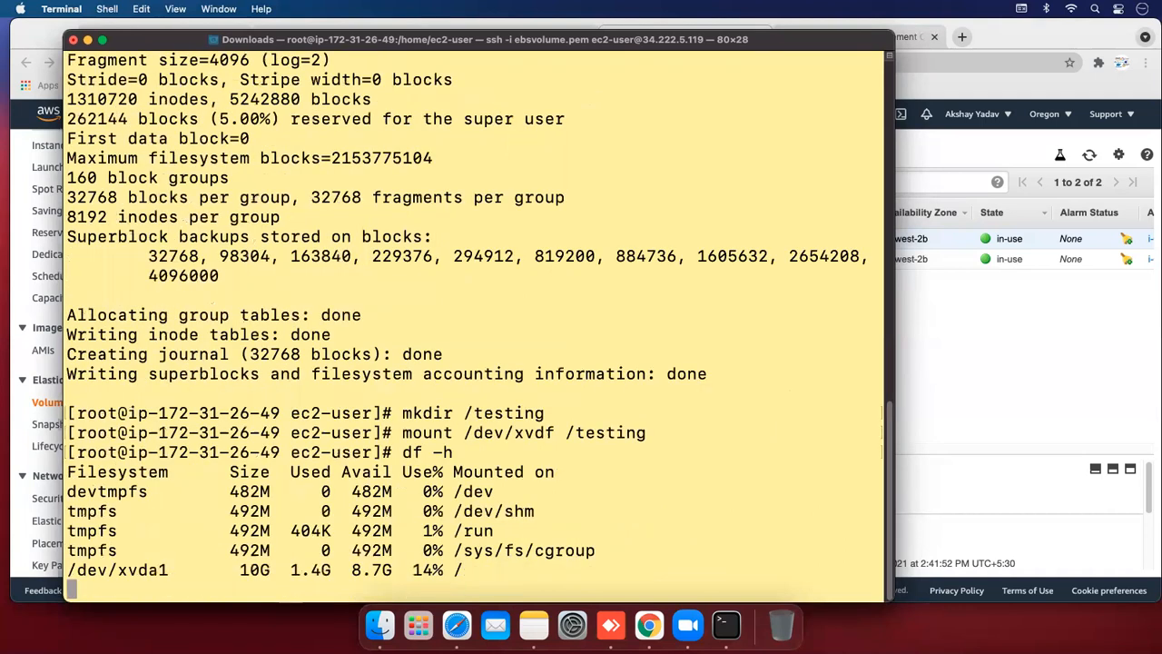
drag(218, 572, 503, 572)
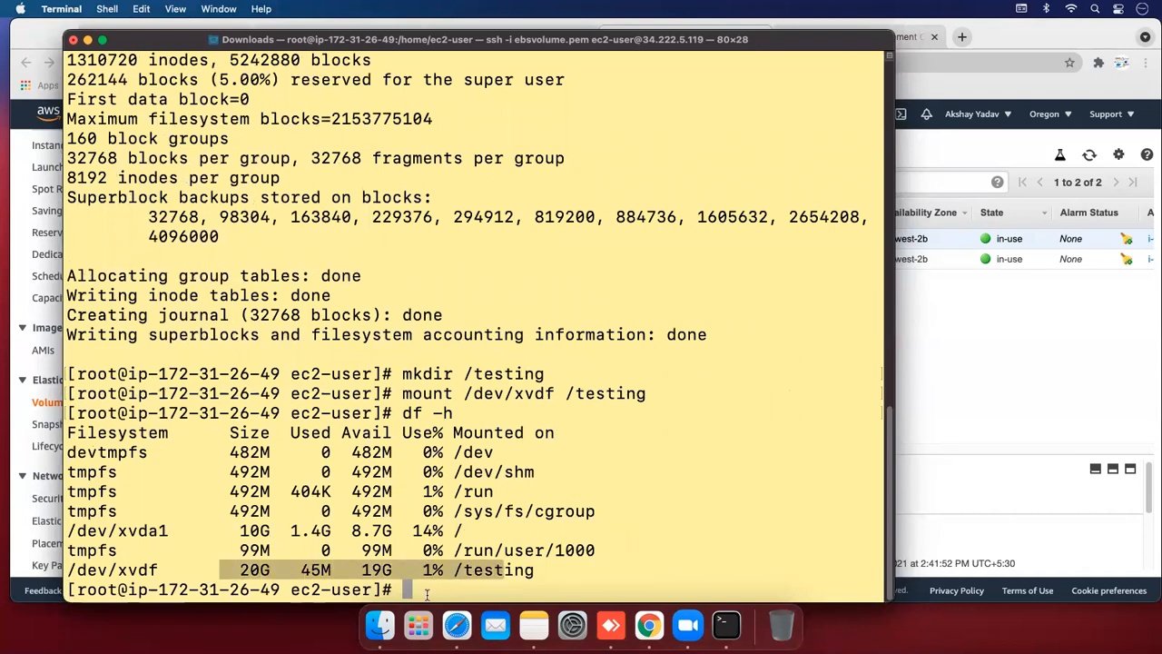
click(470, 572)
drag(454, 570, 534, 570)
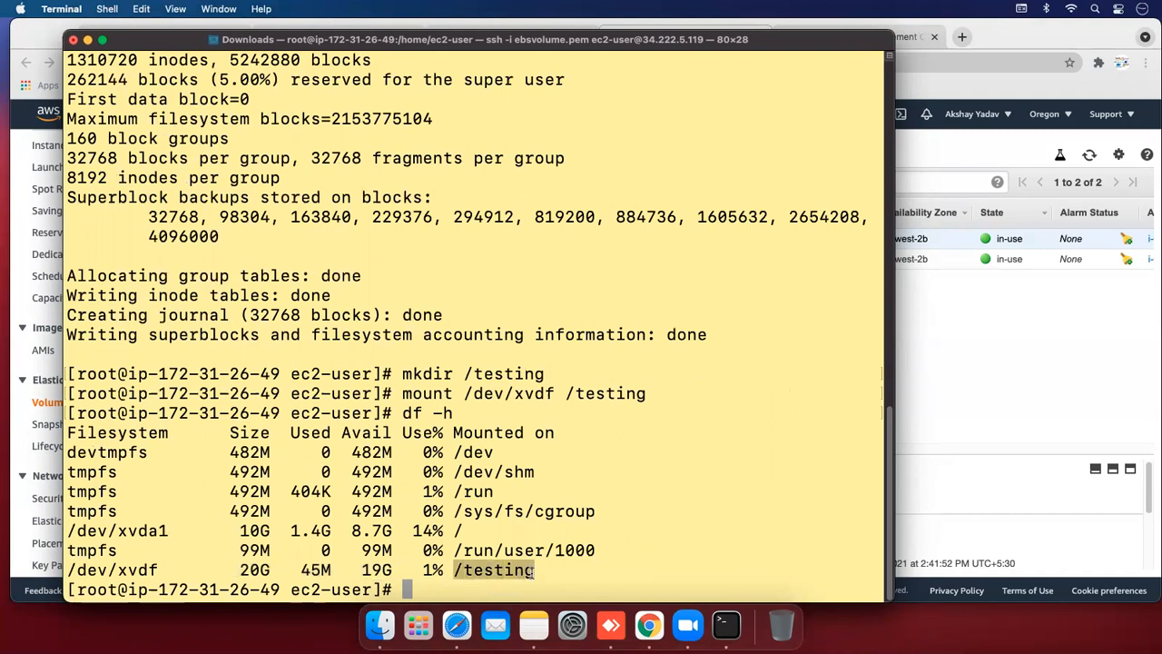
click(430, 591)
Inside /testing, create folders Akshay and cloudakshay, then go back up to /
text(cd /test)
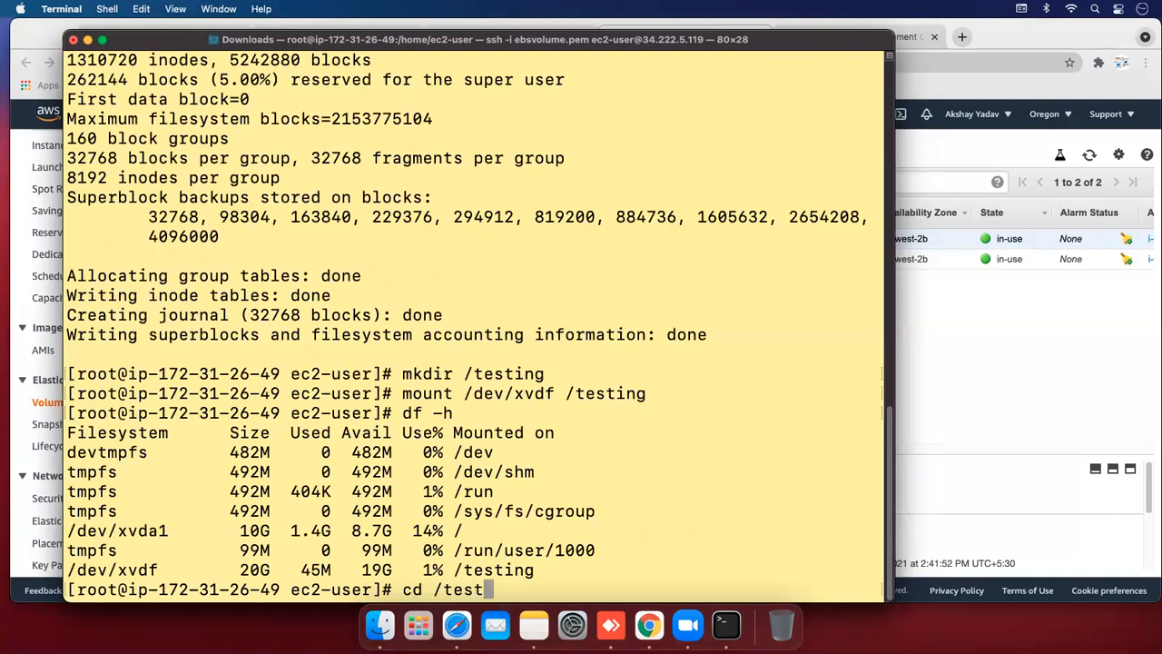
key(Tab)
key(Return)
text(make)
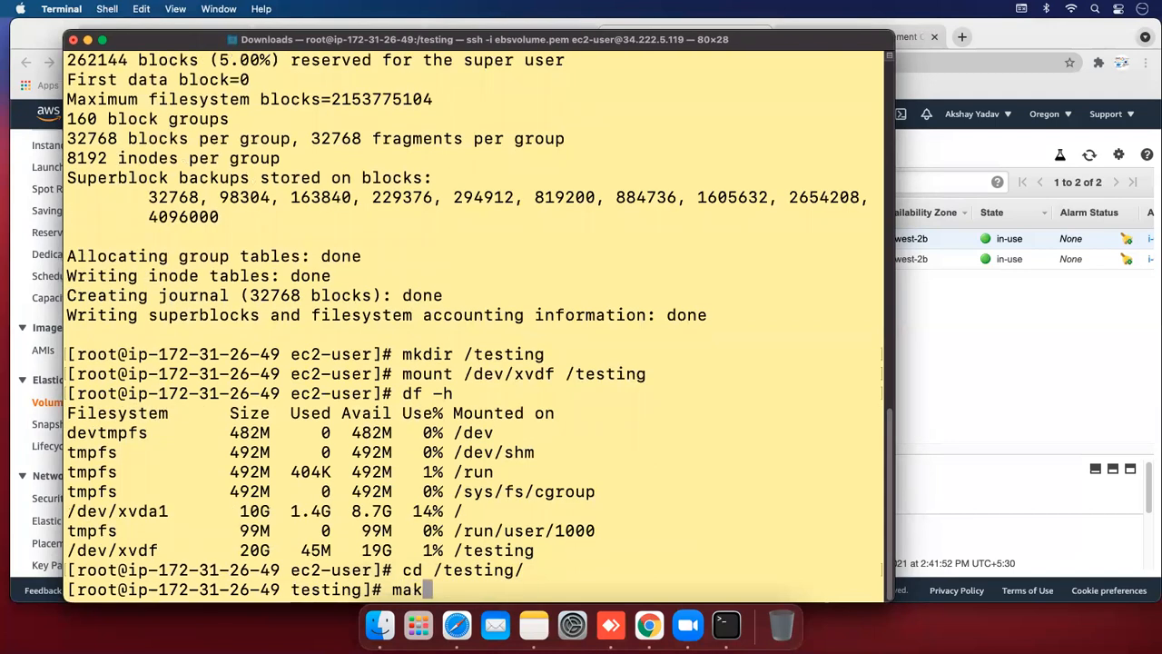
key(BackSpace)
key(BackSpace)
key(BackSpace)
text(kdir )
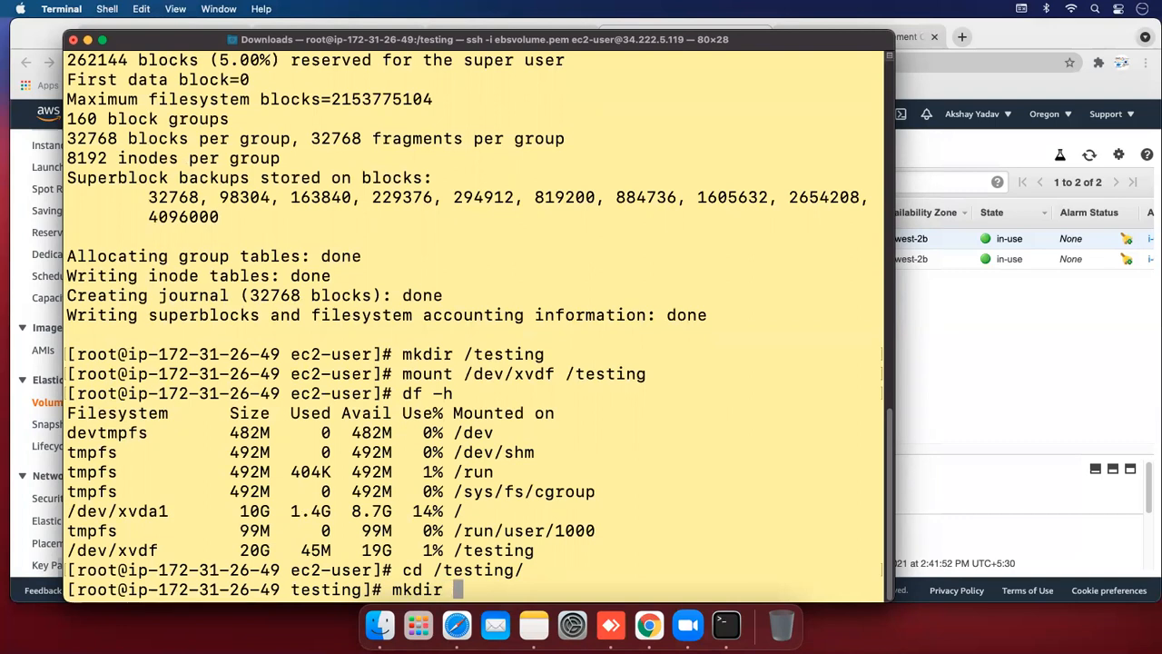
text(Akshay)
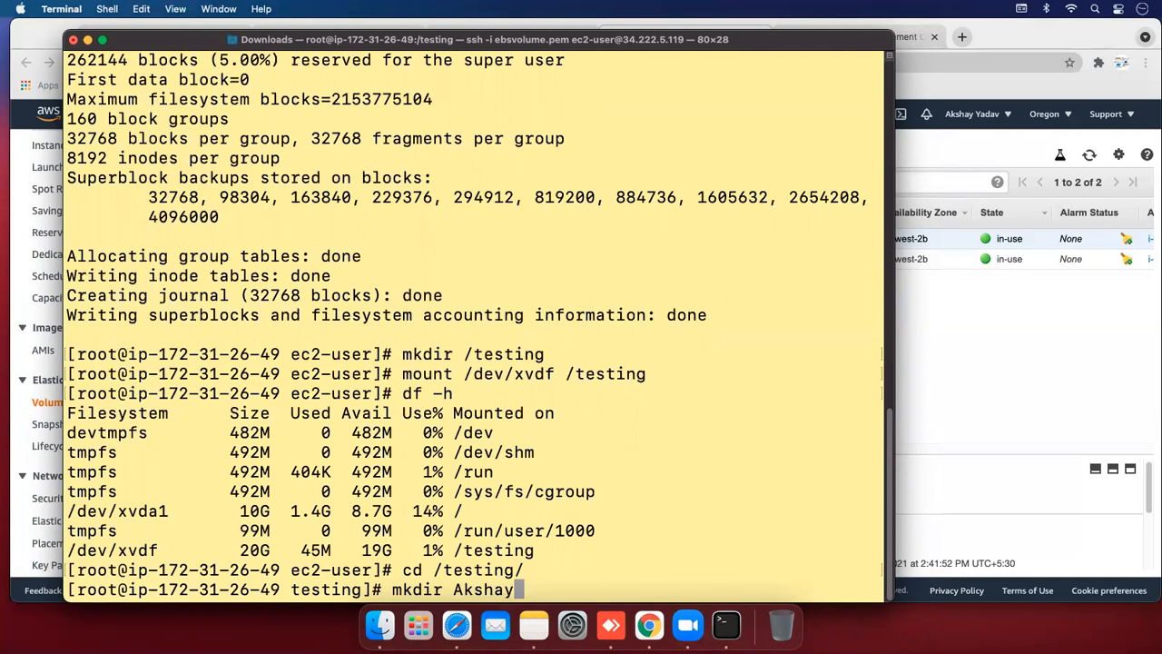
key(Return)
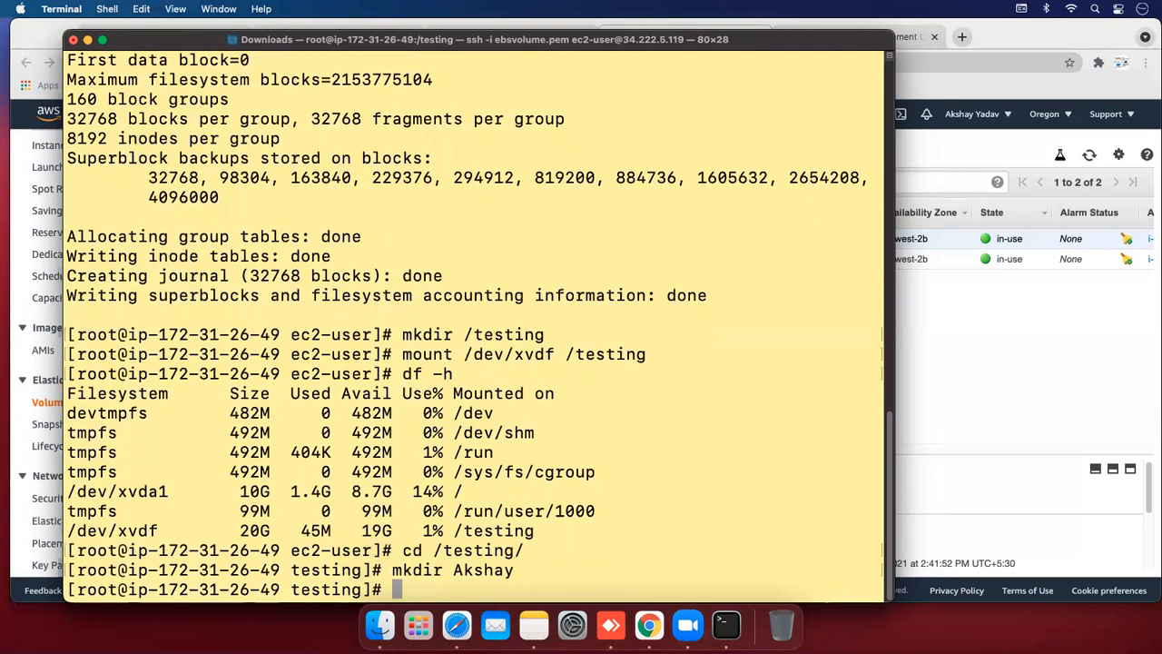
text(mkdir cl)
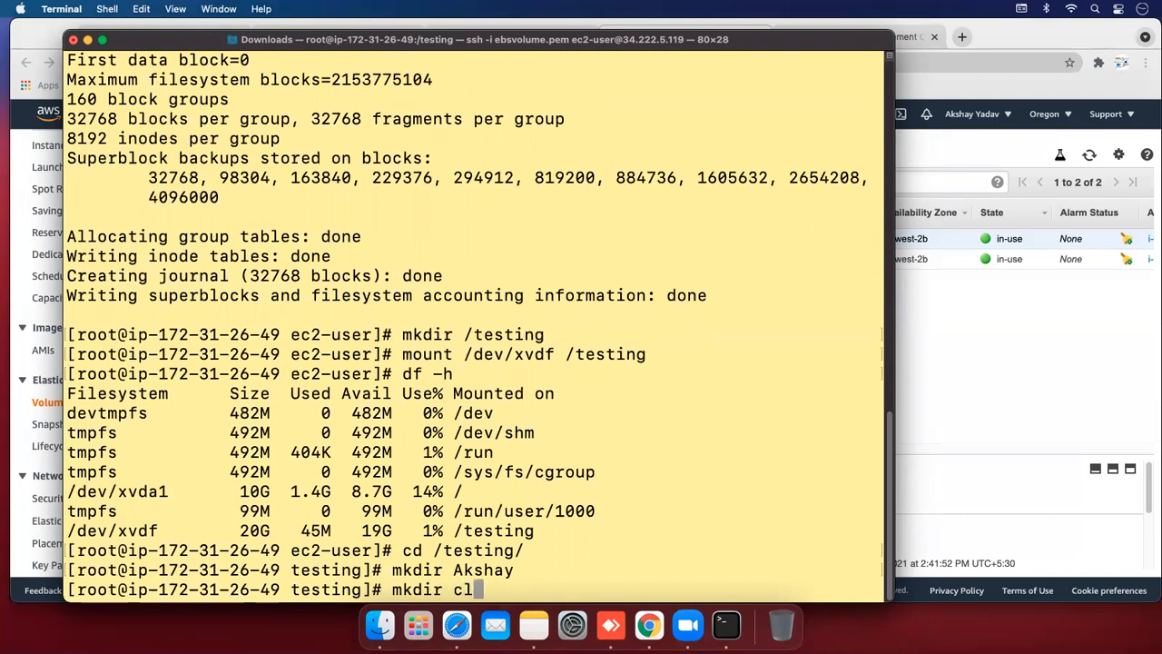
text(oudakshay)
key(Return)
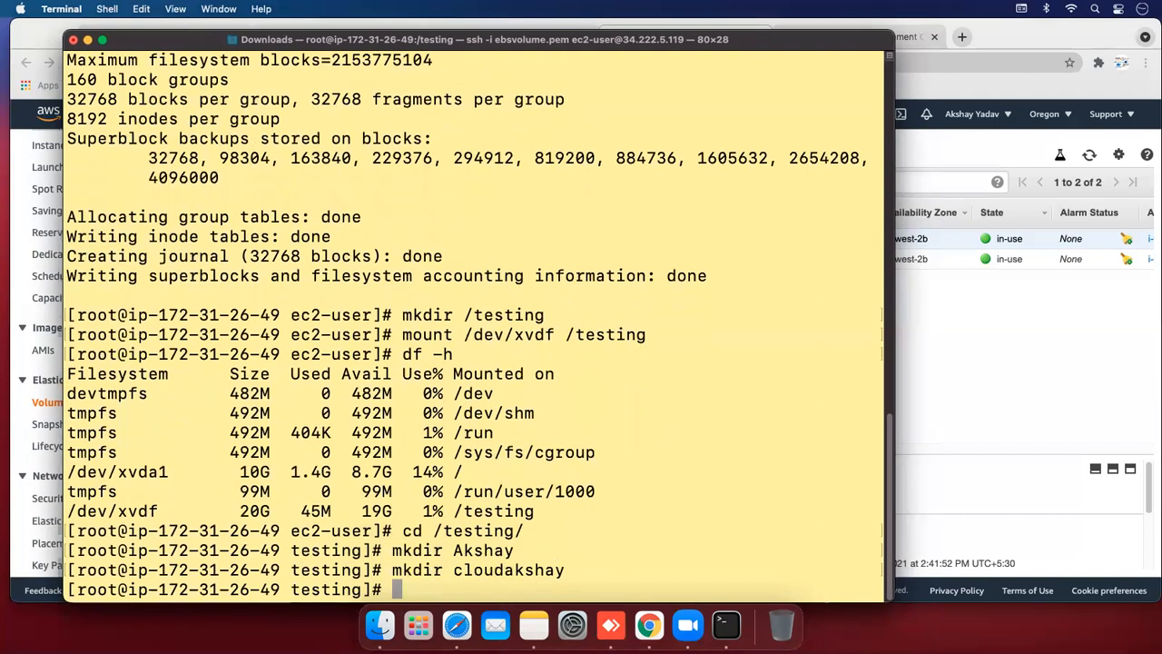
text(cd ..)
key(Return)
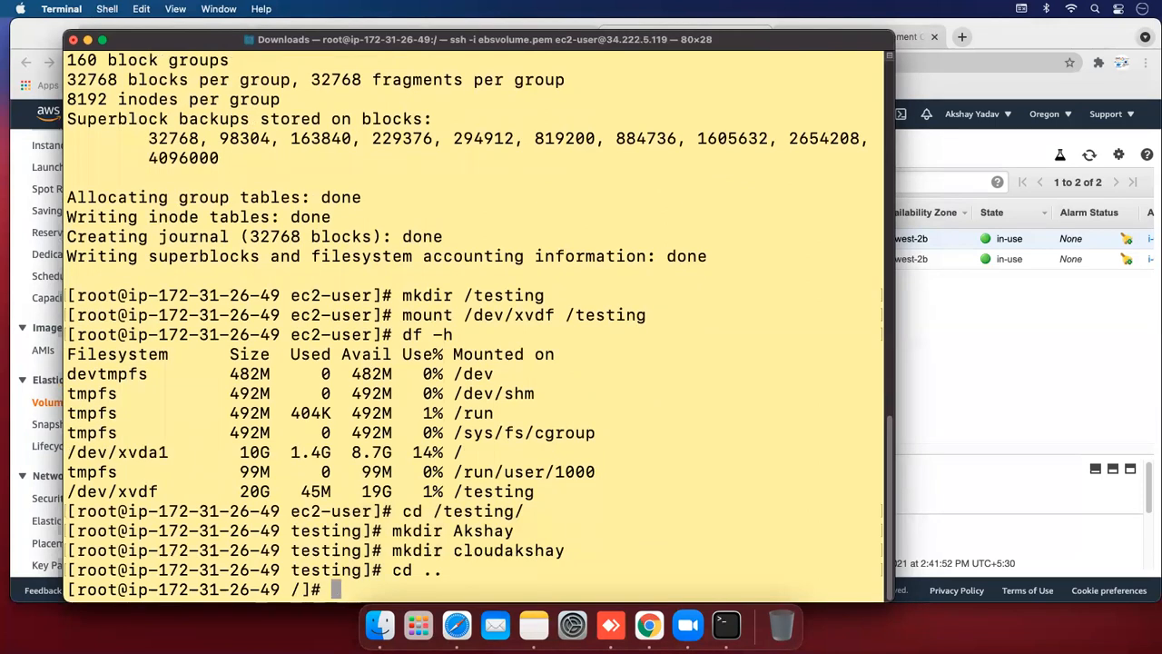
Open /etc/fstab in vim
text(vim /etc/)
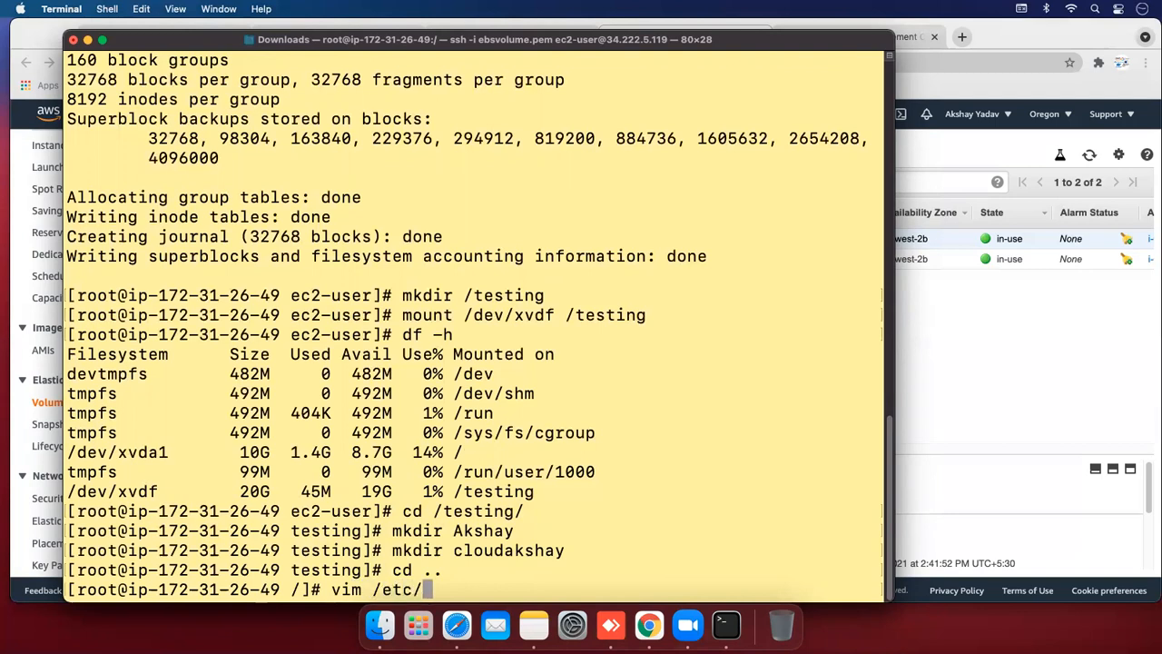
text(ftst)
key(BackSpace)
key(BackSpace)
key(BackSpace)
text(stab)
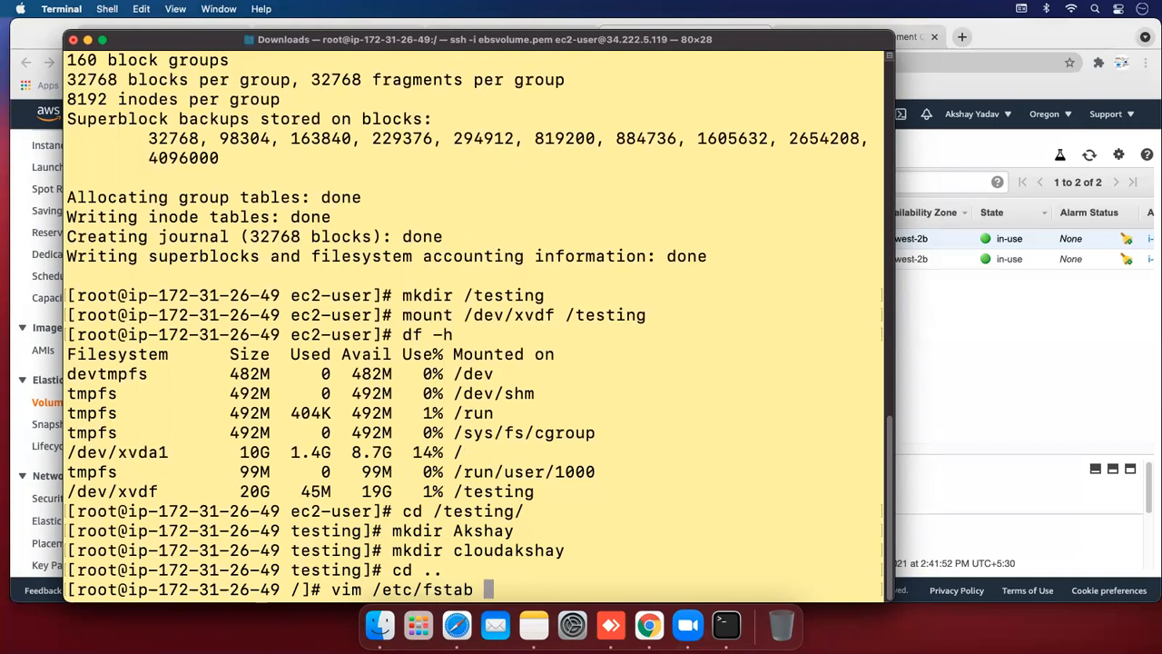
key(BackSpace)
key(Return)
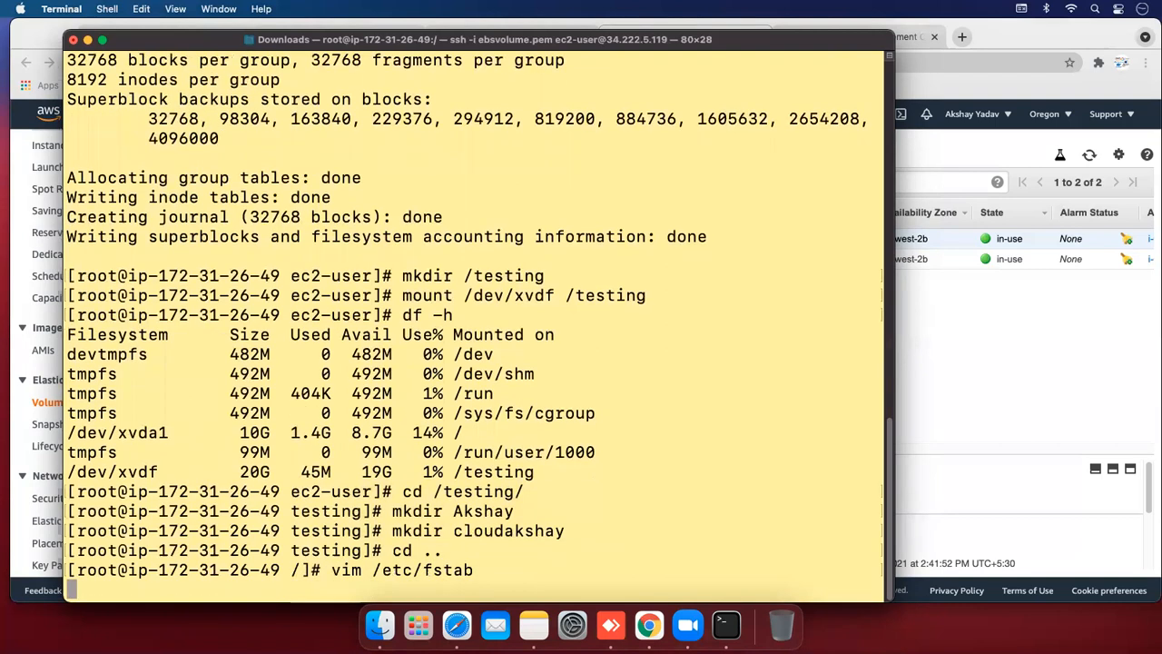
Add the line '/dev/xvdf /testing ext4 default 0 0' below the UUID entry and save with :wq!
key(Down)
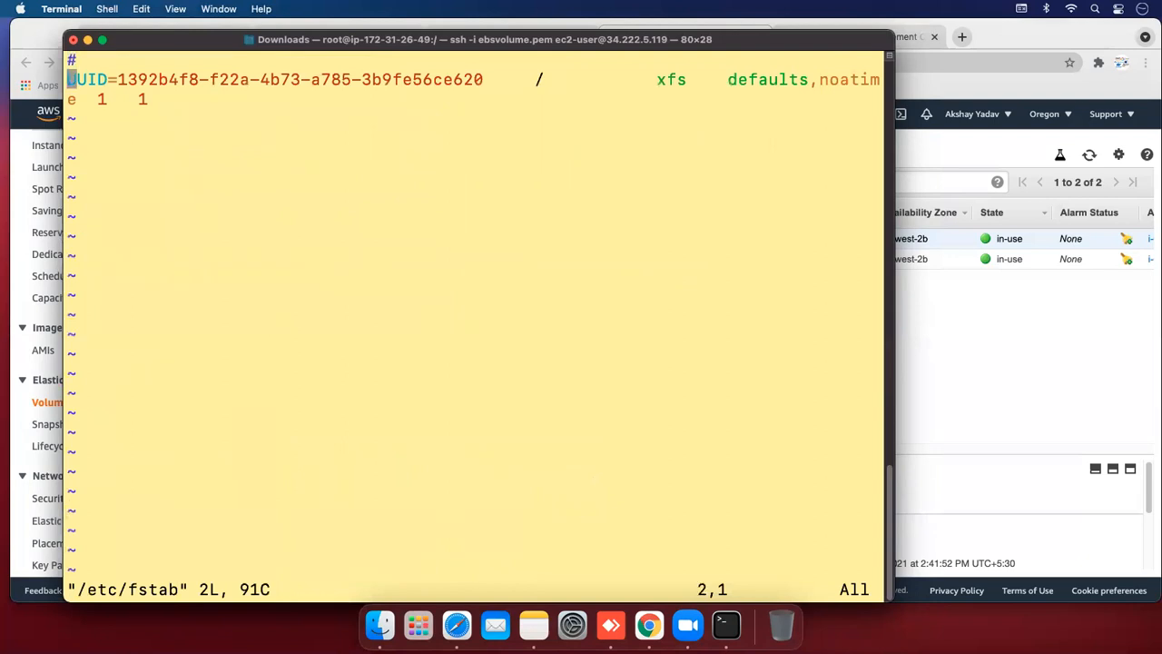
key(i)
key(Right)
key(Right)
key(Right)
key(Right)
key(Right)
key(Right)
key(Right)
key(Right)
key(Right)
key(Right)
key(Right)
key(Right)
key(Right)
key(Right)
key(Right)
key(Right)
key(Right)
key(Right)
key(Right)
key(Right)
key(Right)
key(Right)
key(Right)
key(Right)
key(Right)
key(Right)
key(Right)
key(Right)
key(Right)
key(Right)
key(Right)
key(Right)
key(Right)
key(Right)
key(Right)
key(Right)
key(Right)
key(Right)
key(Right)
key(Right)
key(Right)
key(Right)
key(Right)
key(Right)
key(Right)
key(Right)
key(Right)
key(Right)
key(Right)
key(Right)
key(Right)
key(Right)
key(Right)
key(Right)
key(Right)
key(Right)
key(Right)
key(Right)
key(Right)
key(Right)
key(Right)
key(Right)
key(Right)
key(Right)
key(Right)
key(Right)
key(Right)
key(Right)
key(Right)
key(Right)
key(Right)
key(Right)
key(Right)
key(Right)
key(Right)
key(Right)
key(Right)
key(Right)
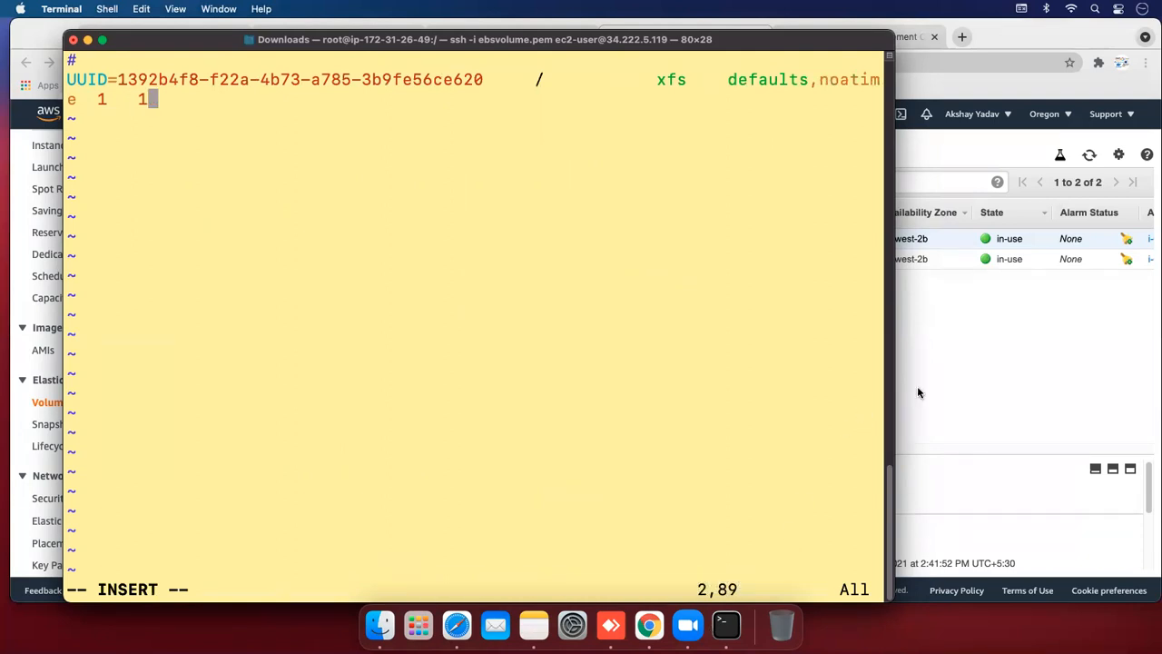
drag(886, 378, 1100, 364)
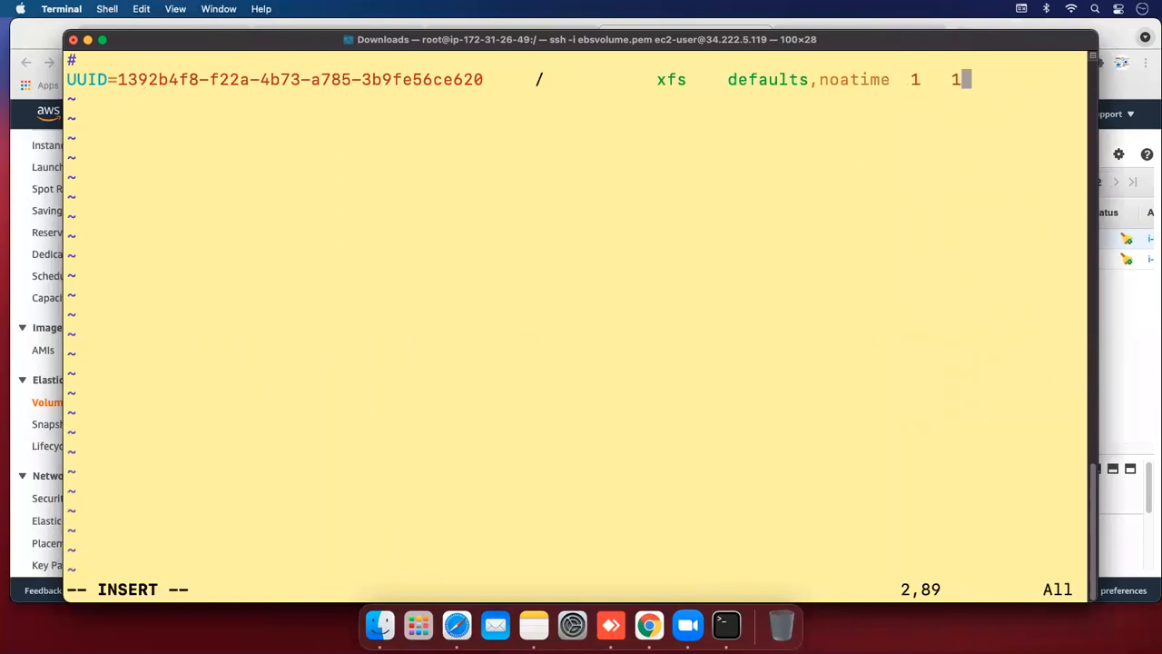
key(Return)
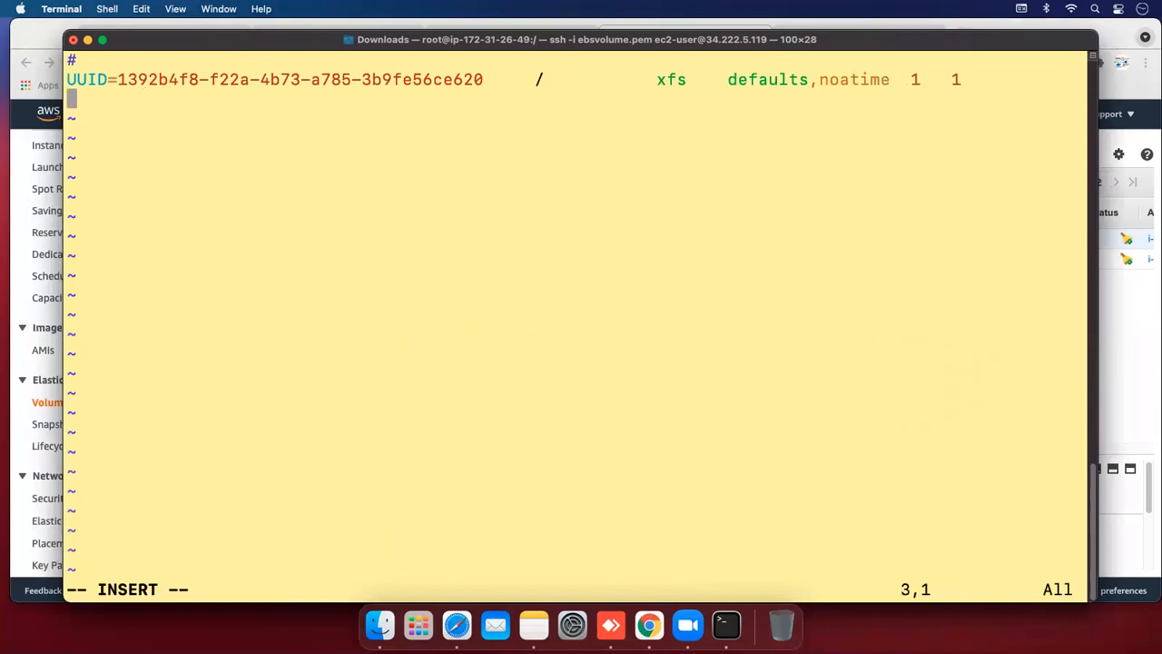
text(/dev)
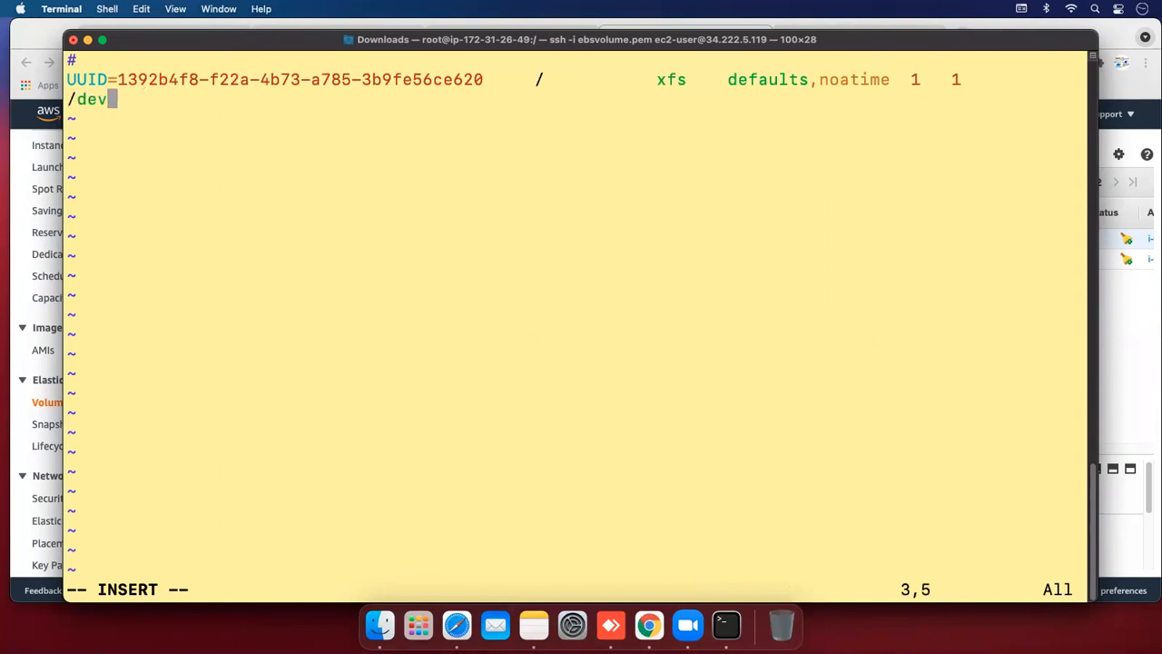
text(/xvdf)
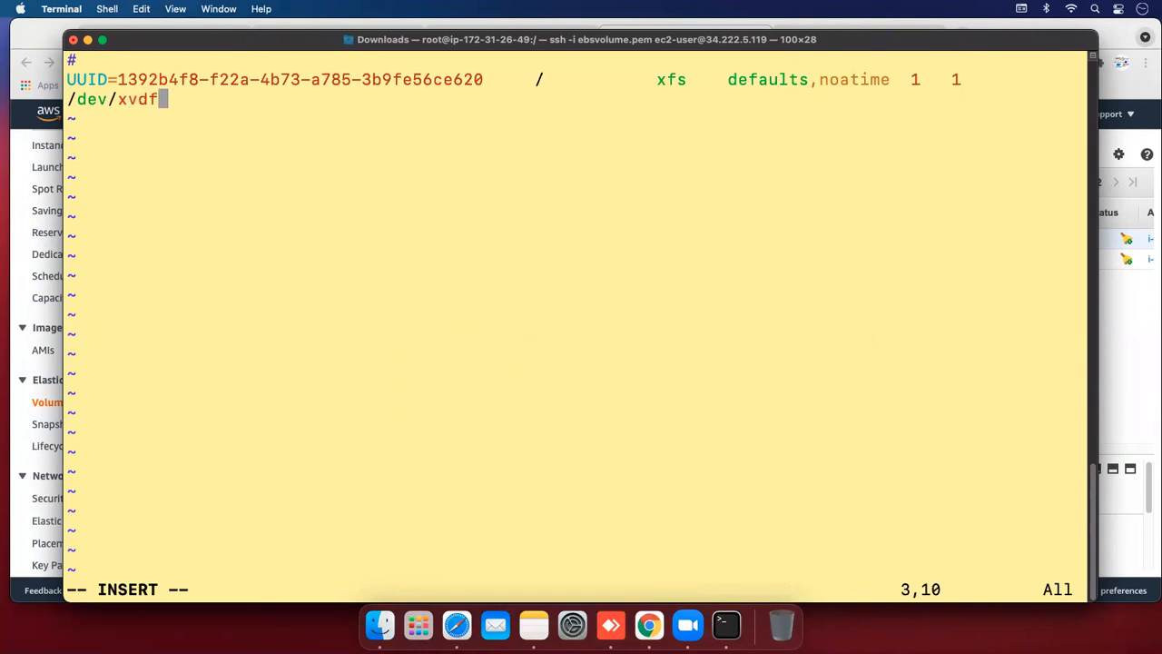
text( /)
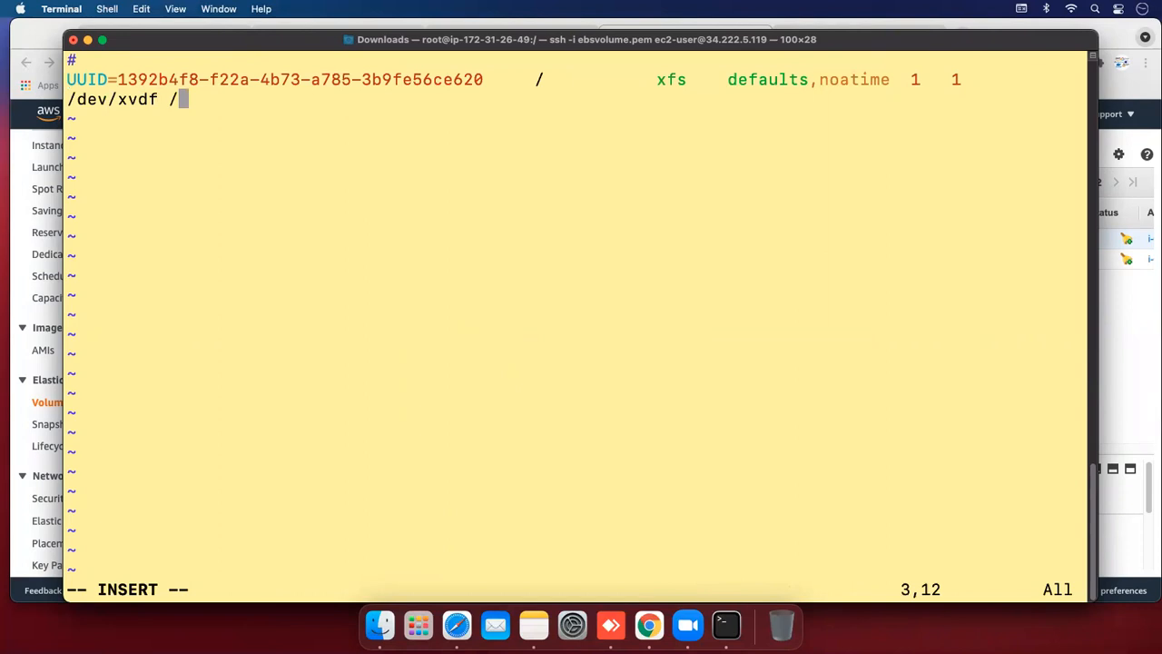
text(testing)
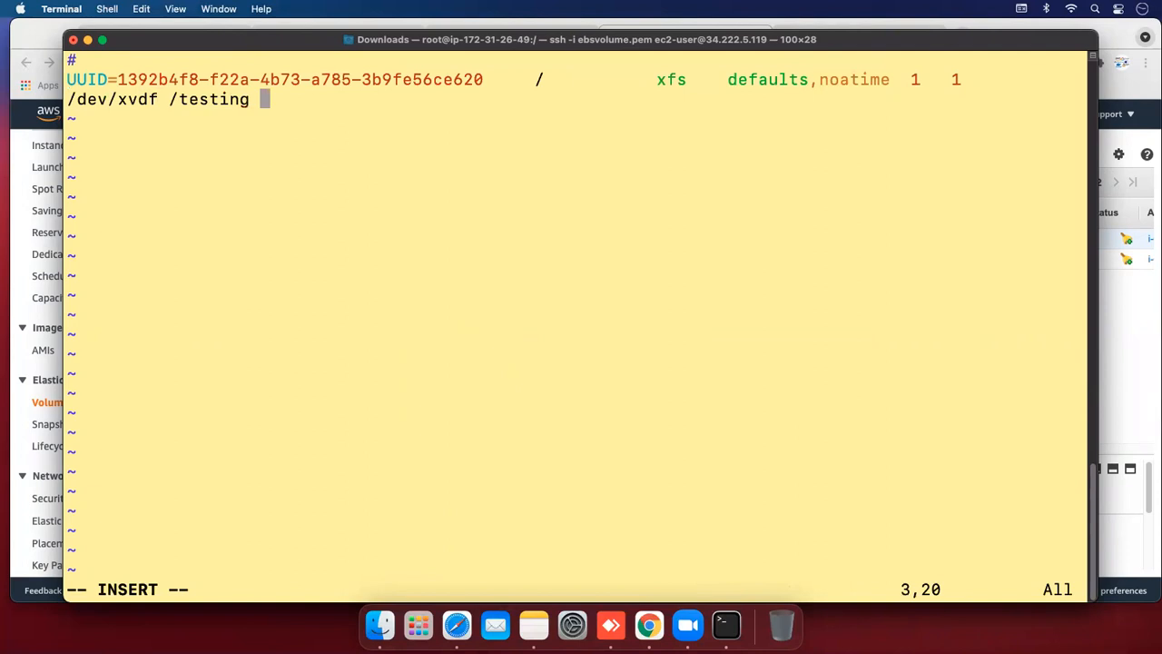
text( ext4 defau)
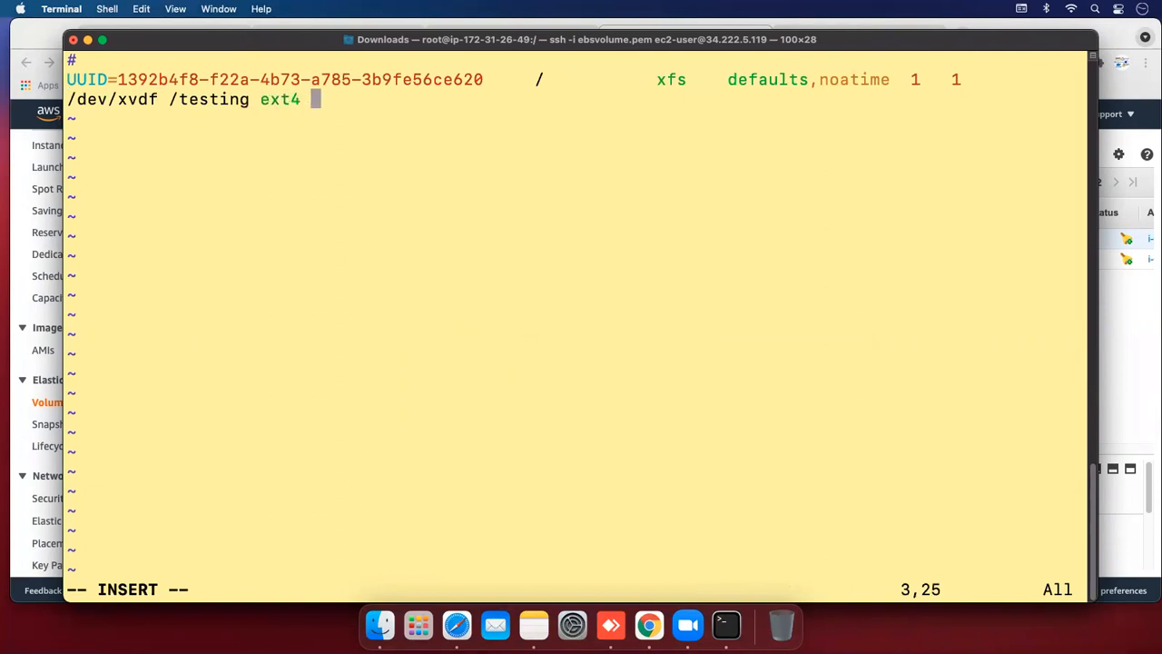
text(lt 0 0)
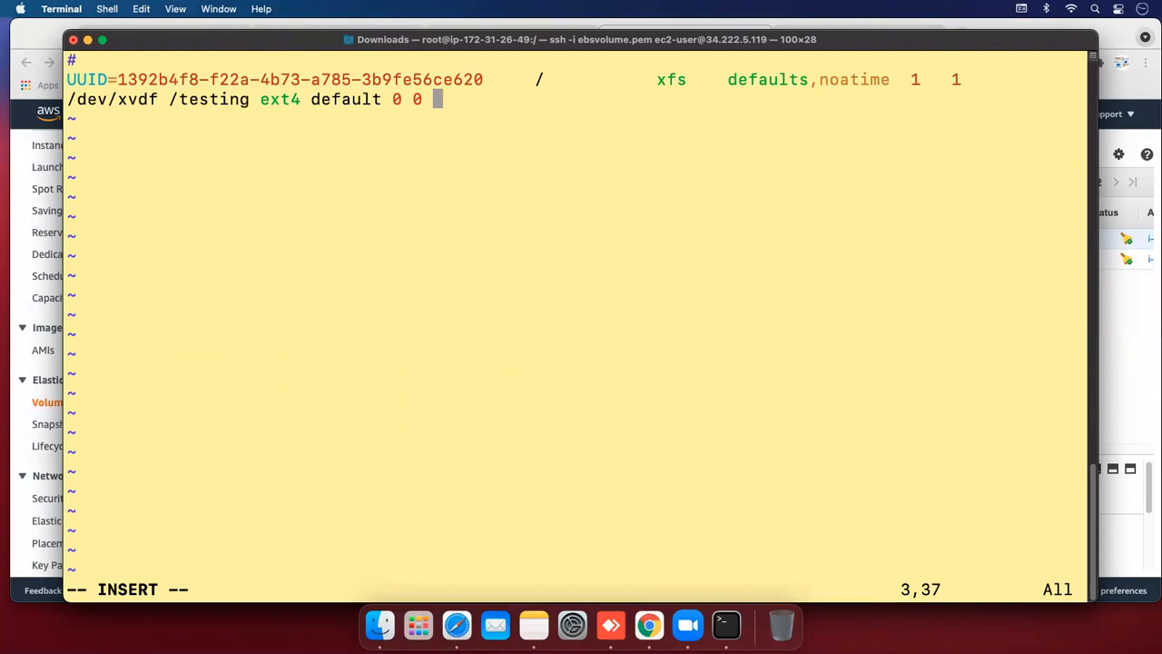
key(Escape)
text(:wq!)
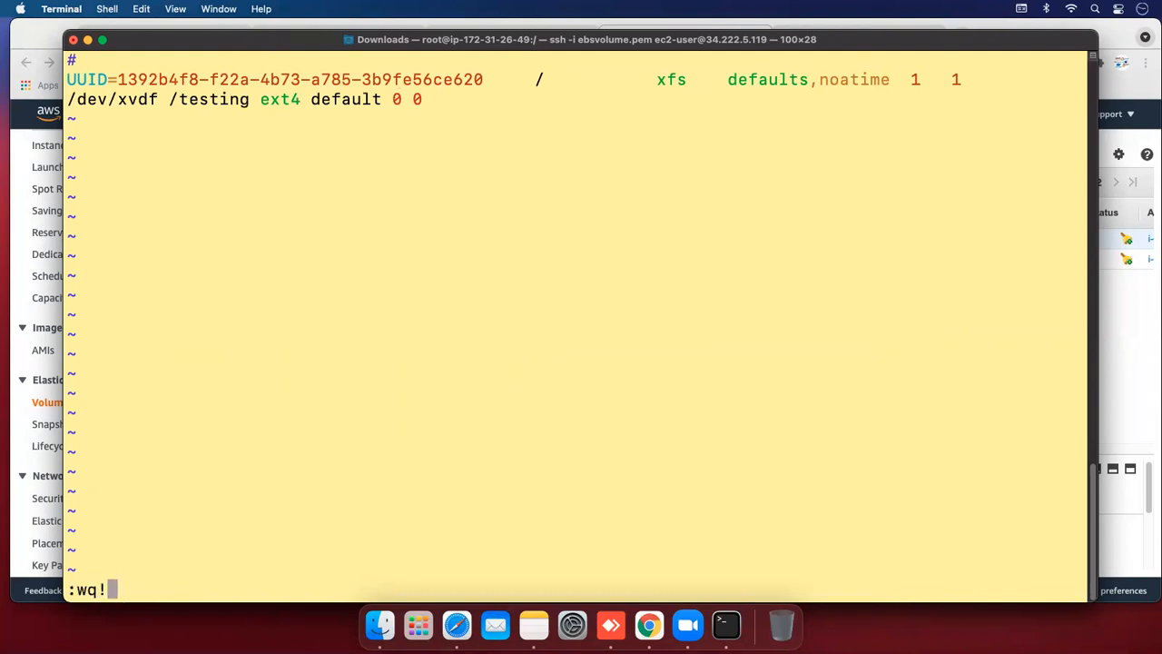
key(Return)
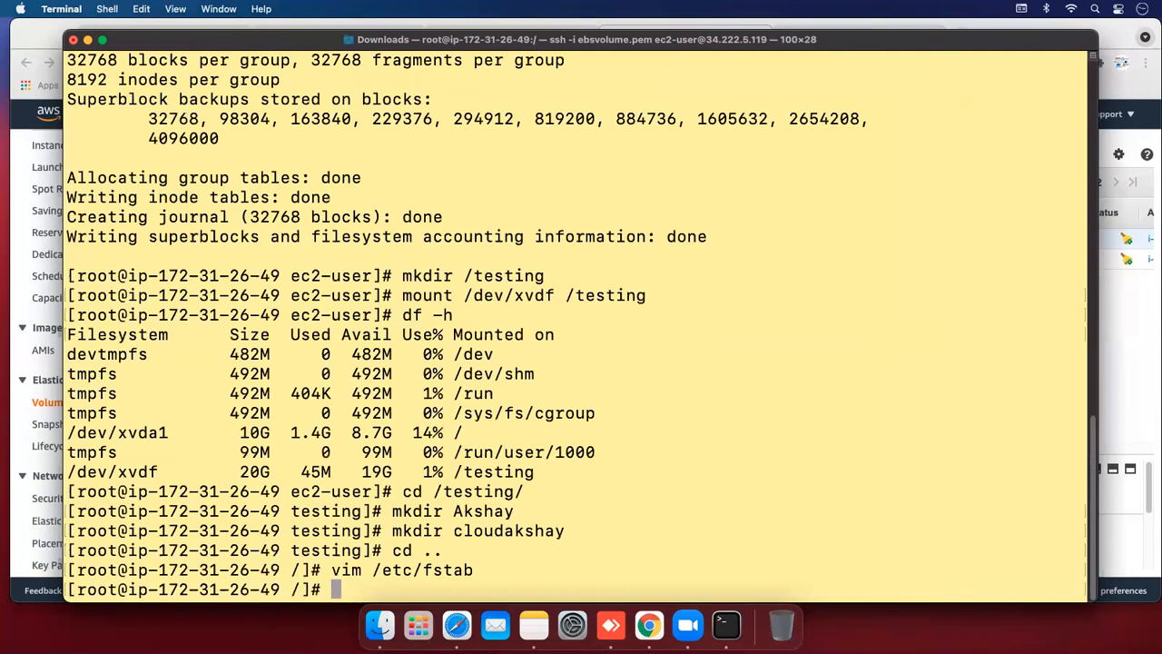
Run df -h and highlight the 20G /testing row and the root volume's 10G row
text(df -h)
key(Return)
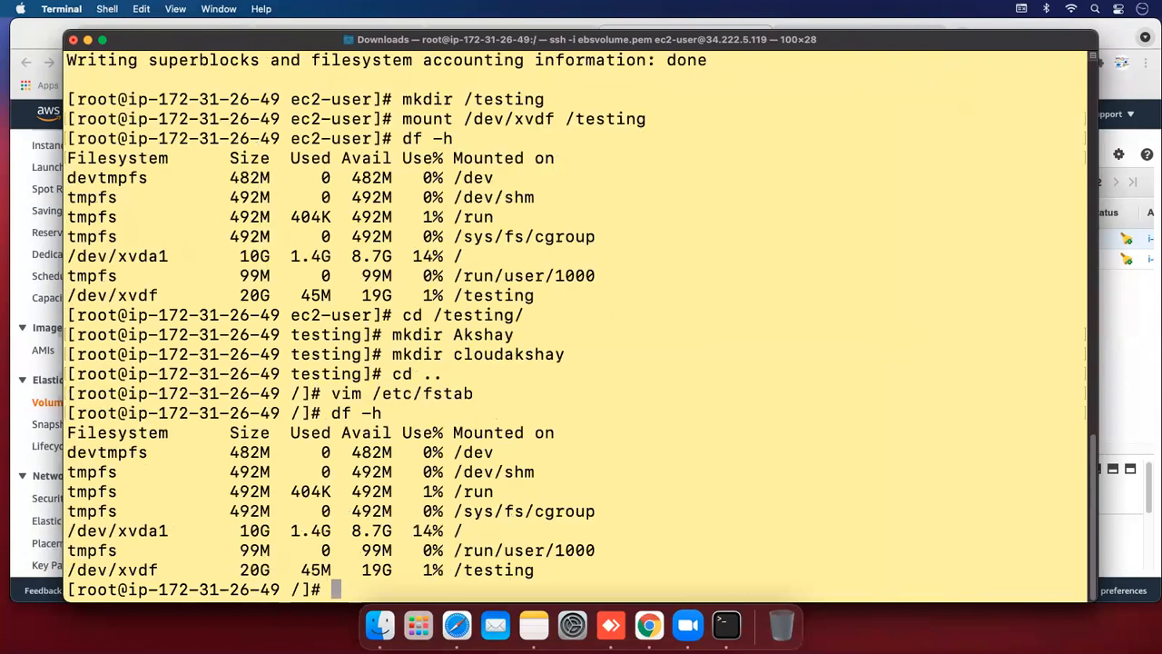
drag(255, 564, 494, 572)
click(359, 514)
drag(240, 530, 512, 534)
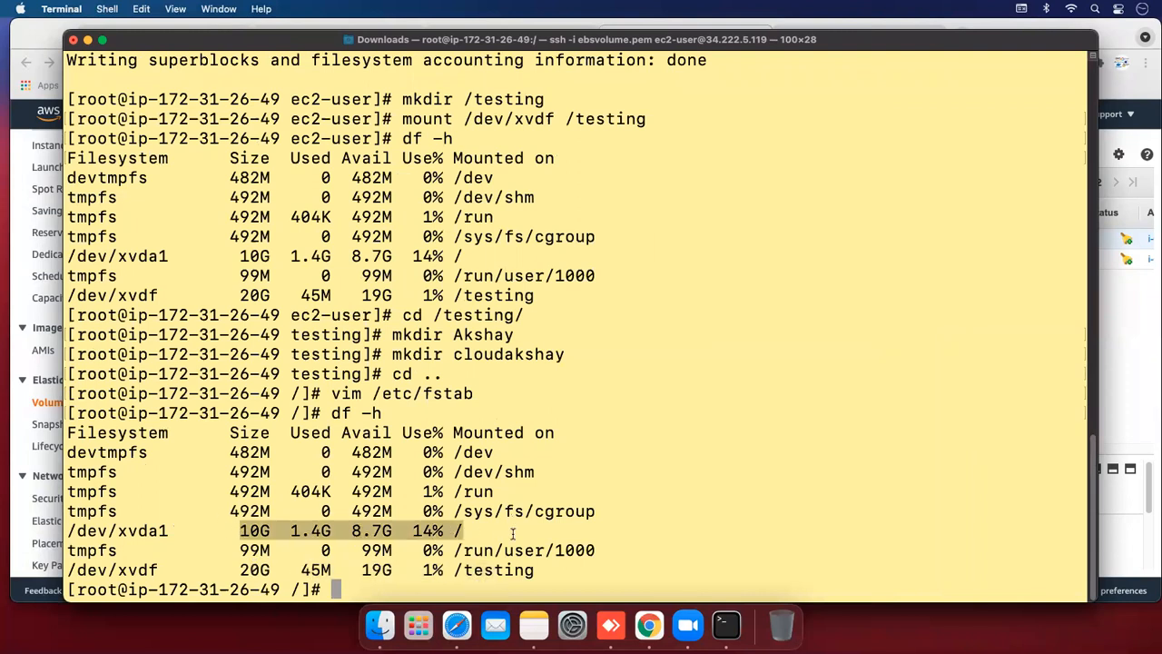
click(513, 533)
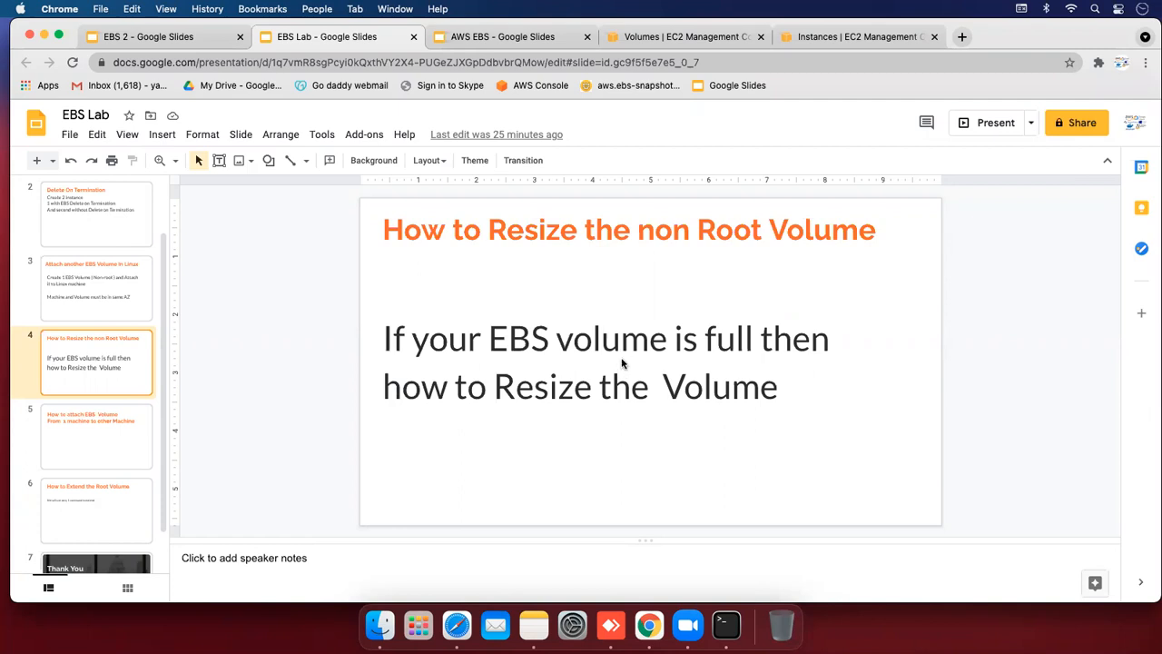
Restore the minimized Terminal window showing the df output
click(725, 625)
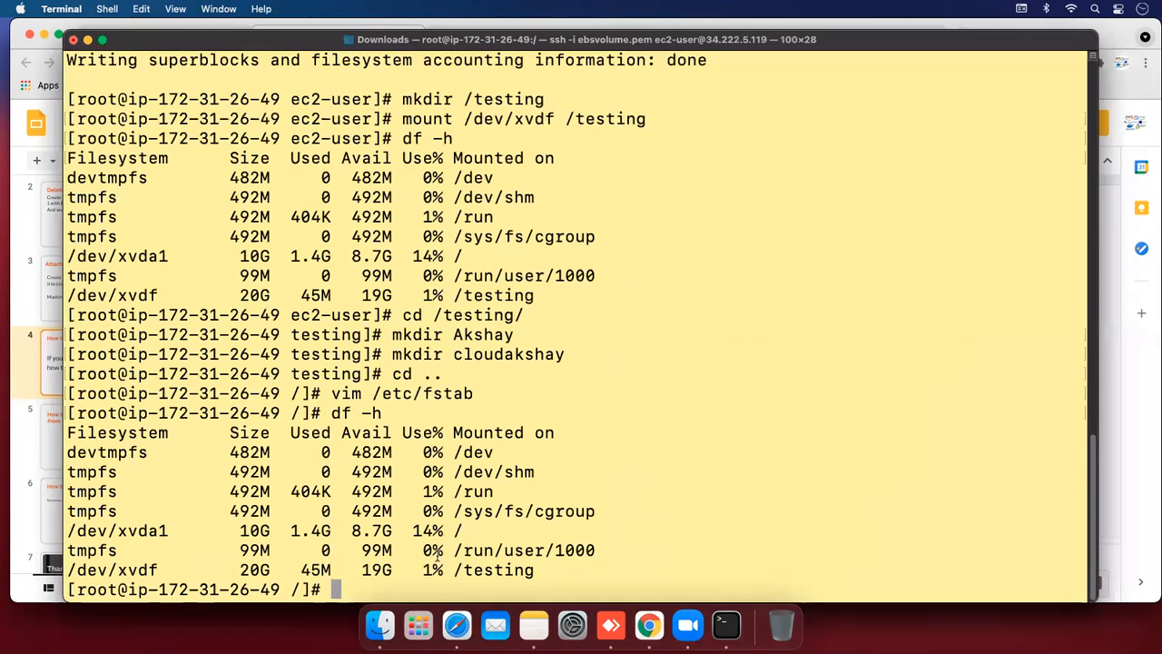
Go to the EC2 Volumes list and open Modify Volume for the Testing volume
click(87, 39)
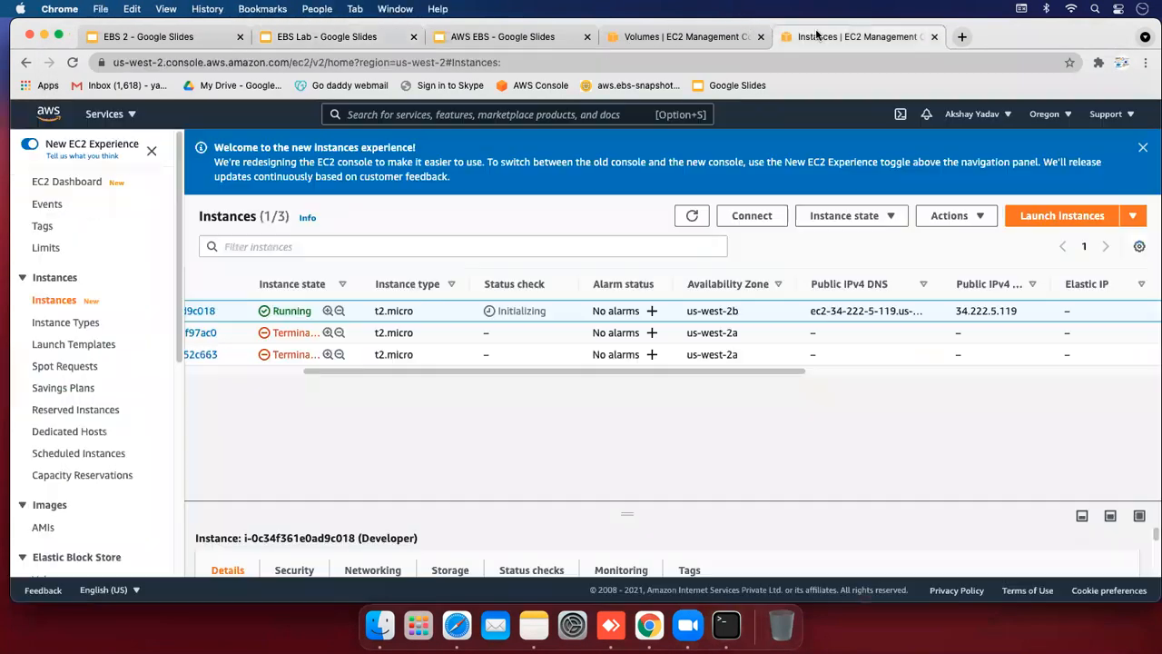
click(816, 36)
click(724, 38)
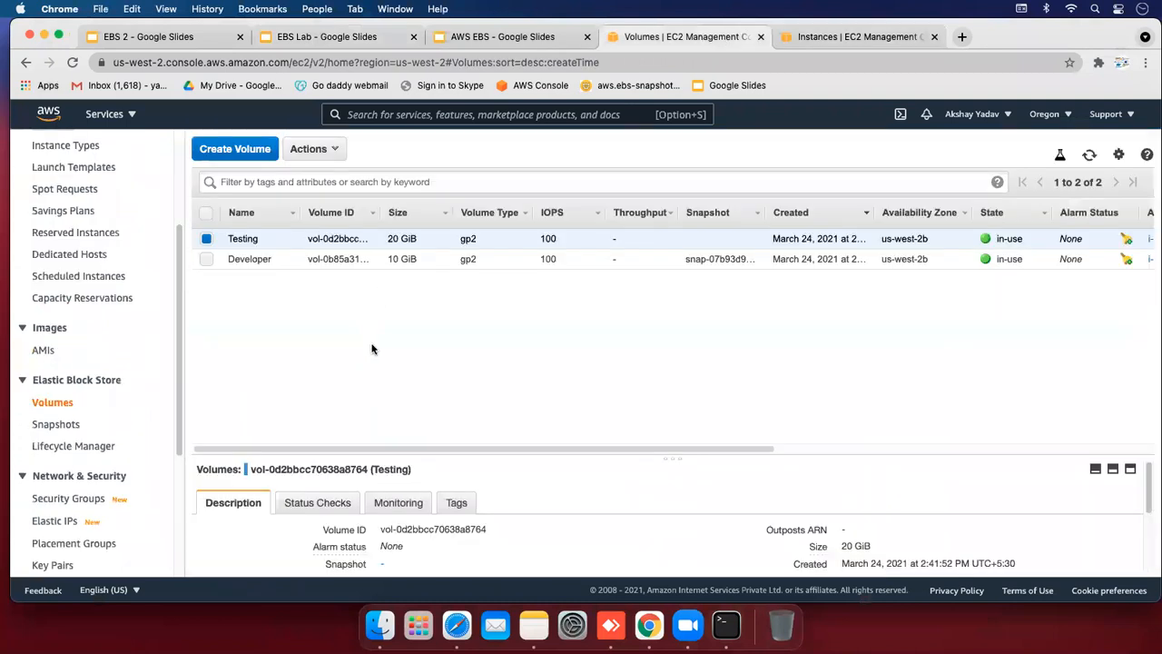
click(312, 150)
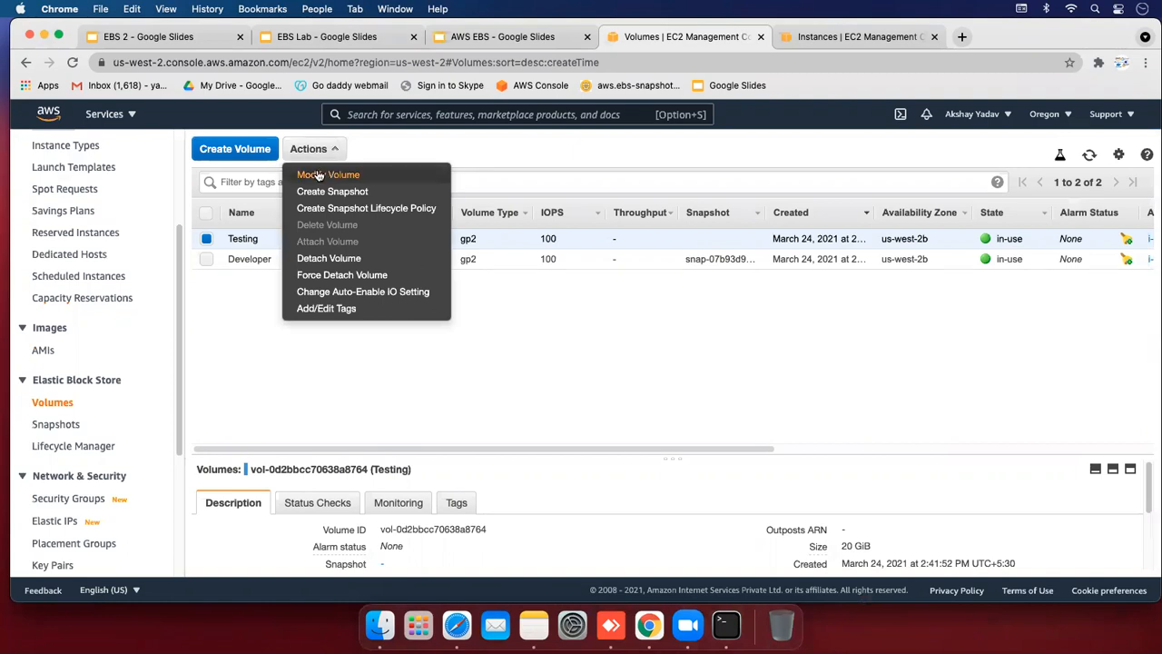
click(317, 174)
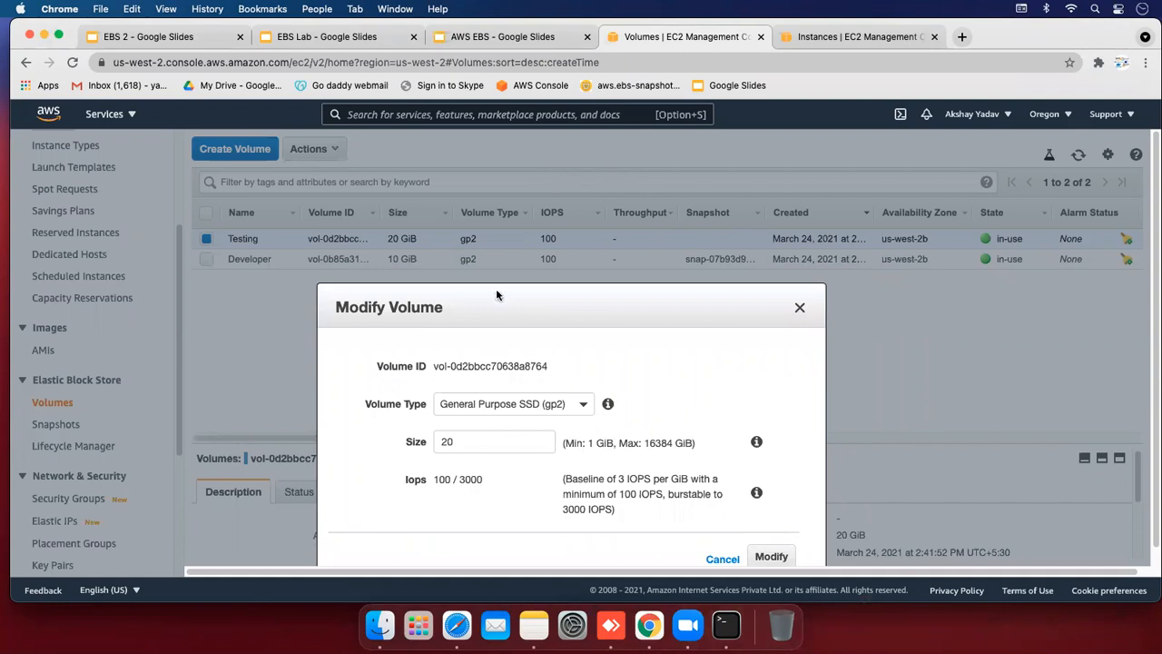
Change the Testing volume size from 20 to 25 GiB, confirm, and refresh the volumes list
double_click(417, 440)
key(BackSpace)
text(25)
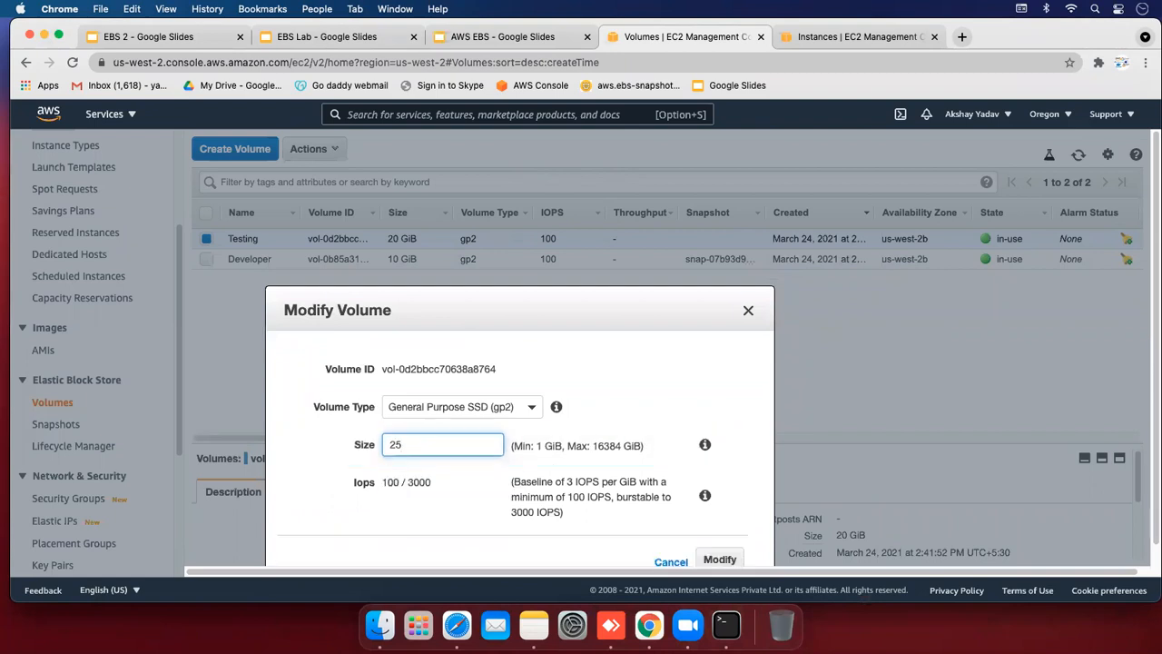
click(713, 561)
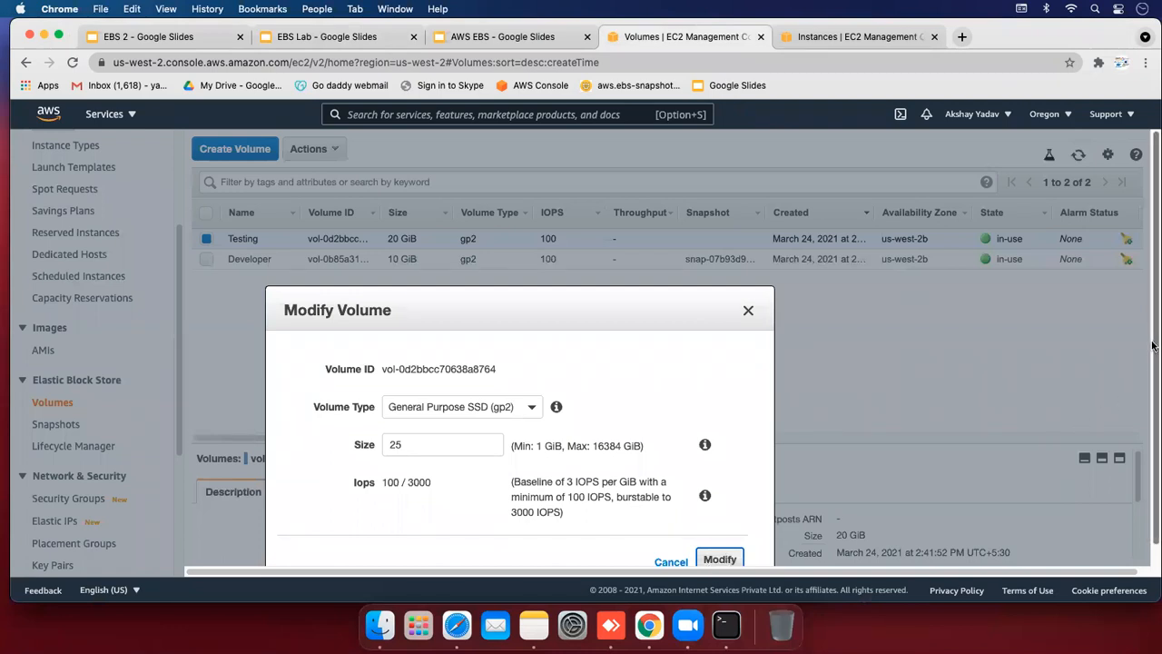
scroll(1153, 390, down, 2)
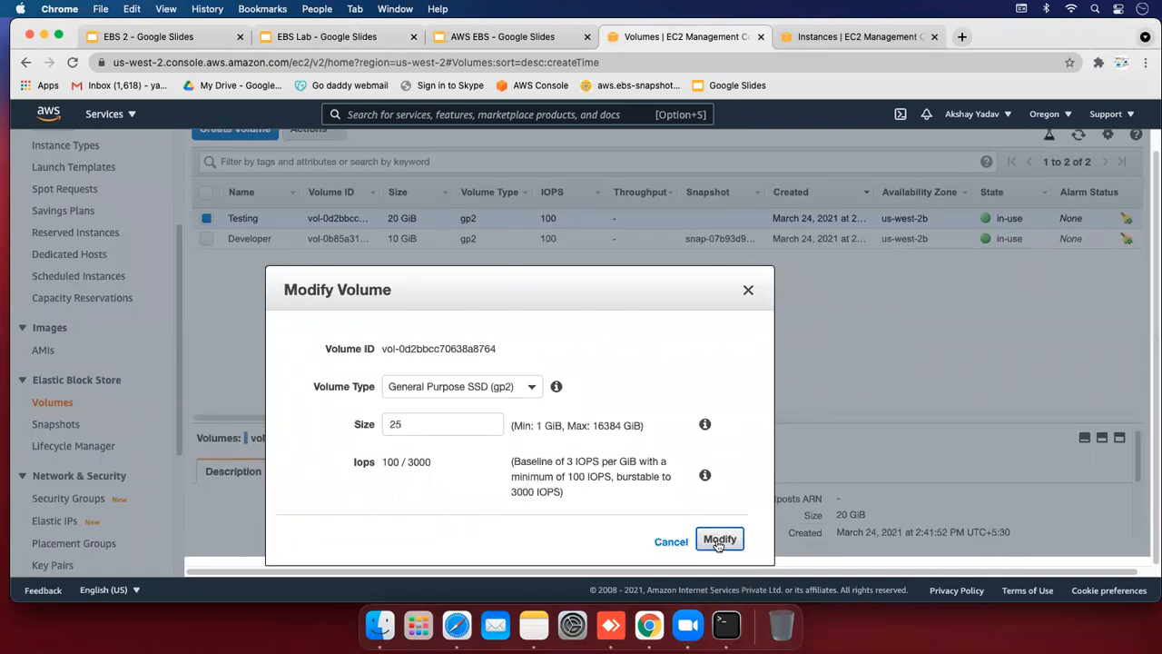
scroll(511, 289, up, 2)
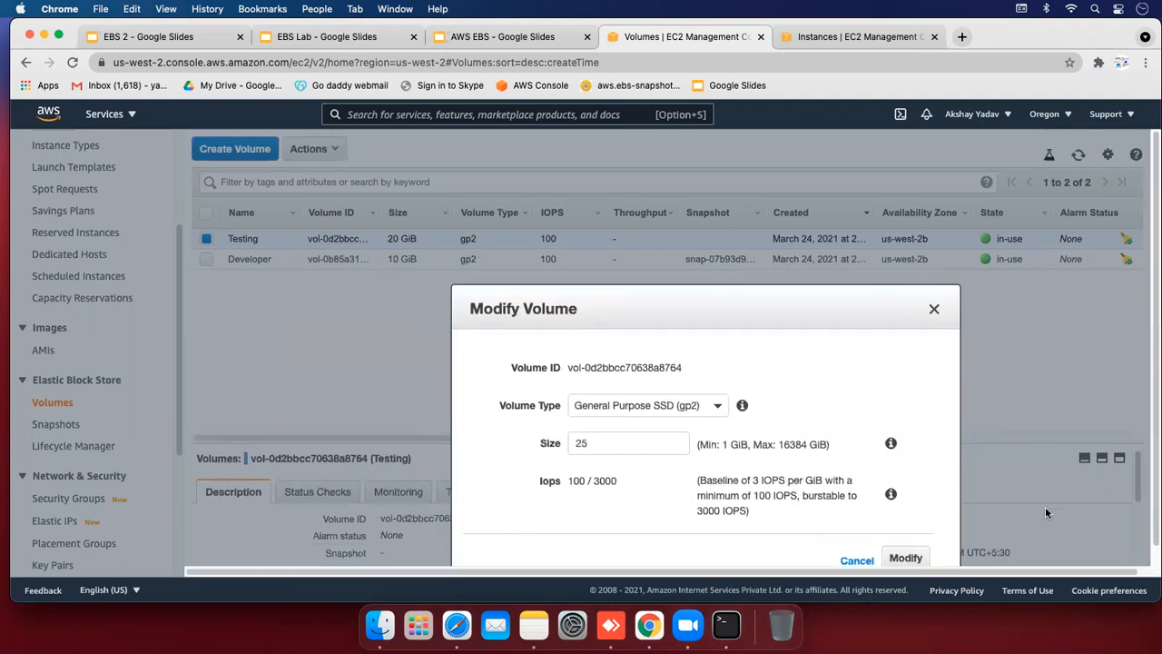
click(905, 557)
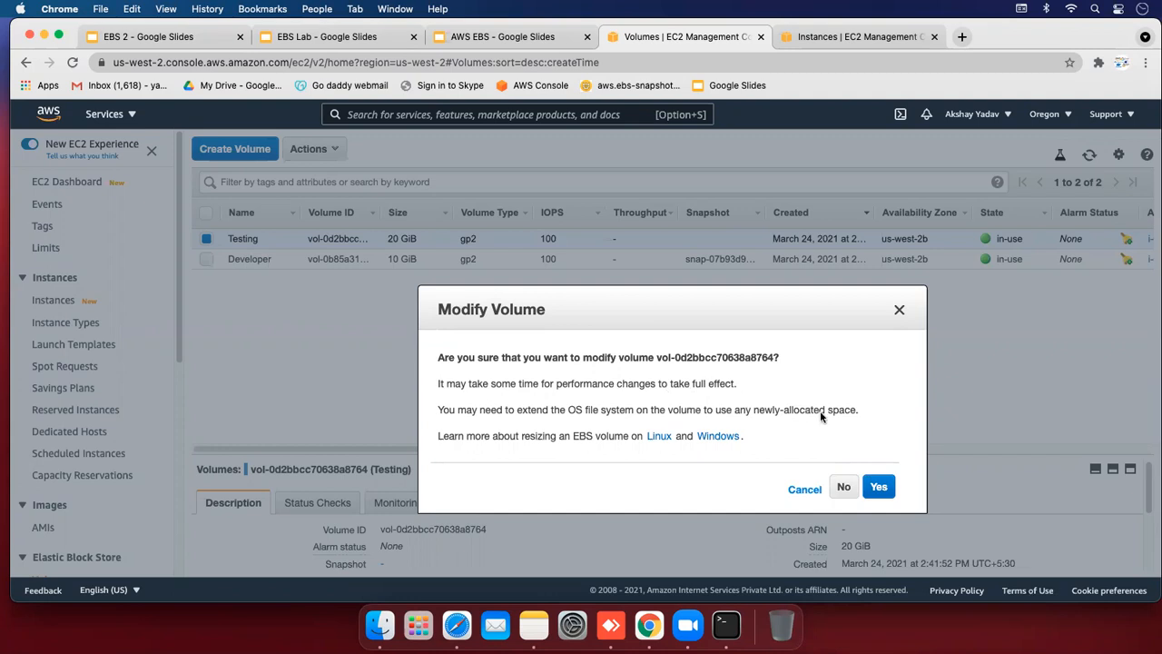
click(878, 487)
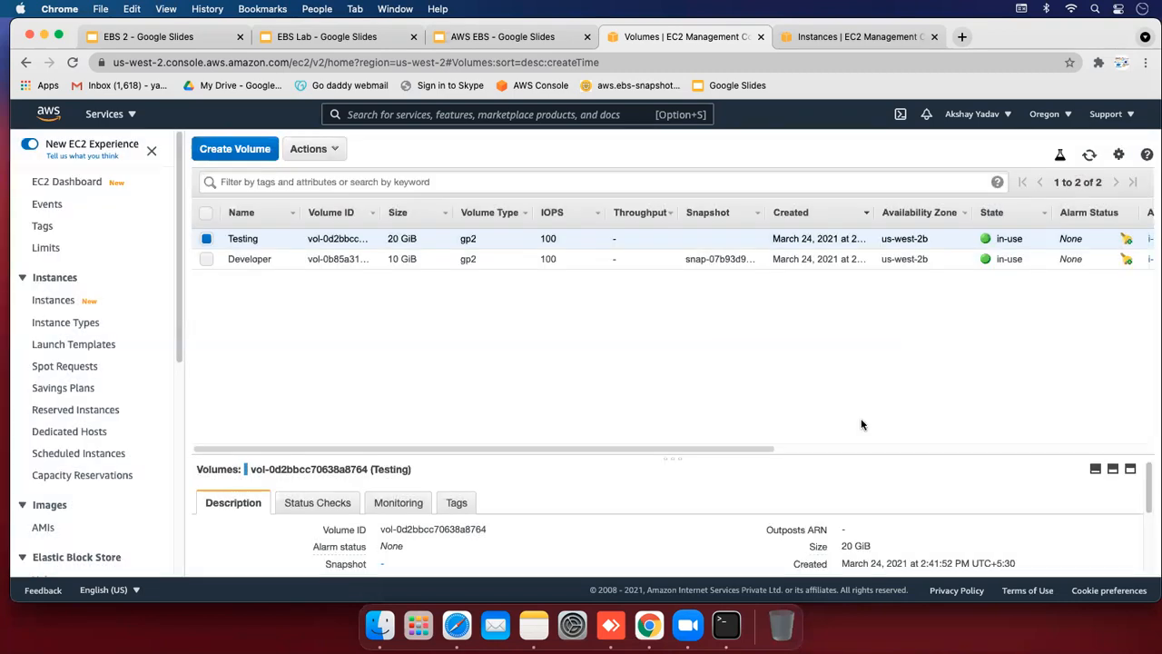
click(860, 423)
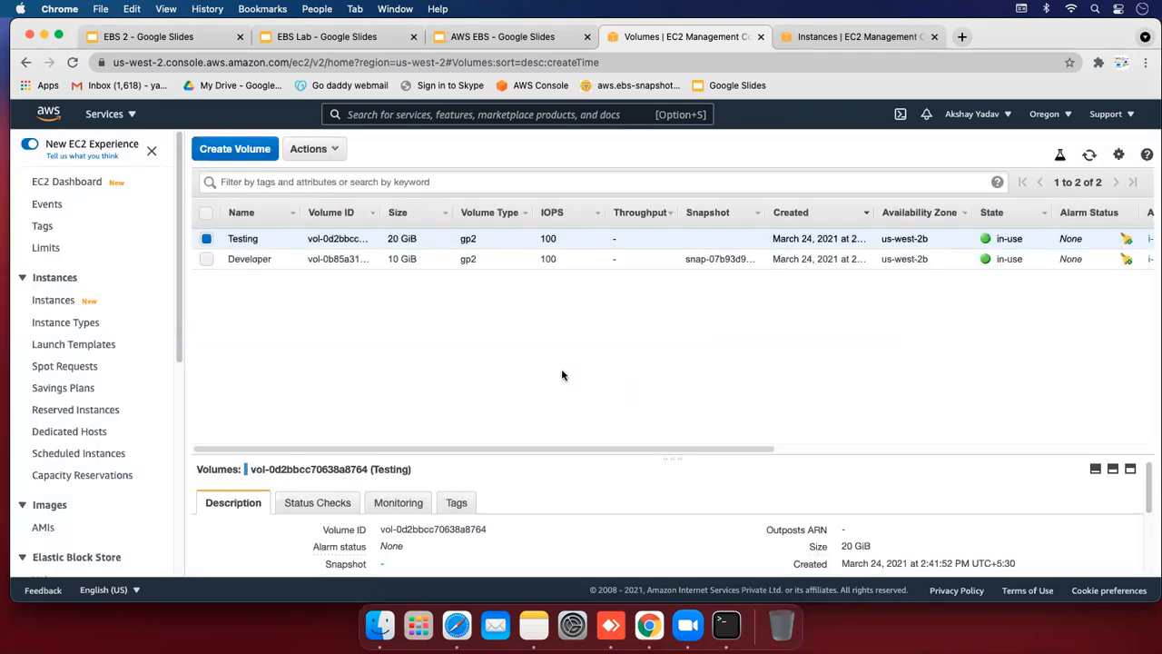
click(1089, 155)
Back in Terminal, run df -h and mark the /testing filesystem still showing 20G
click(742, 636)
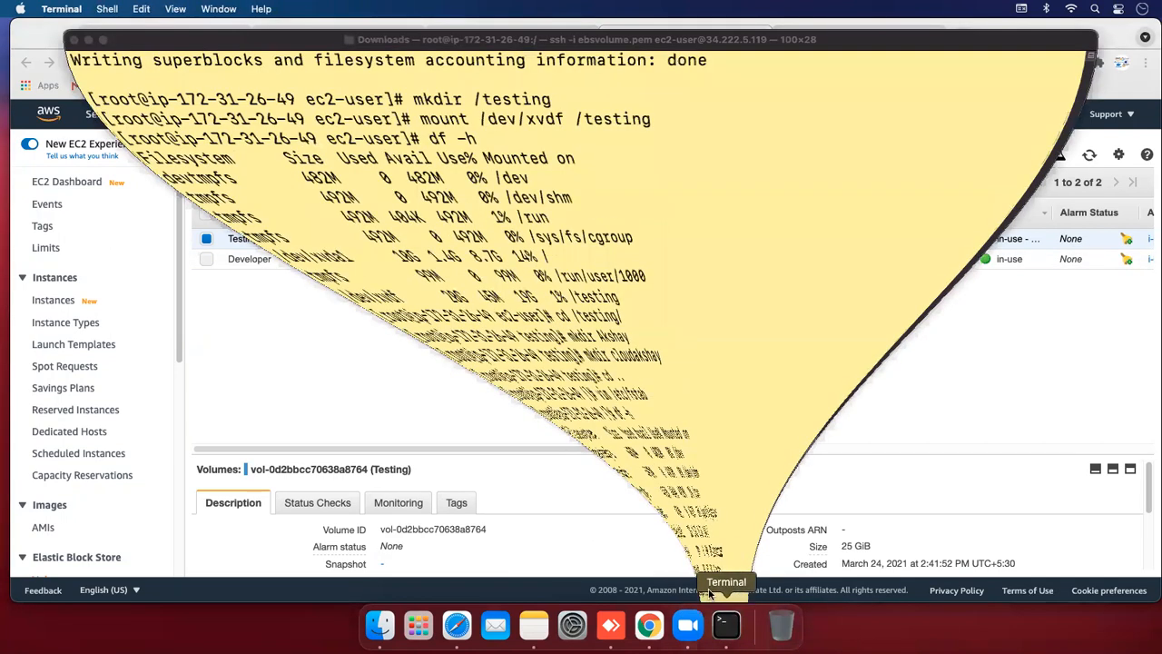
text(df -h)
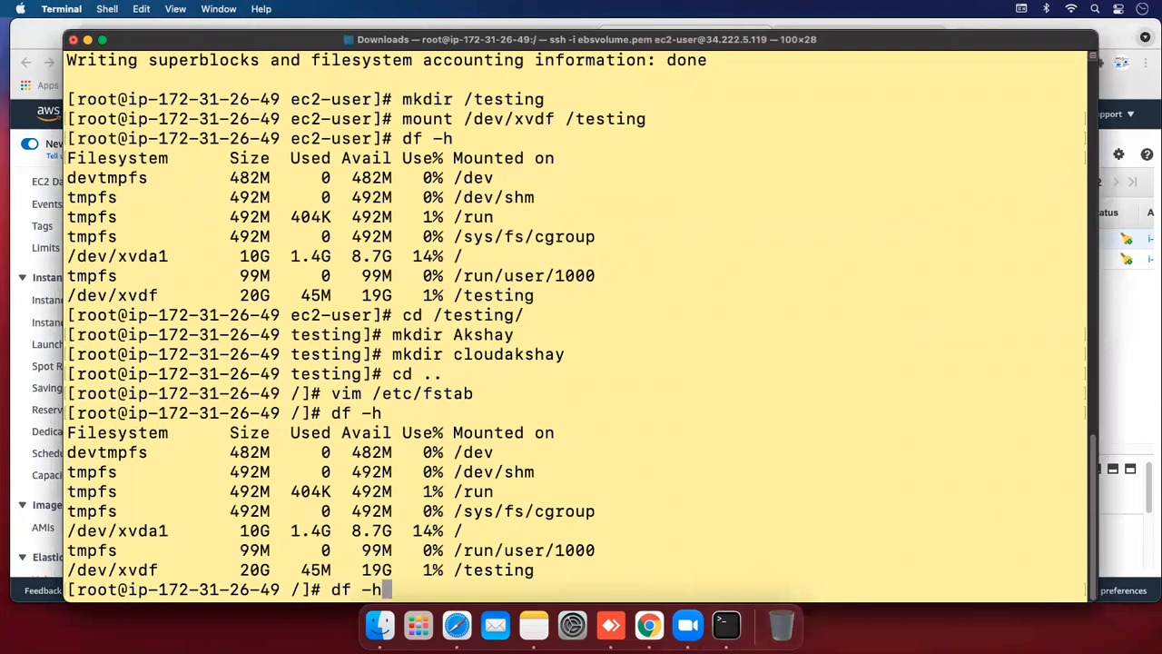
key(Return)
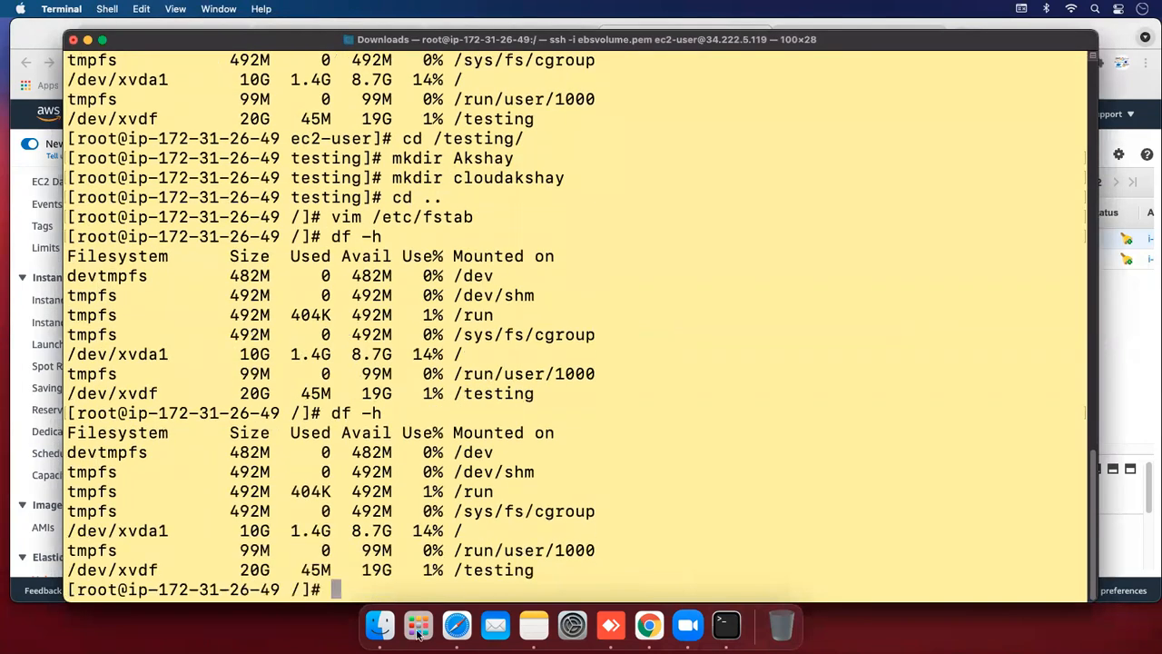
drag(242, 568, 394, 568)
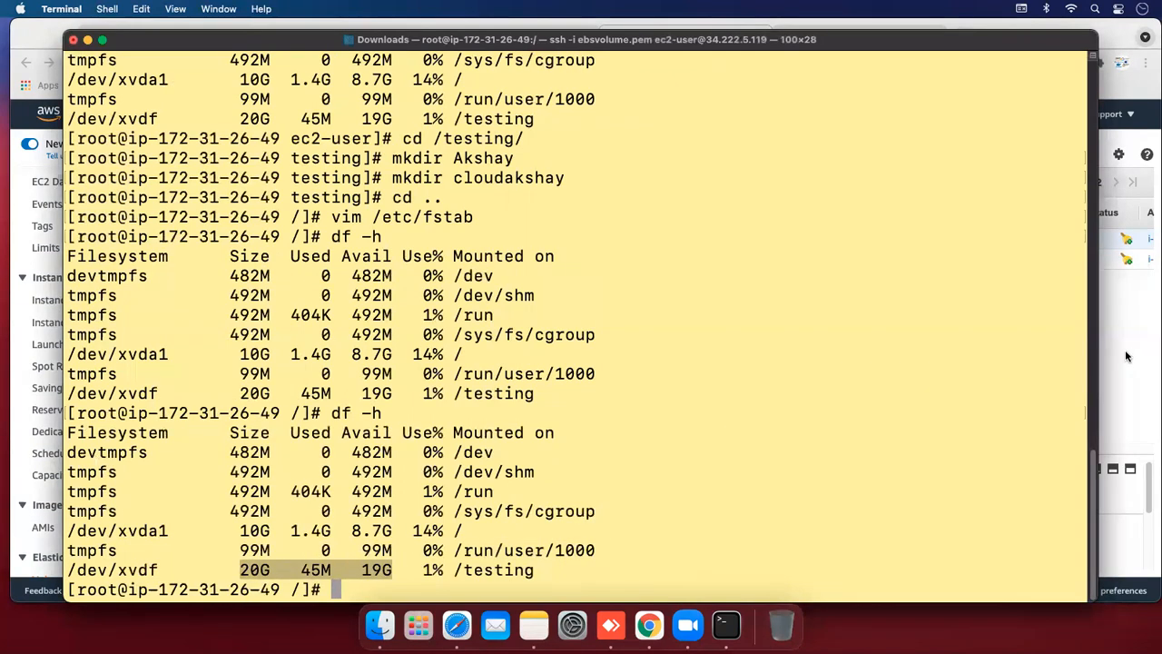
click(386, 569)
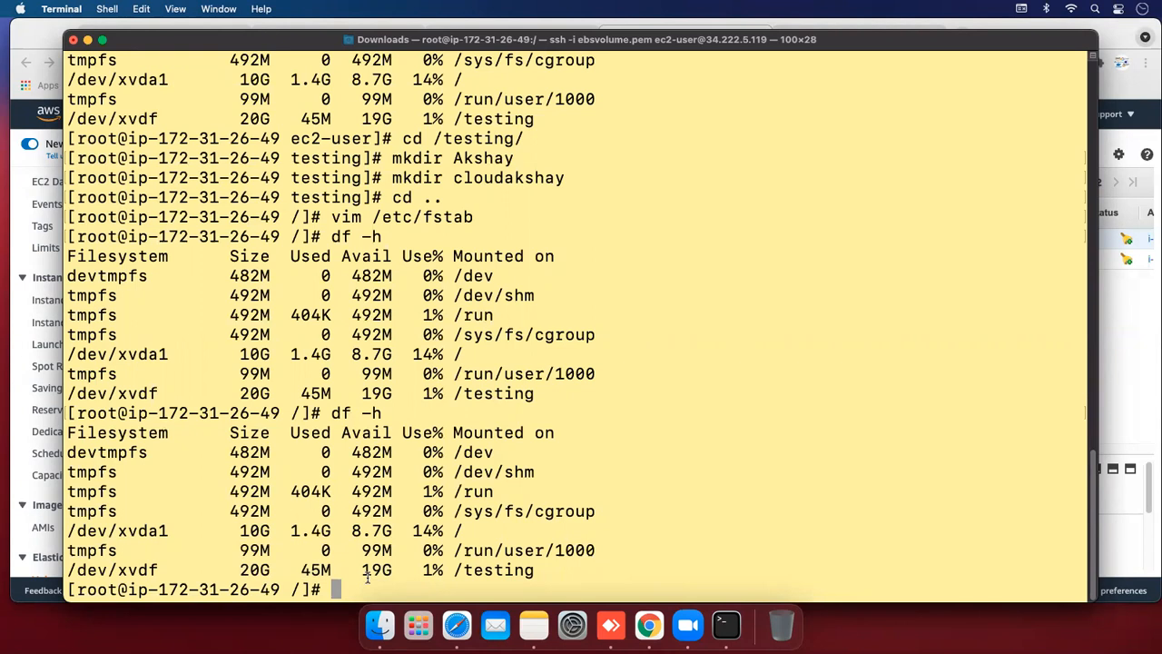
Run lsblk and mark the xvdf disk now reporting 25G
text(lsb)
text(blk)
key(BackSpace)
key(BackSpace)
key(BackSpace)
text(lk)
key(Return)
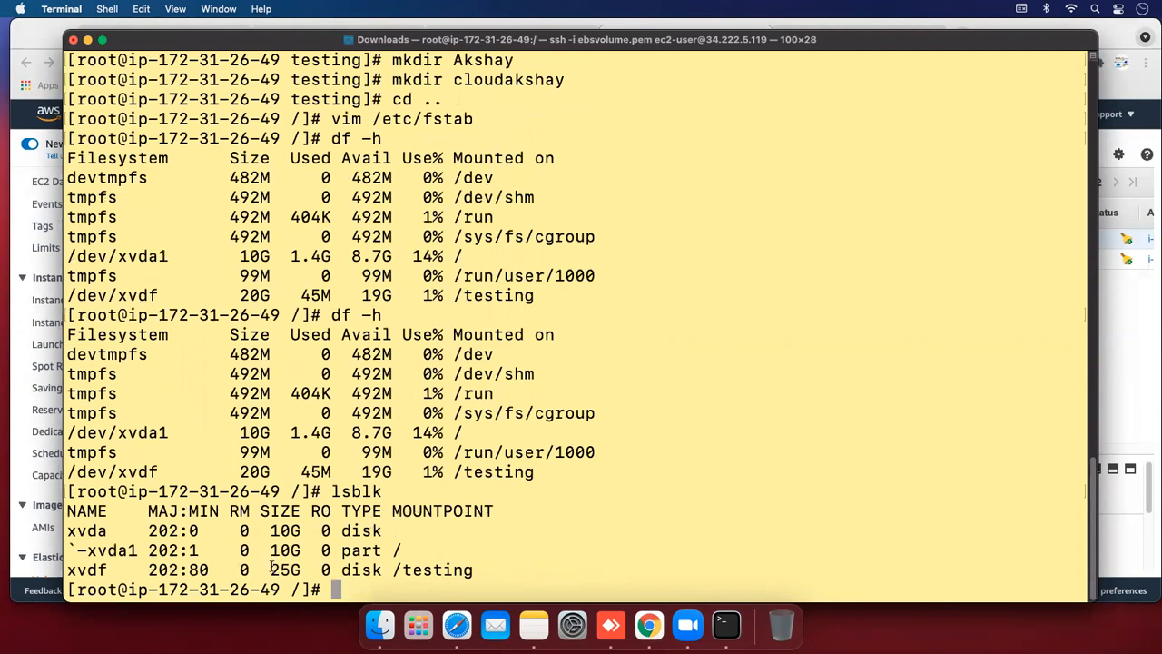
drag(271, 566, 314, 568)
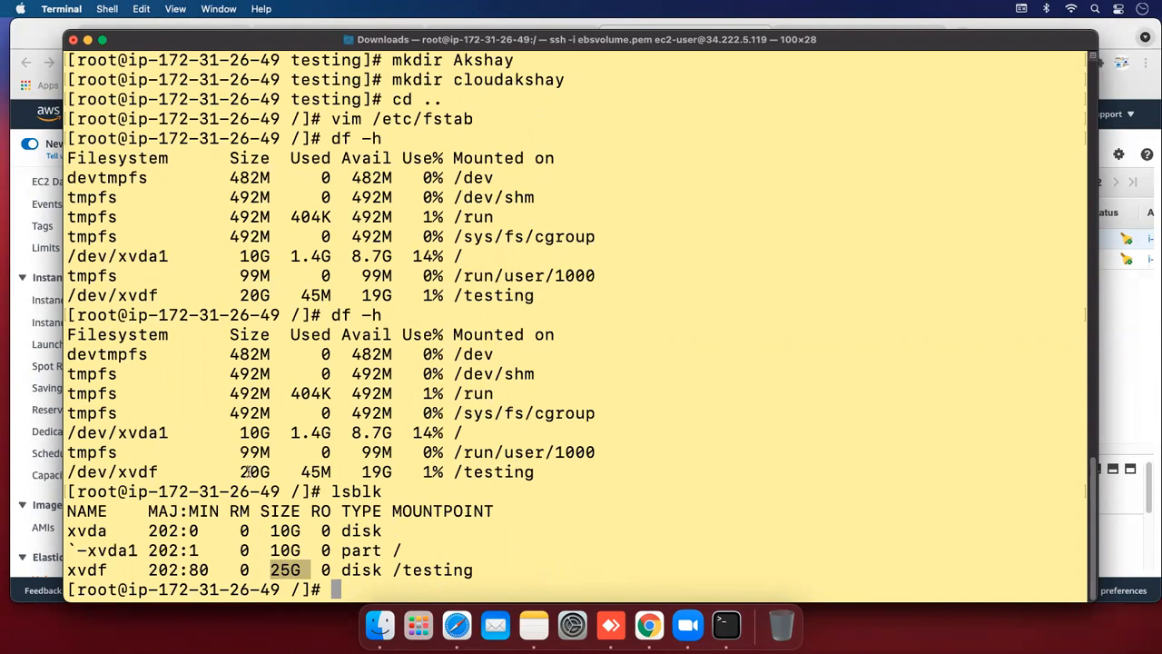
drag(242, 471, 322, 352)
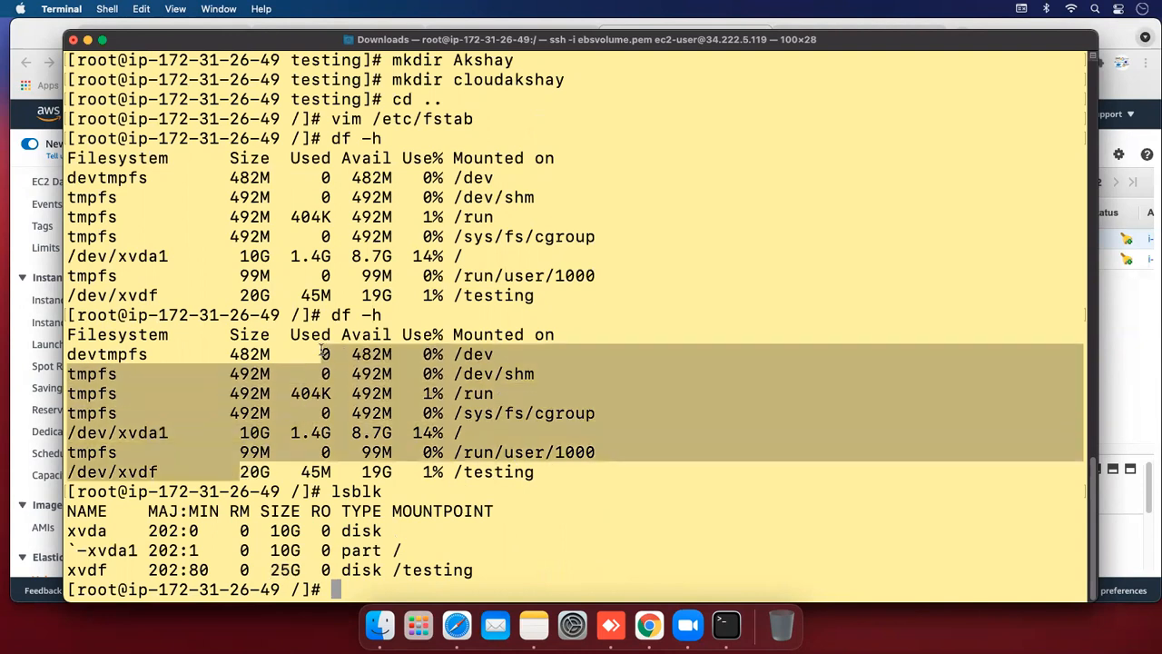
click(323, 352)
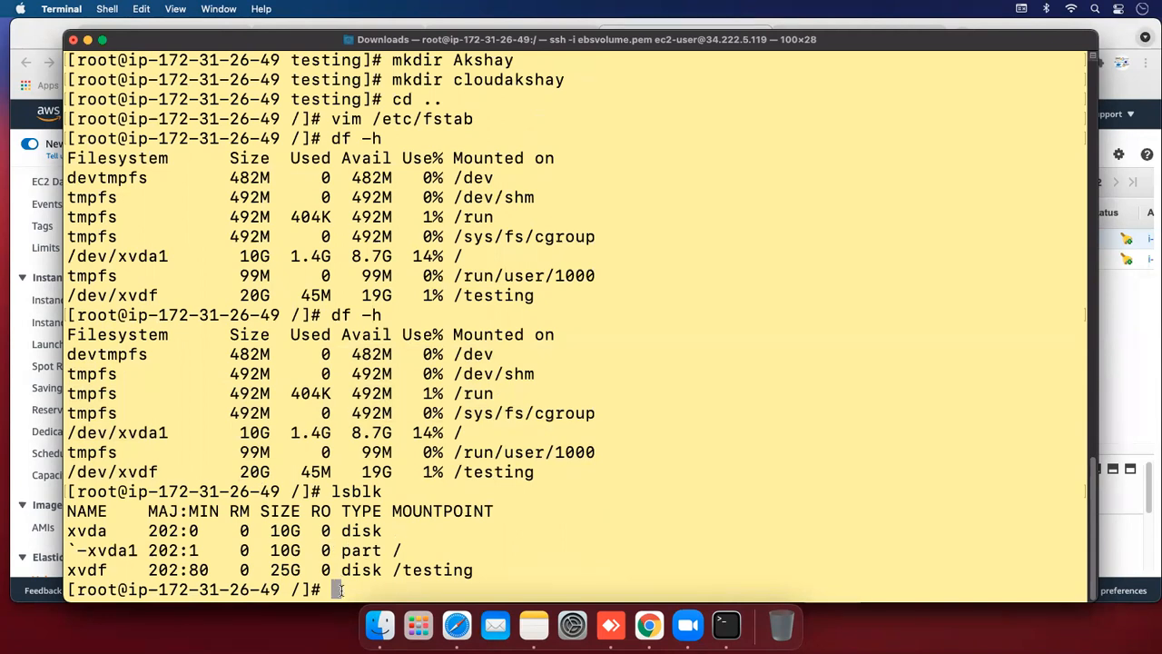
Run resize2fs /dev/xvdf, growing the filesystem to 6553600 blocks
text(resi)
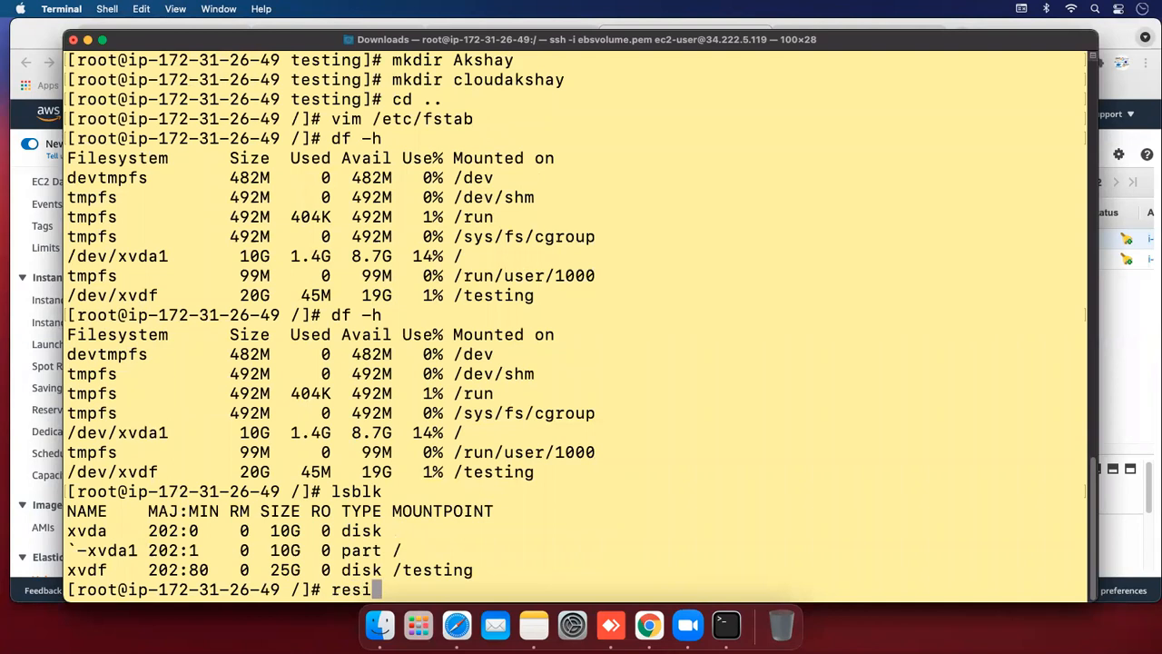
text(ze2fg)
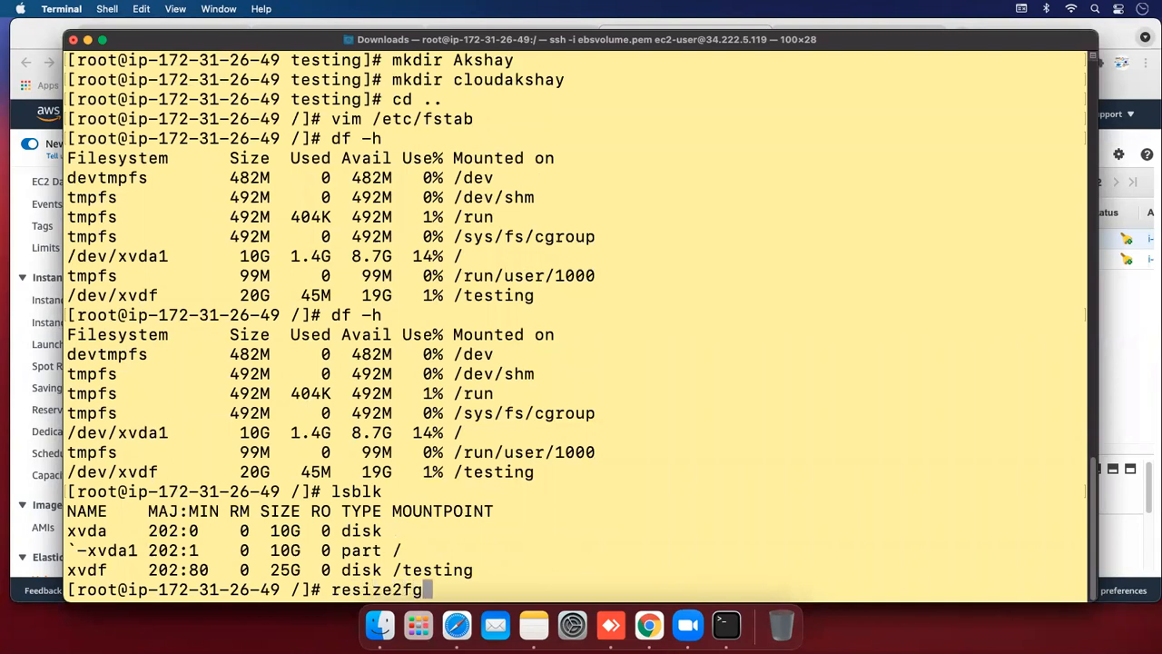
key(BackSpace)
text(s /dev)
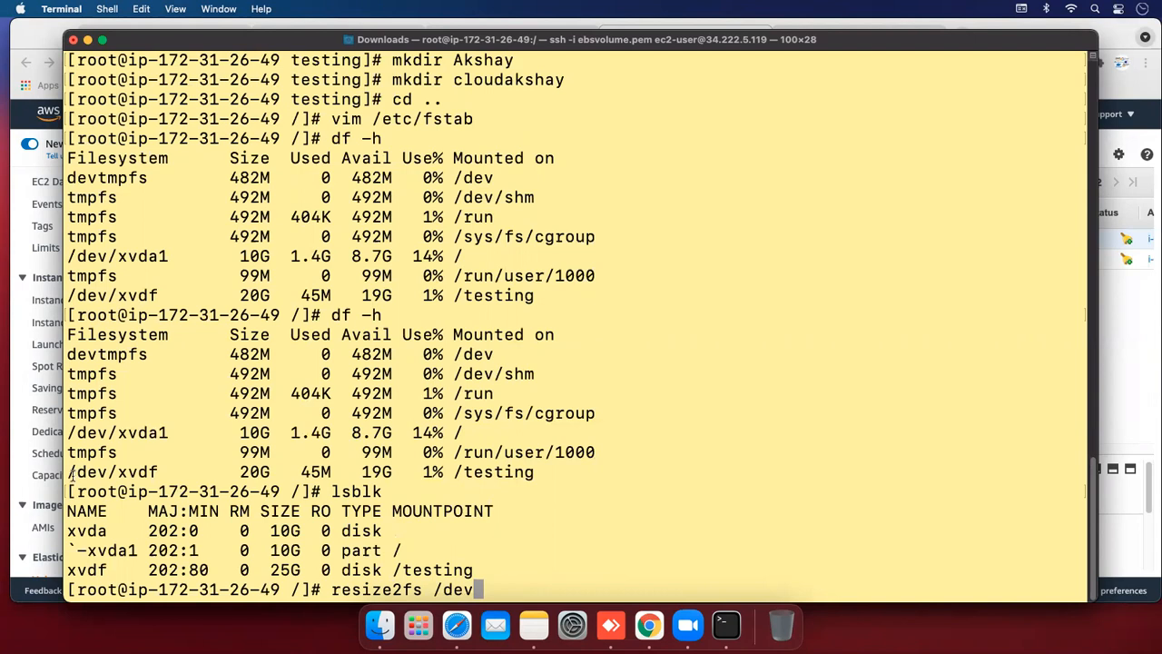
drag(70, 472, 156, 473)
click(228, 484)
text(/xvdf)
key(BackSpace)
key(Return)
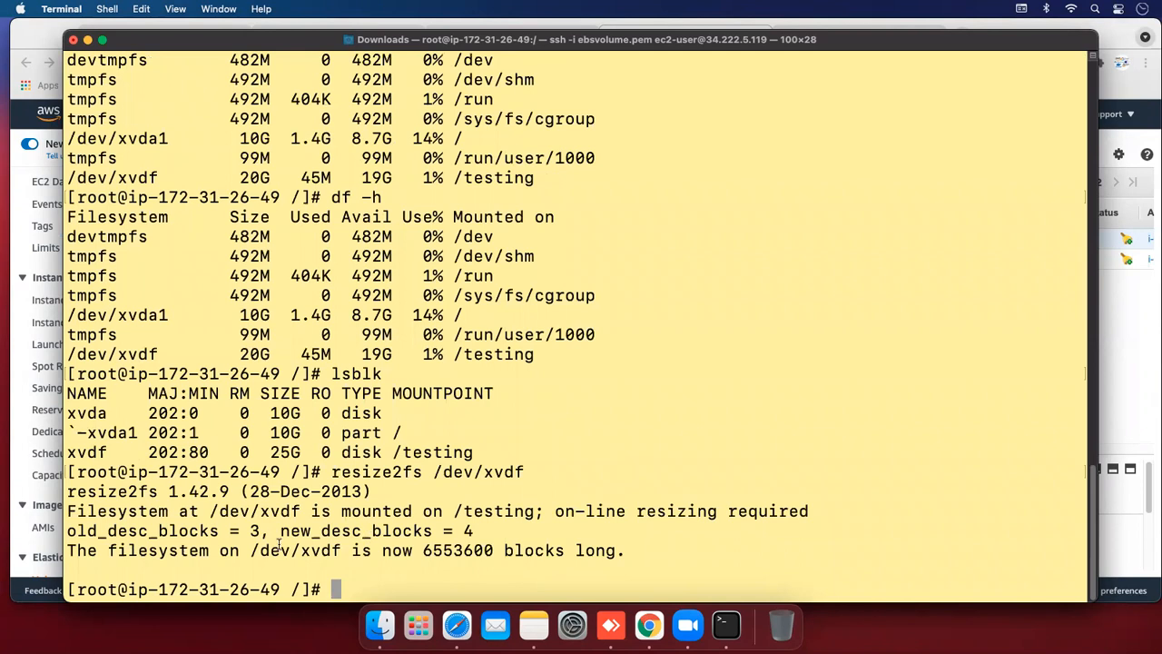
drag(67, 550, 343, 551)
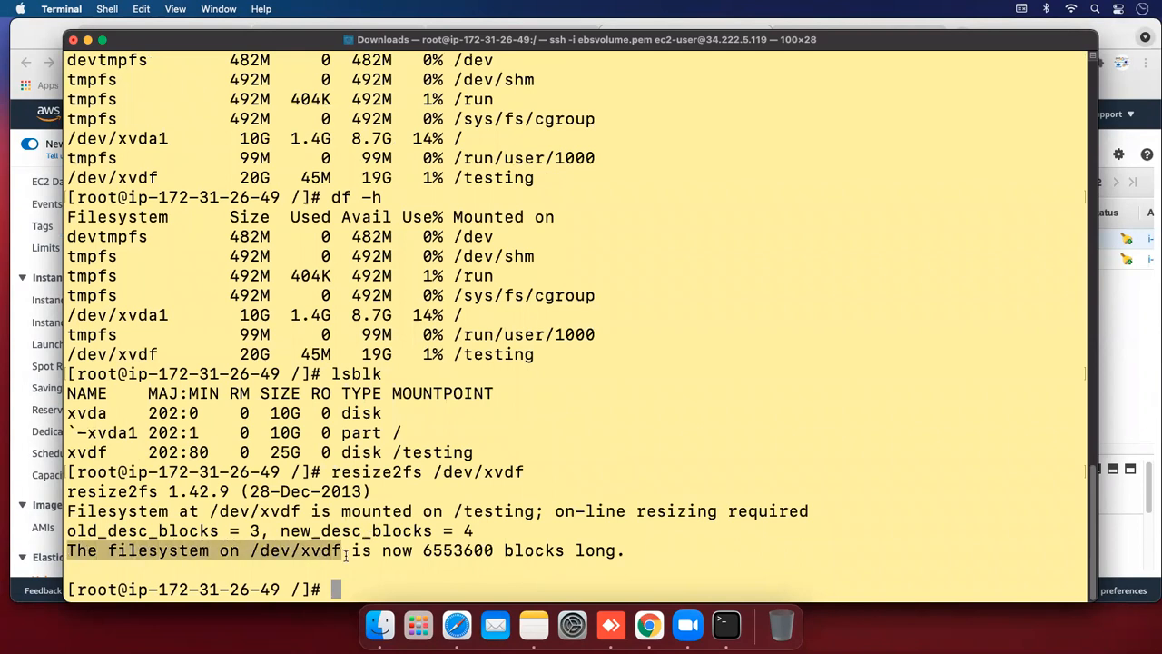
drag(421, 550, 499, 550)
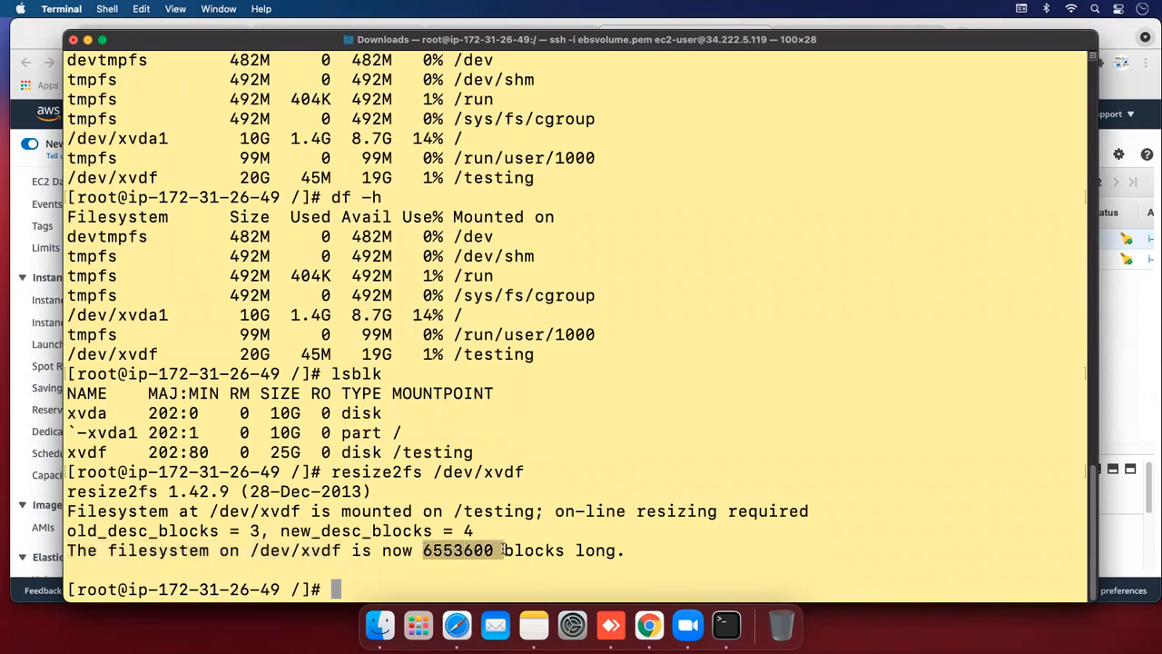
click(379, 587)
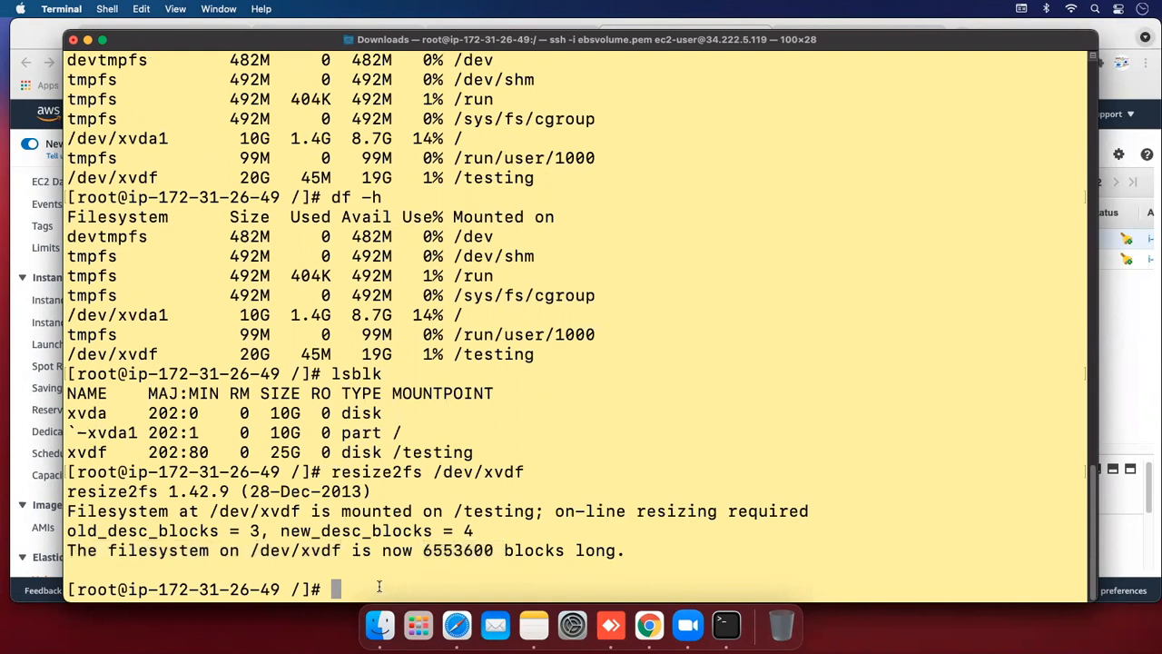
Run df -h and mark /testing now showing 25G
text(df -h)
key(Return)
drag(240, 569, 533, 568)
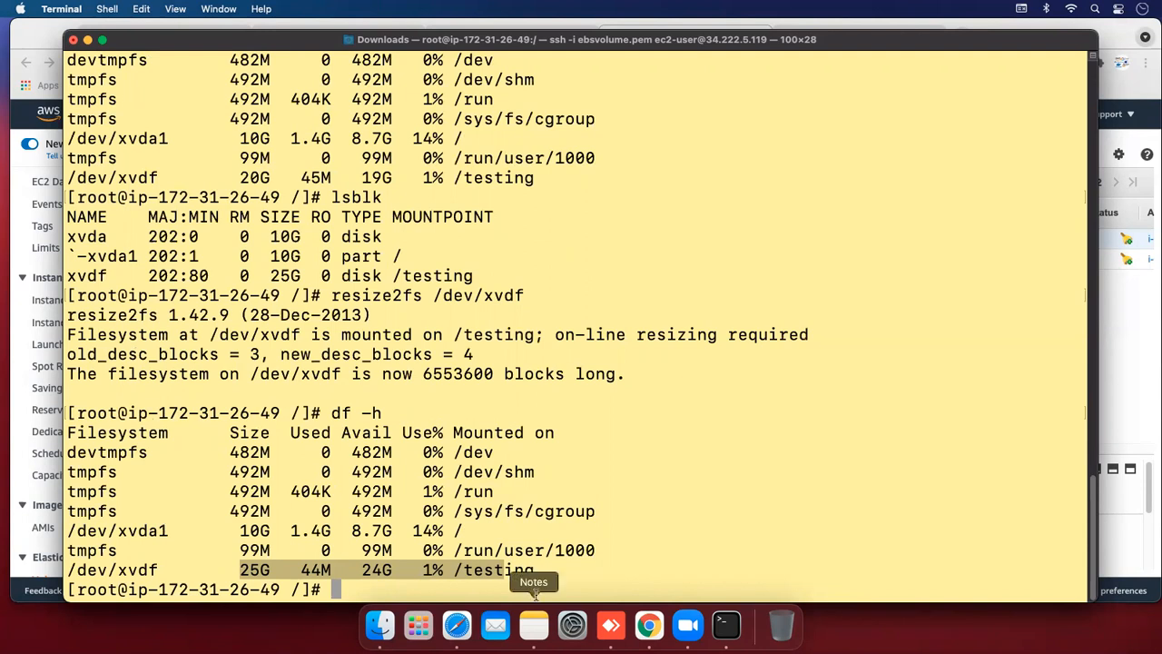
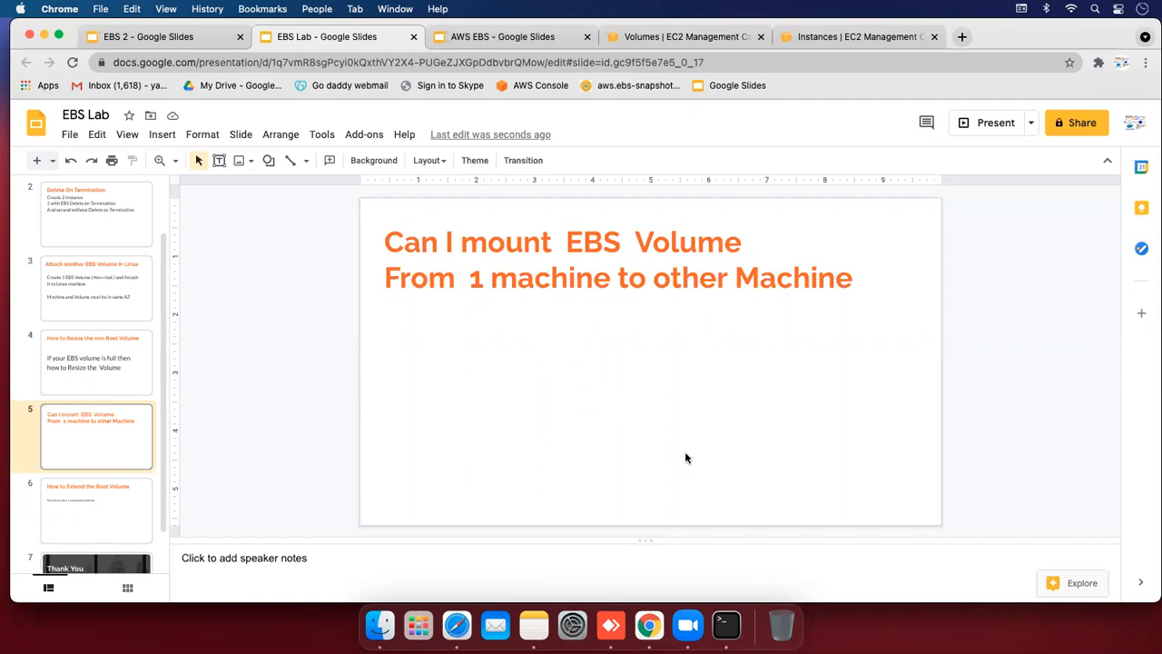
Switch to the EC2 Volumes tab showing the 25 GiB Testing volume in use
click(688, 38)
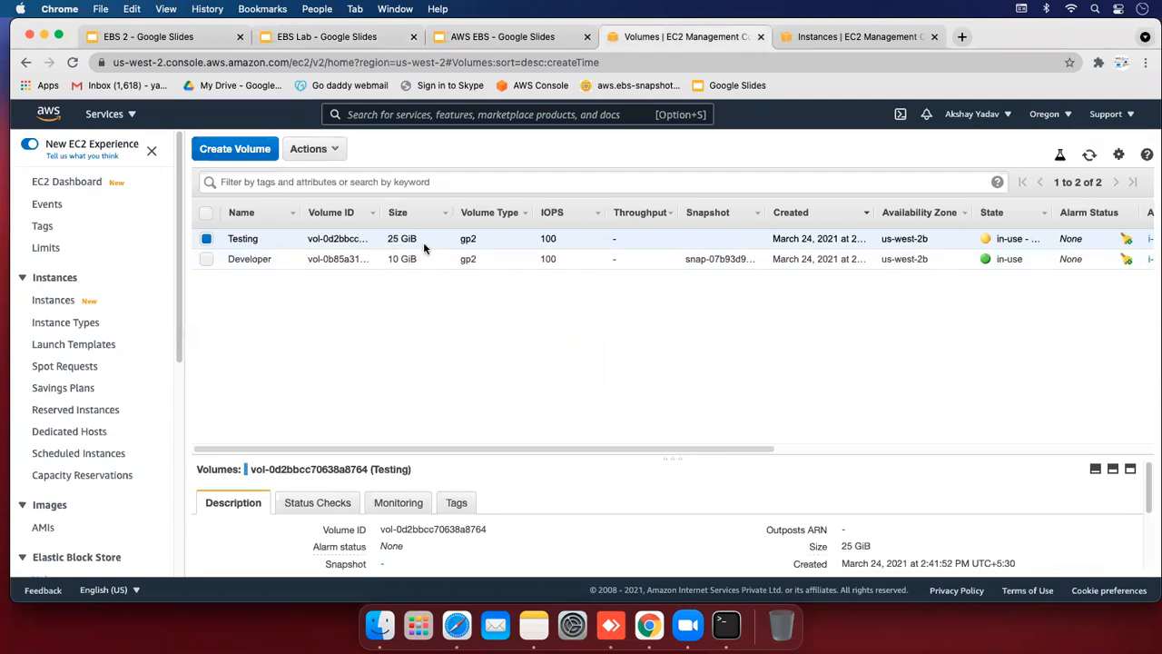
Glance at the Terminal disk output, then minimize it to return to the EC2 console
click(726, 625)
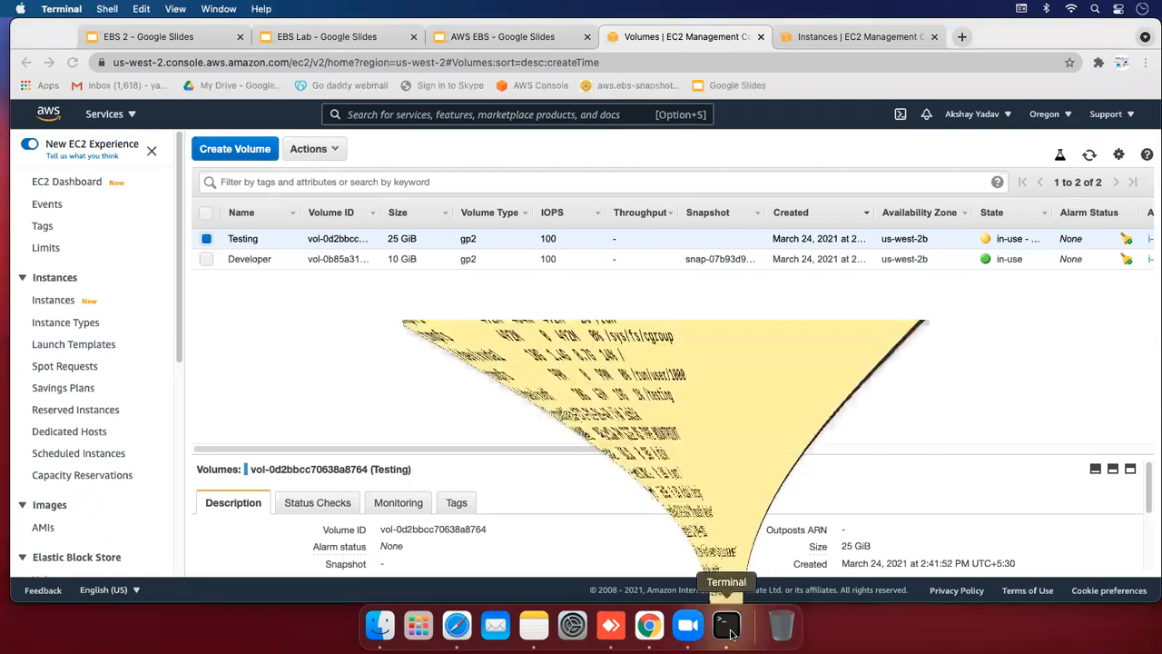
click(351, 584)
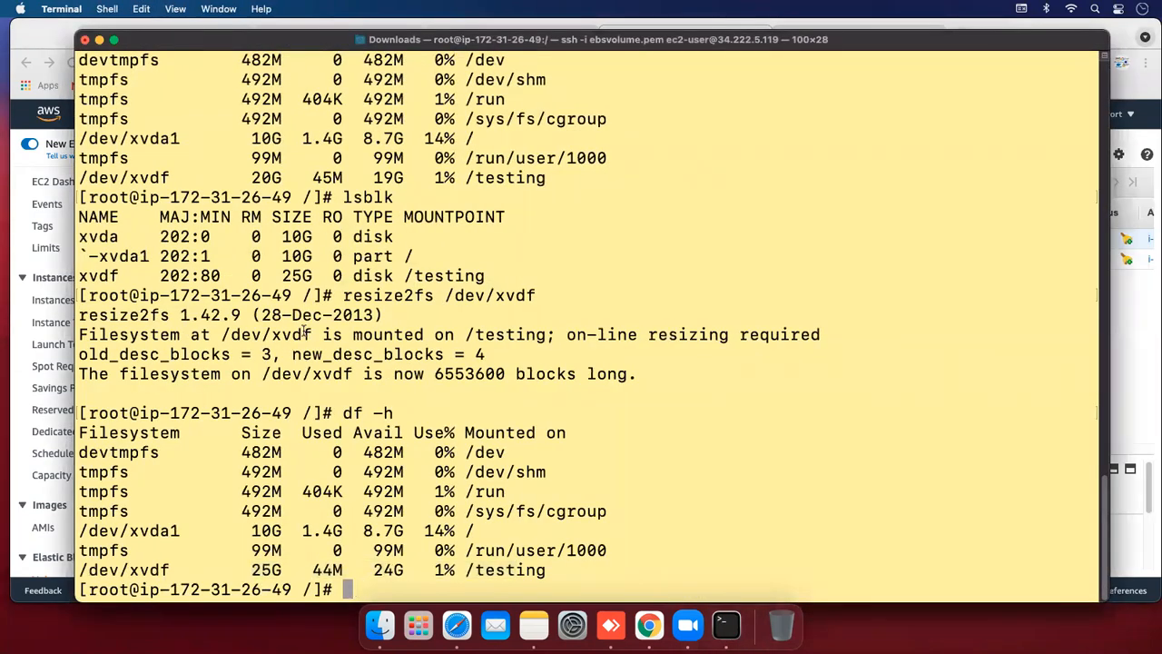
click(100, 40)
click(177, 263)
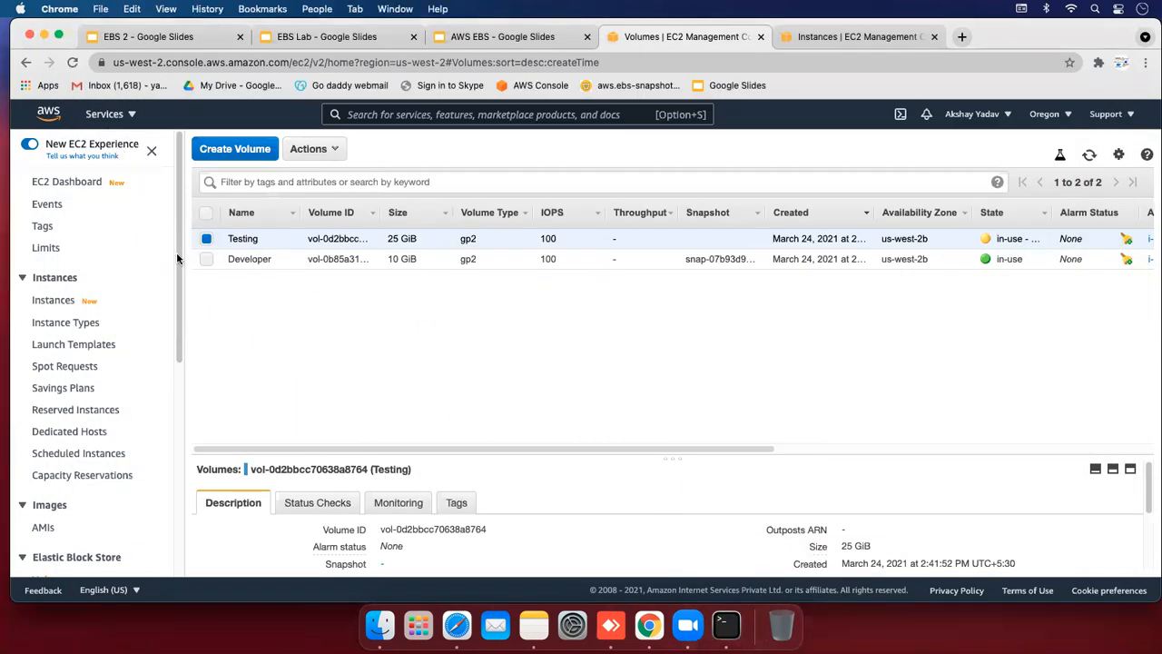
Open the EC2 Instances list showing Developer running and Server1, Server2 terminated
scroll(177, 263, down, 2)
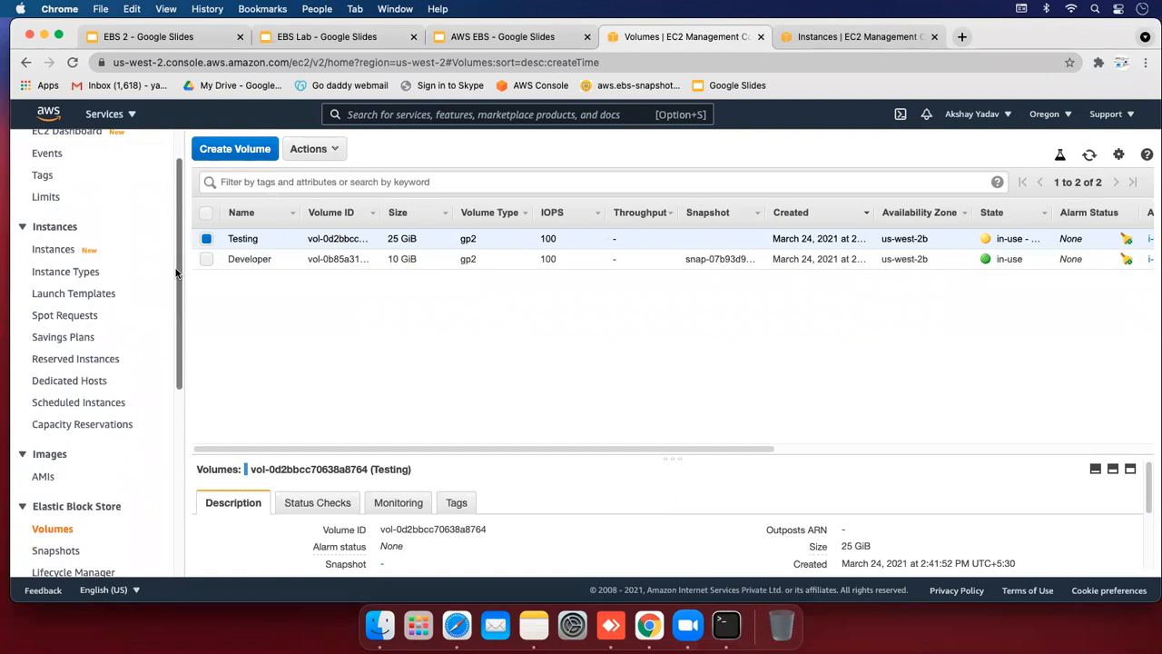
scroll(176, 246, up, 2)
scroll(179, 254, up, 1)
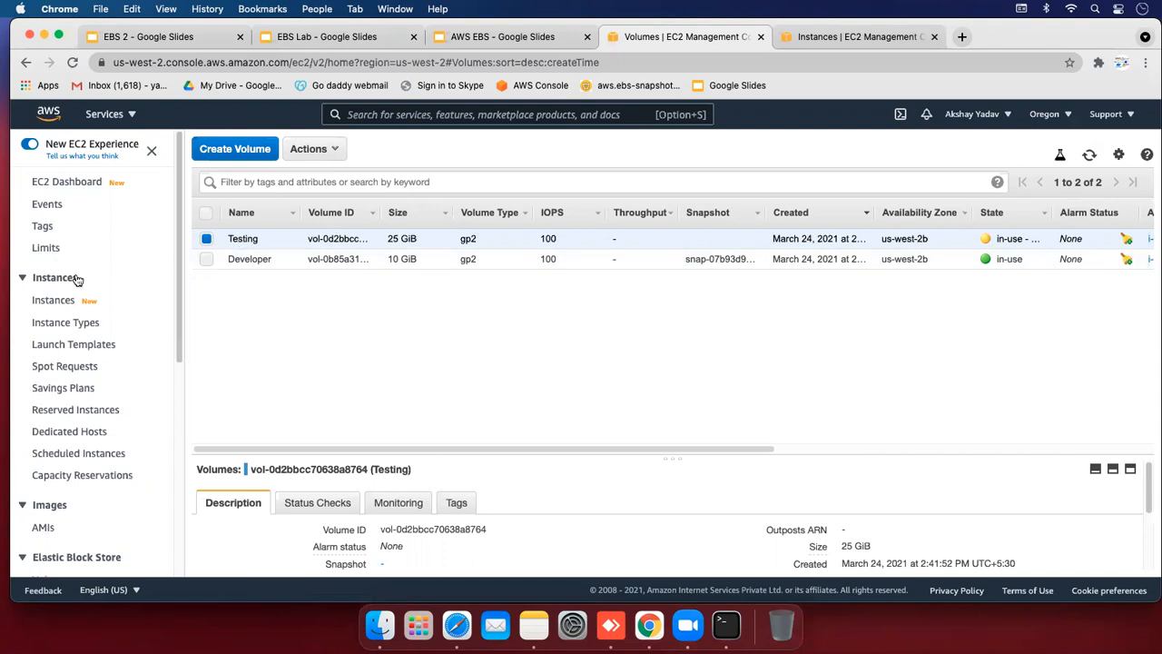
click(35, 299)
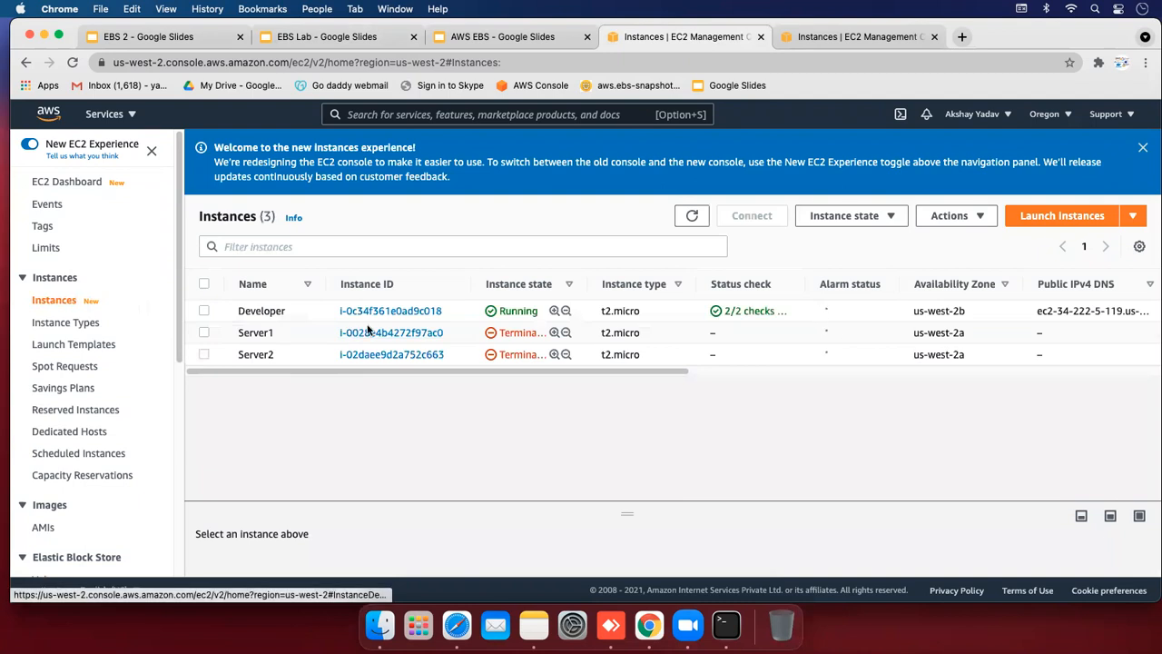
Start a launch with the Amazon Linux 2 AMI, t2.micro, and the default 8 GiB root volume
click(1020, 223)
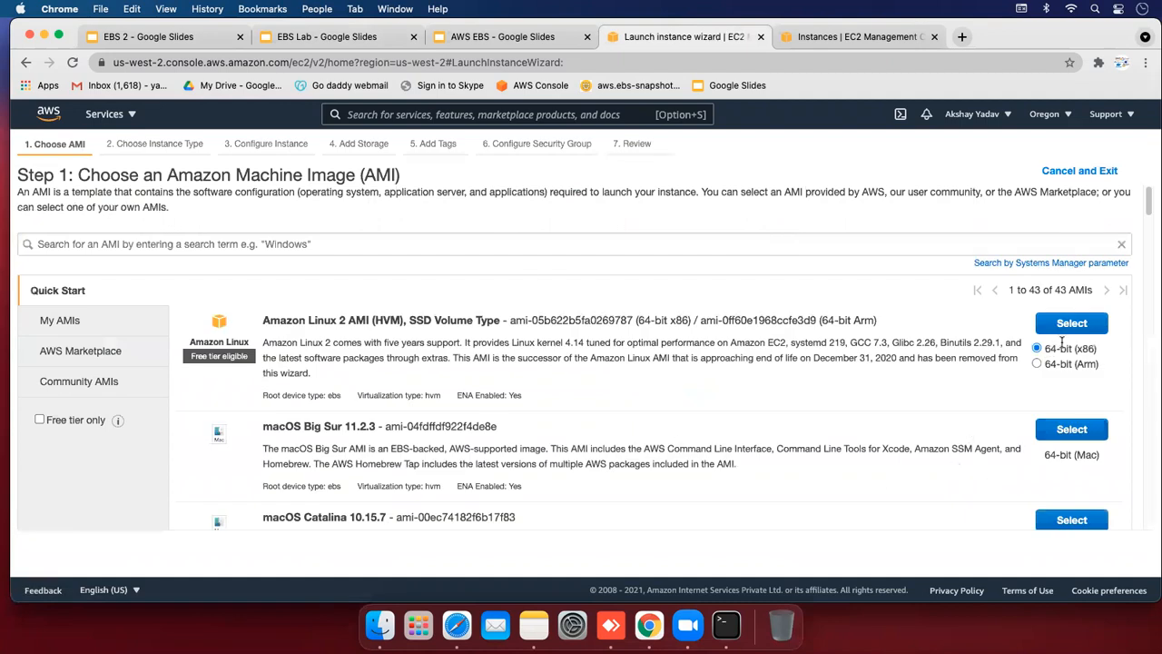
click(1065, 329)
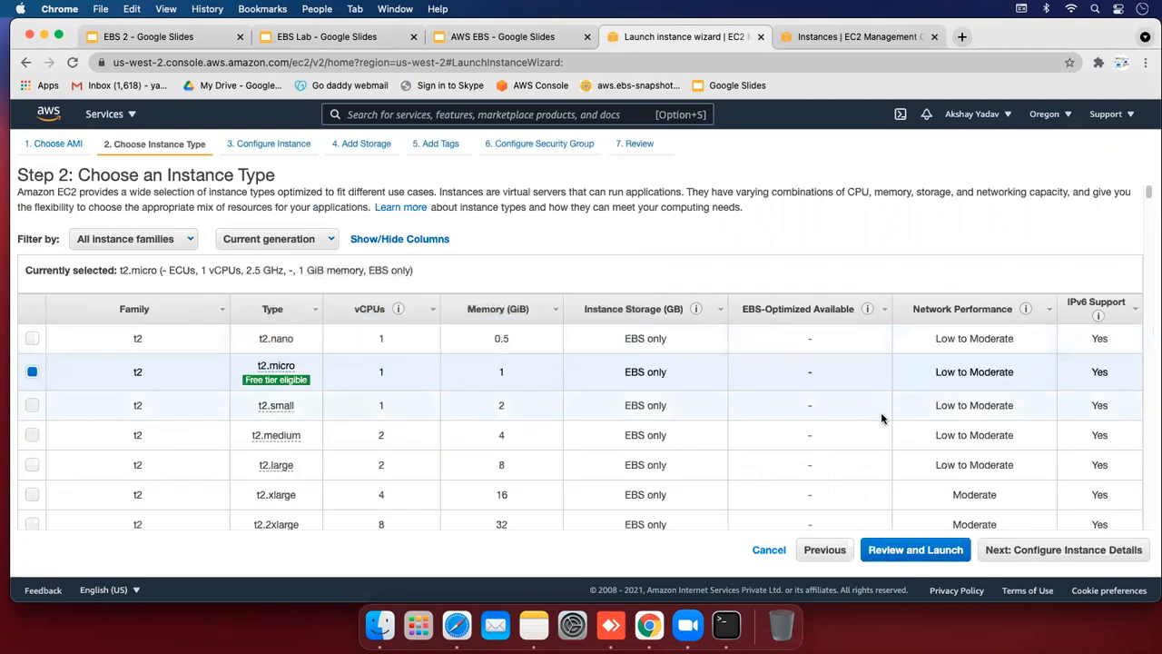
click(1039, 550)
click(1088, 550)
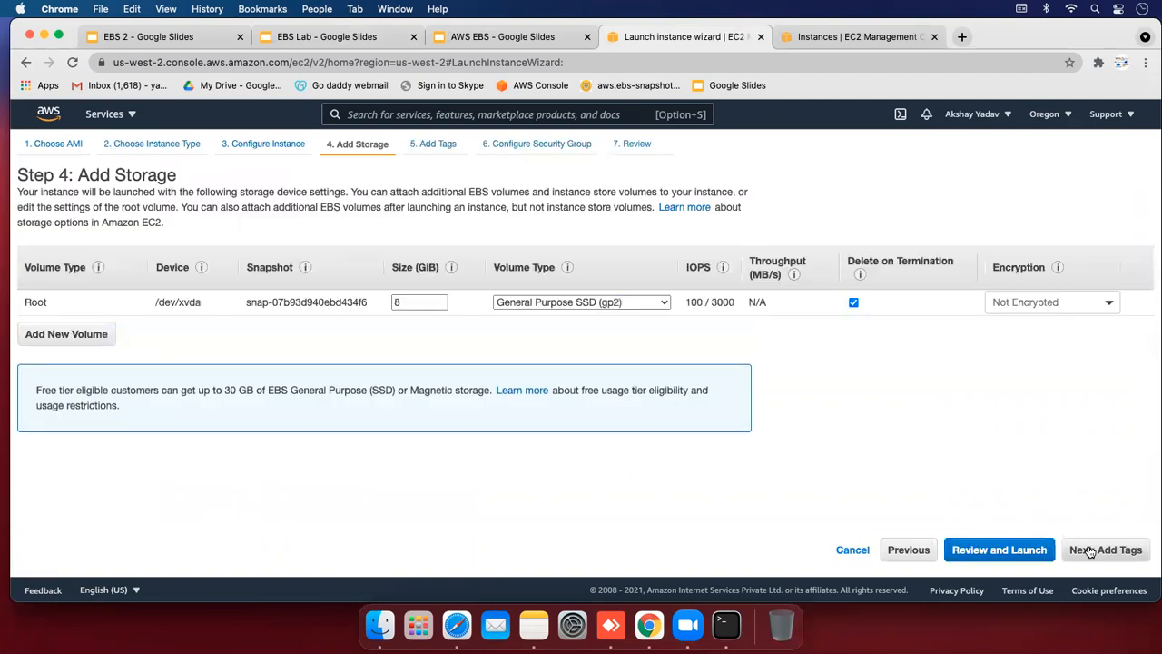
click(403, 301)
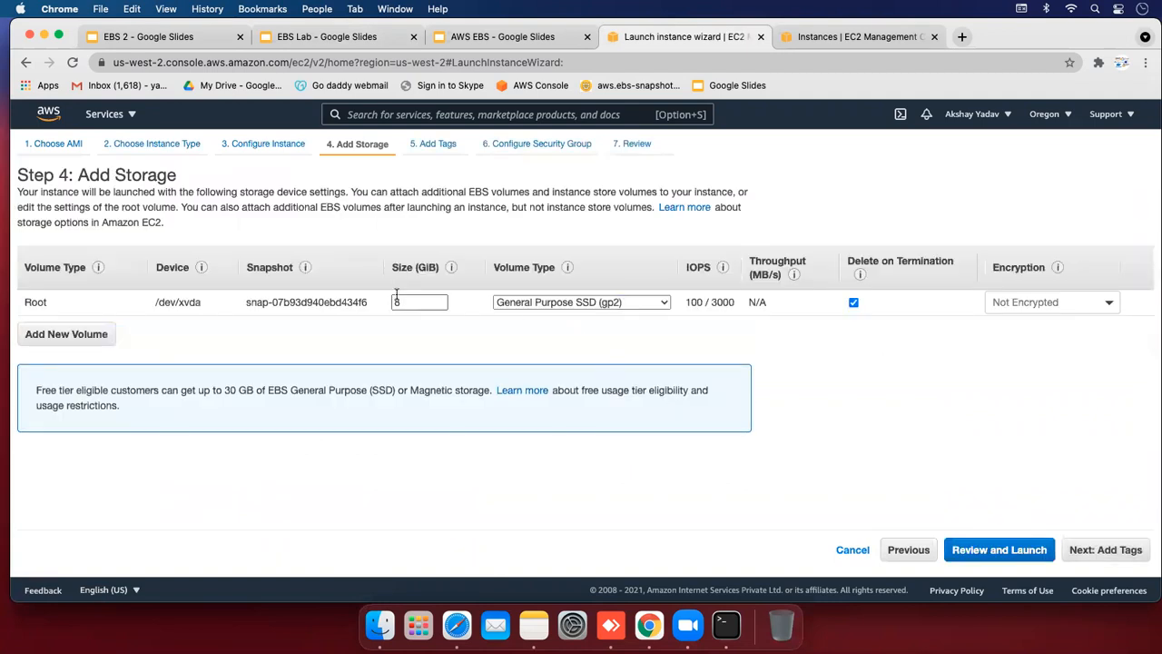
text(1)
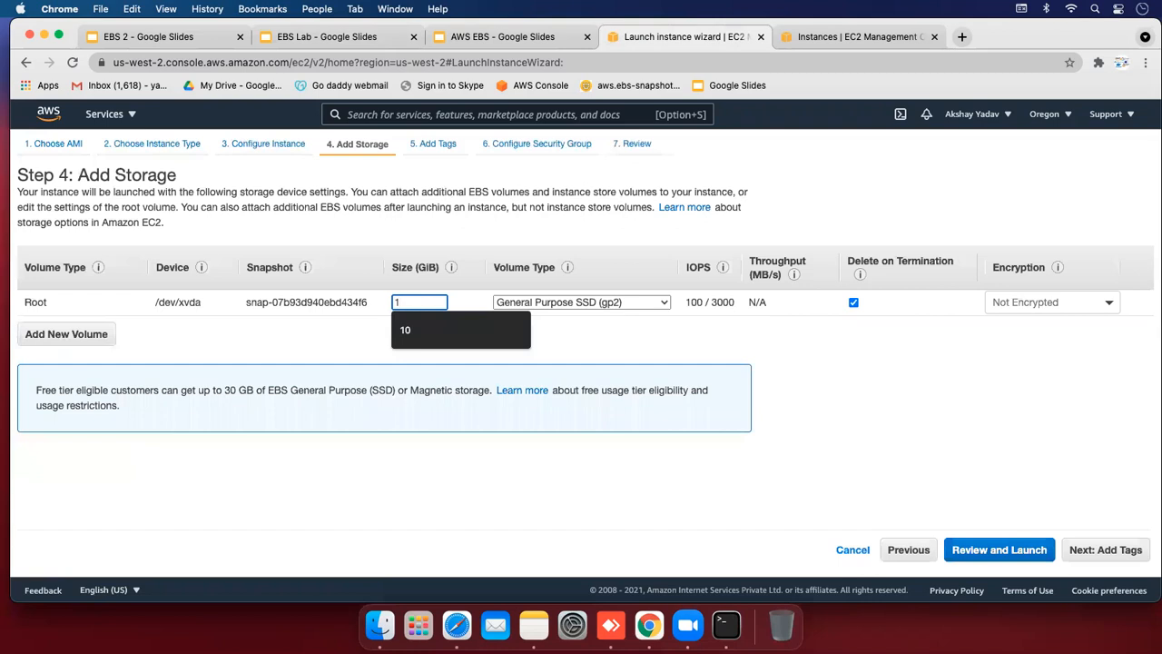
key(BackSpace)
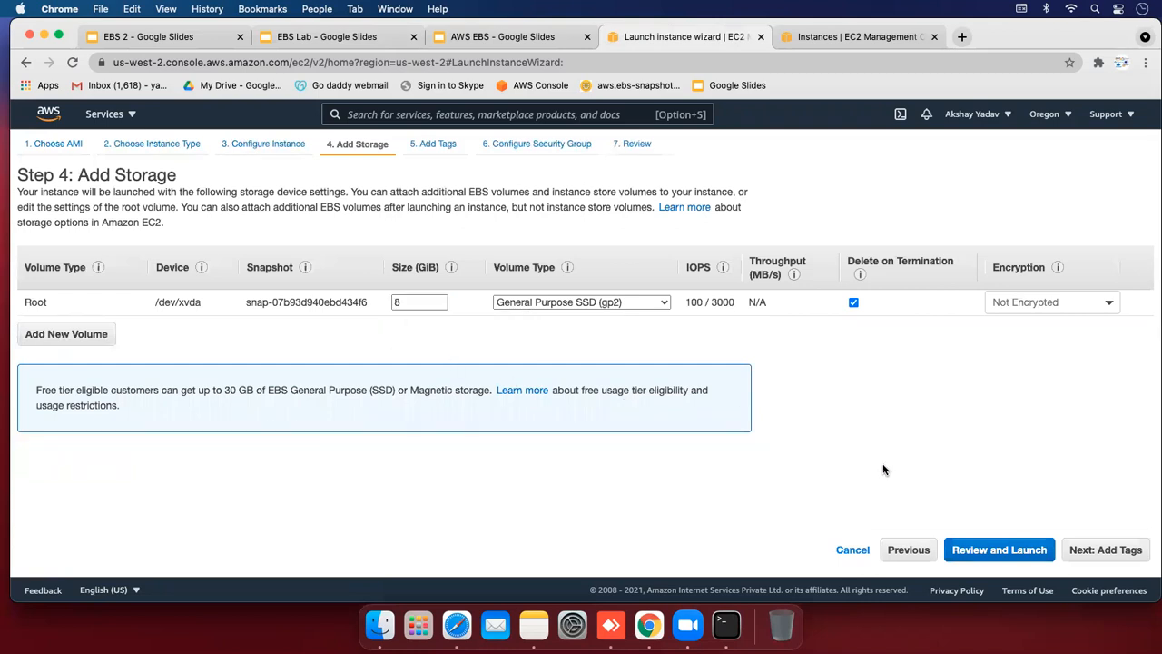
Add the tag name=Admin to the new instance
click(1098, 549)
click(54, 388)
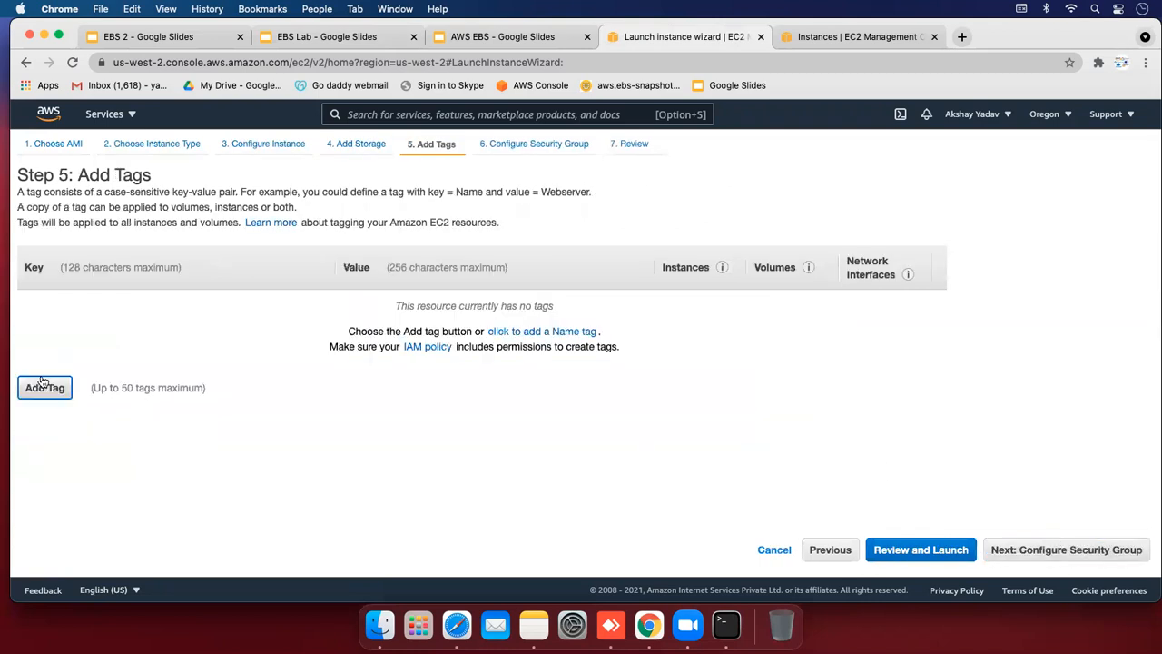
text(name)
key(Tab)
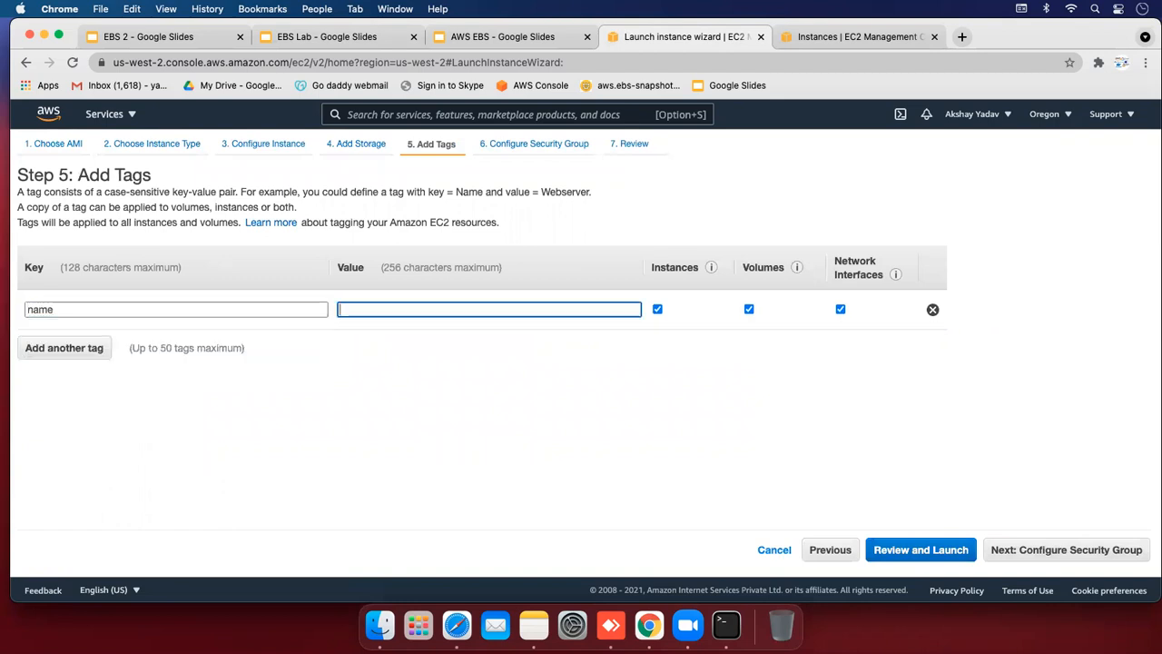
text(Admin)
Review and launch the instance using the ebsvolume key pair
click(1057, 550)
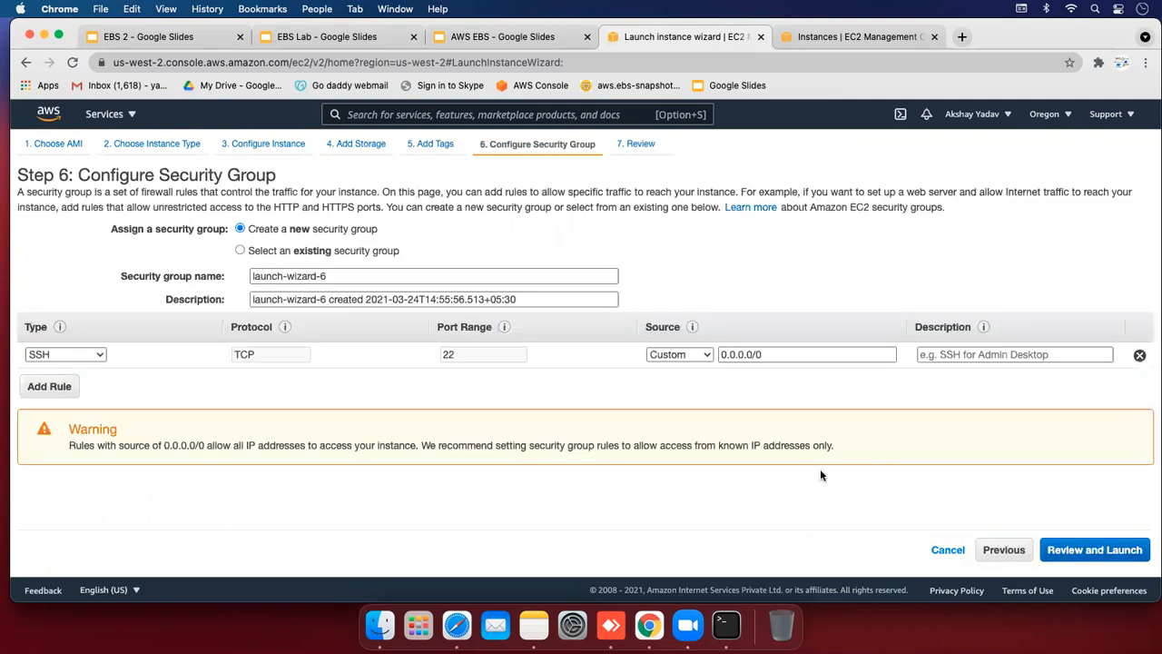
click(1074, 550)
click(1122, 550)
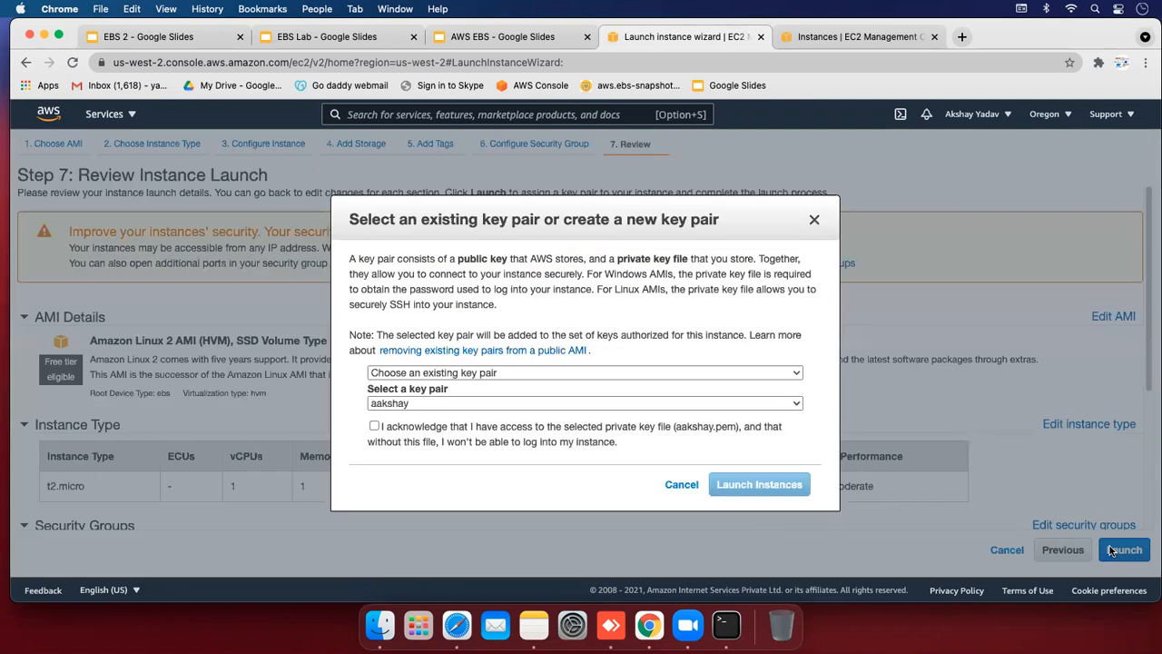
click(581, 405)
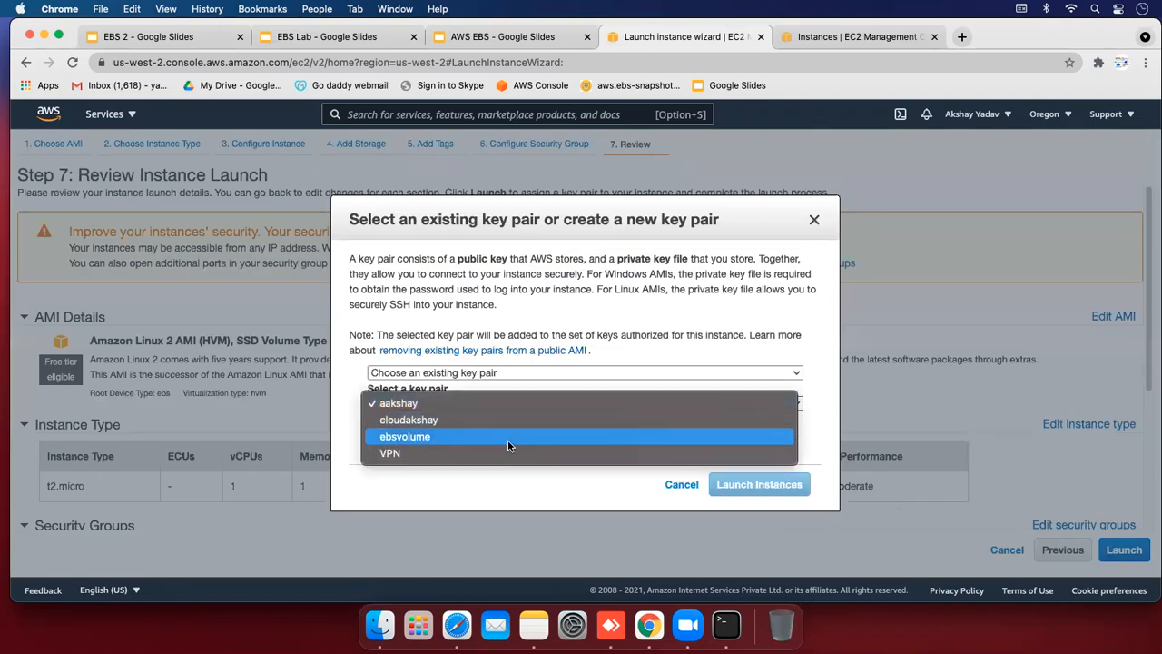
click(509, 445)
click(374, 426)
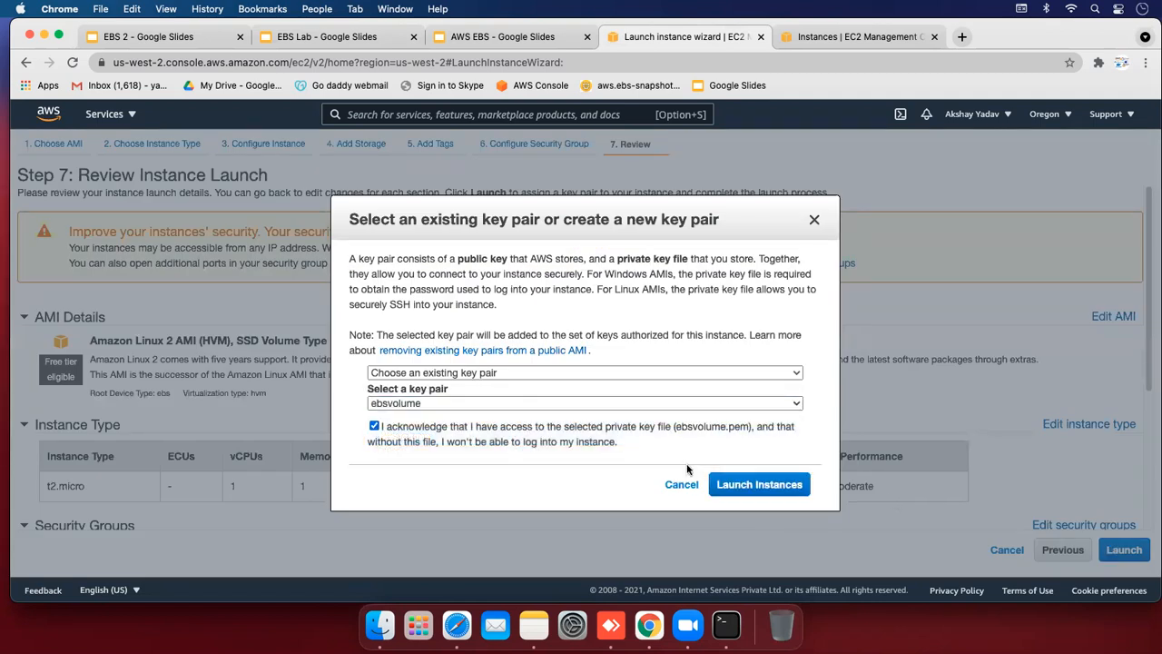
click(774, 483)
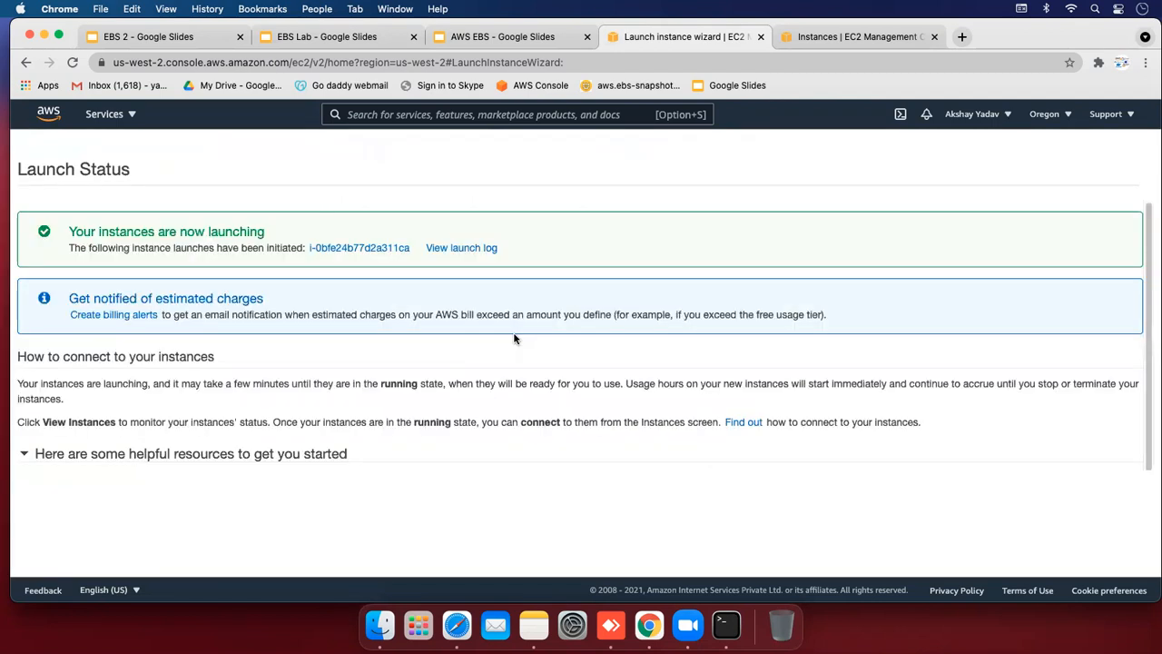
Open the new instance and select its public IP 34.208.4.18
click(318, 248)
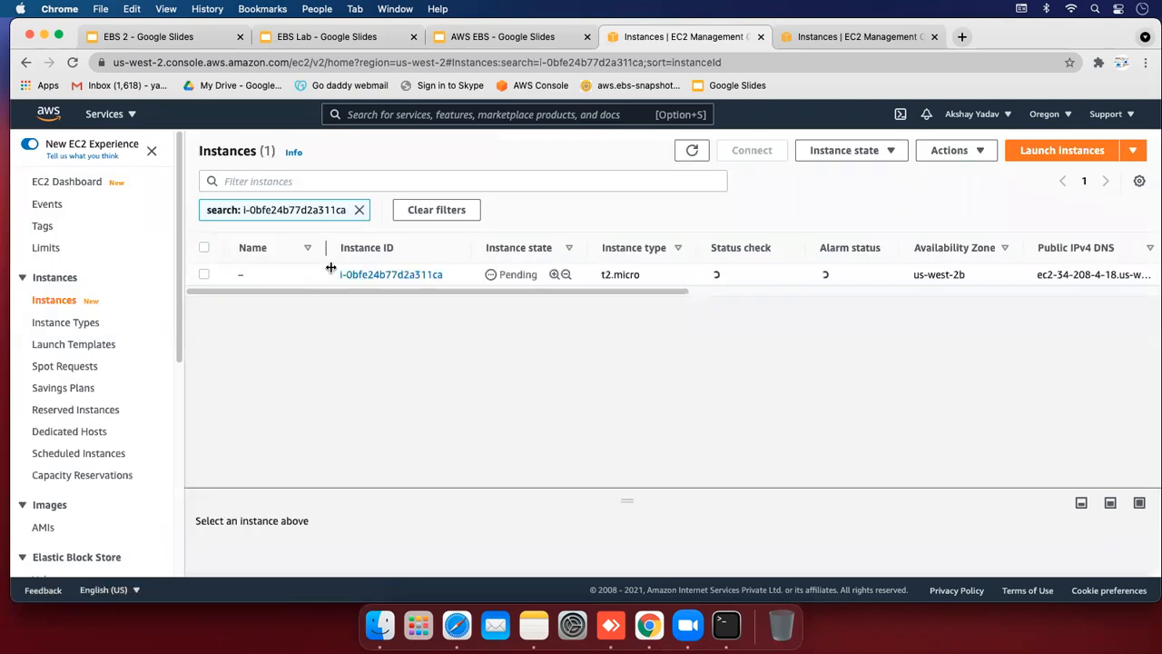
drag(350, 291, 653, 296)
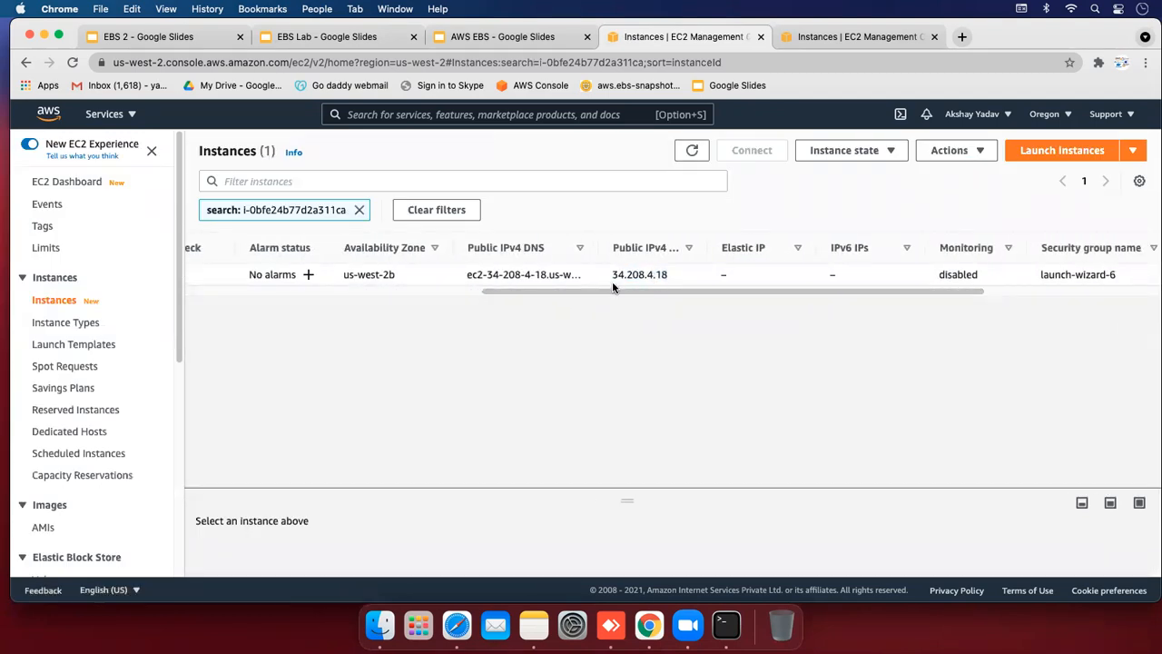
double_click(612, 274)
key(super+c)
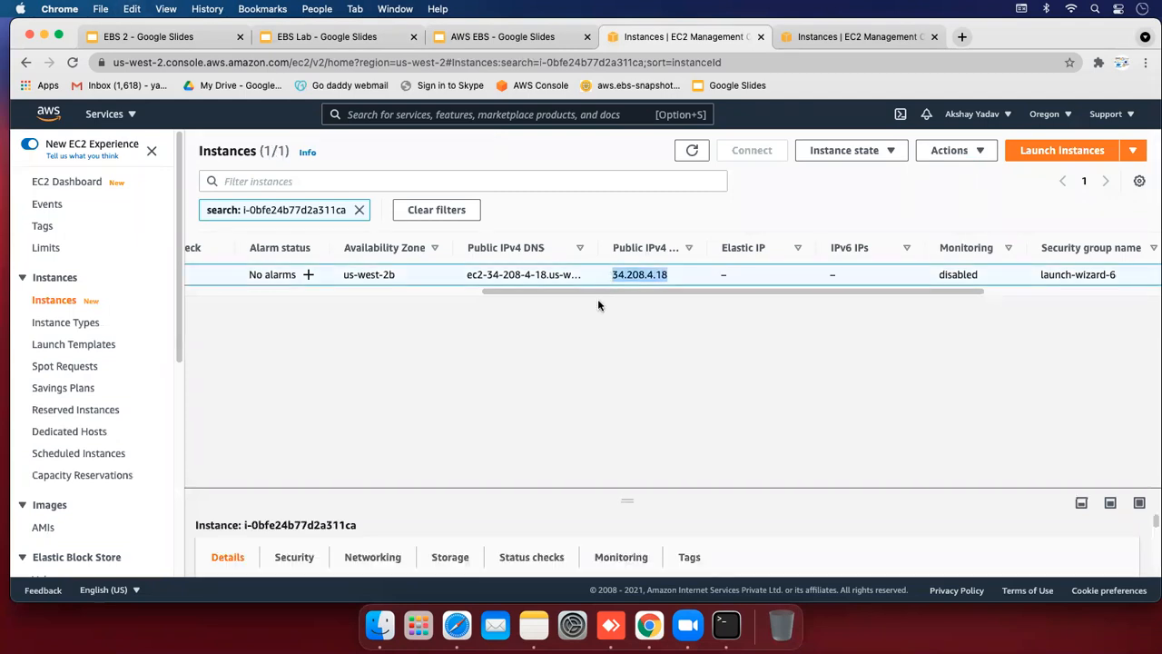
Bring Terminal back to the front via Spotlight search
key(super+space)
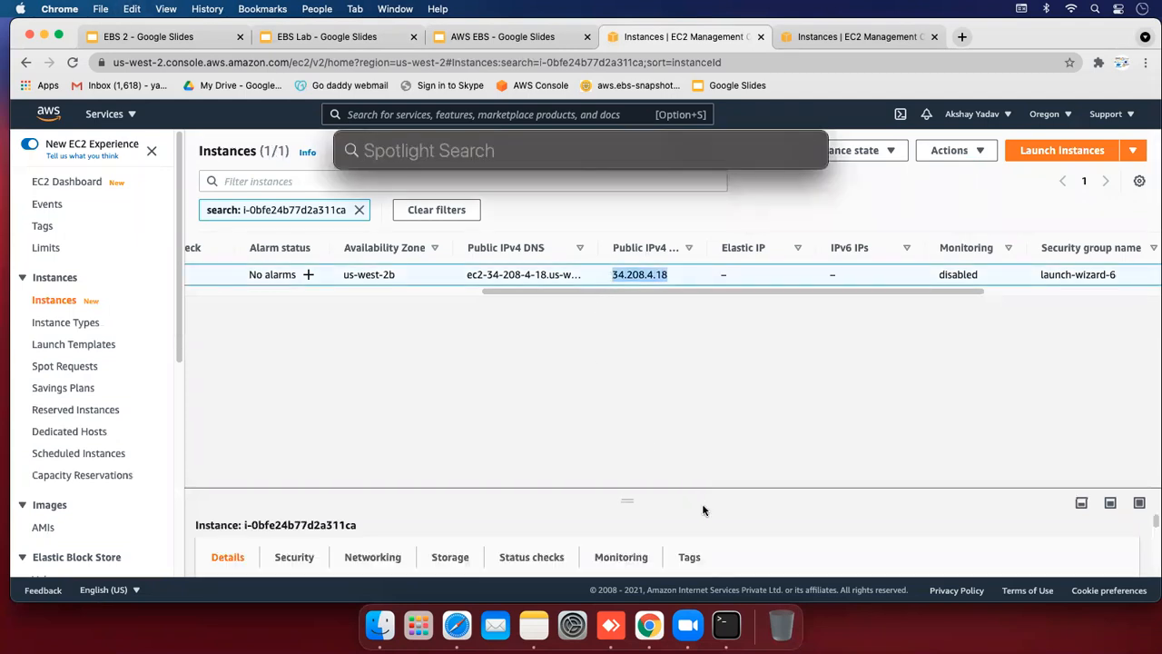
text(ter)
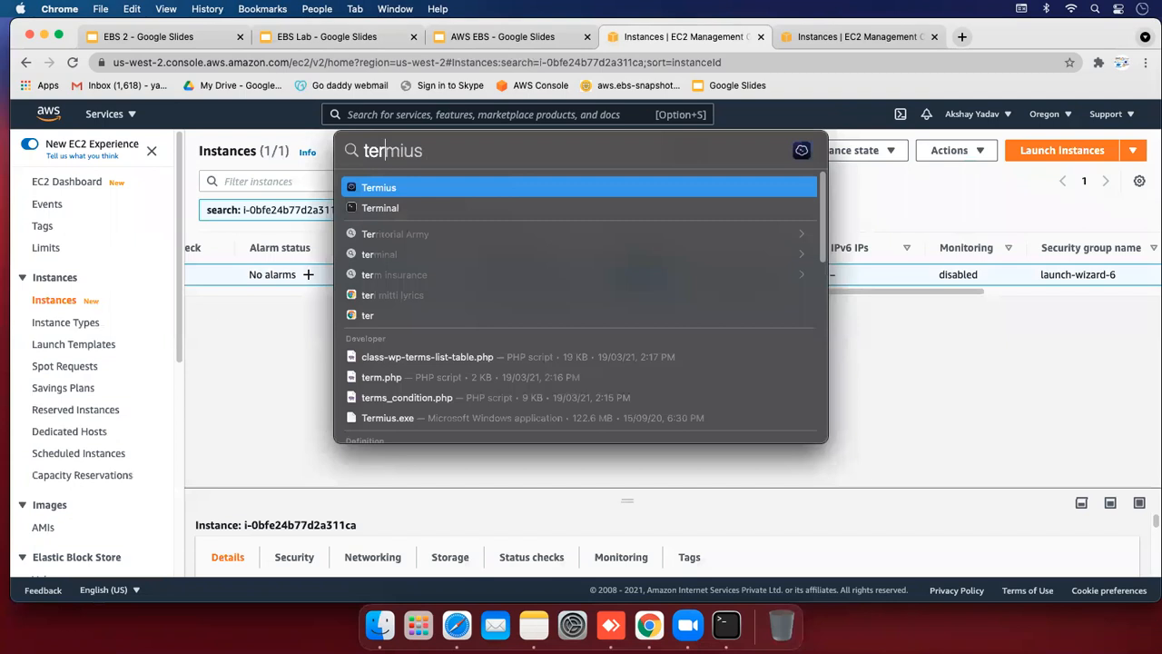
key(Down)
key(Return)
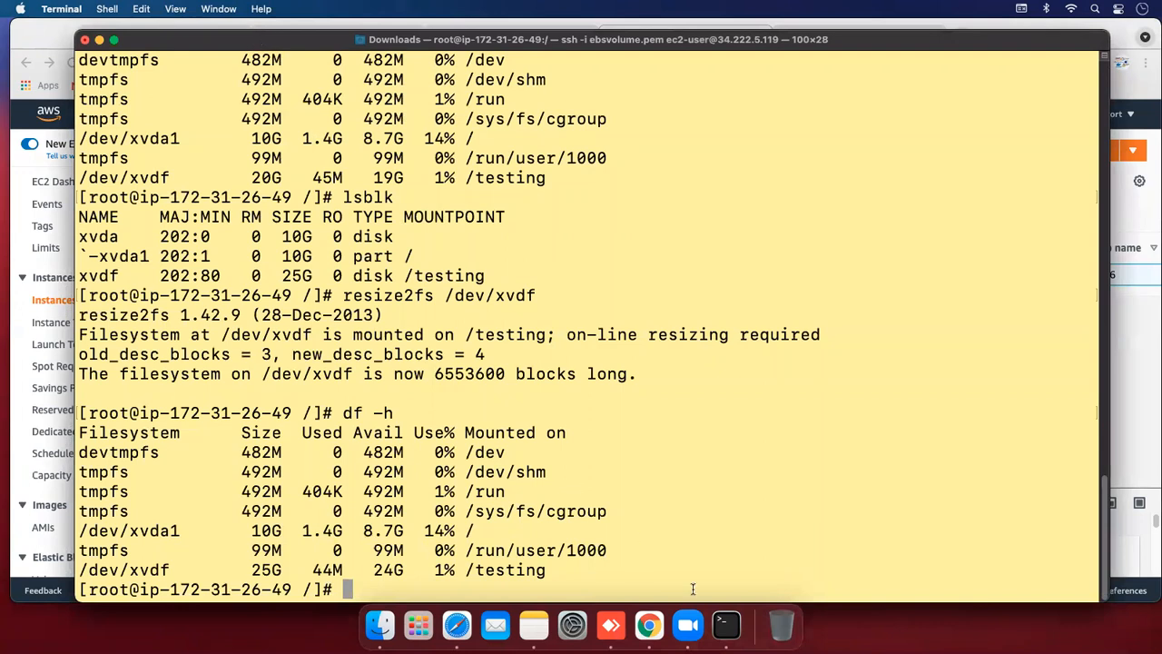
Open a new local terminal window and change into the Downloads folder
right_click(727, 625)
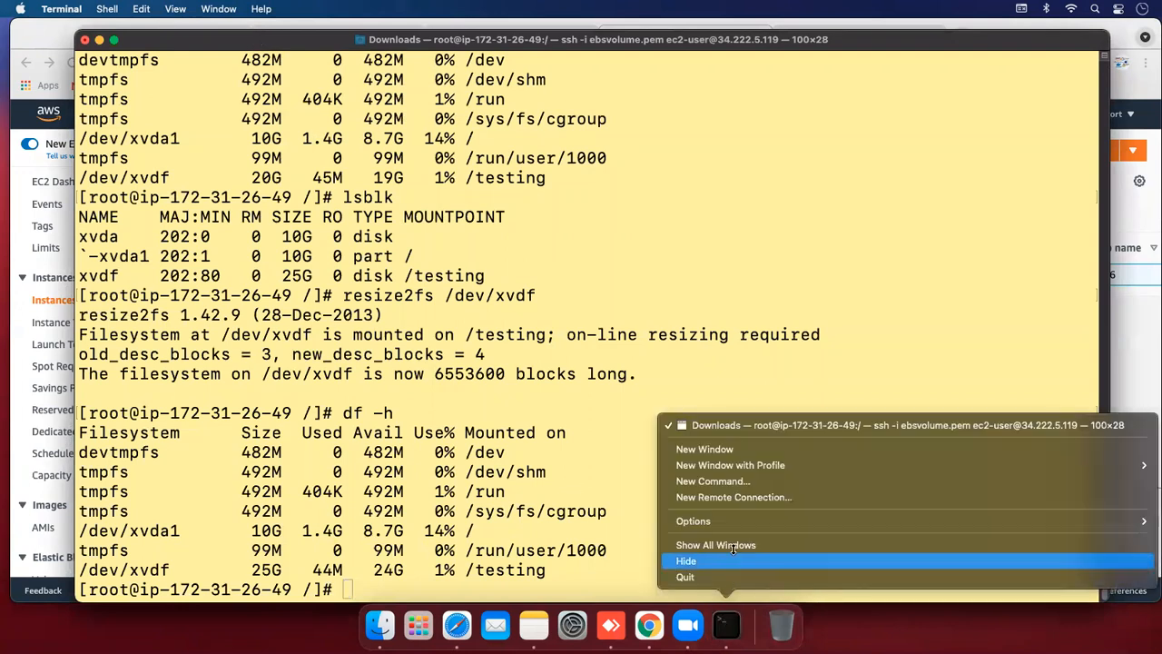
click(720, 449)
drag(257, 37, 435, 88)
text(cd Downlo)
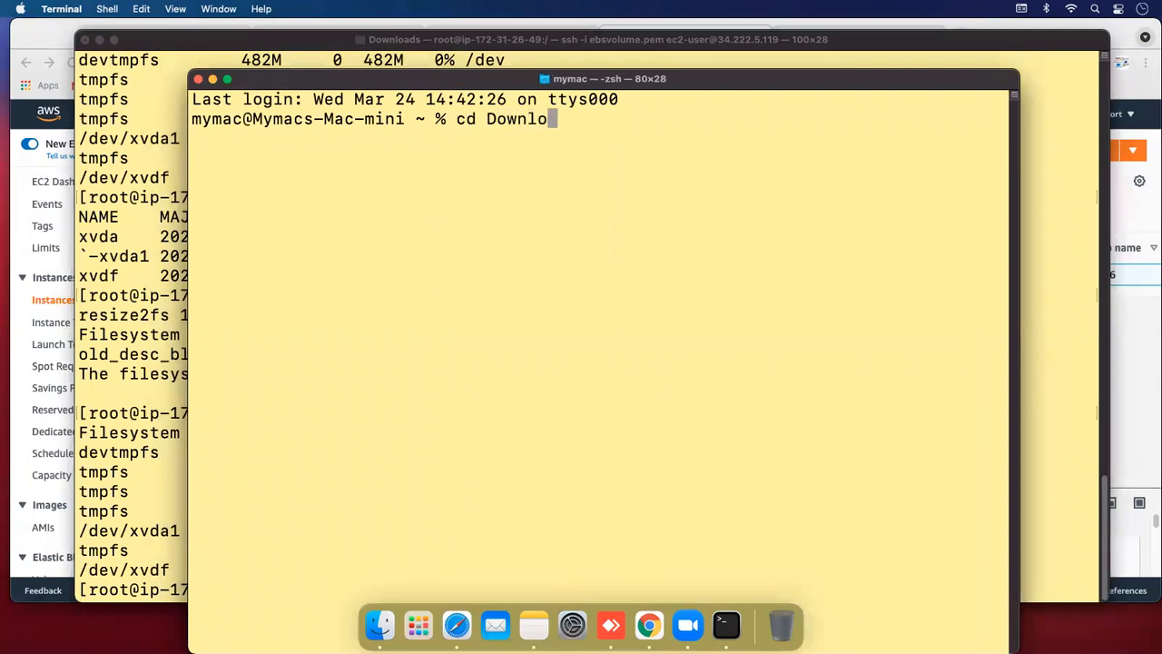
text(ads)
key(Return)
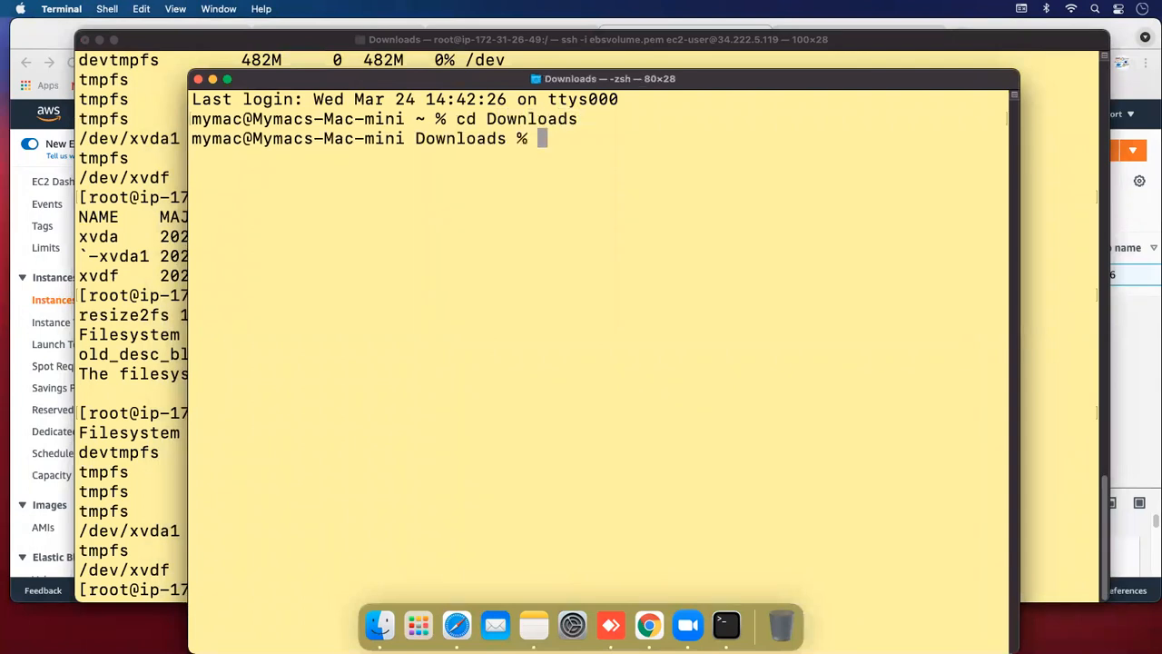
SSH into 34.208.4.18 as ec2-user with ebsvolume.pem, accepting the host key
text(ssh -i eb)
key(Tab)
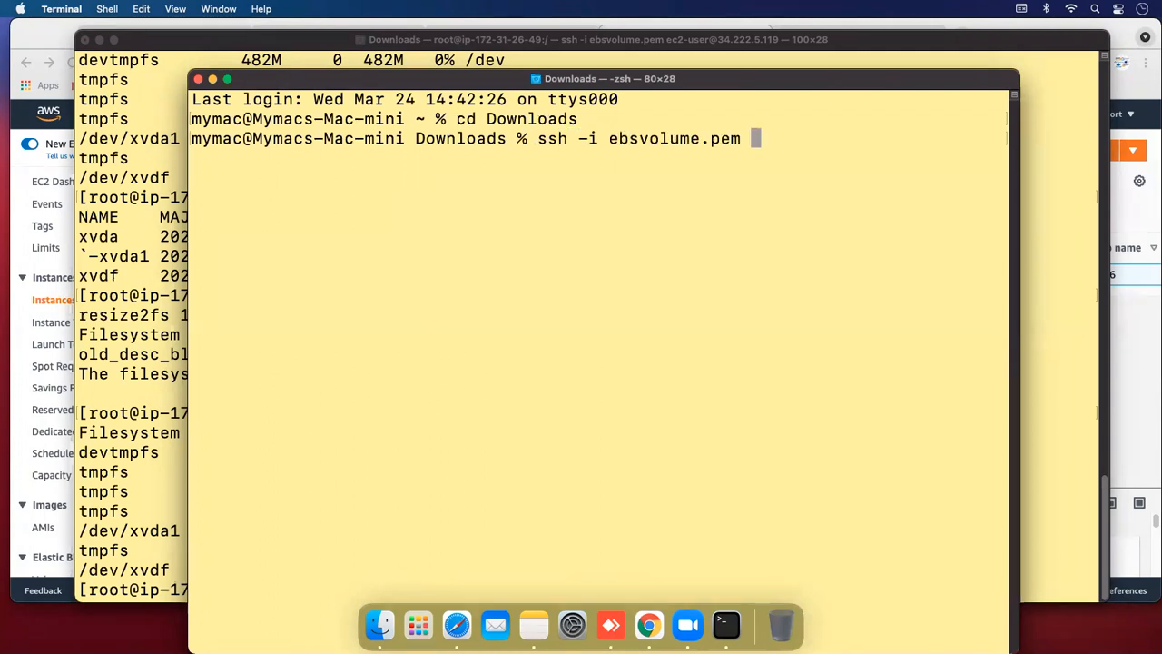
text(ec2-ue)
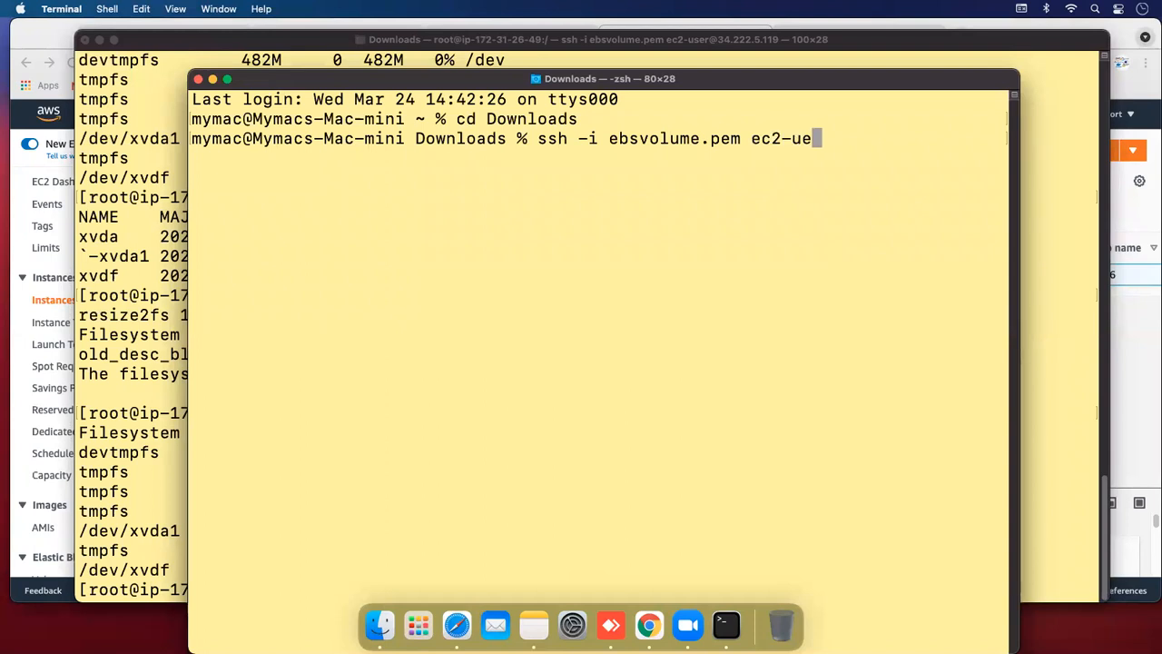
key(BackSpace)
text(se)
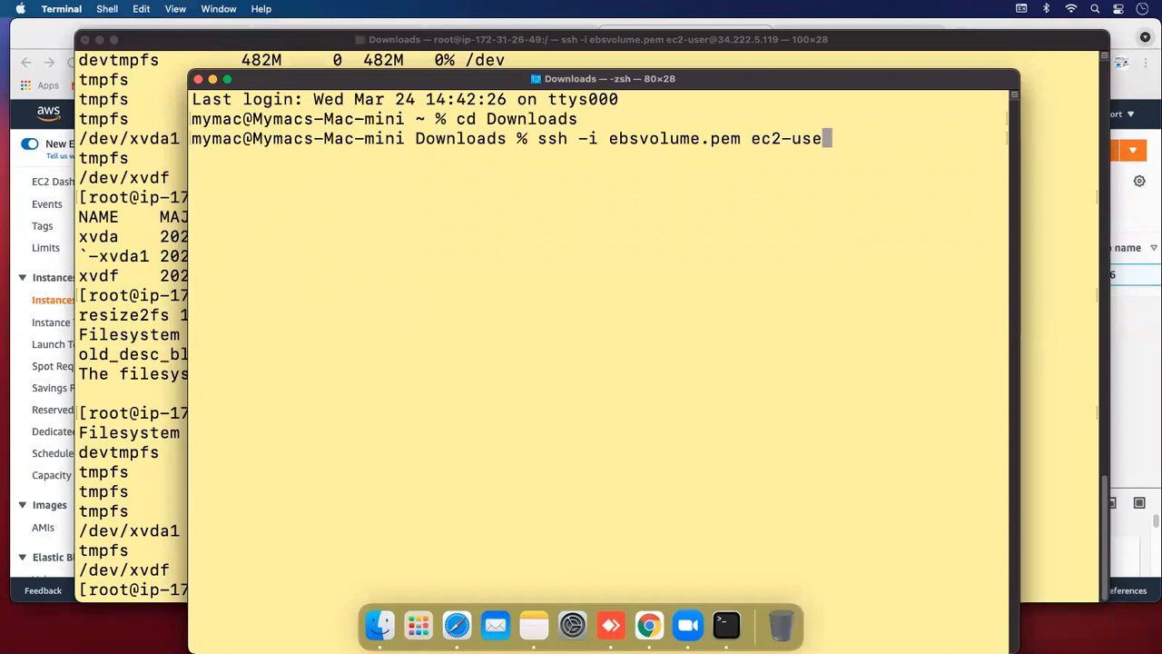
text(r@)
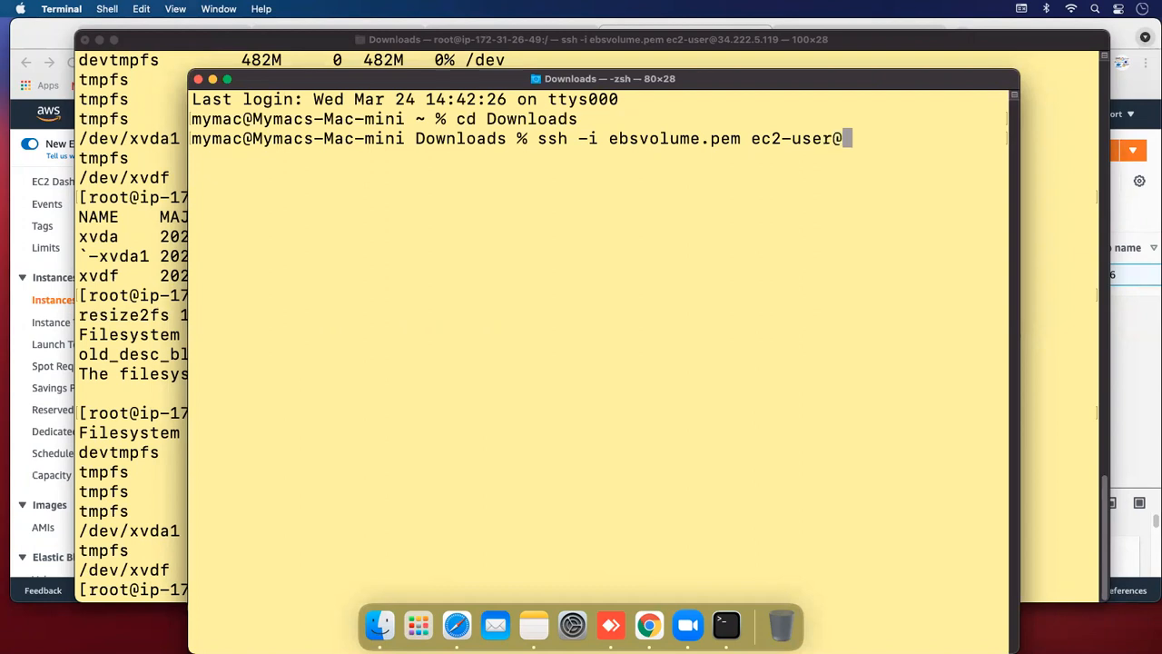
right_click(484, 255)
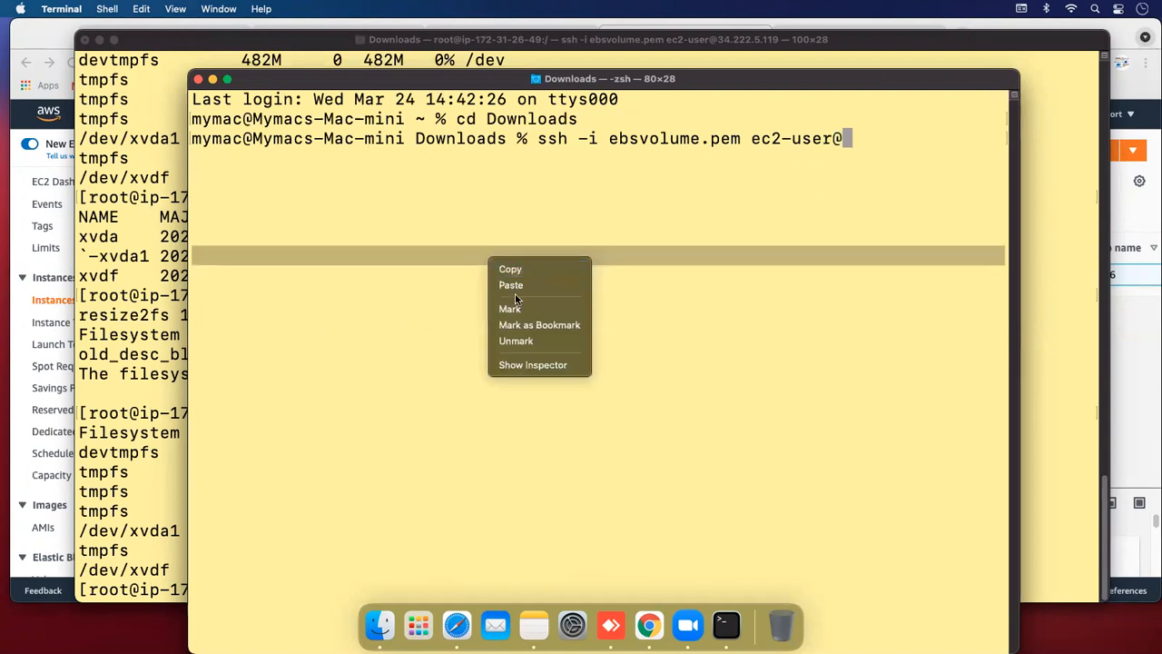
click(509, 284)
key(Return)
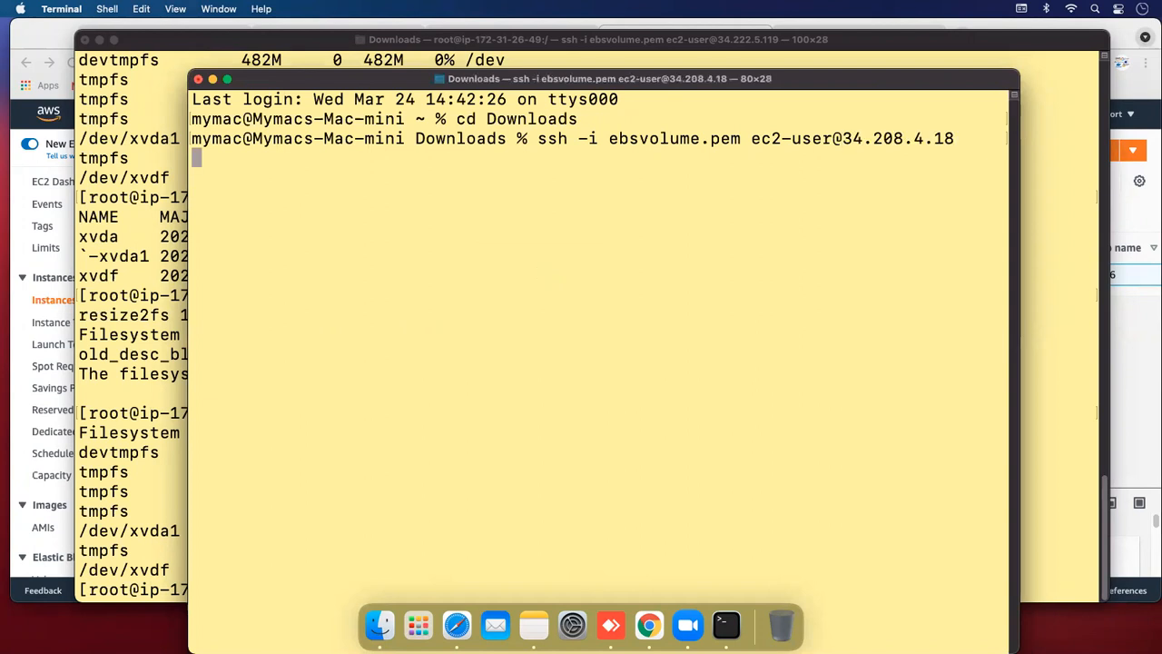
text(yes)
key(Return)
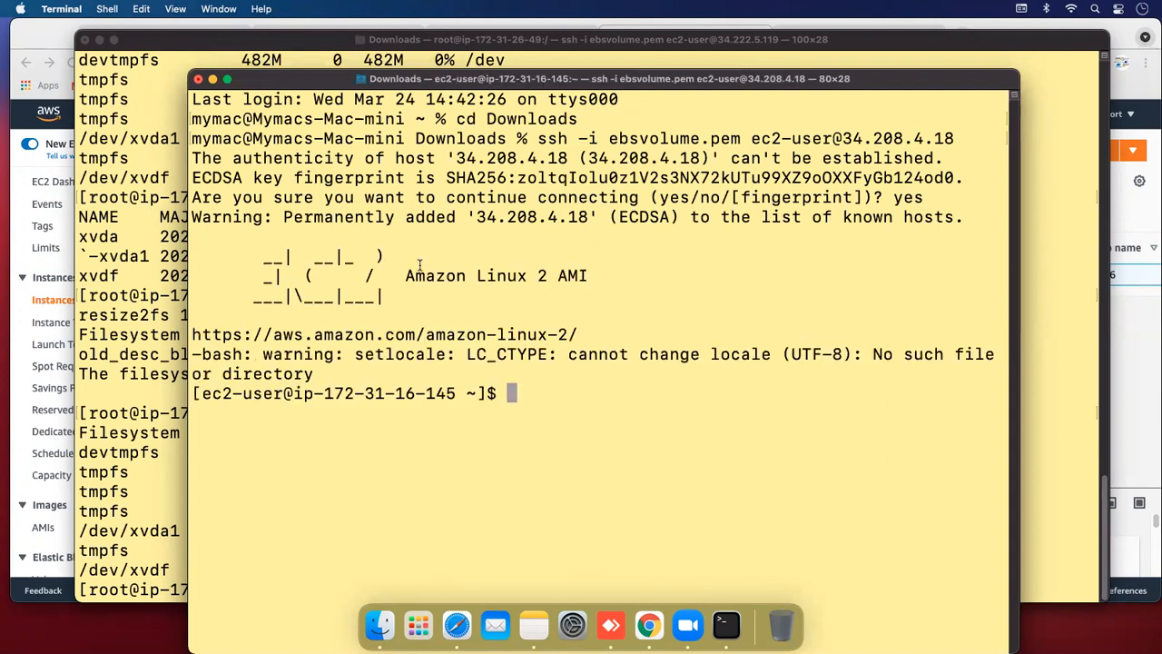
Become root with sudo su and run df -h, noting /dev/xvda1 is only 8.0G
text(df -)
key(BackSpace)
key(BackSpace)
key(BackSpace)
key(BackSpace)
text(sudo su)
key(Return)
text(df -h)
key(Return)
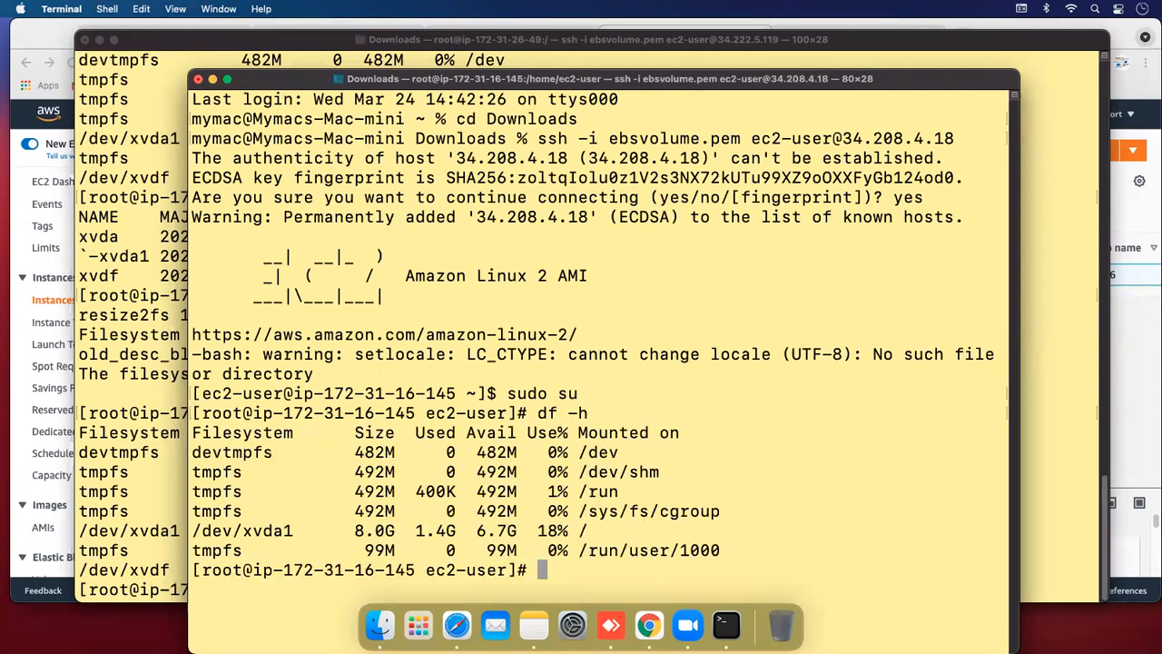
drag(350, 533, 503, 533)
click(541, 528)
drag(536, 79, 535, 70)
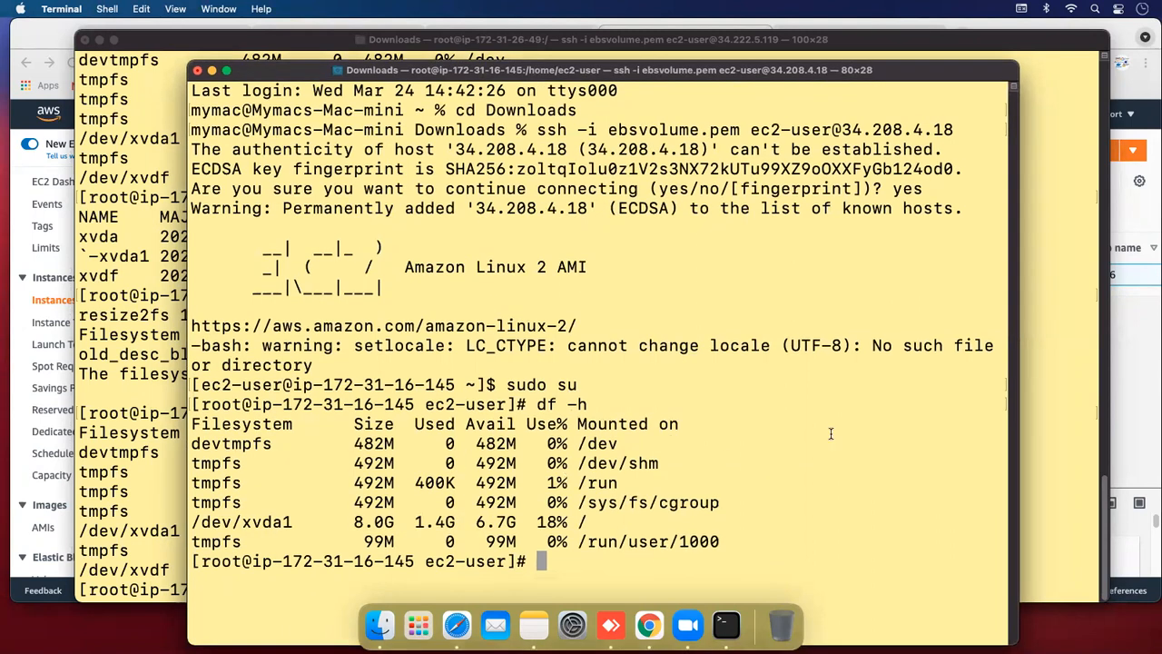
click(1067, 394)
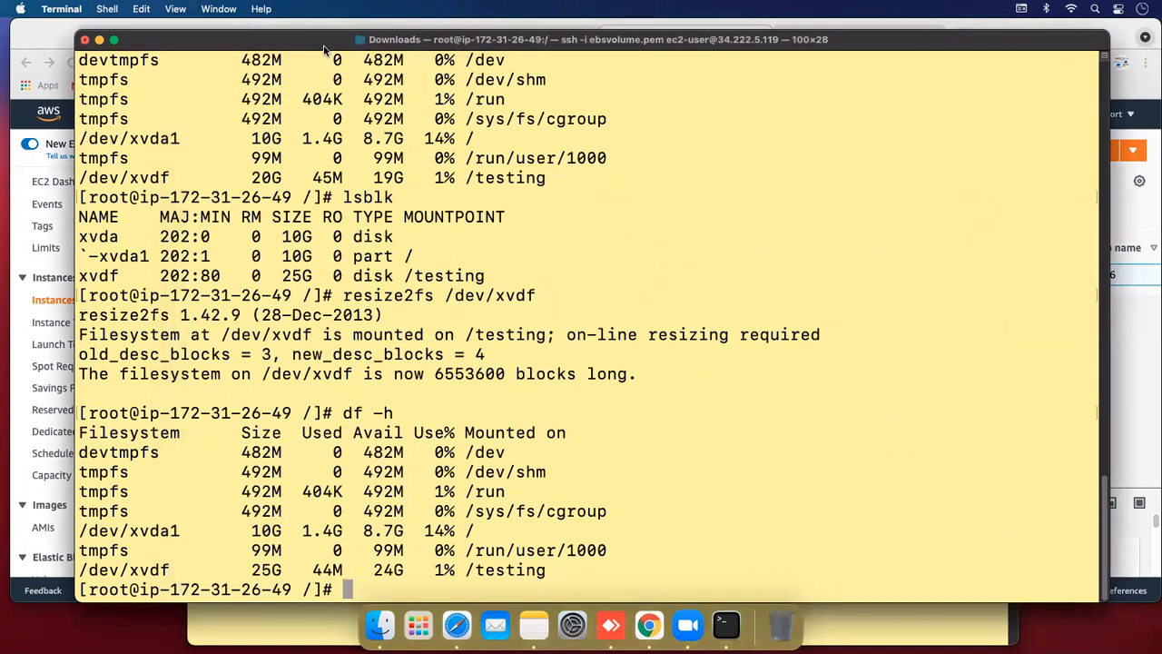
On the first instance, unmount /testing and confirm df -h no longer lists it
drag(329, 49, 321, 51)
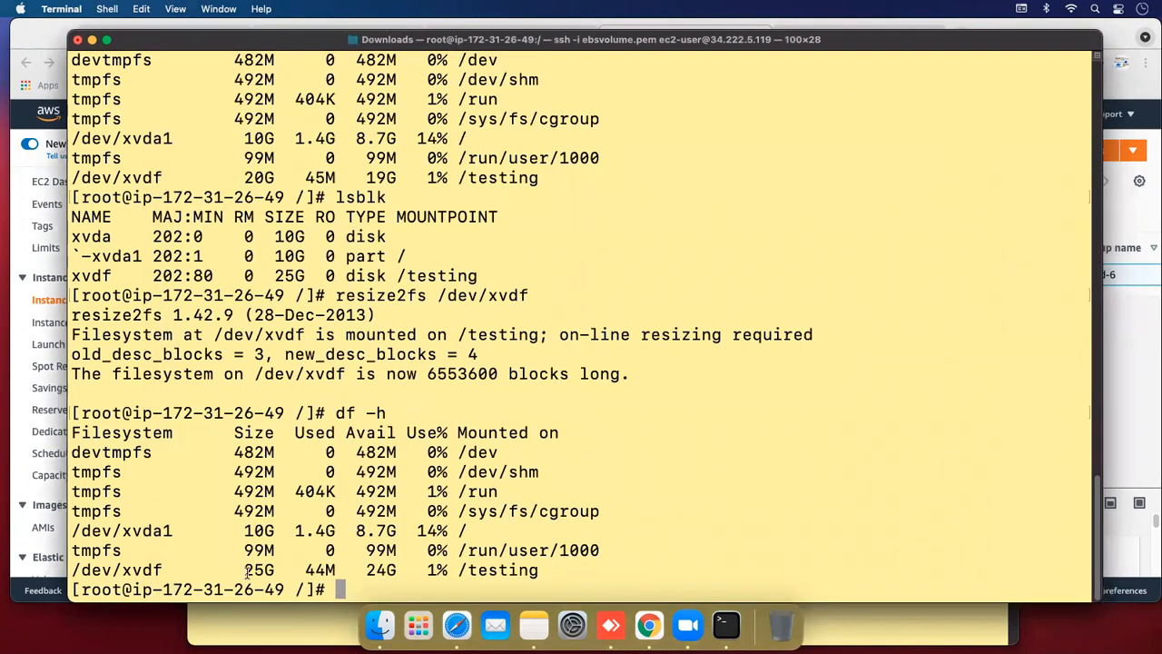
text(df -h)
key(Return)
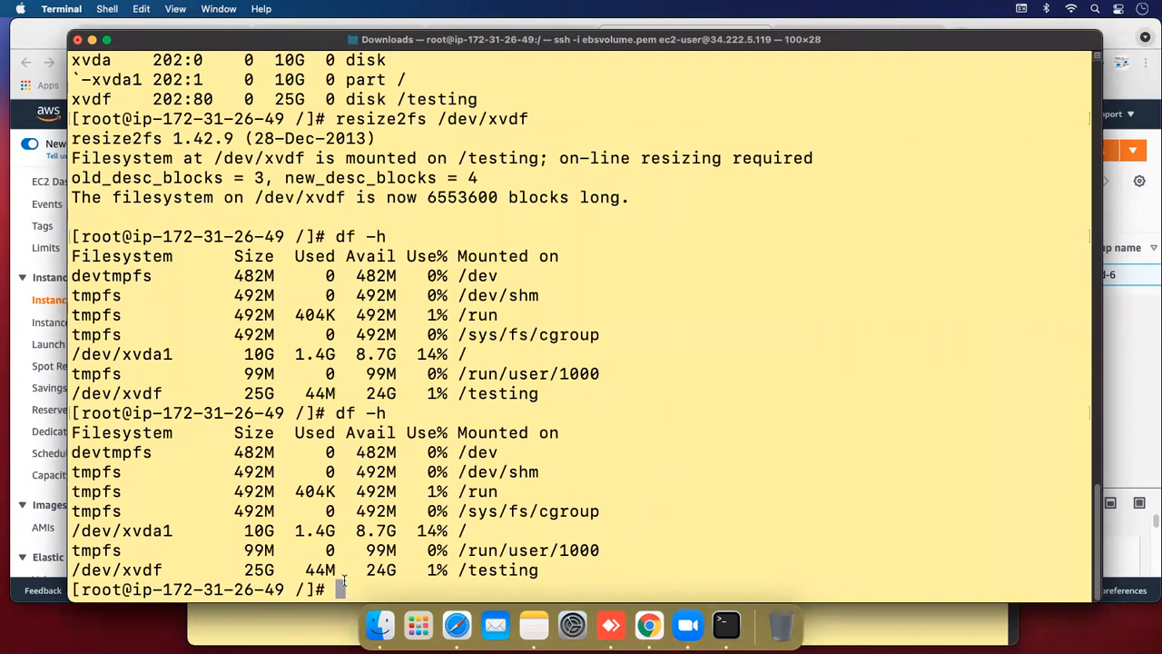
text(un)
key(BackSpace)
text(mount )
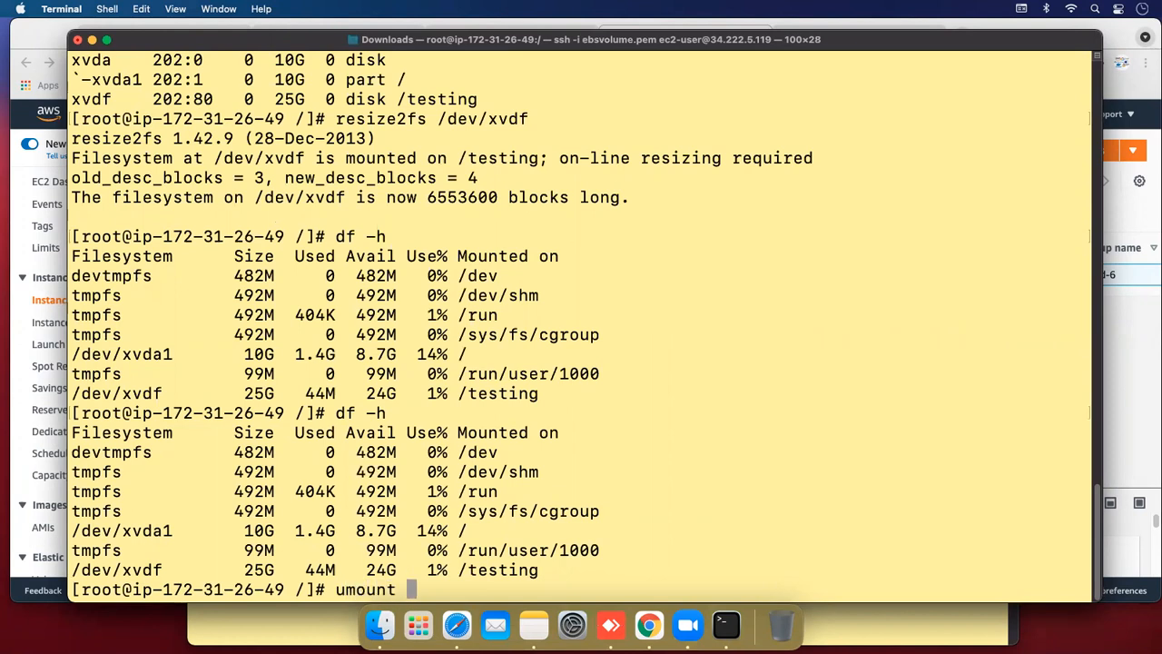
text(/testing)
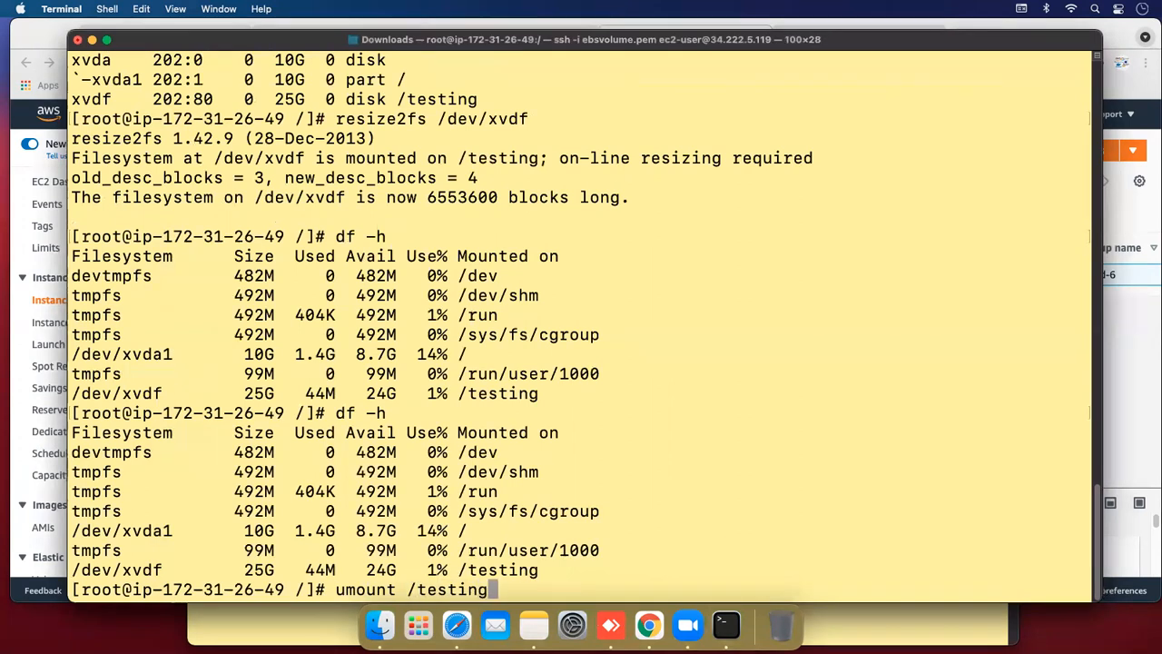
key(Return)
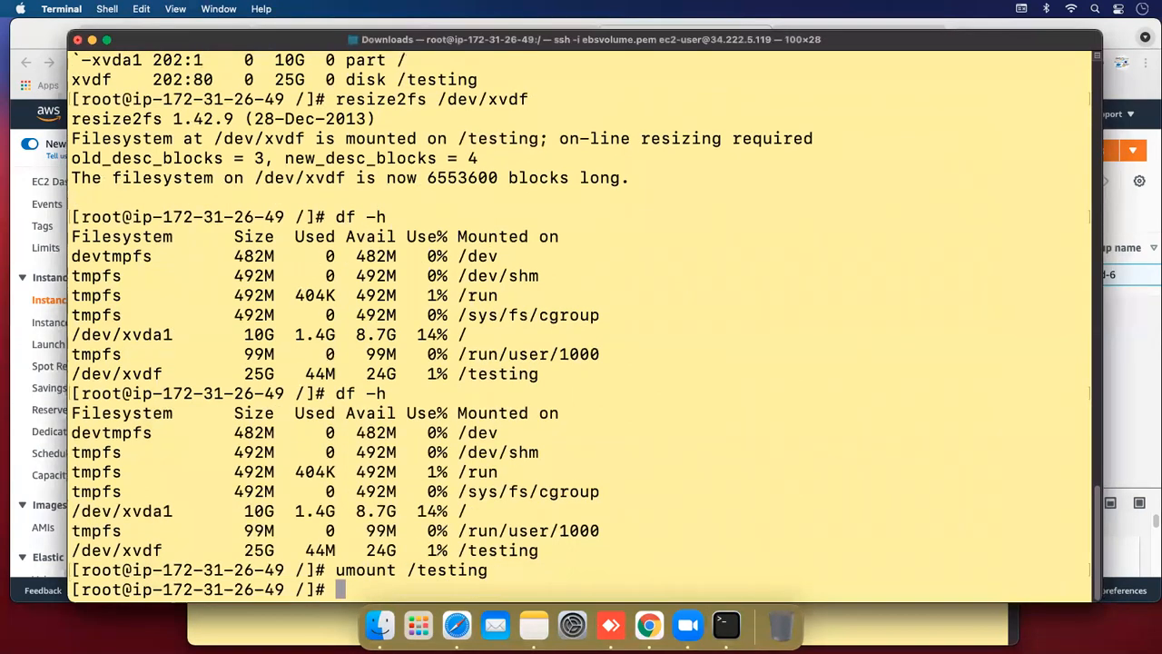
text(df -h)
key(Return)
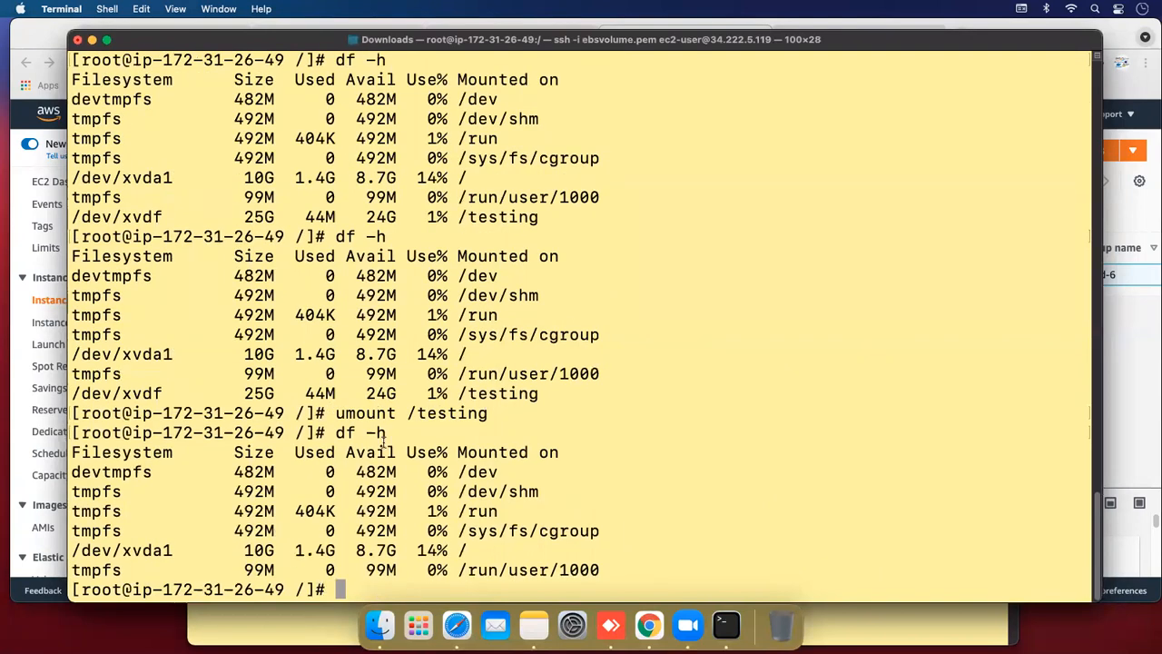
drag(413, 415, 473, 416)
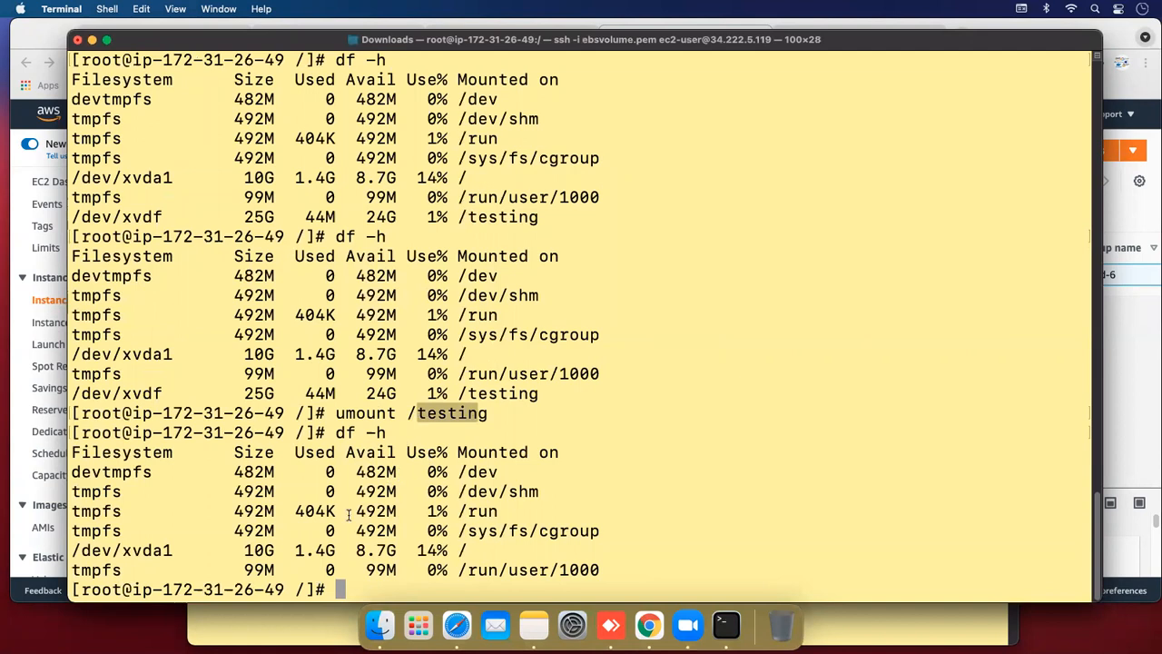
click(332, 568)
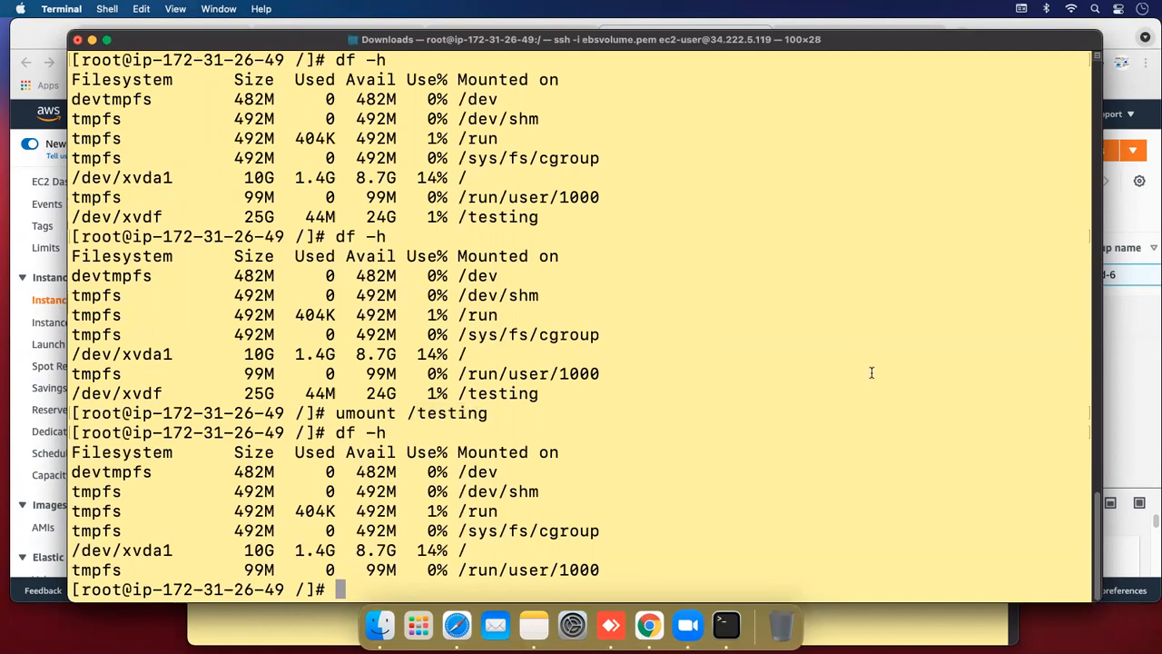
Return to the EC2 Instances page showing the new t2.micro instance running
click(1134, 352)
drag(520, 296, 196, 283)
scroll(161, 349, down, 3)
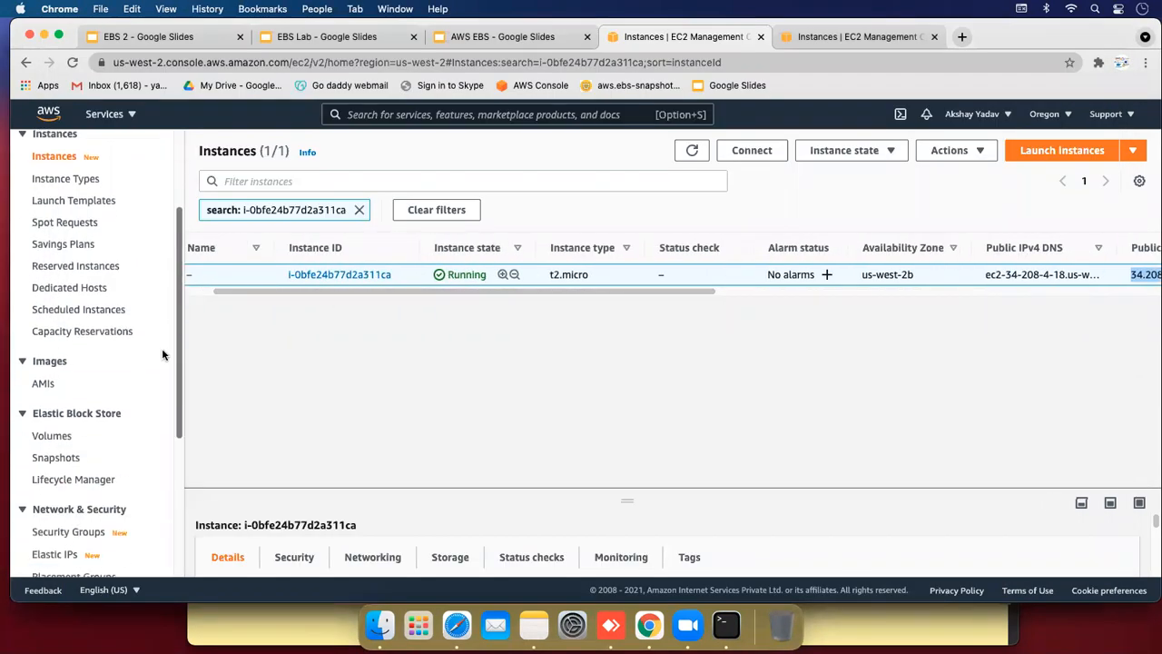
Detach the 25 GiB Testing volume from the Volumes list
click(56, 436)
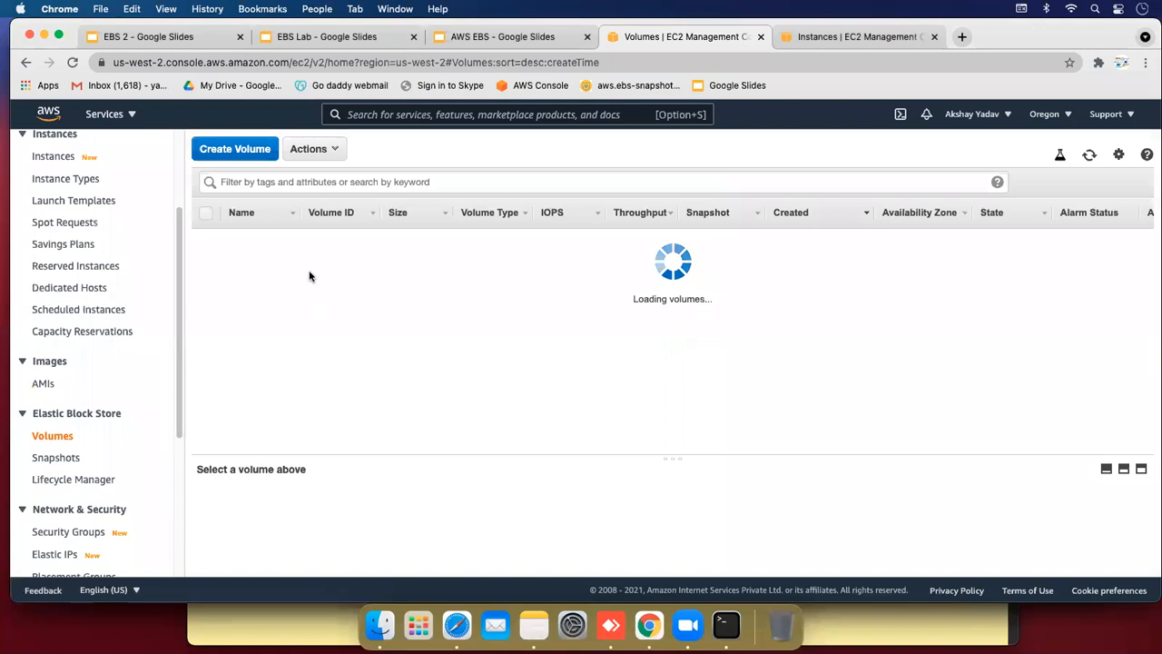
click(205, 261)
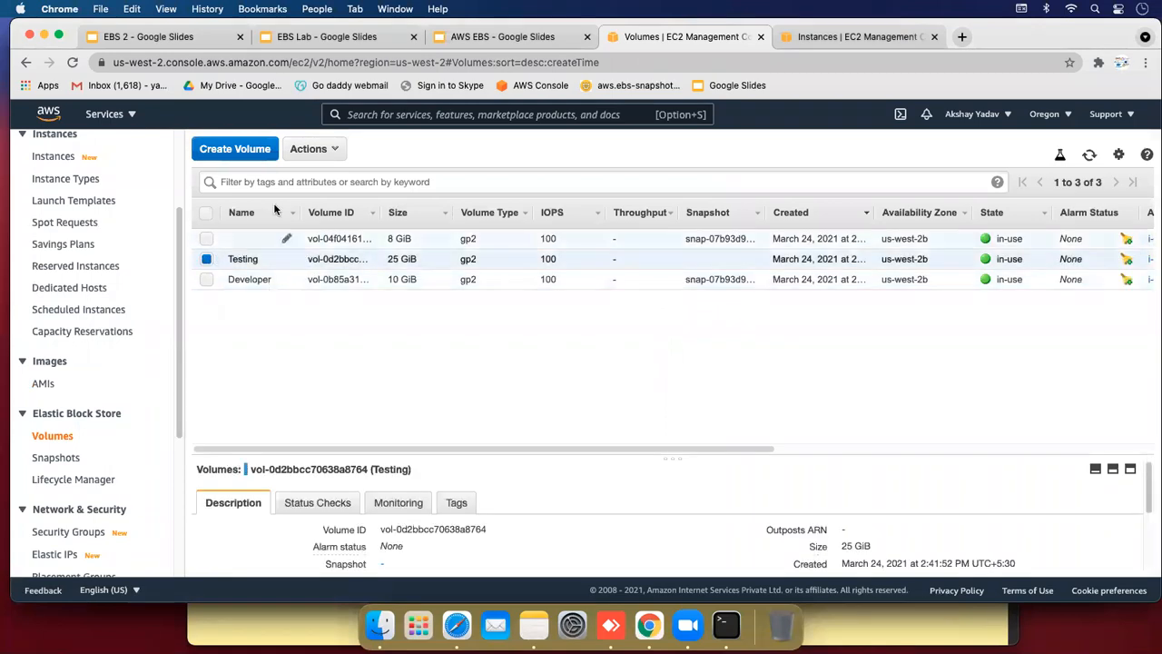
click(303, 154)
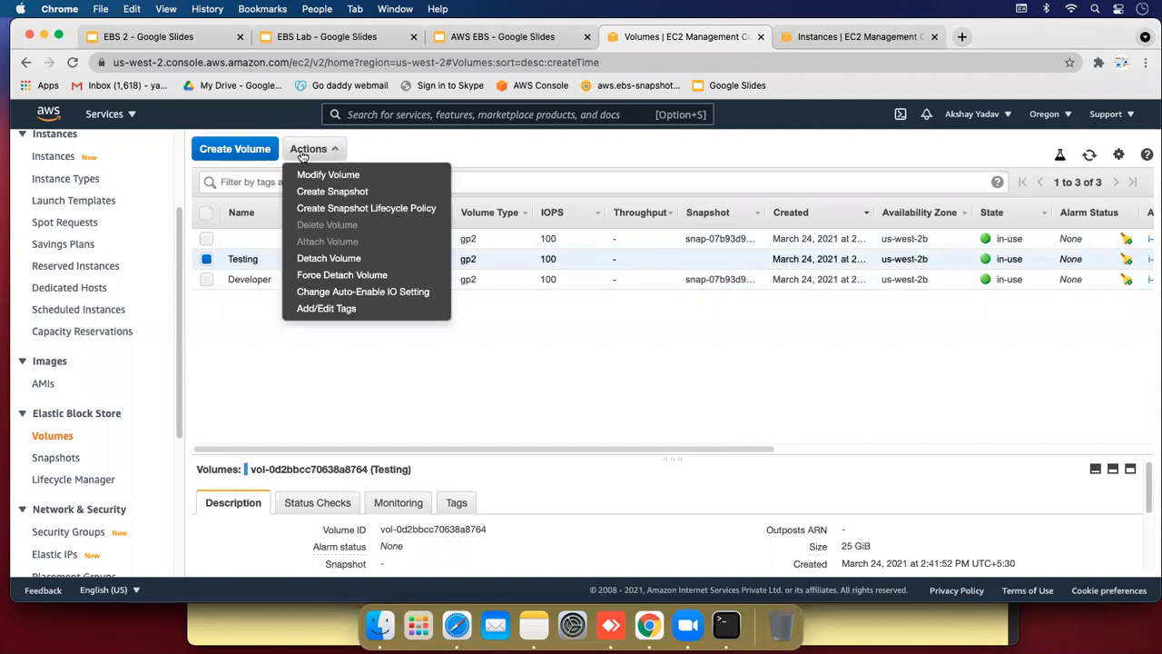
click(316, 259)
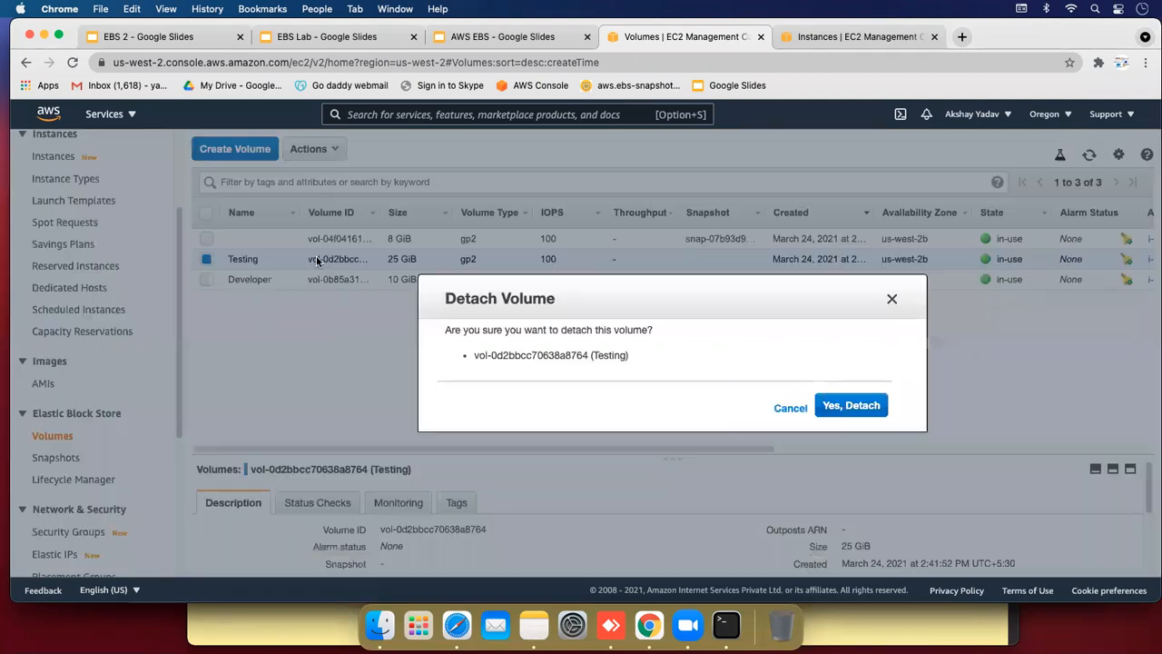
click(861, 410)
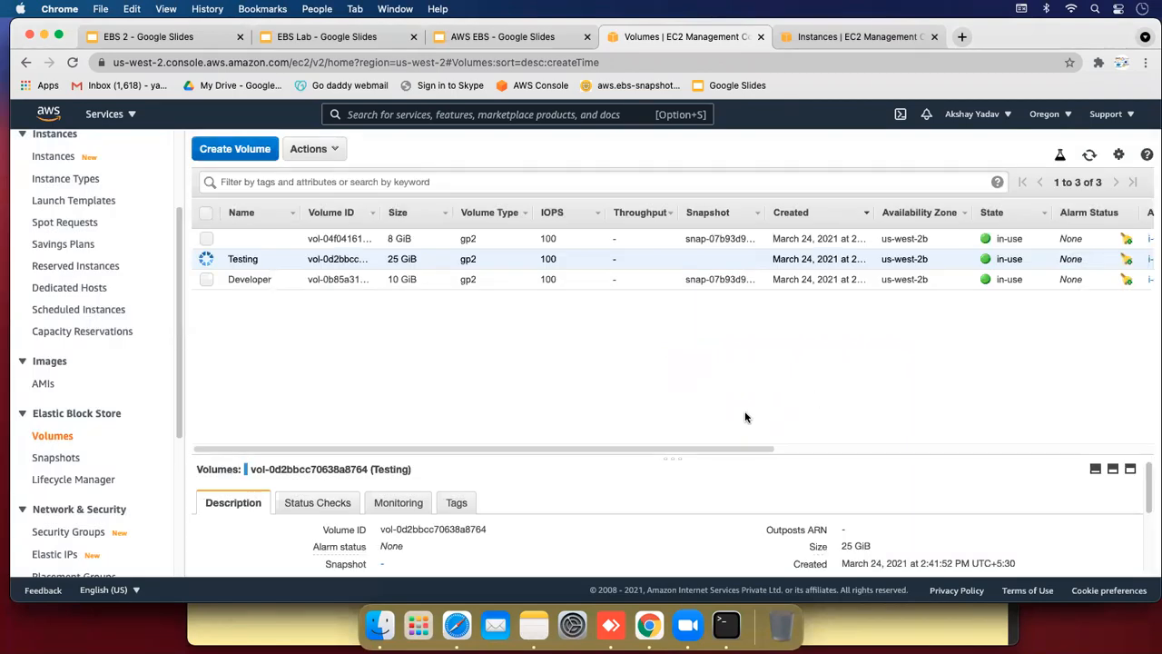
Refresh the volumes list to see Testing now available, with its Actions menu open
drag(624, 449, 765, 451)
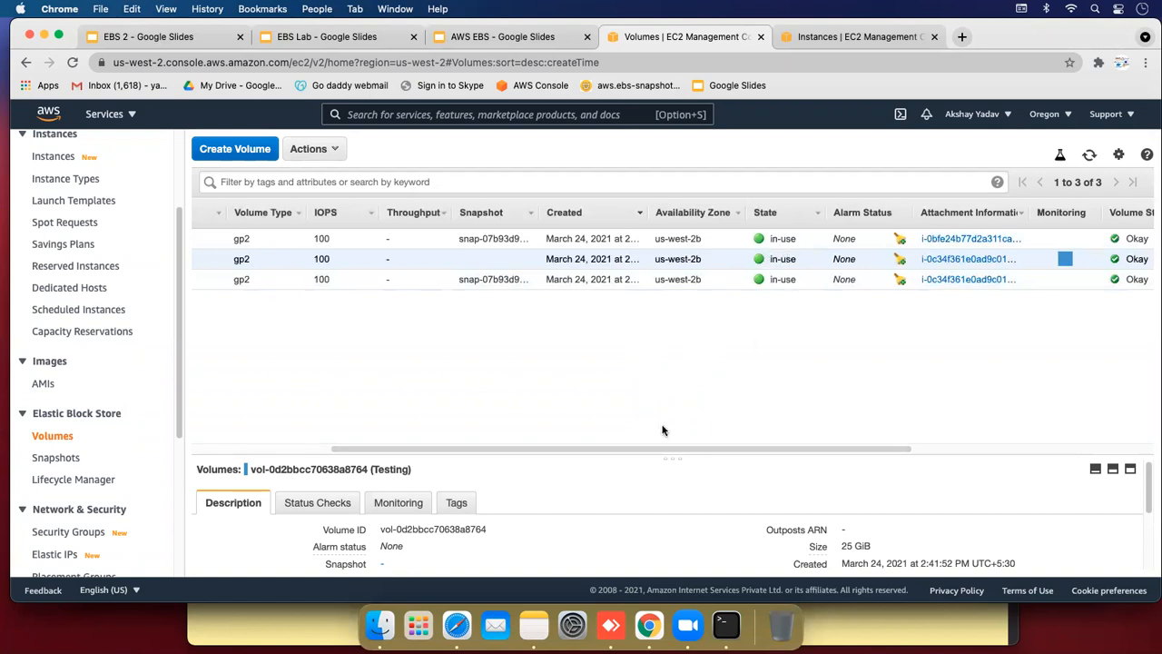
drag(626, 450, 482, 442)
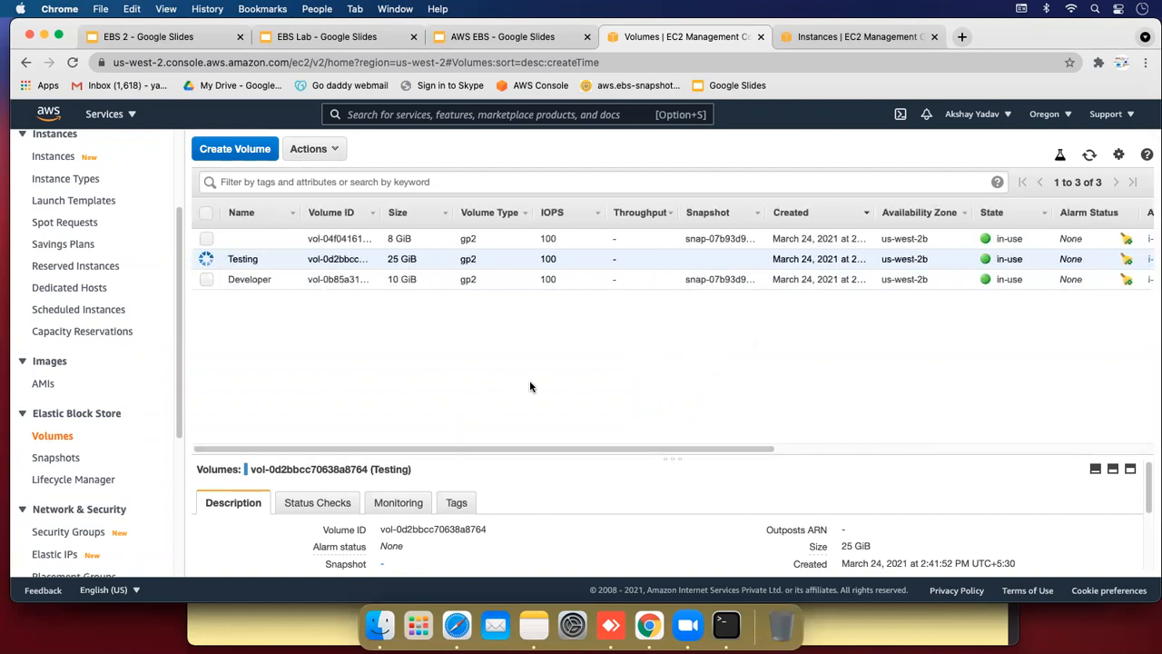
click(1089, 156)
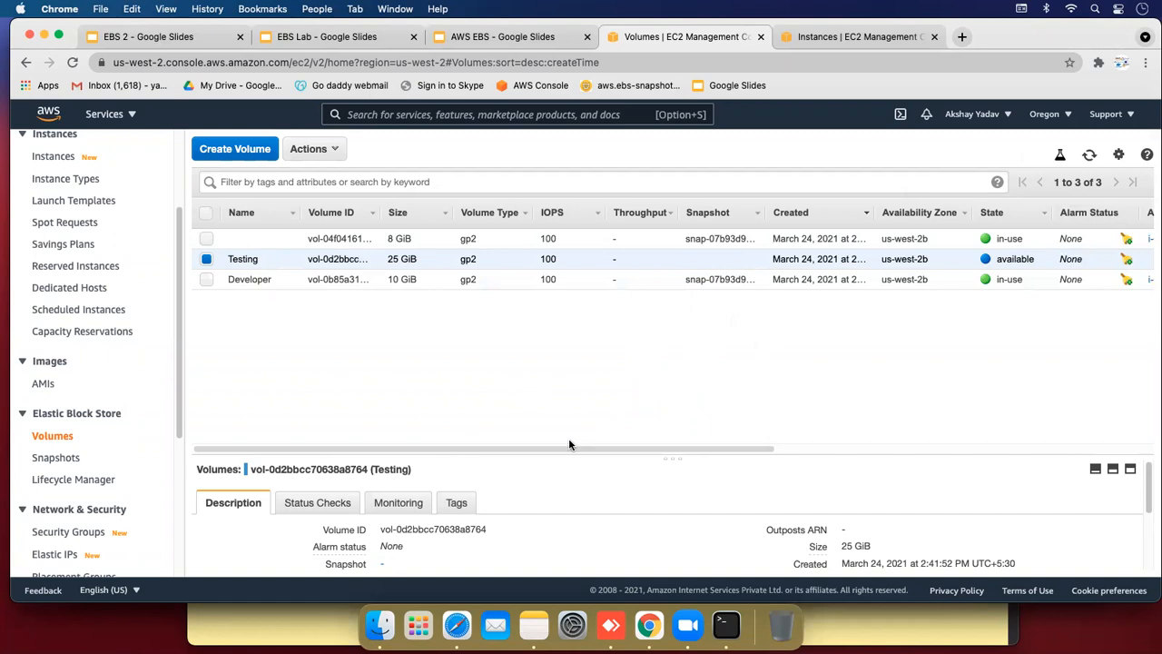
click(334, 151)
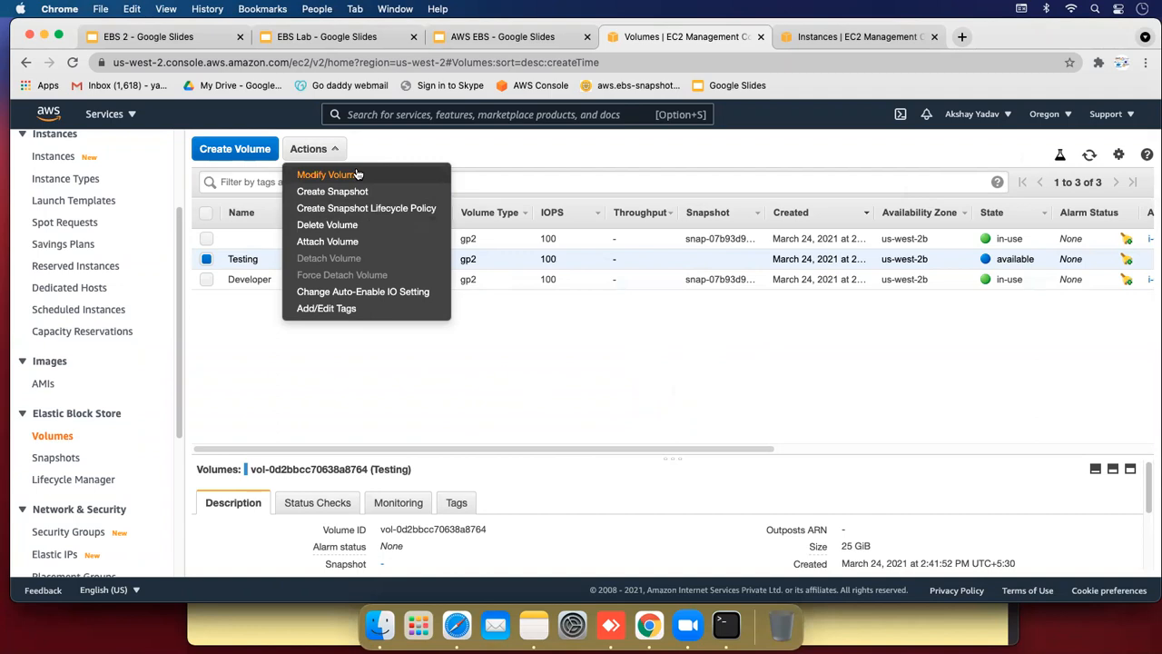
Attach the Testing volume to the unnamed running instance as /dev/sdf
click(346, 241)
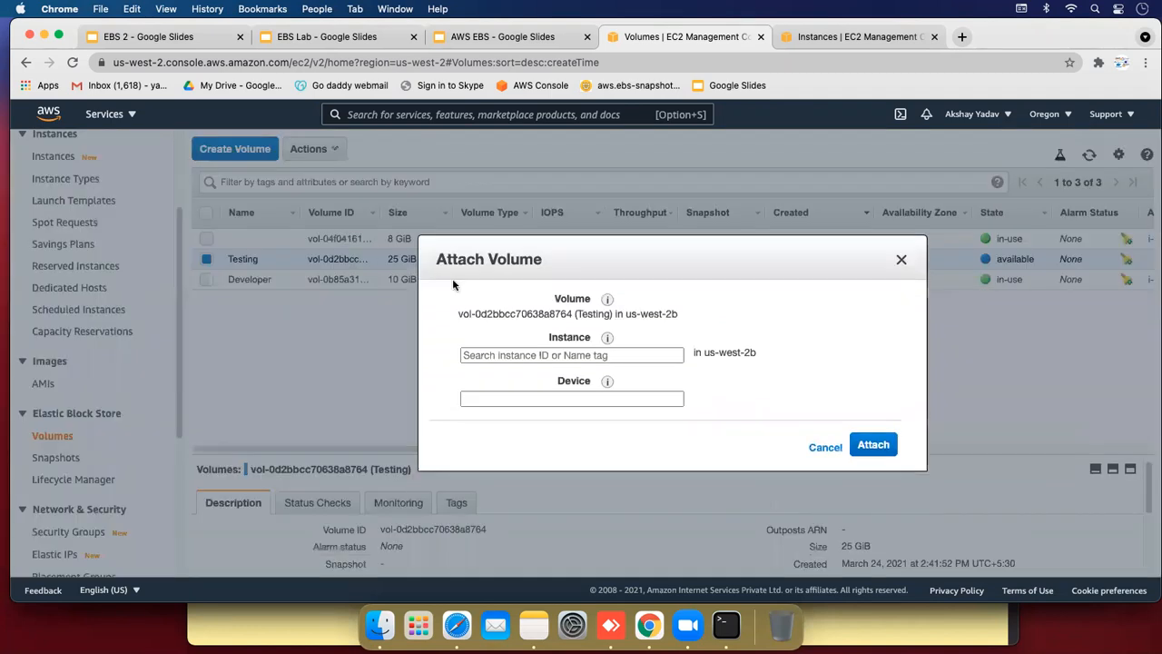
click(591, 352)
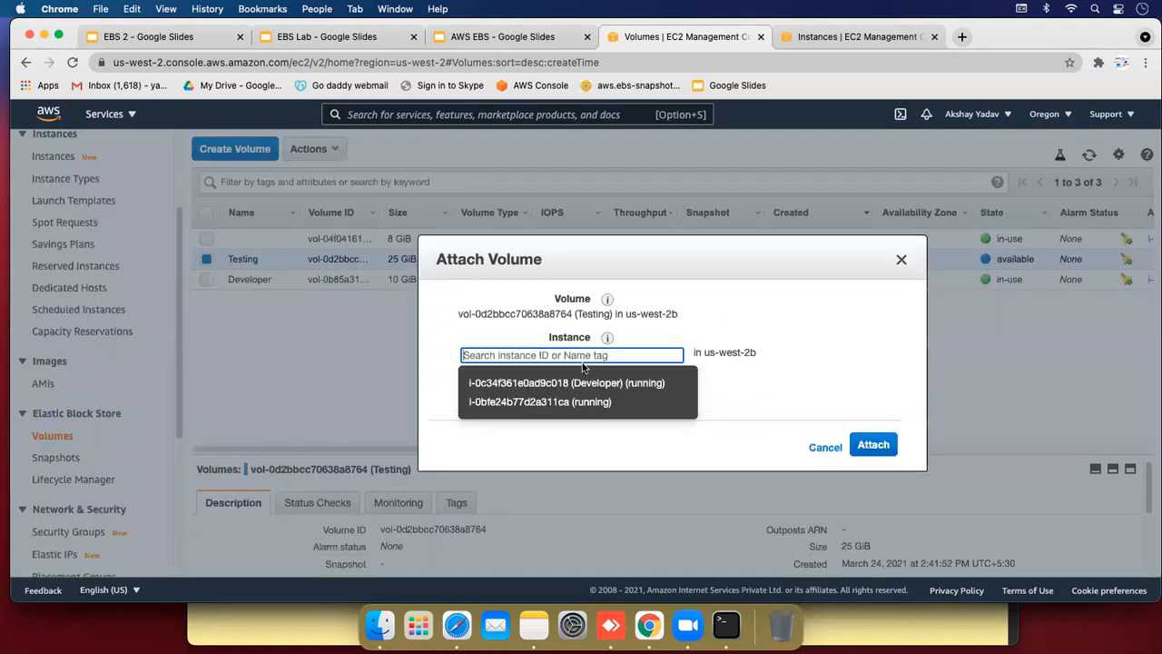
click(535, 403)
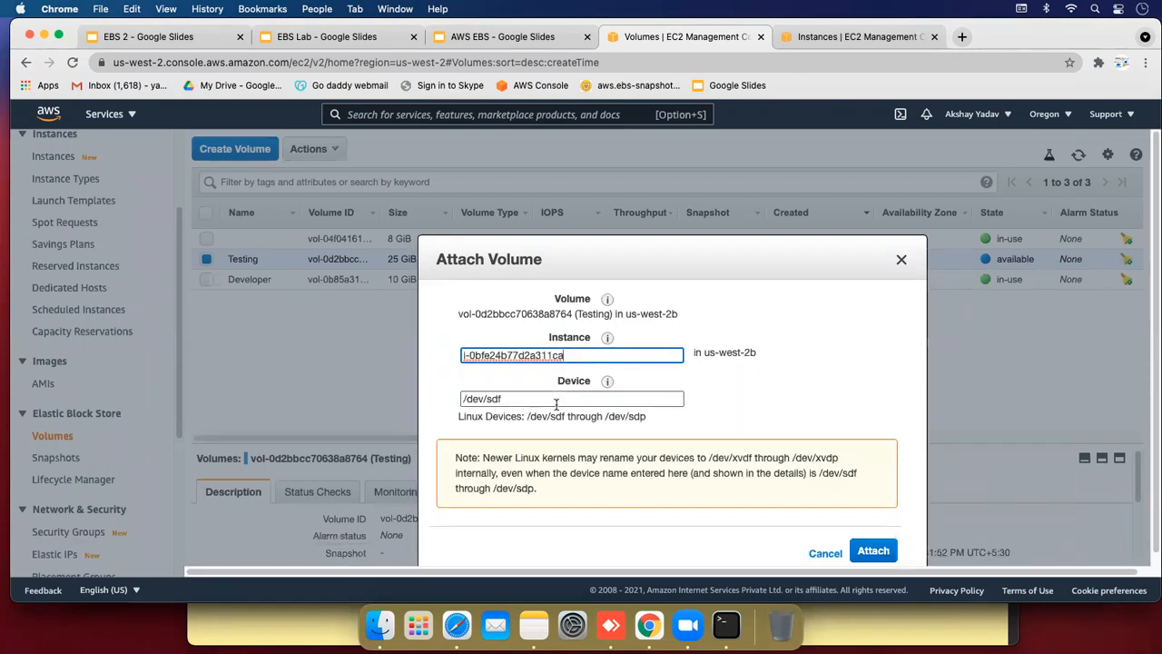
click(869, 551)
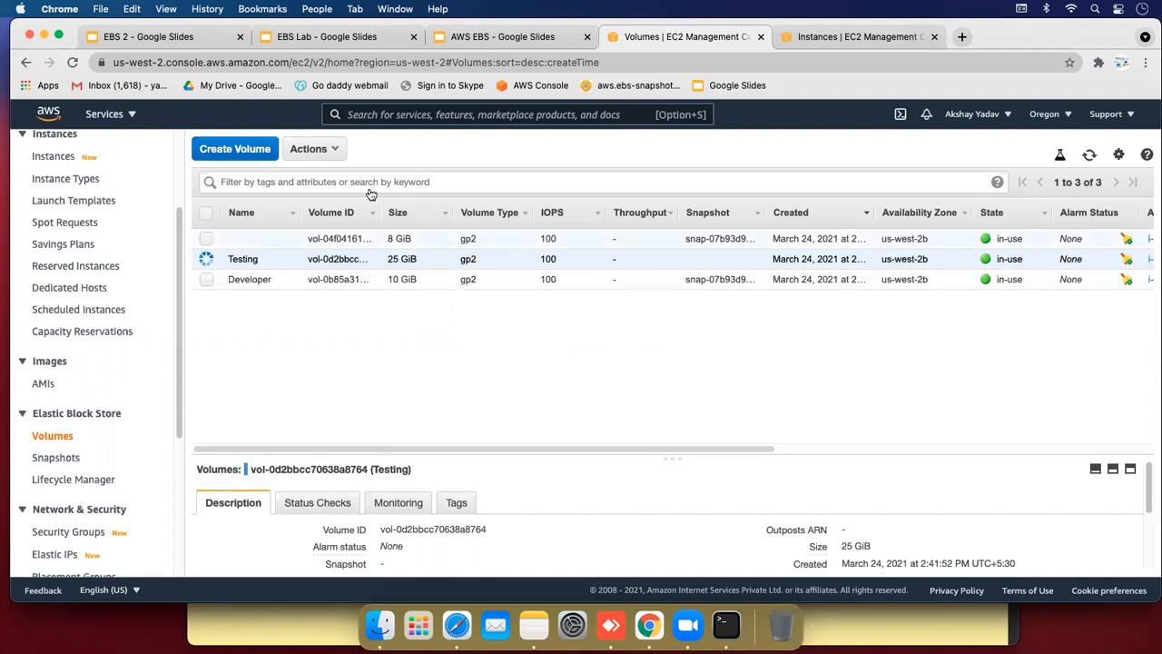
Refresh the volumes list until Testing shows in-use, then return to Terminal
click(1089, 158)
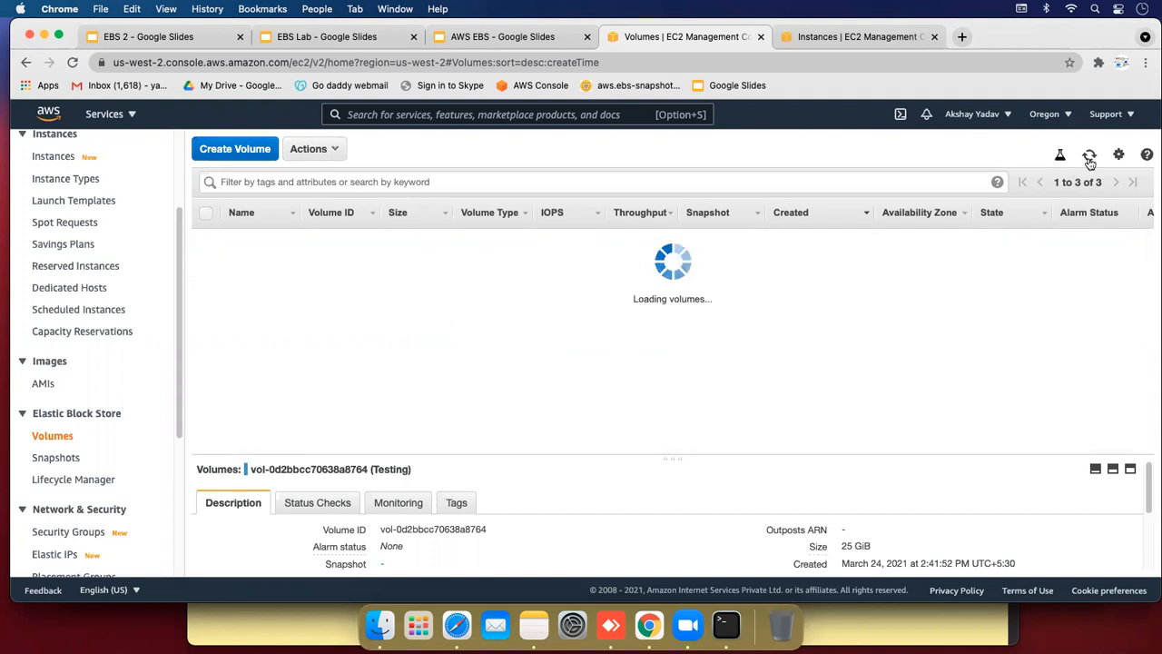
click(1089, 158)
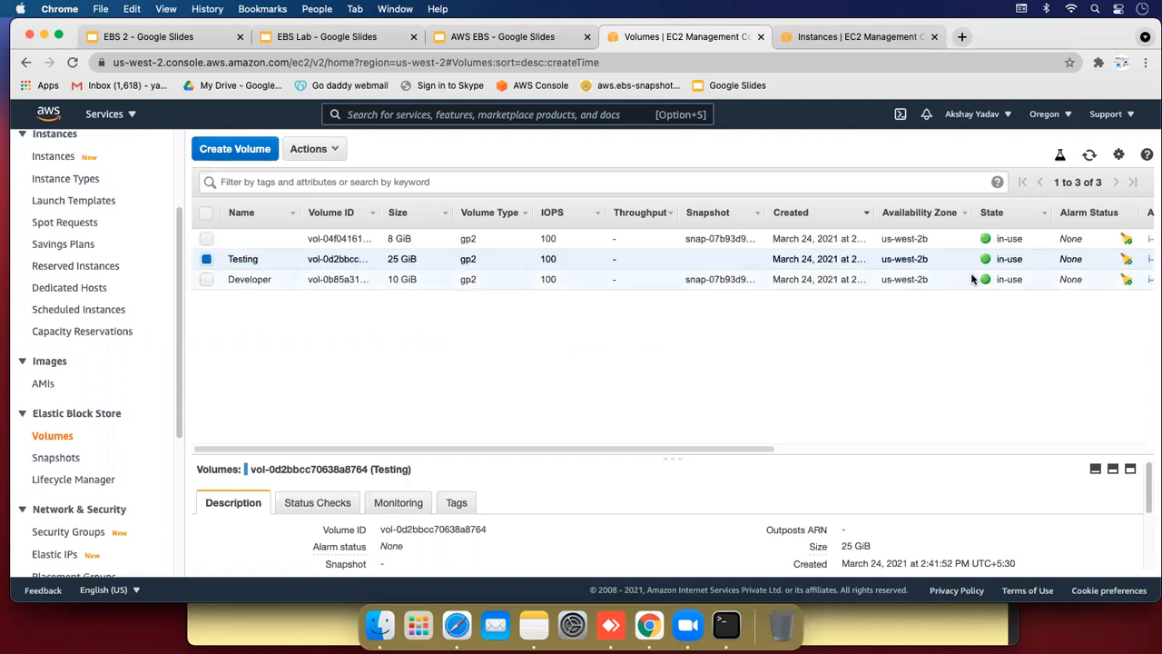
click(1091, 156)
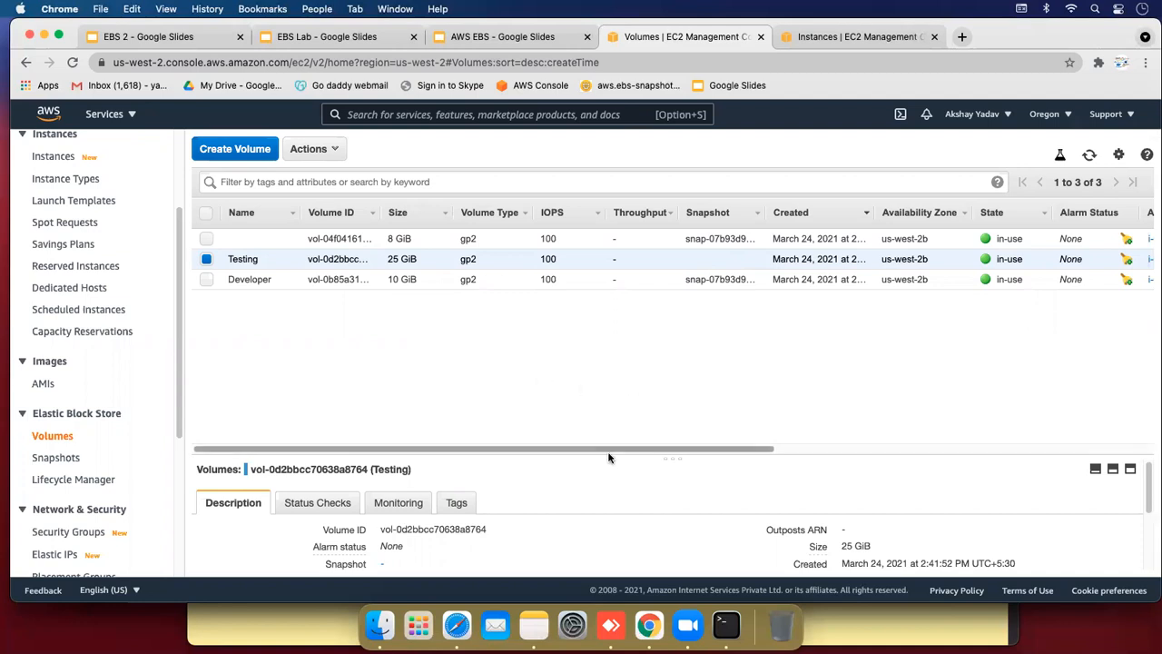
drag(608, 457, 605, 394)
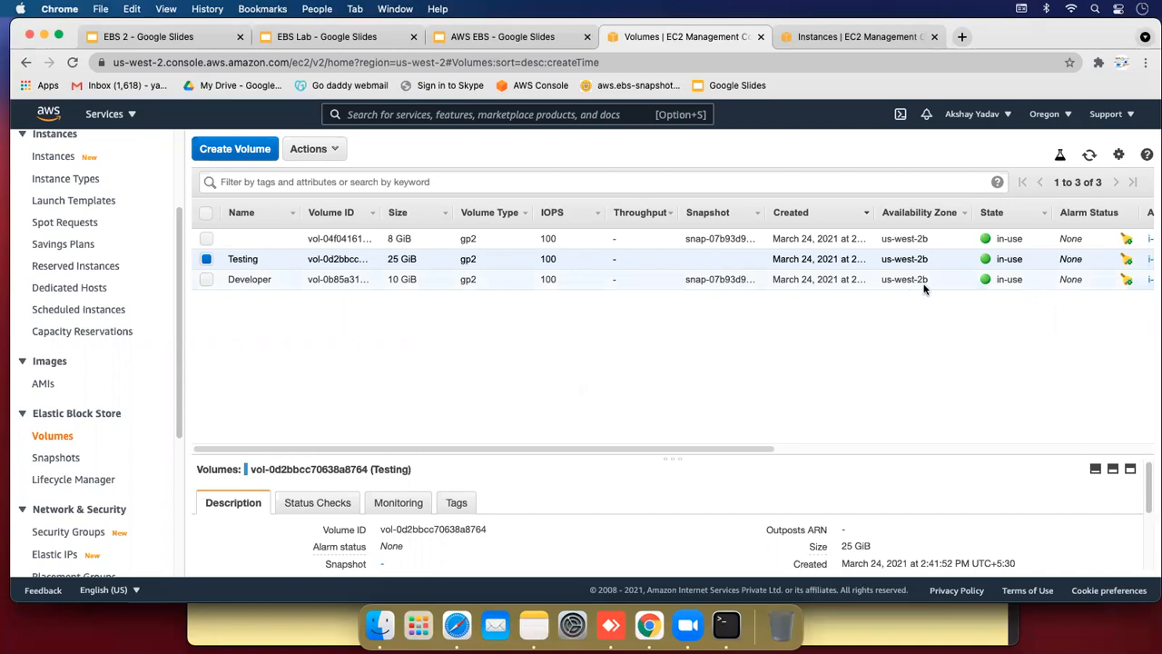
click(726, 625)
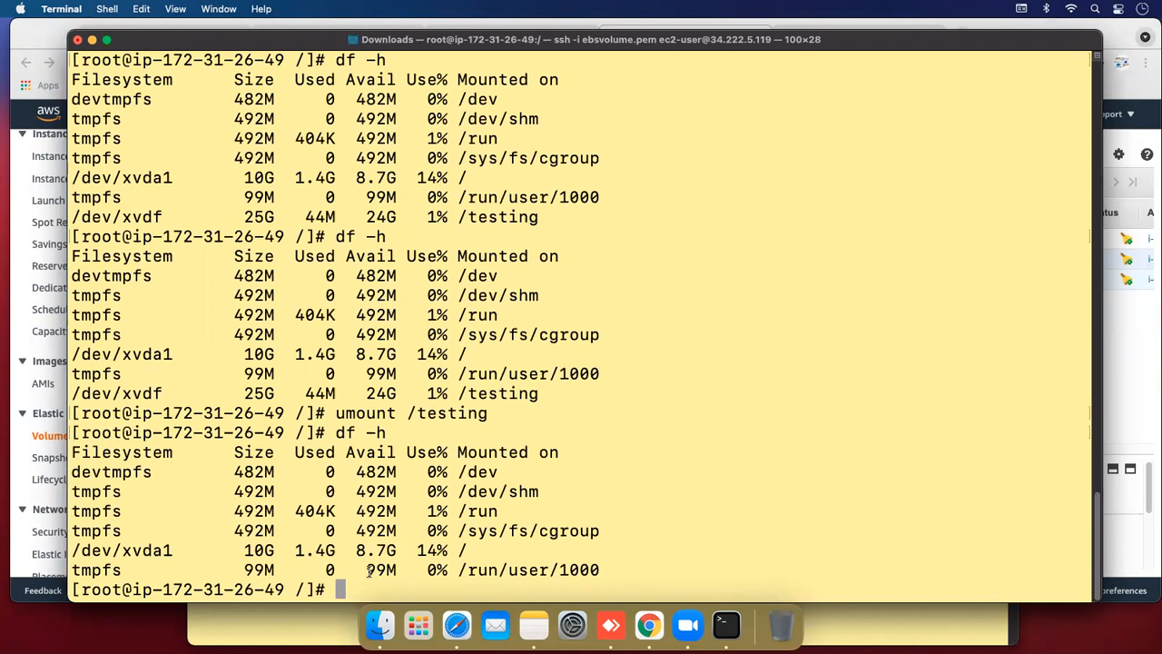
Run df -h on the second instance and mark the 8.0G root filesystem
text(df -h)
key(Return)
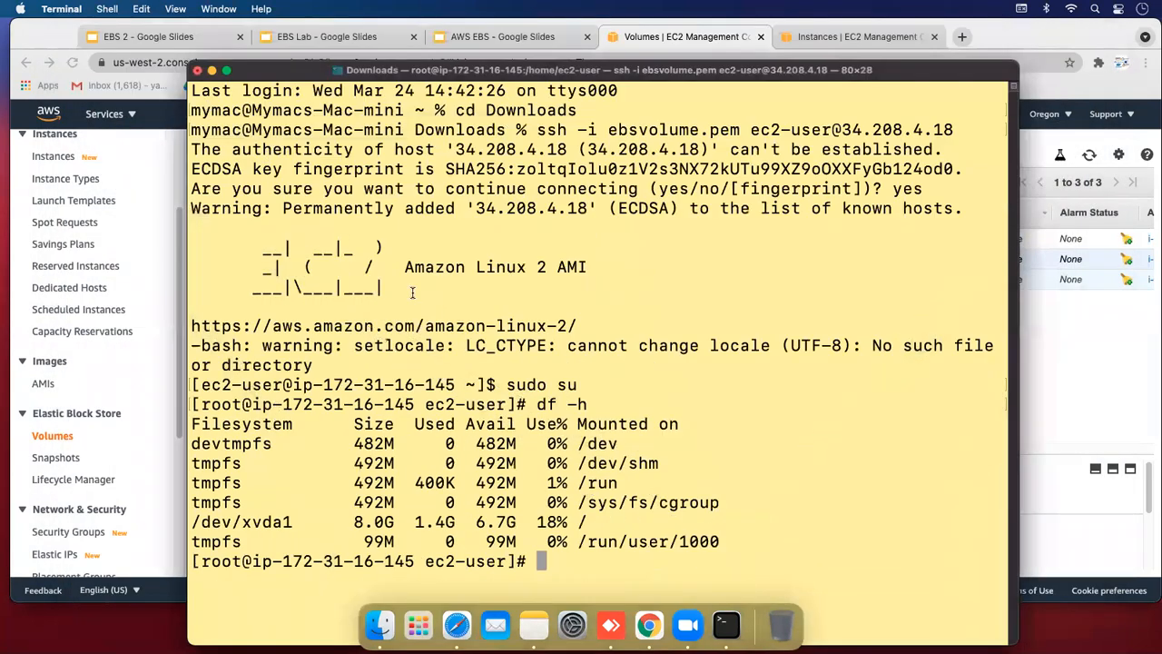
drag(298, 79, 285, 47)
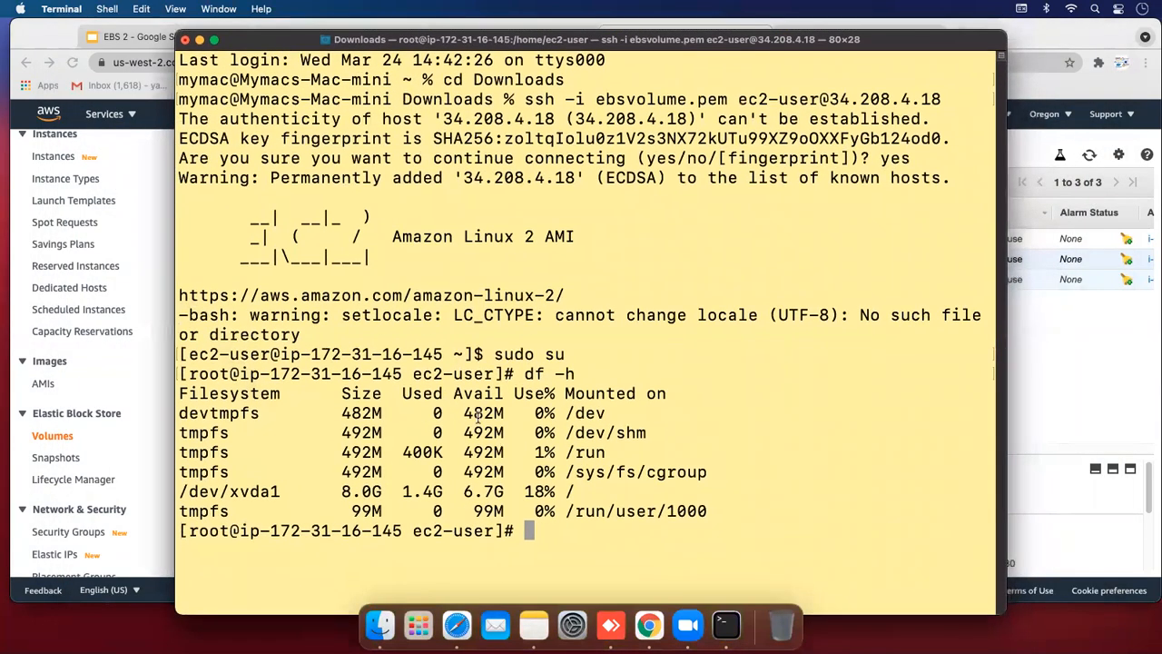
text(df -h)
key(Return)
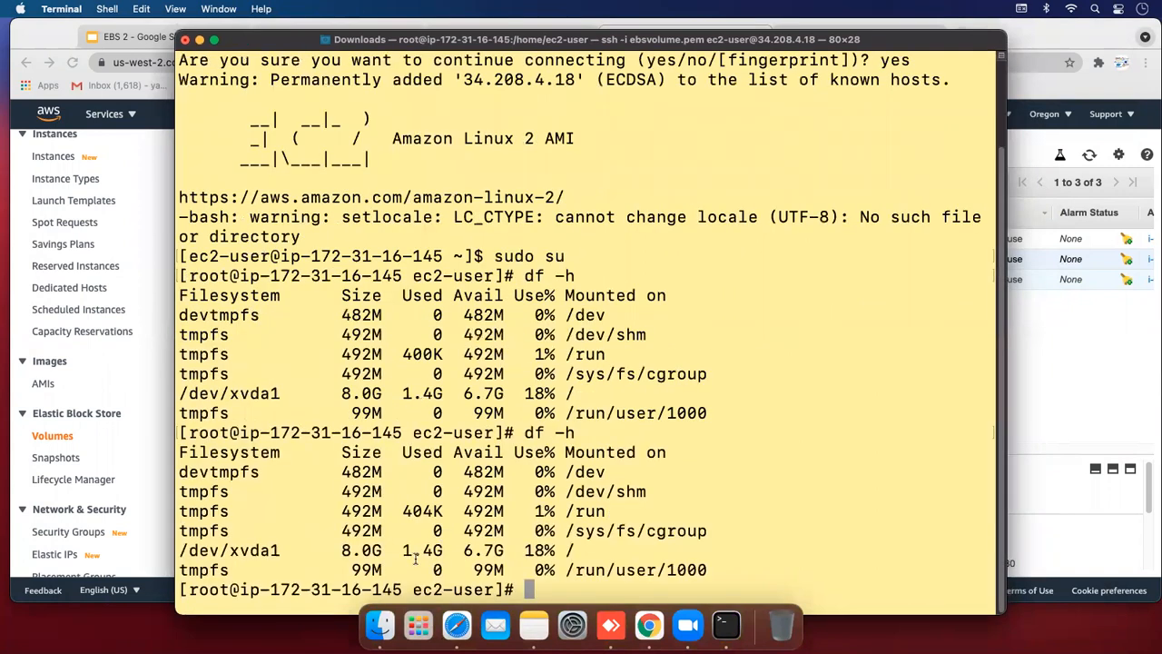
double_click(345, 551)
drag(406, 549, 541, 551)
click(520, 590)
Run lsblk and mark the new unmounted 25G xvdf disk
text(lsblk)
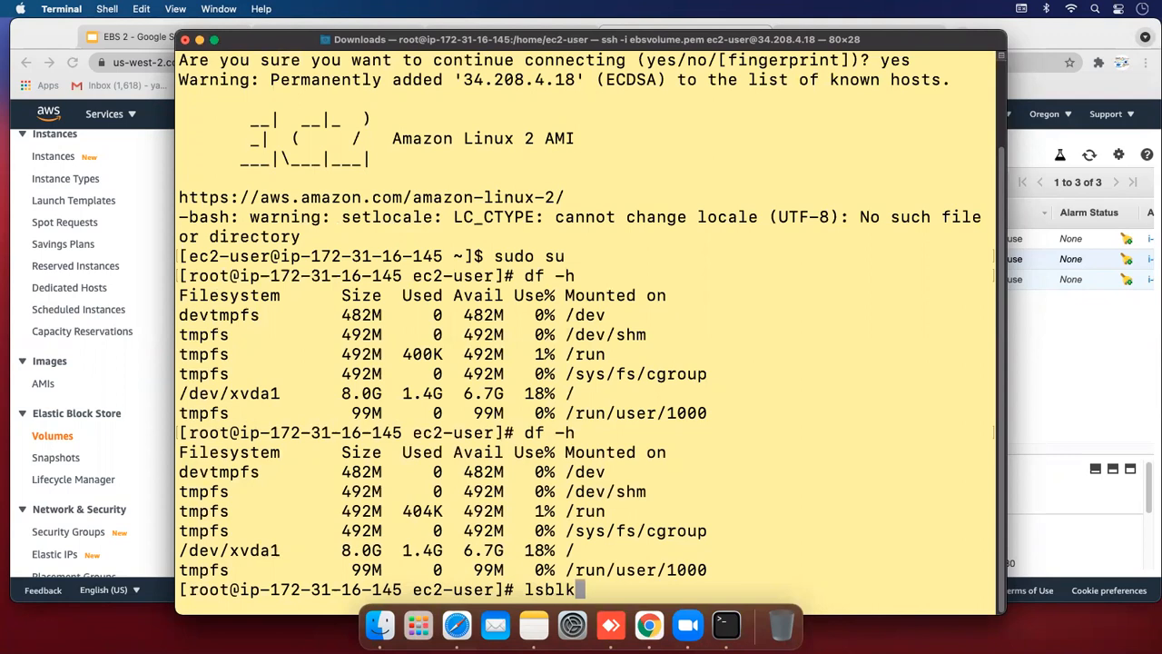
key(Return)
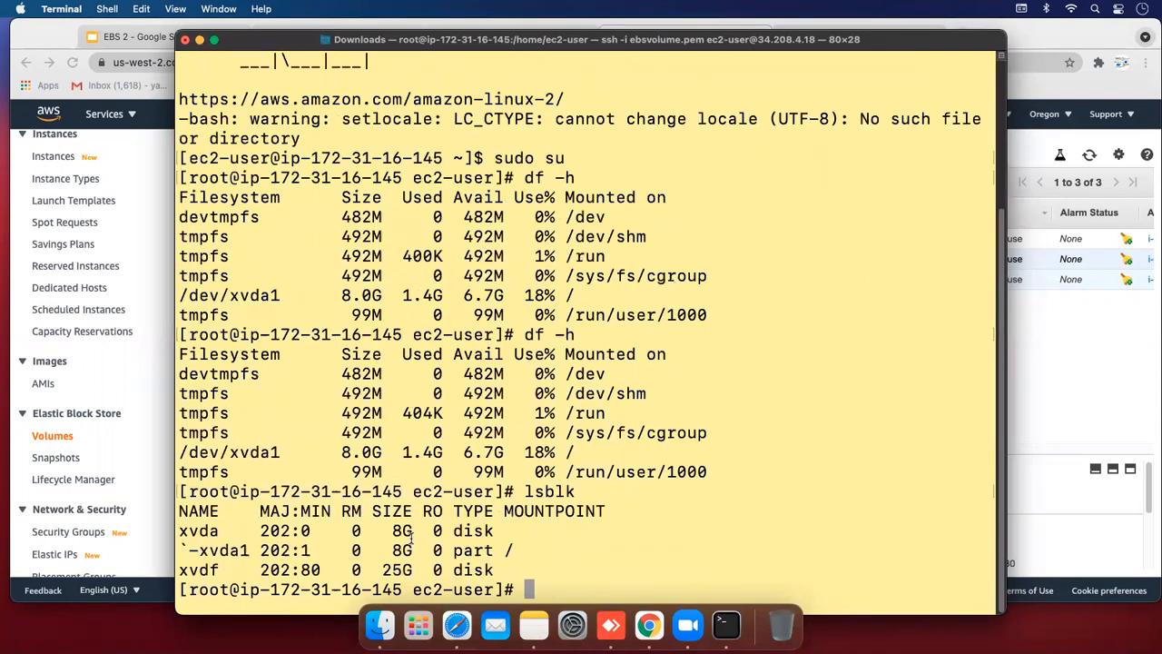
drag(243, 569, 547, 576)
click(547, 575)
Create the /cloudakshay directory with mkdir, fixing the typo in its name
text(mkdir)
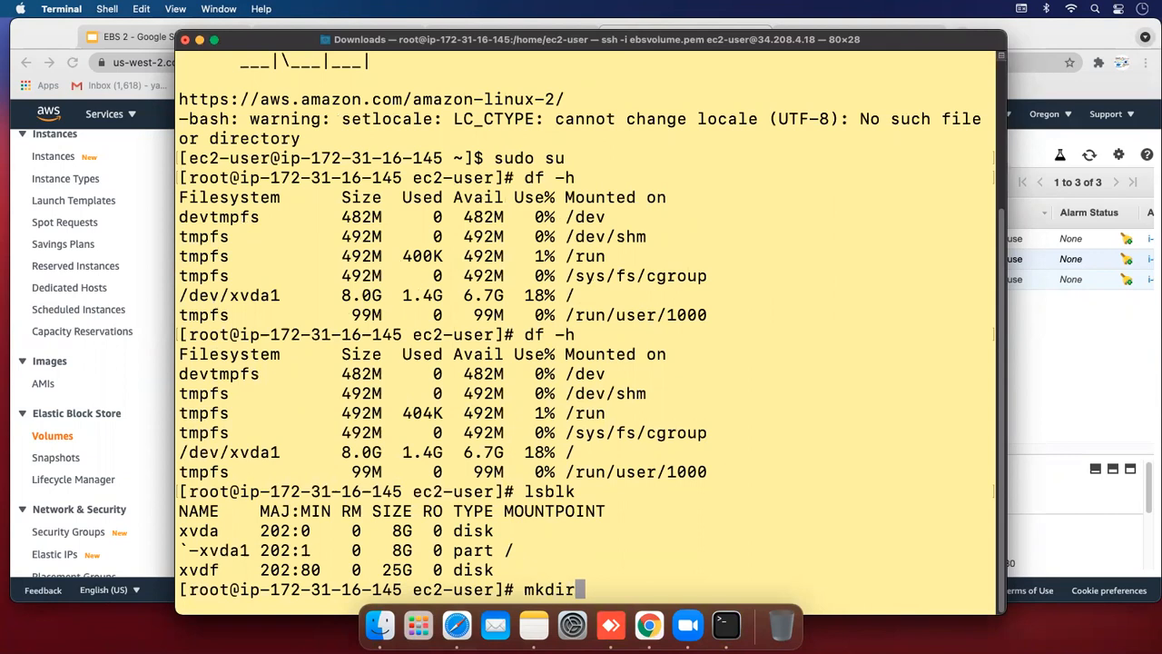
text( /cloudakhsay)
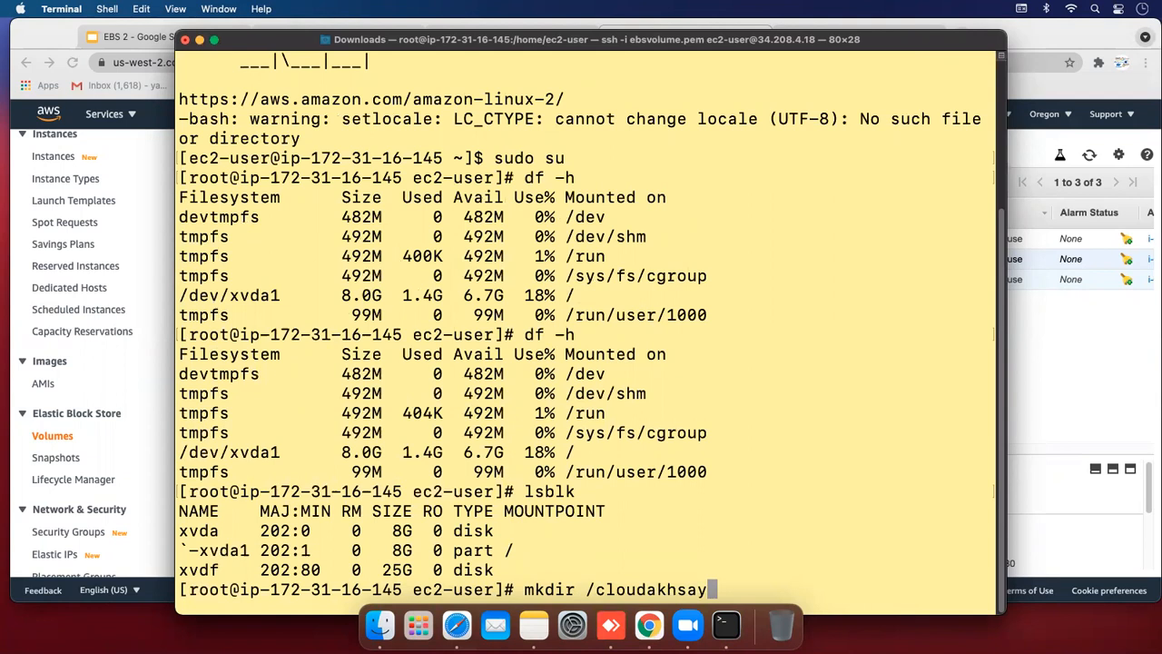
key(Left)
key(Left)
key(Left)
key(BackSpace)
key(Right)
text(h)
key(Right)
key(Right)
key(Return)
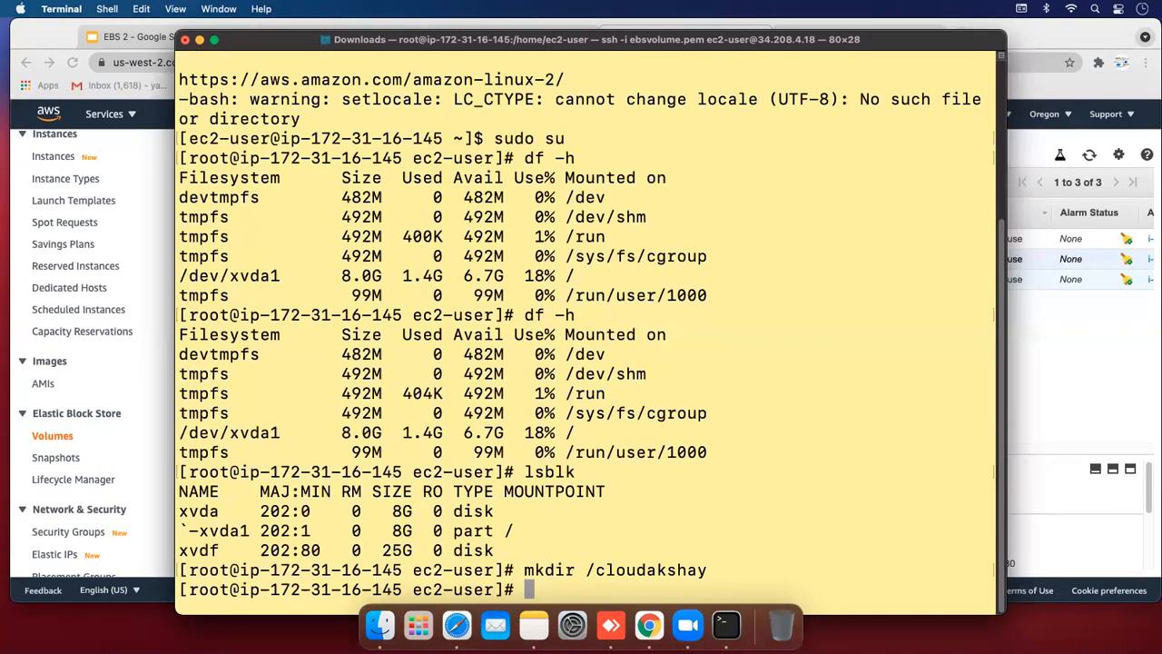
Mount /dev/xvdf on /cloudakshay and verify with df -h
text(mount /)
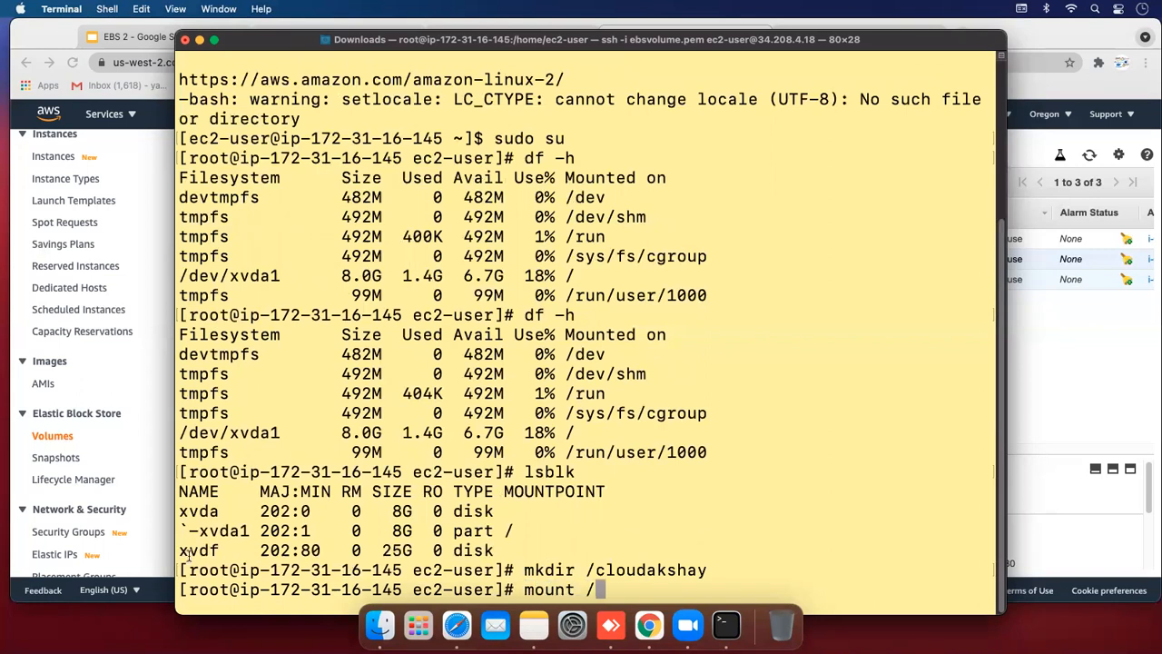
text(dev/xvdf)
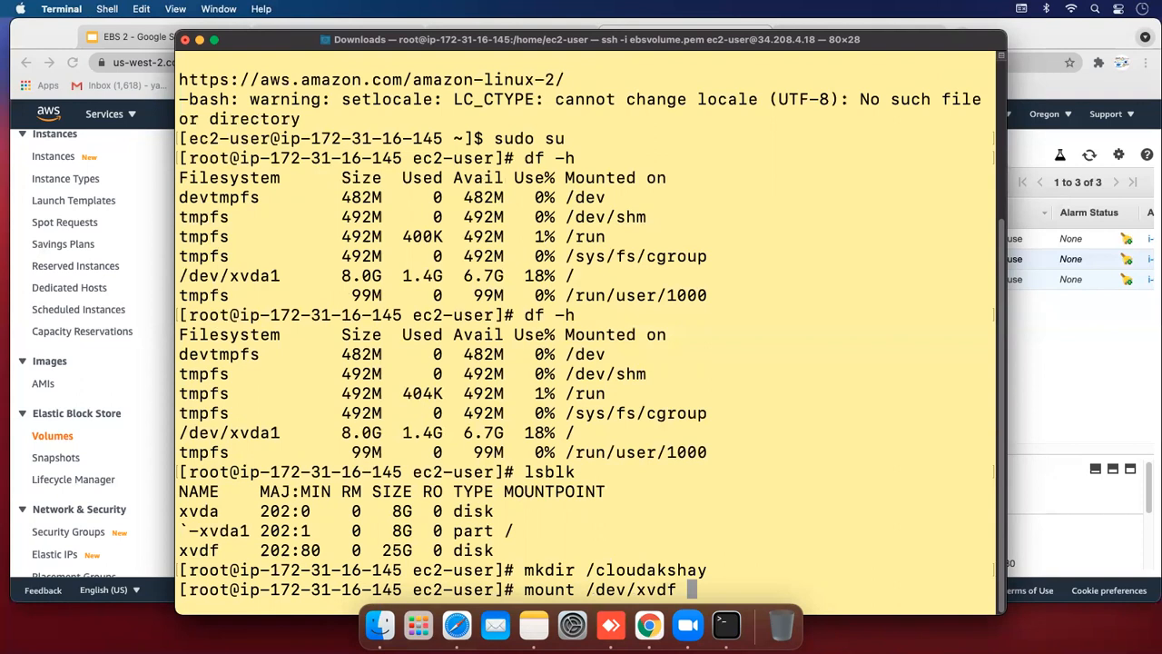
text( /cloudakshay)
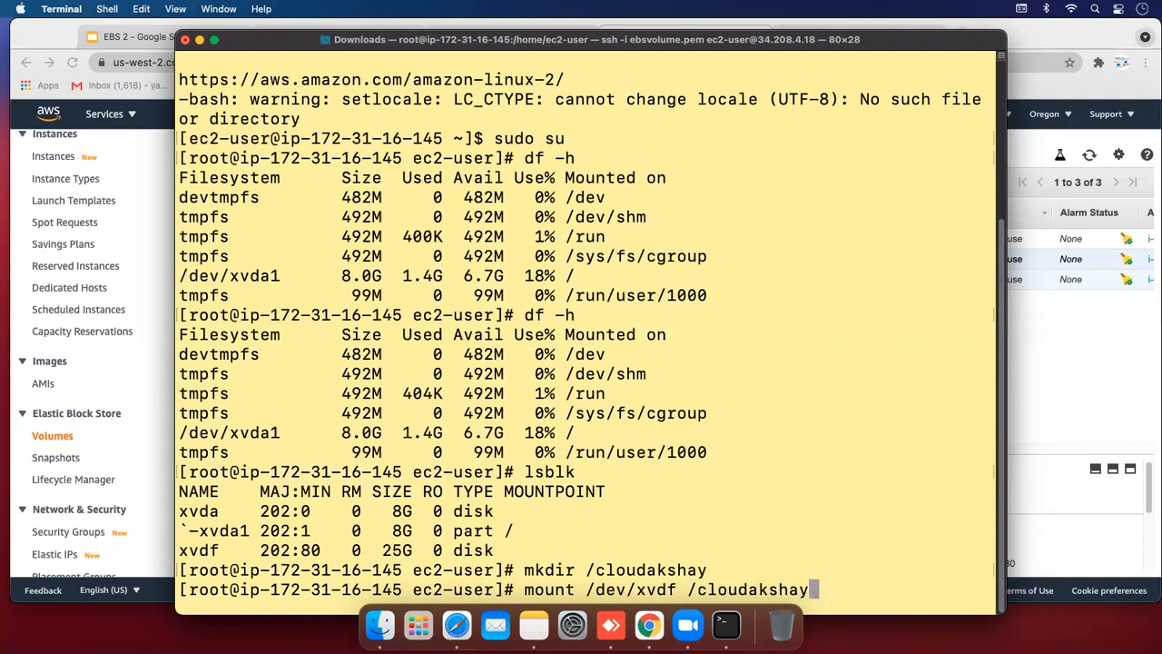
key(Return)
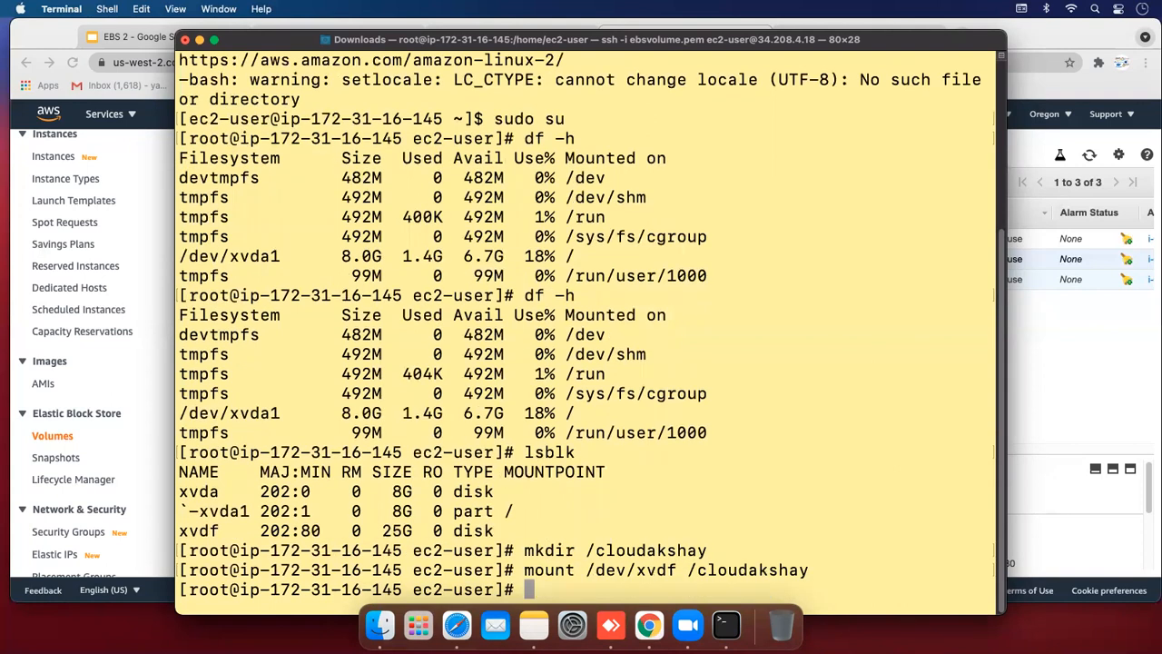
text(df -h)
key(Return)
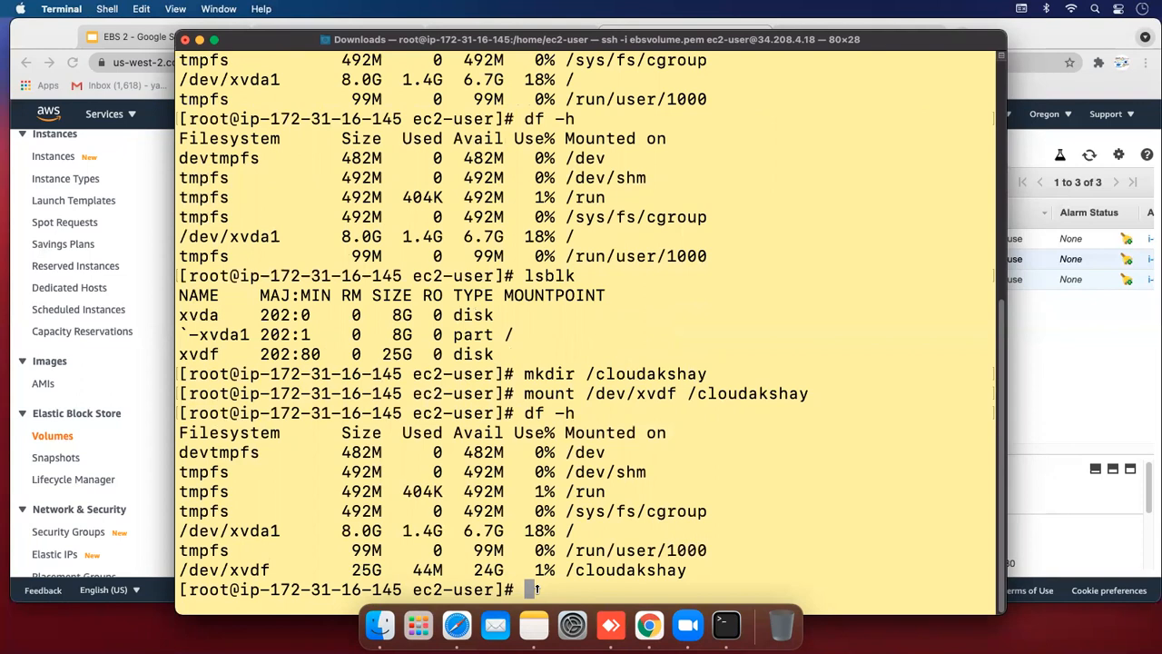
Change into /cloudakshay and list its contents, highlighting the cloudakshay entry
text(cd /cloud)
key(Tab)
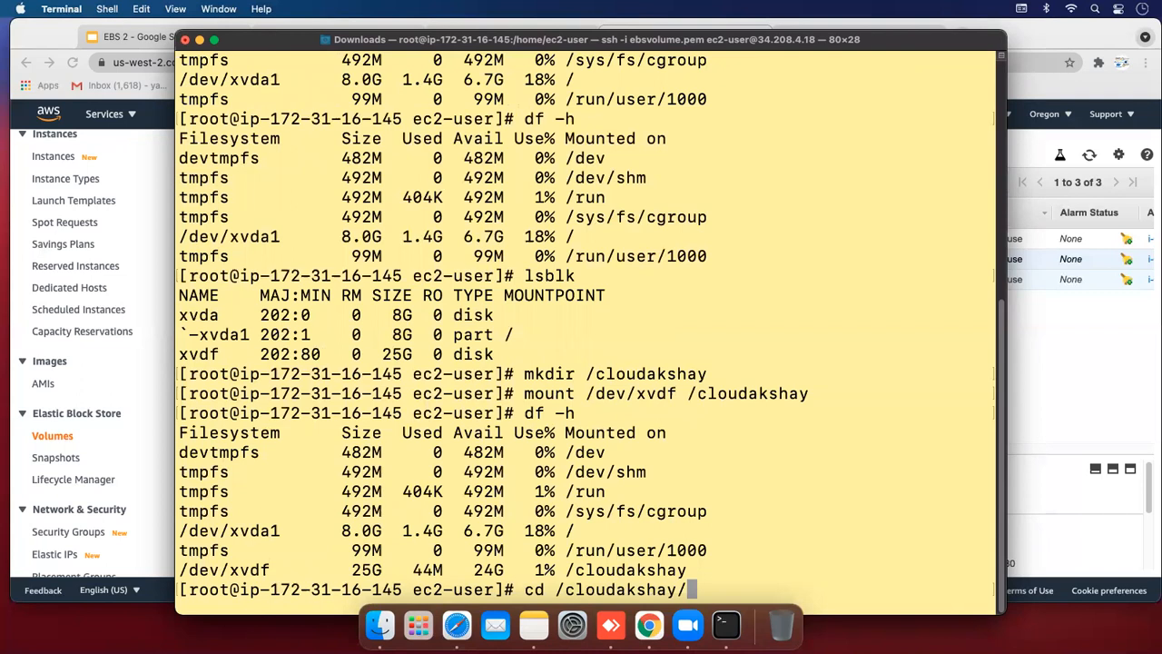
key(Return)
text(ls)
key(Return)
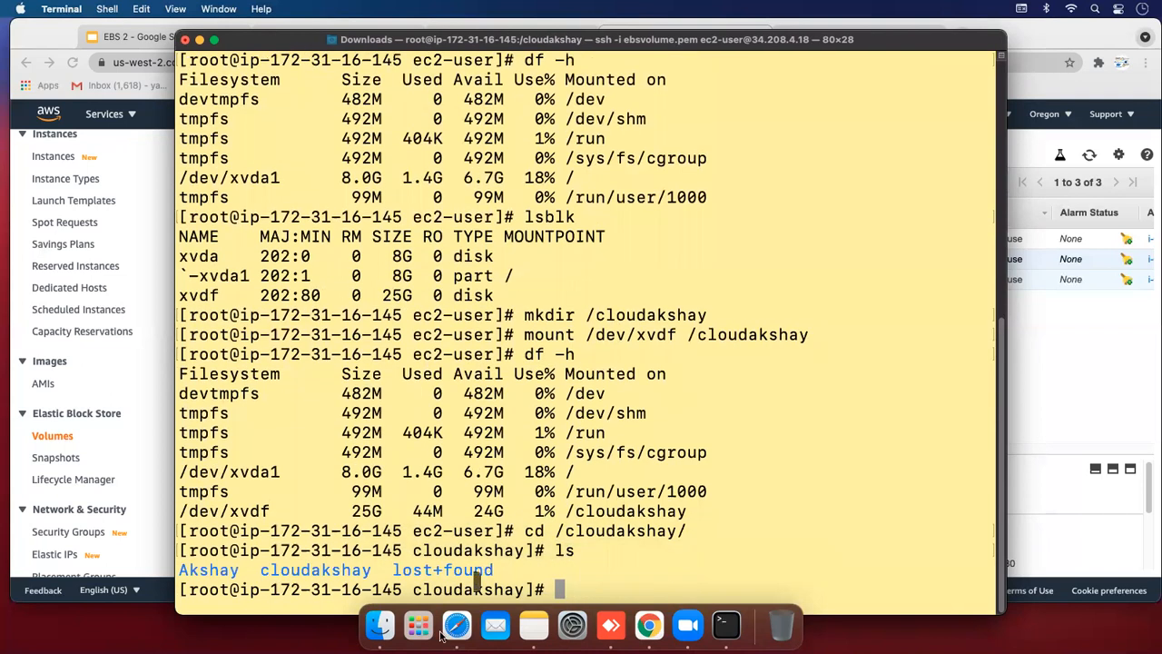
drag(180, 569, 374, 569)
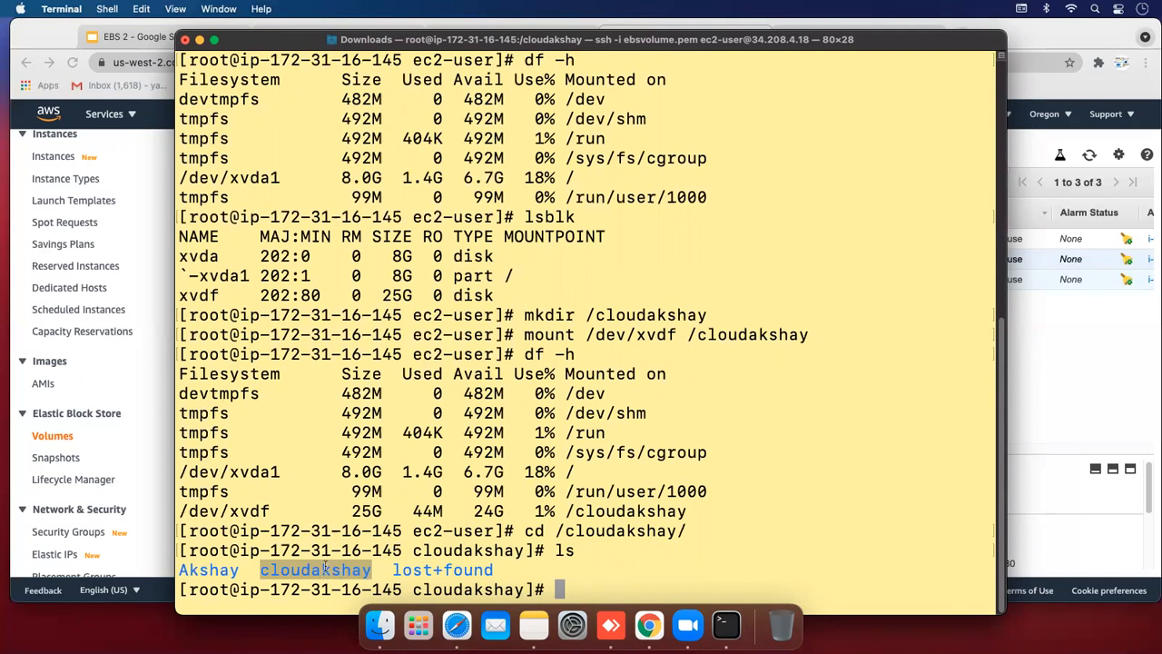
click(583, 548)
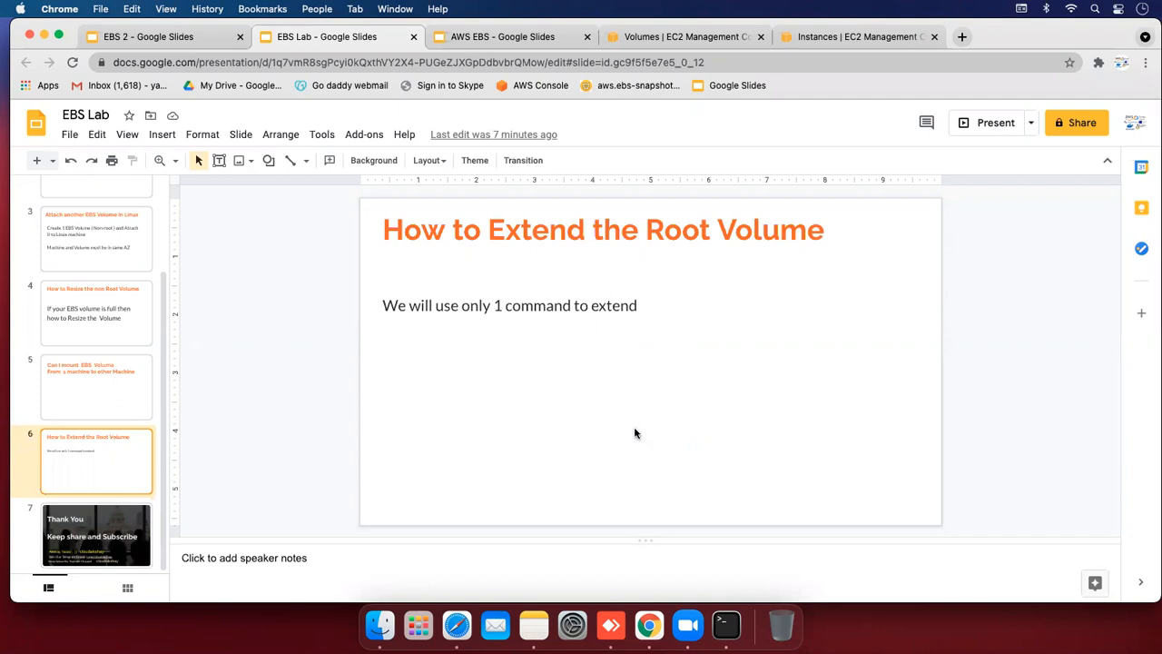
Switch back to the Volumes | EC2 Management Console tab in Chrome
click(638, 38)
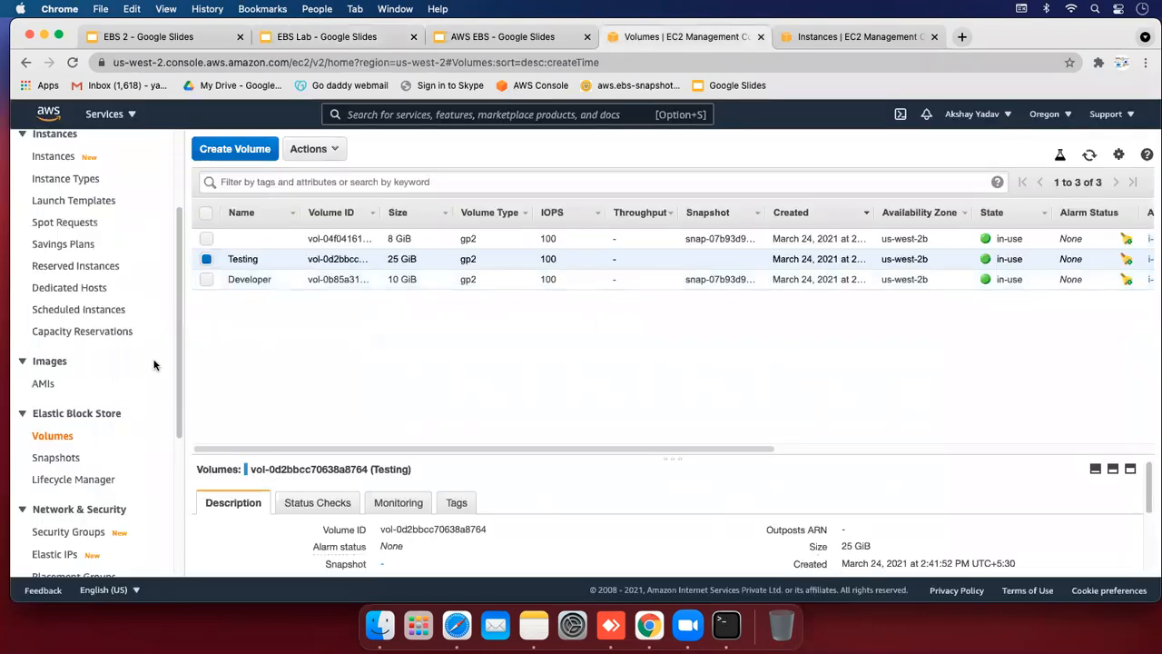
Name the unnamed running instance admin in the Instances list
scroll(179, 348, up, 3)
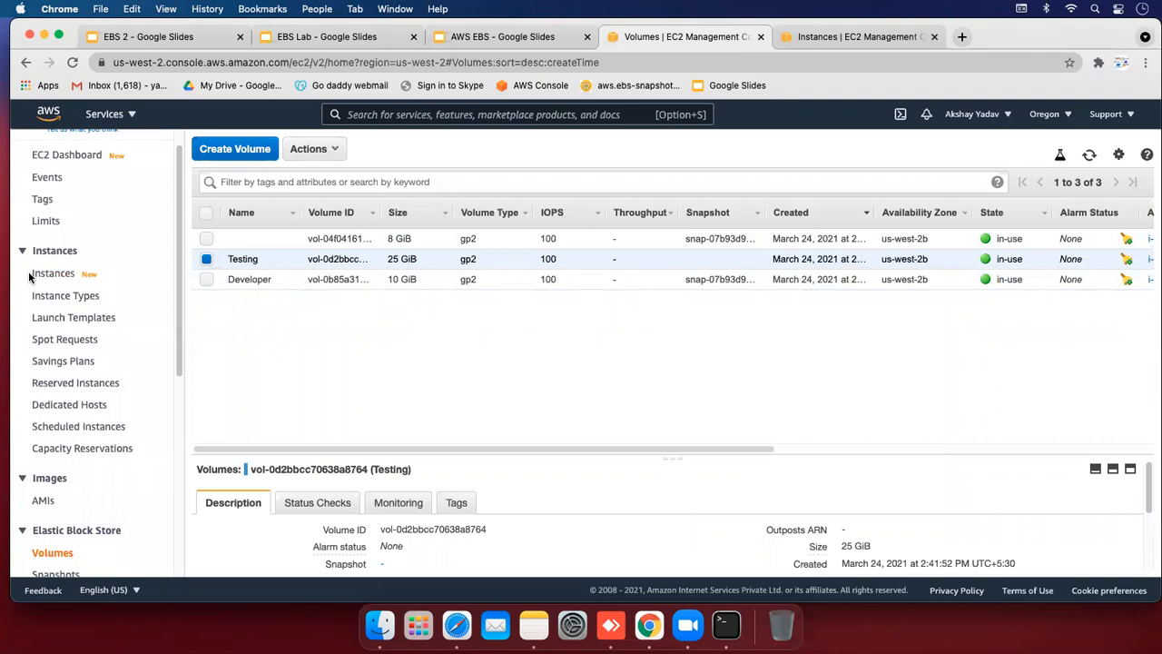
click(36, 275)
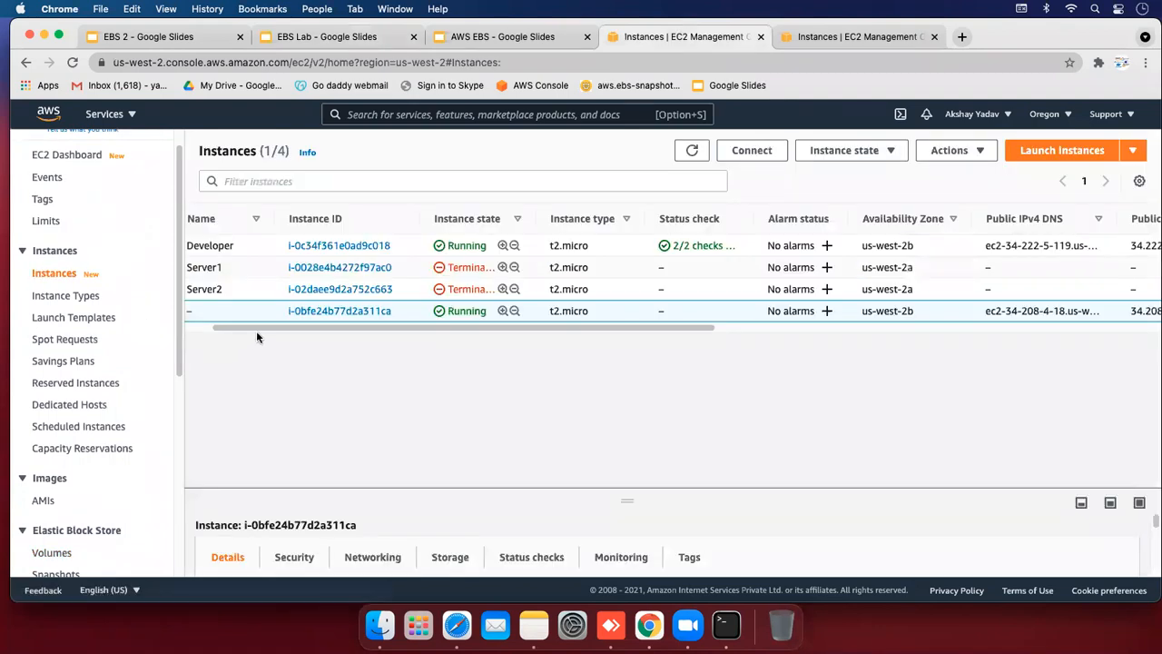
drag(258, 330, 229, 330)
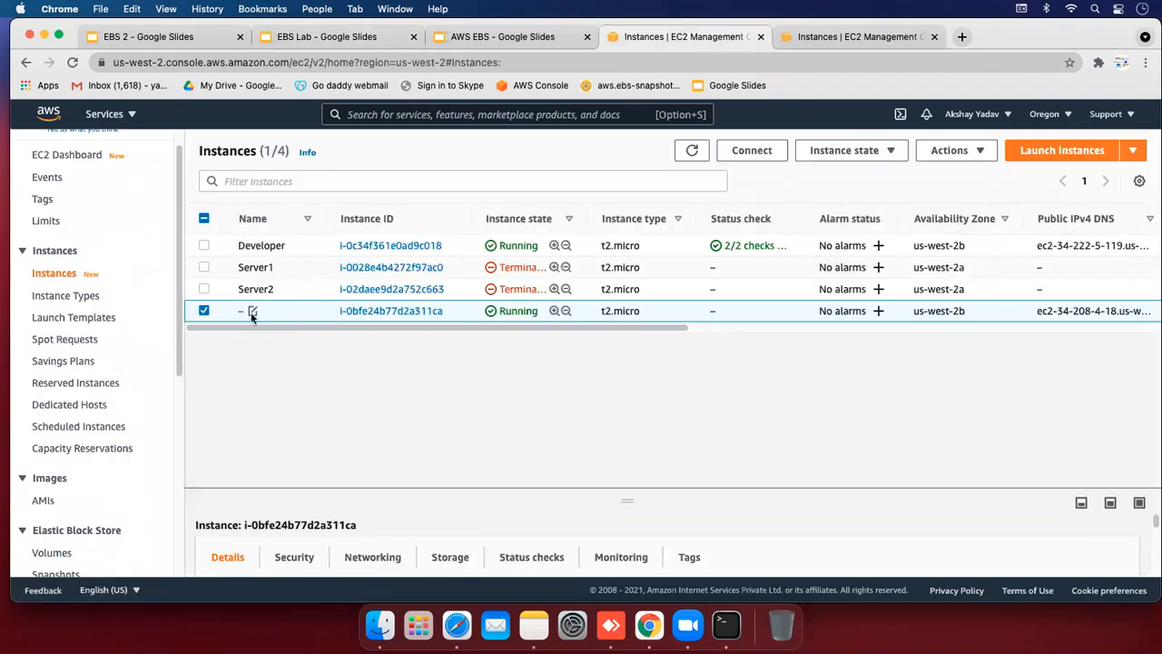
click(253, 312)
text(ad)
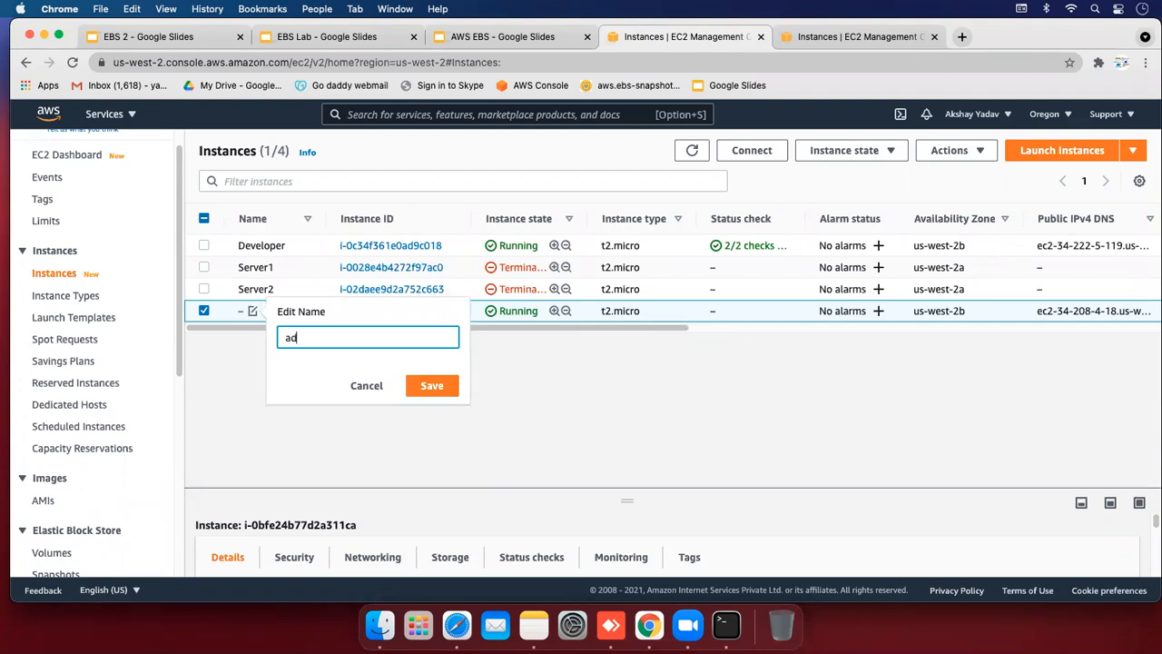
text(min)
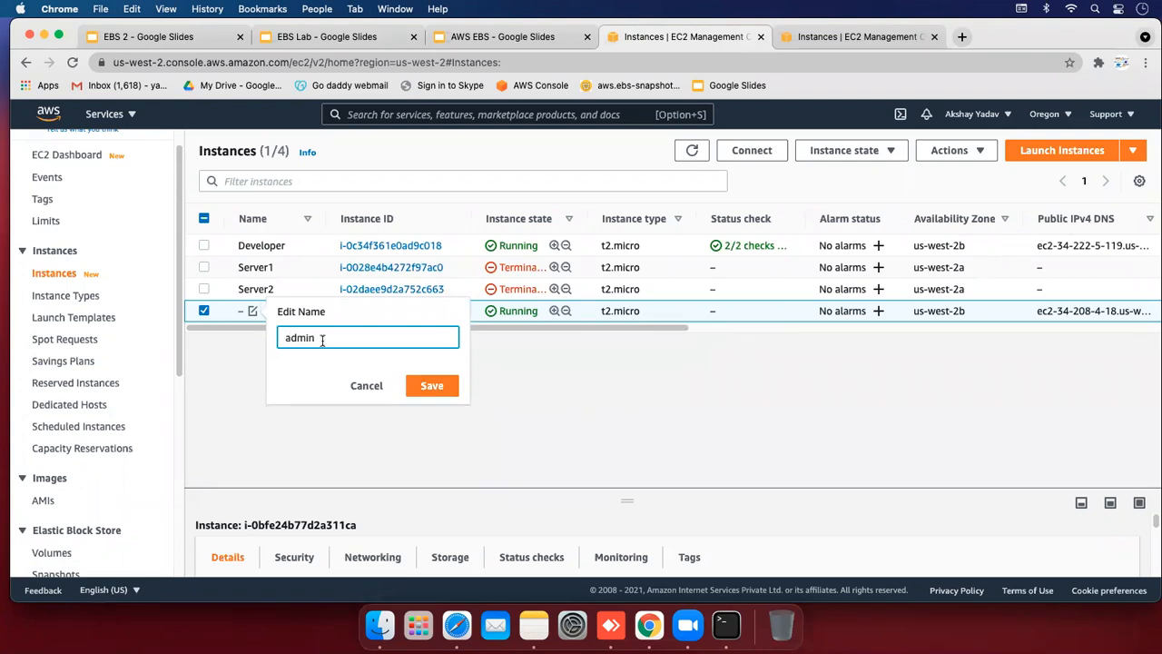
click(430, 385)
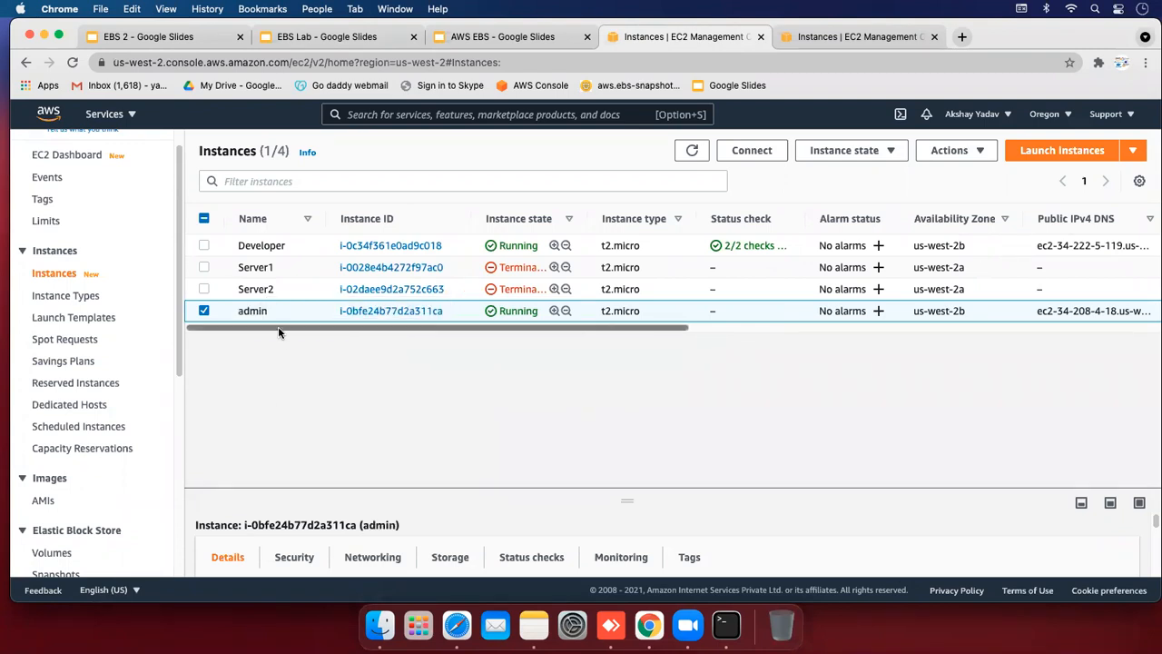
Name the unnamed 8 GiB volume admin in the Volumes list
drag(180, 305, 180, 351)
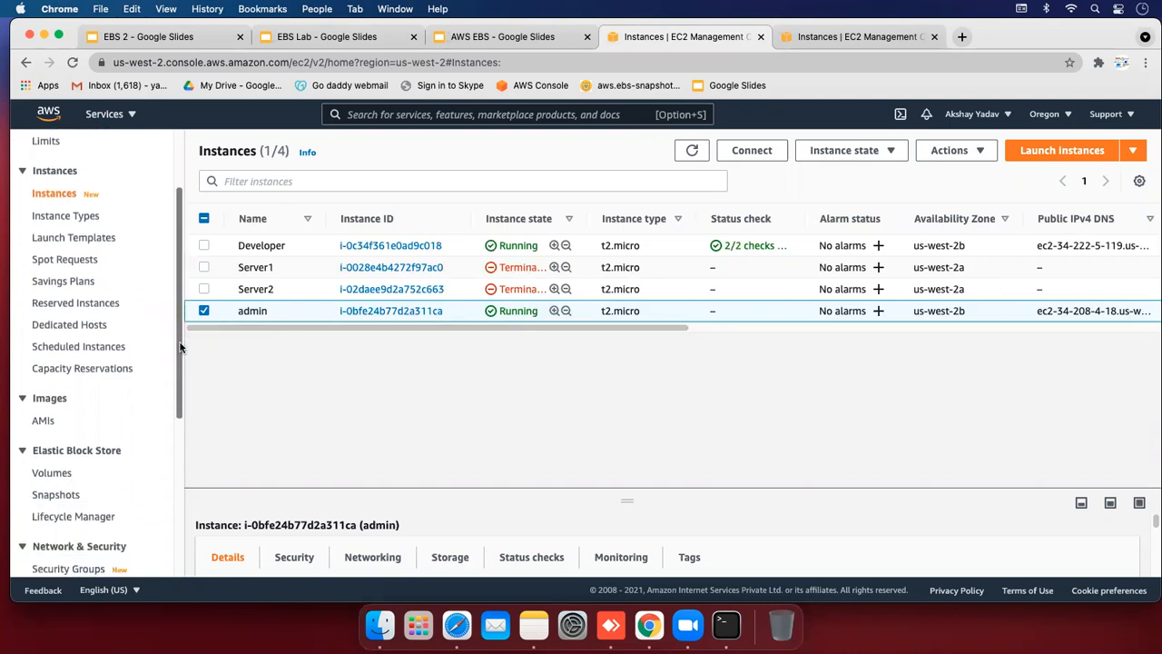
click(40, 464)
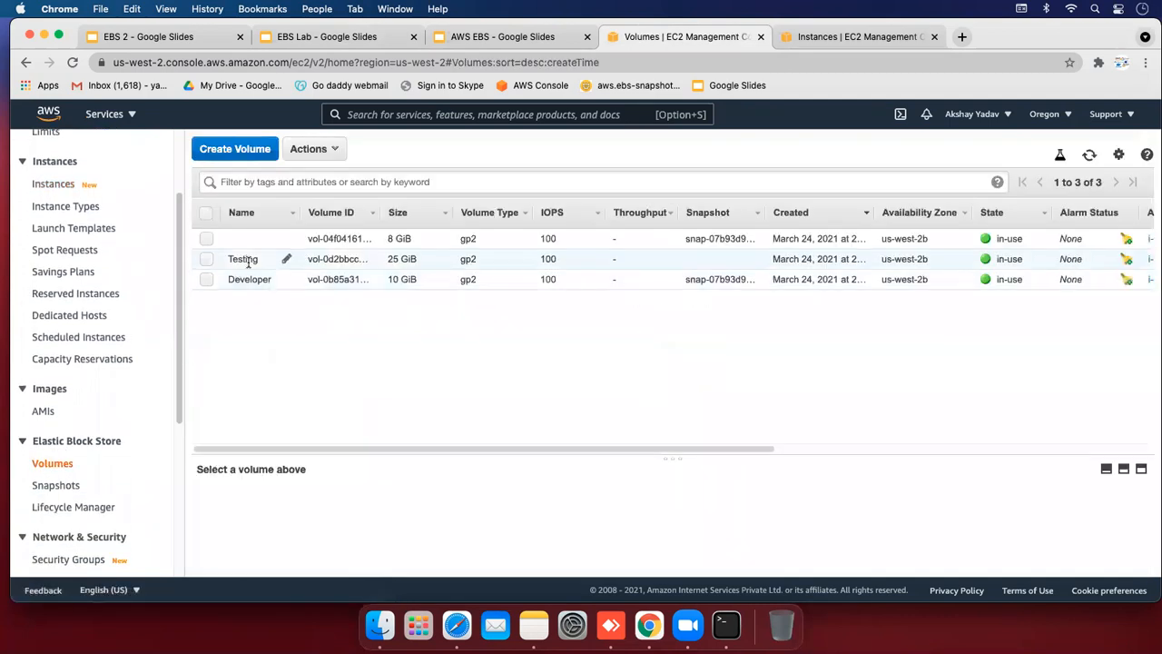
click(286, 236)
text(admin)
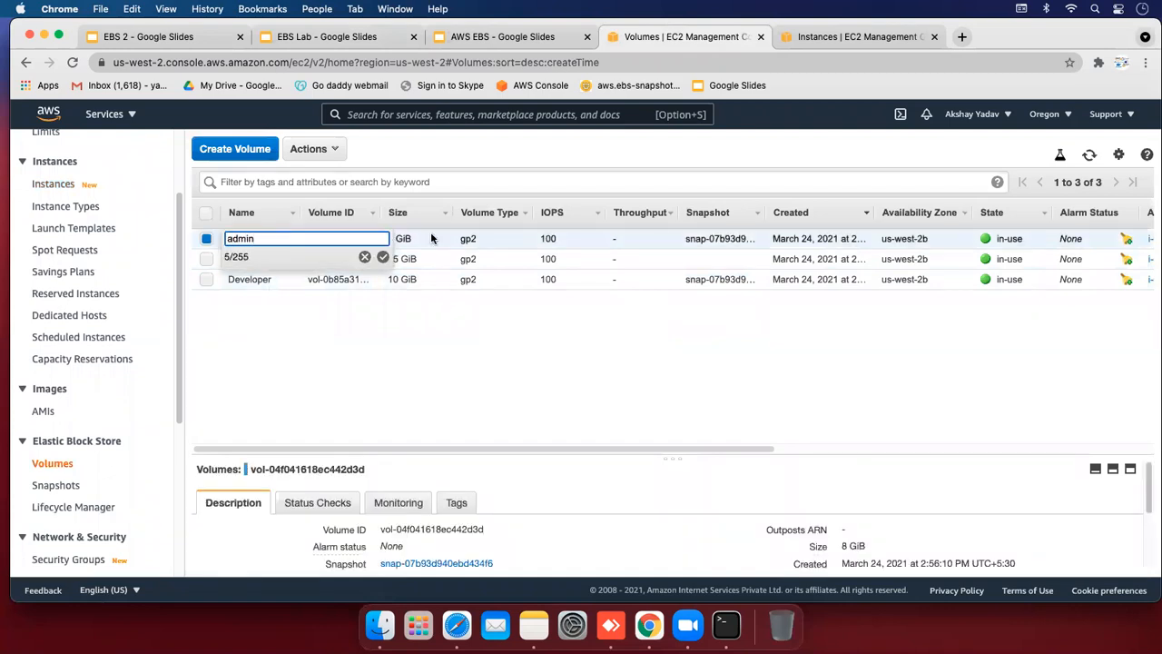
click(382, 258)
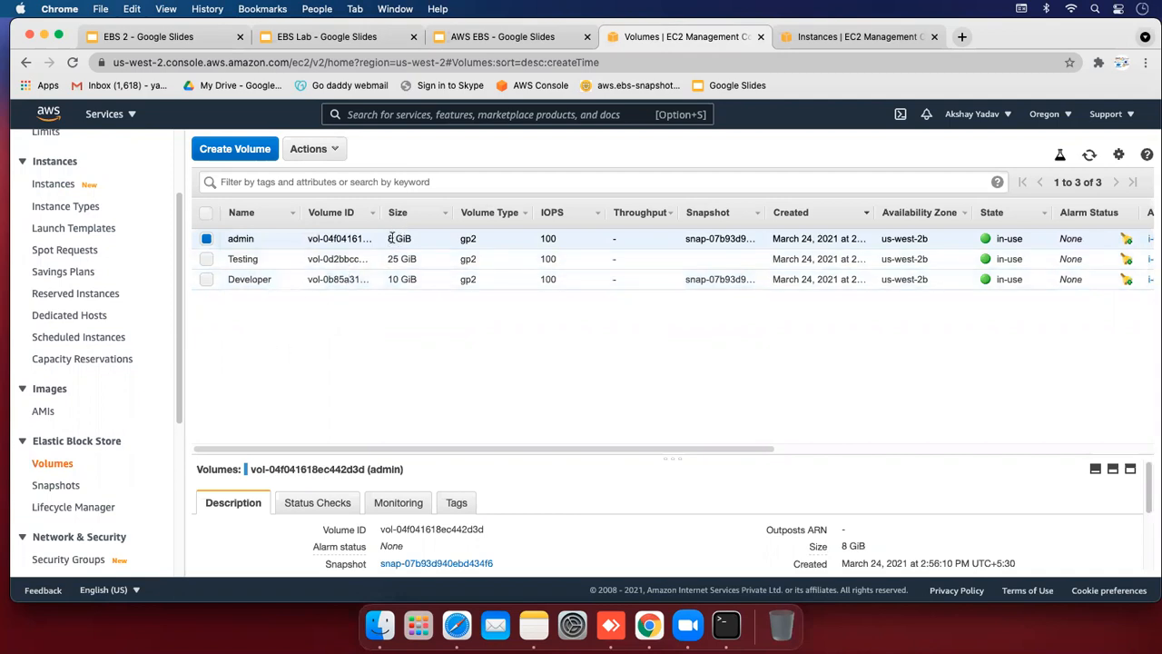
Run df -h on the first server, then close its terminal and terminate the ssh session
click(725, 625)
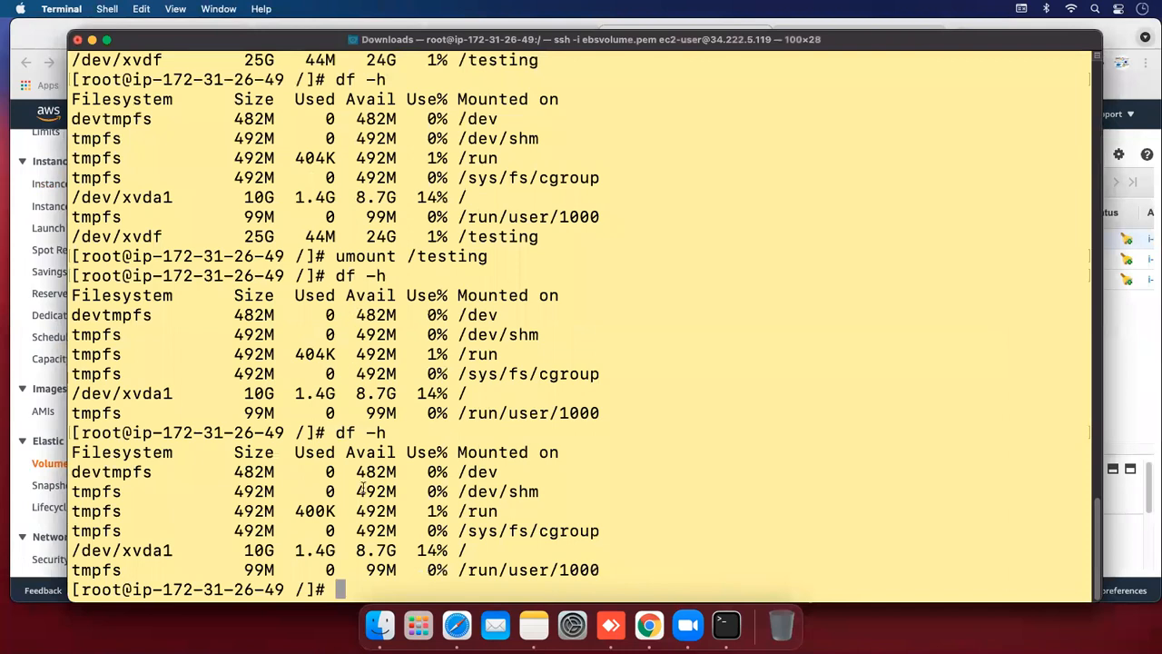
text(df -h)
key(Return)
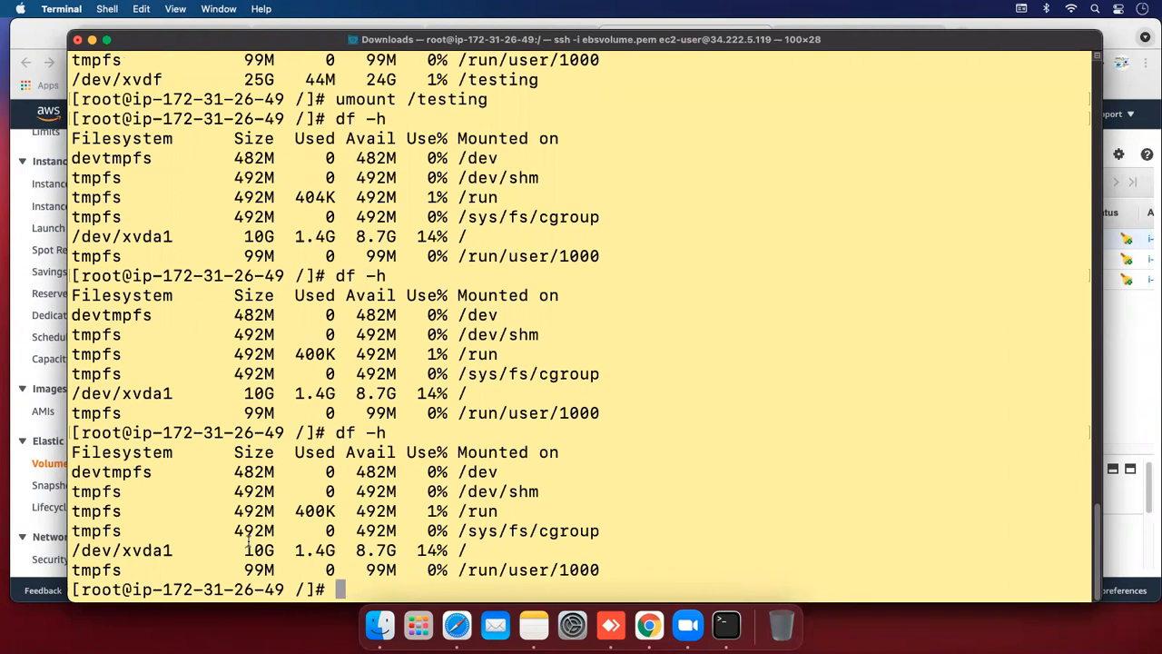
click(78, 40)
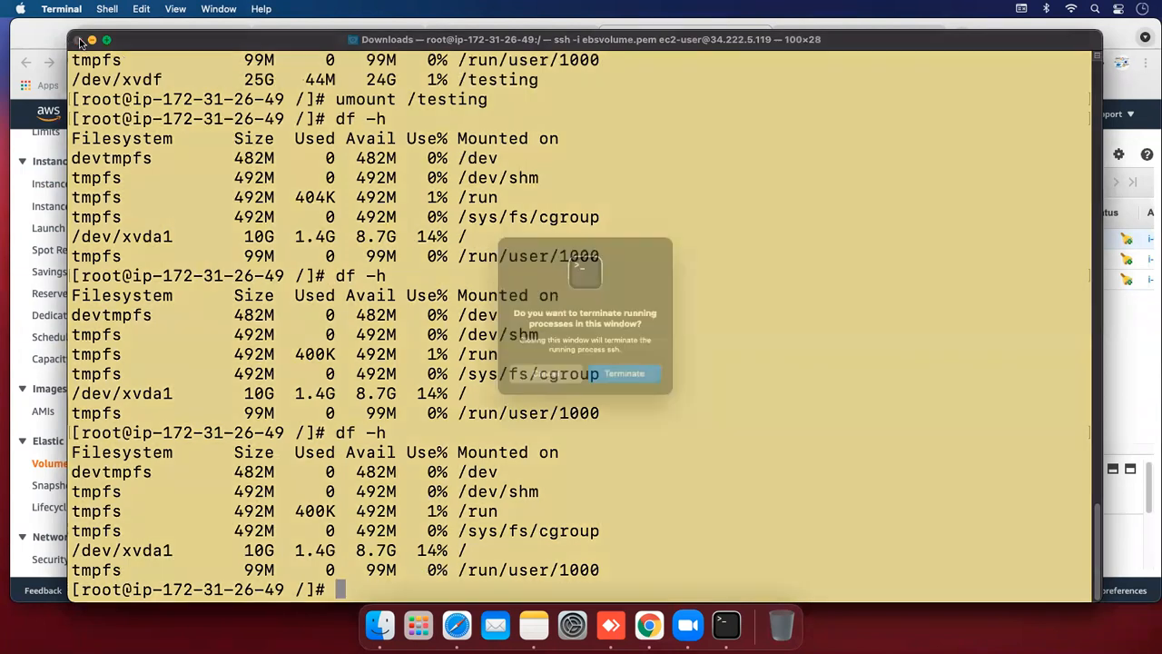
click(627, 378)
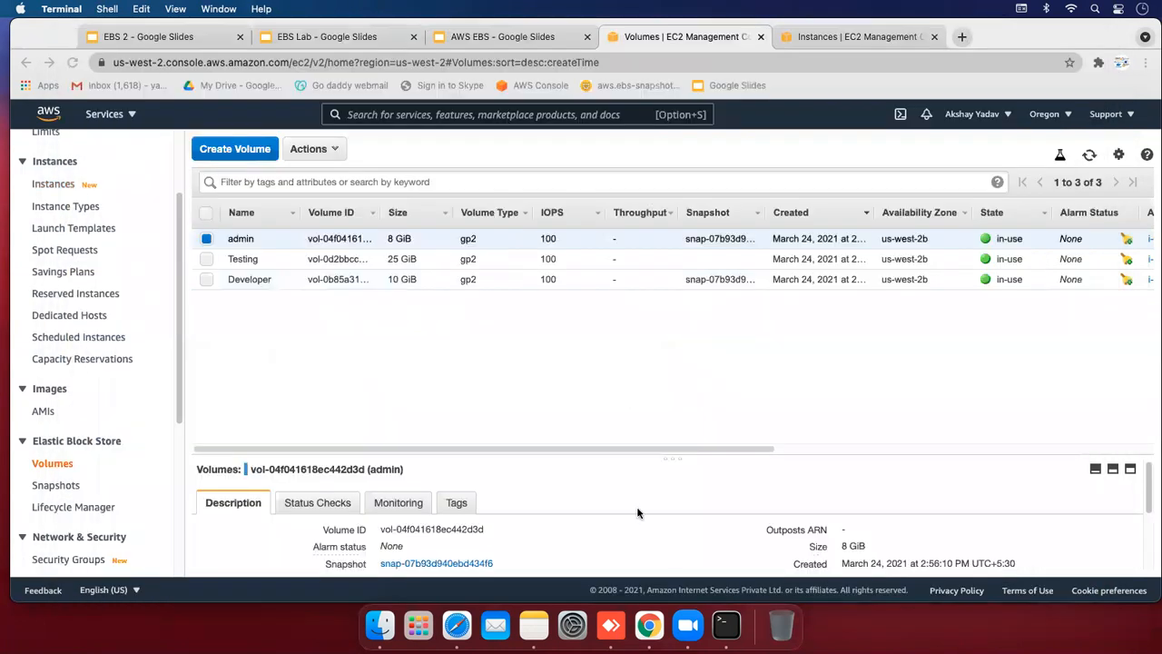
Run df -h on the second instance, confirming its root filesystem is 8.0G
click(726, 624)
text(df -h)
key(Return)
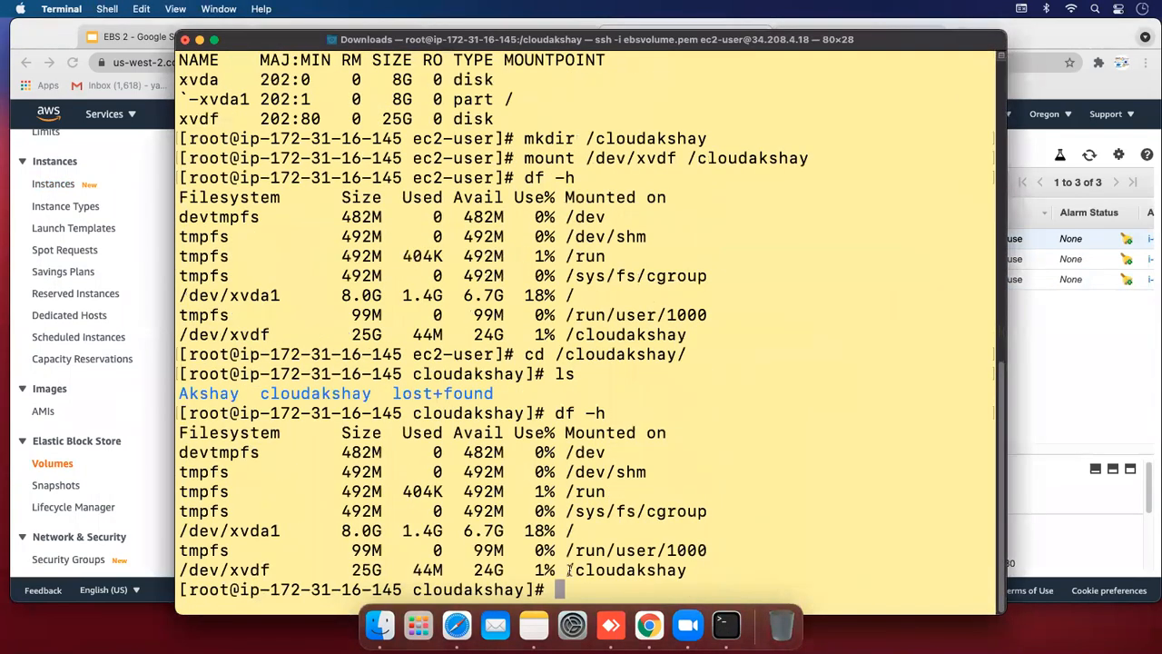
drag(331, 530, 575, 523)
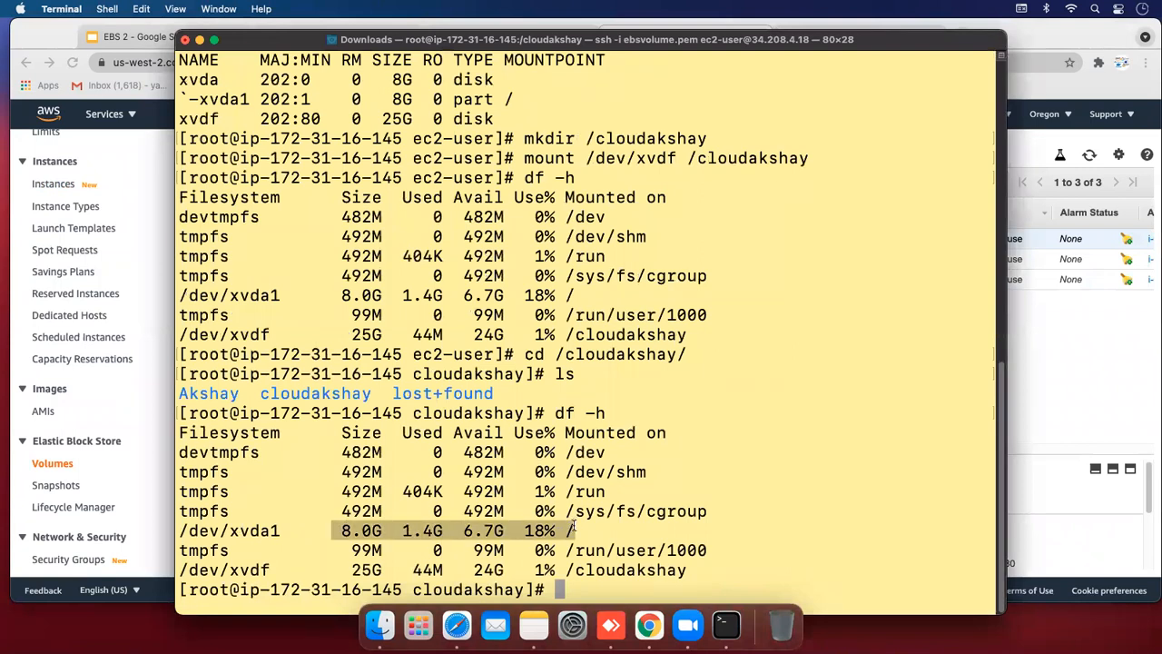
click(577, 530)
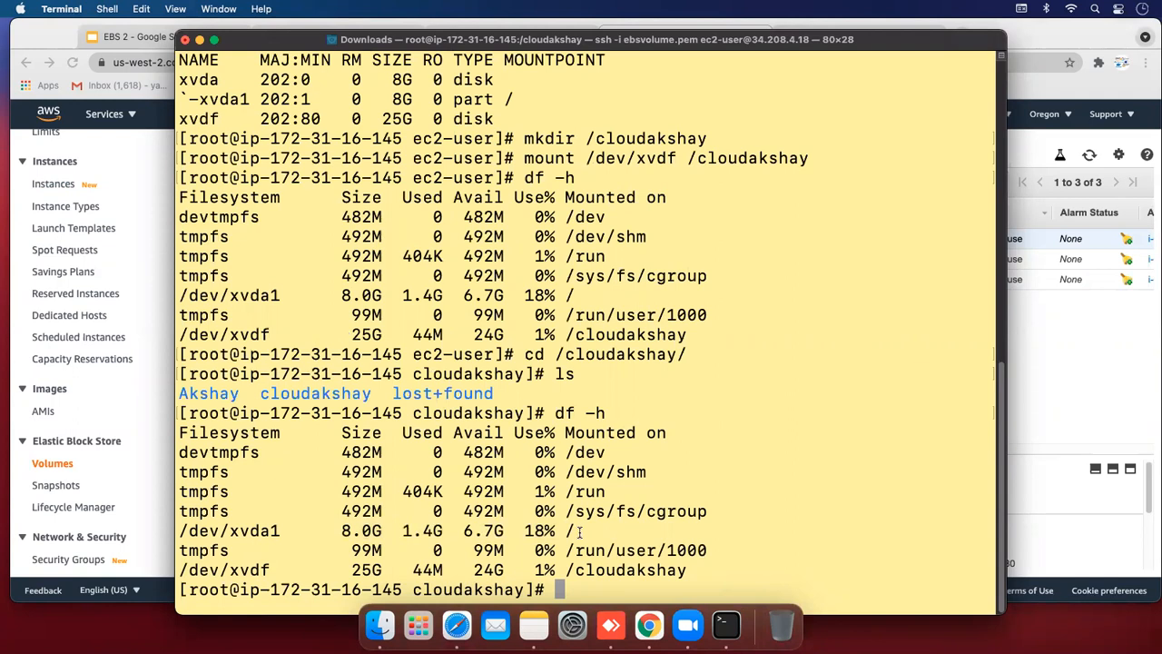
click(1032, 409)
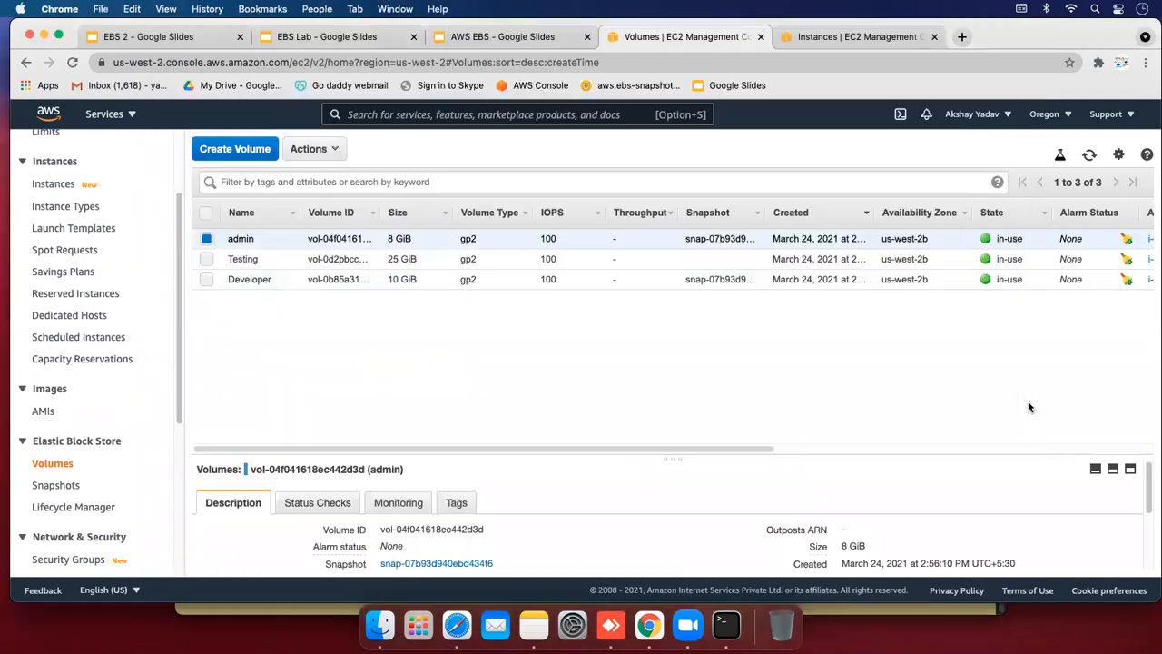
Modify the admin volume's size from 8 to 16 GiB and confirm the change
click(62, 465)
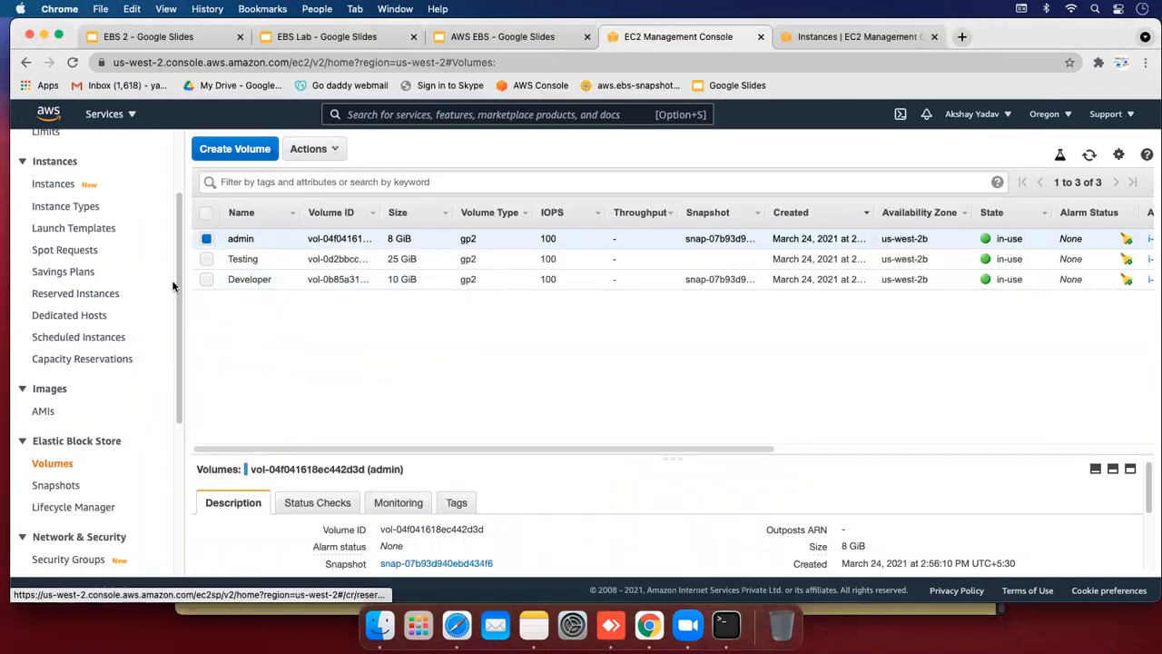
click(312, 154)
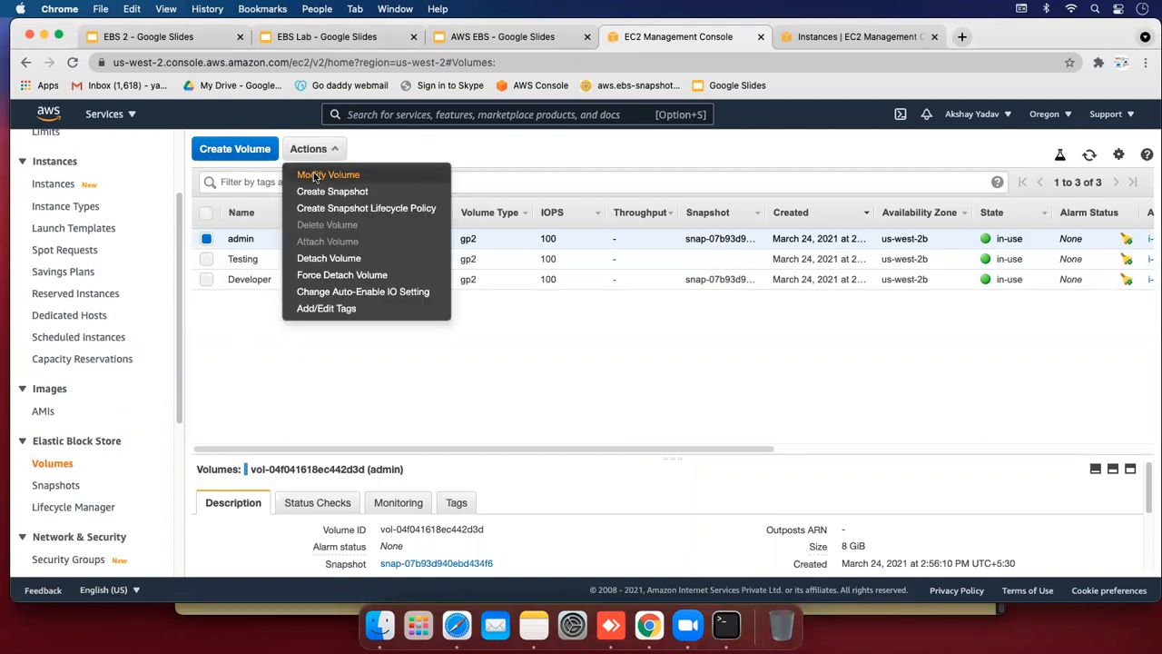
click(318, 175)
click(547, 444)
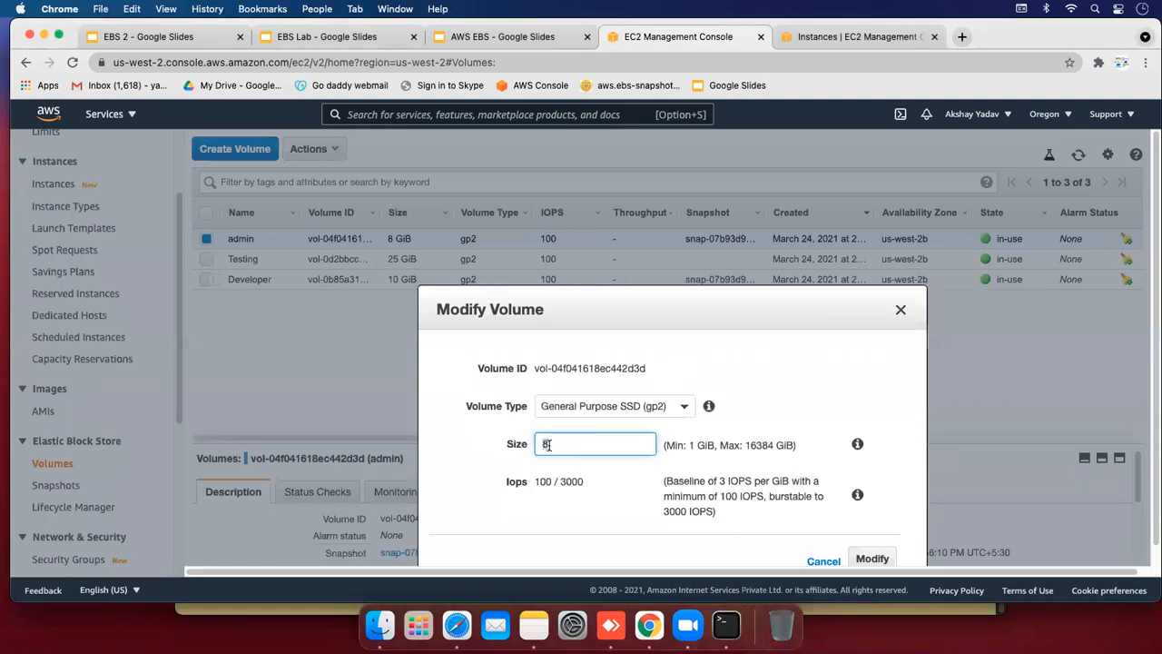
key(BackSpace)
text(16)
click(867, 560)
click(877, 484)
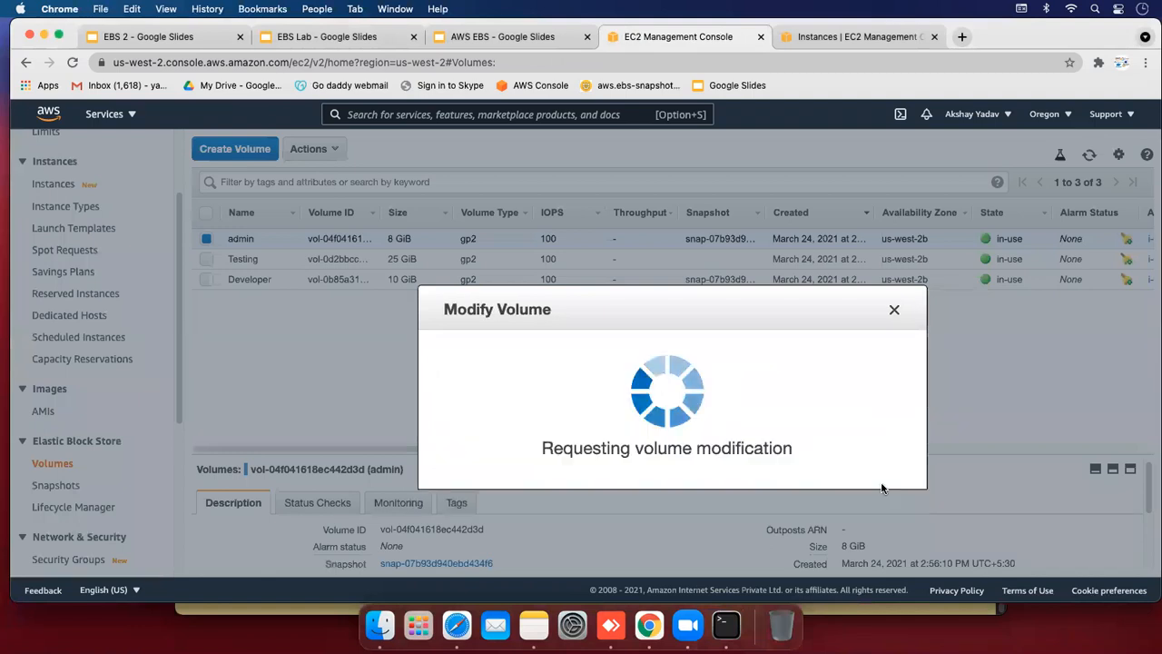
click(850, 424)
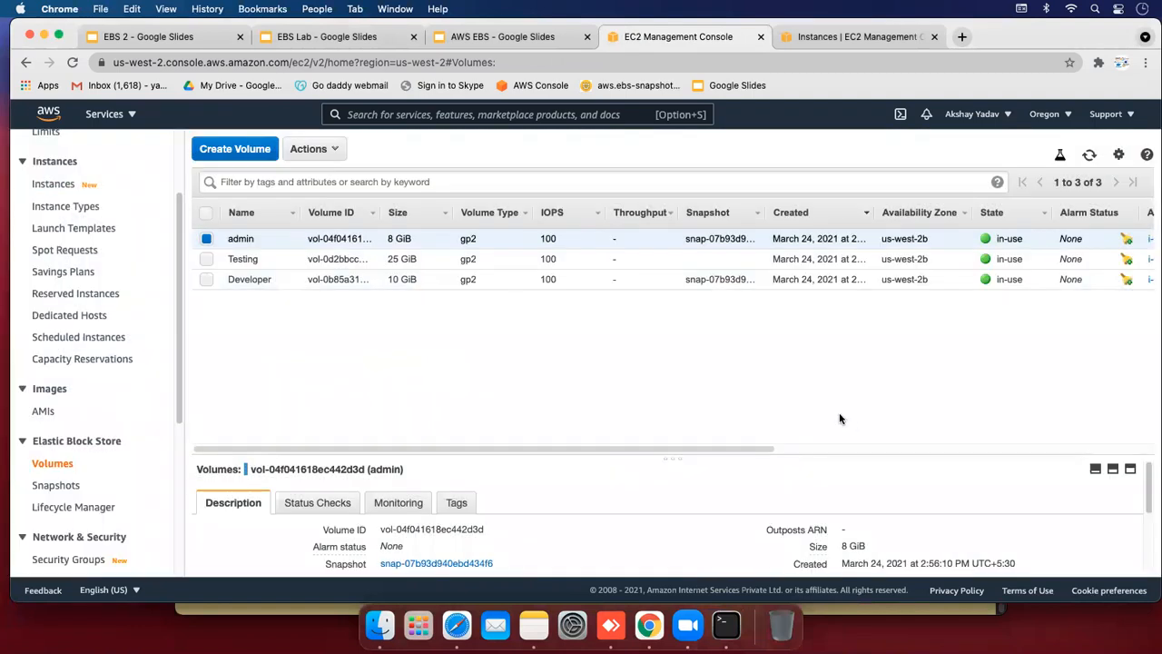
Refresh the Volumes list until the admin volume shows 16 GiB
click(310, 151)
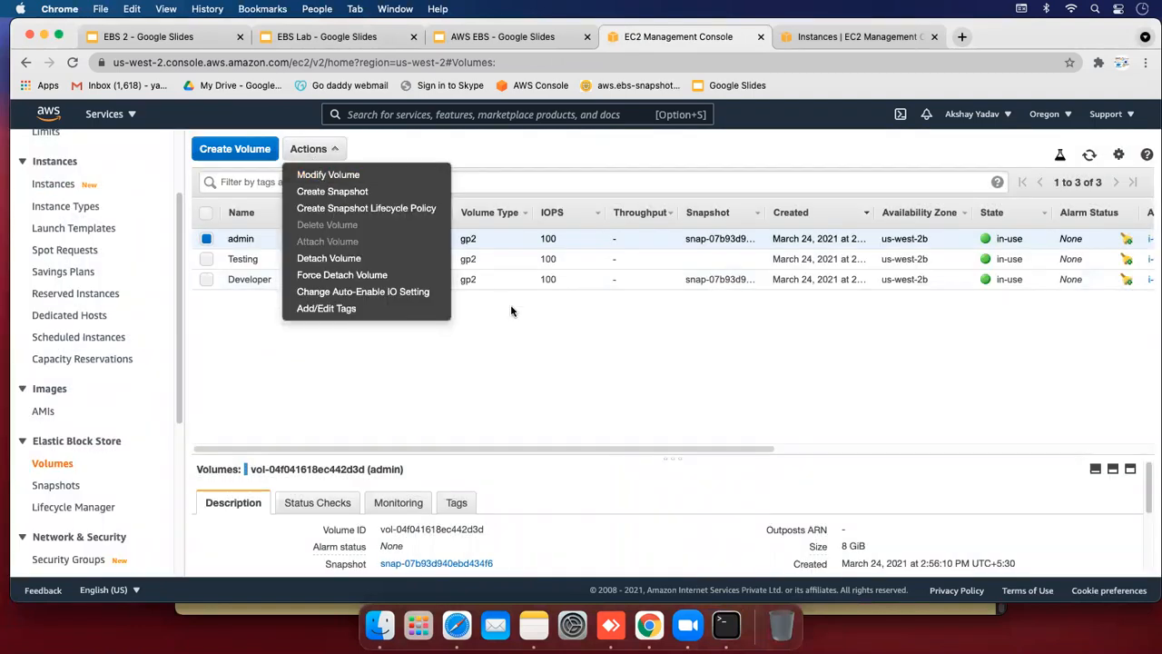
click(559, 353)
click(1091, 156)
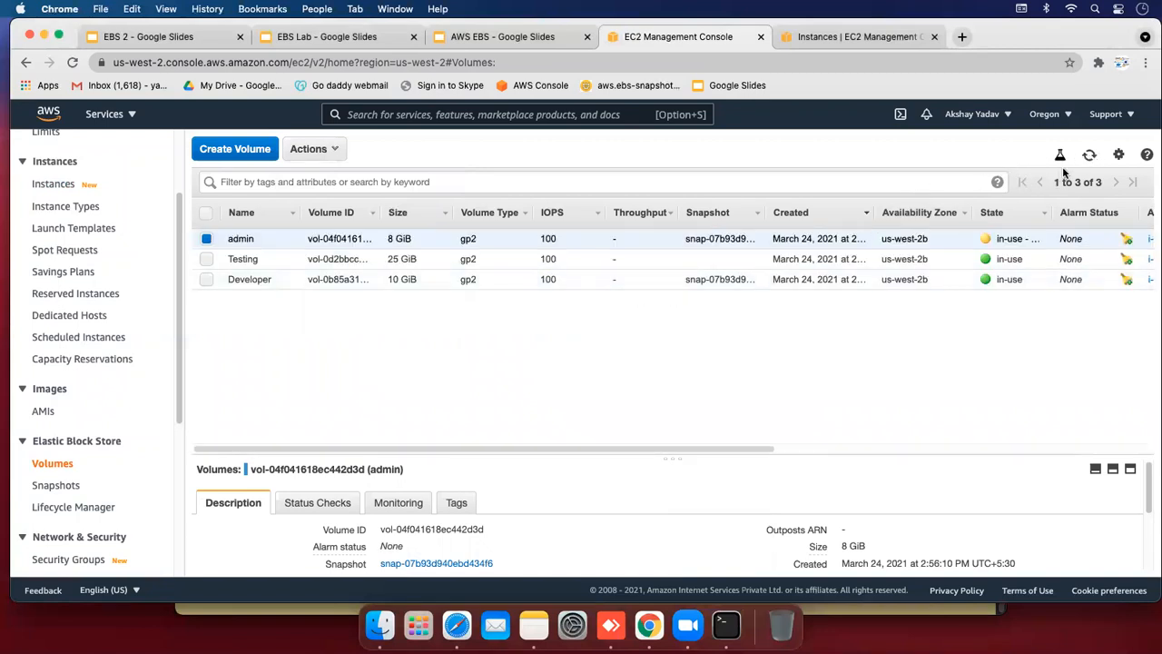
click(1090, 156)
click(1087, 158)
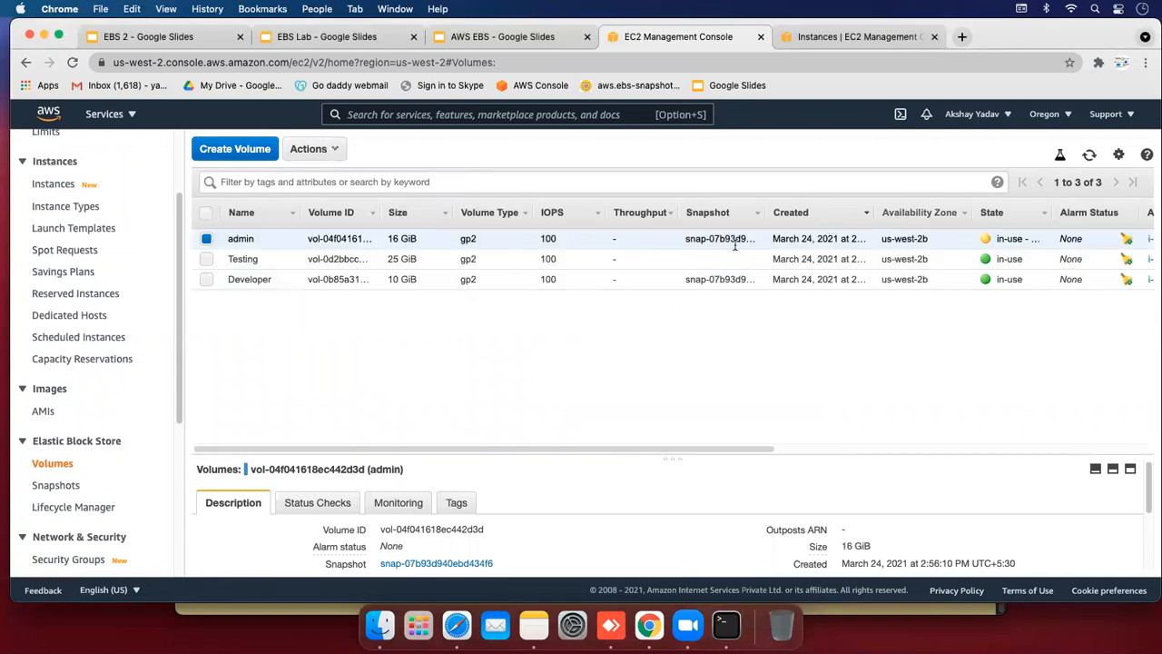
drag(389, 238, 425, 240)
click(420, 338)
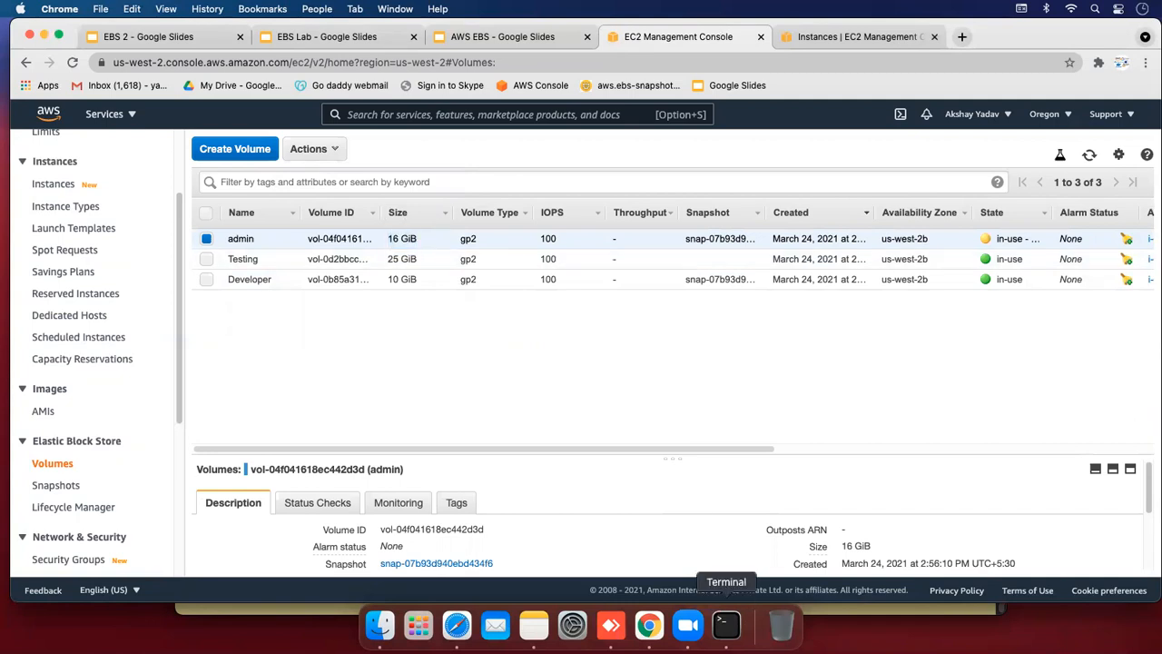
Rerun df -h on the second instance, which still shows 8.0G
click(726, 623)
text(df -h)
key(Return)
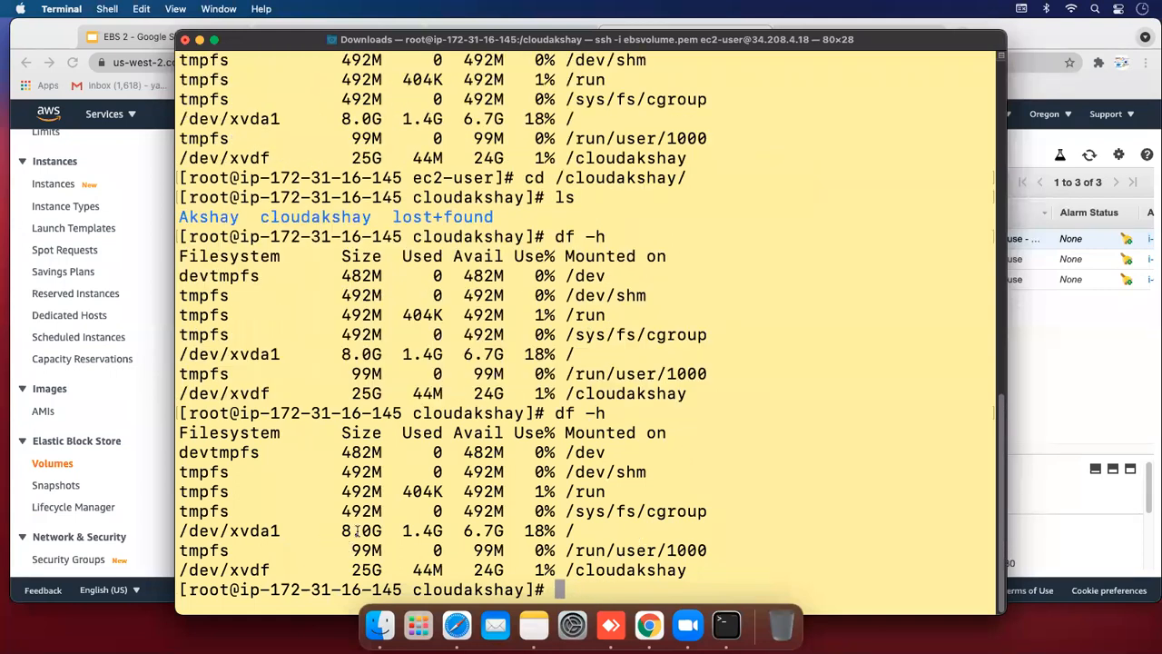
Run growpart /dev/xvda 1 to extend partition 1 into the enlarged disk
drag(334, 530, 508, 531)
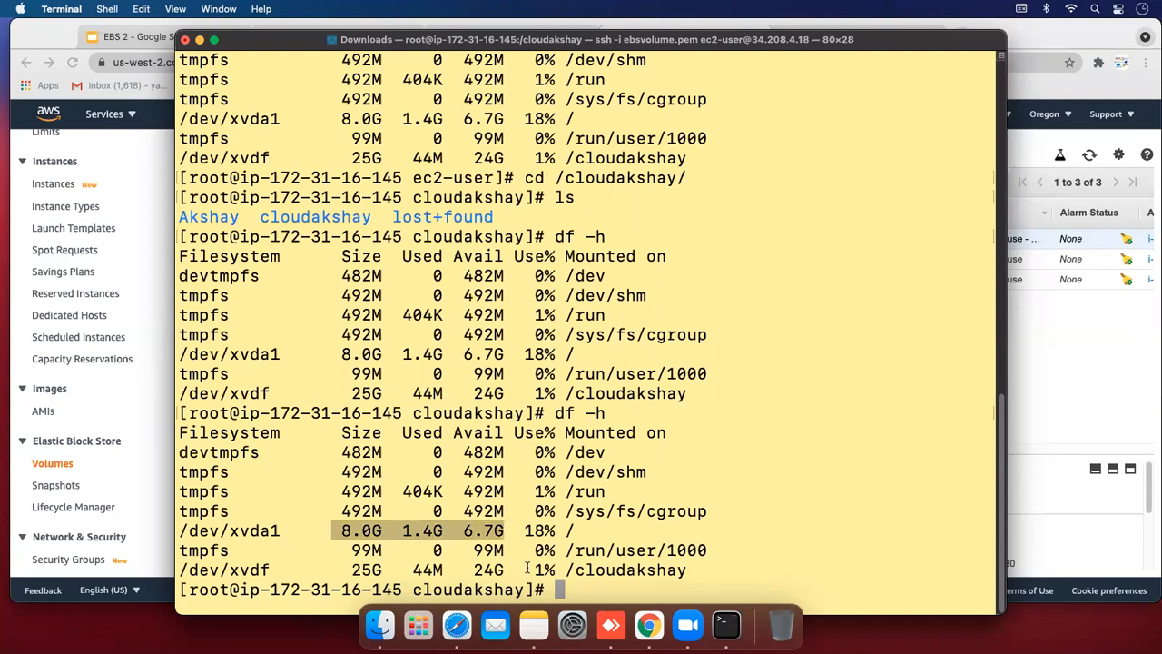
click(576, 587)
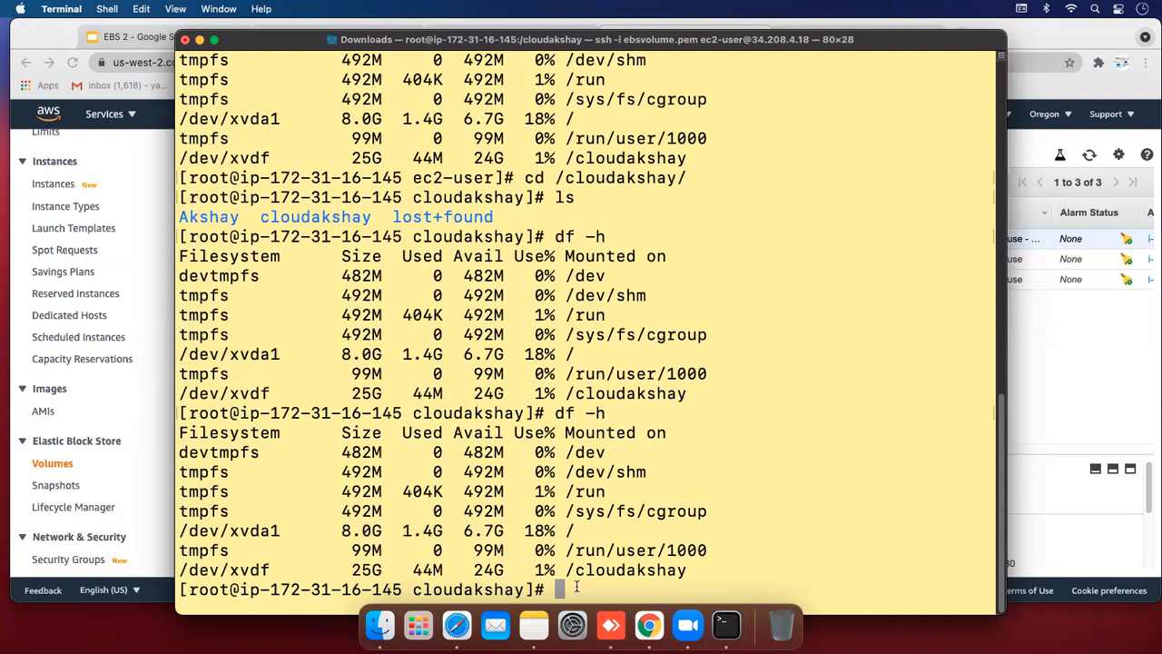
text(growpart)
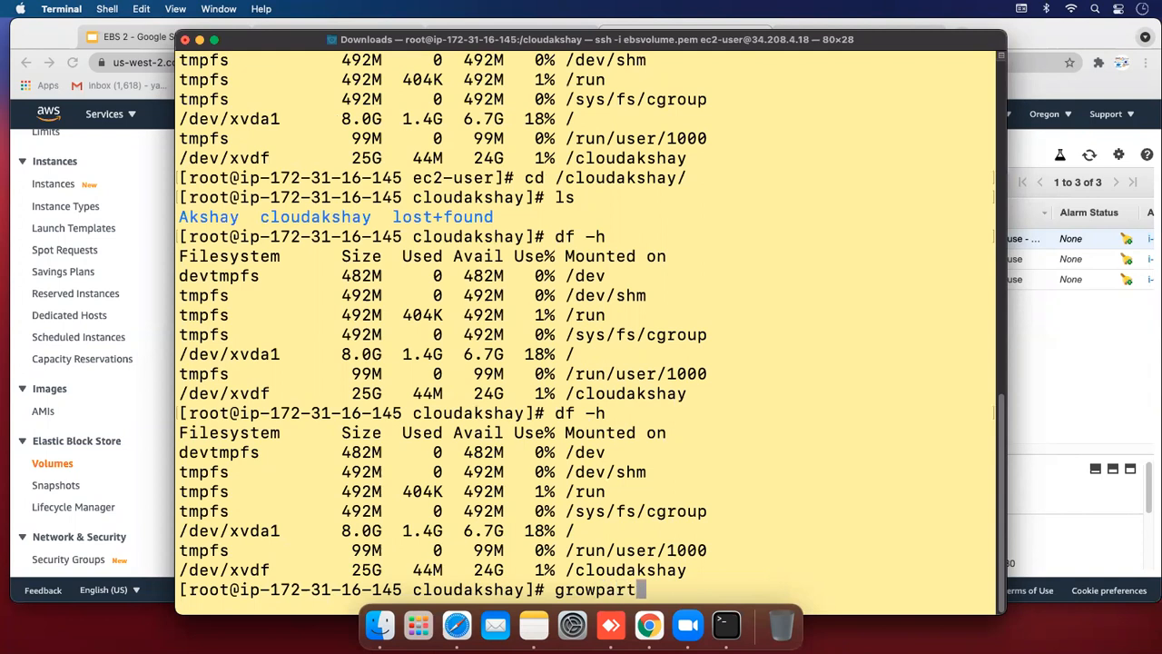
text( /dev)
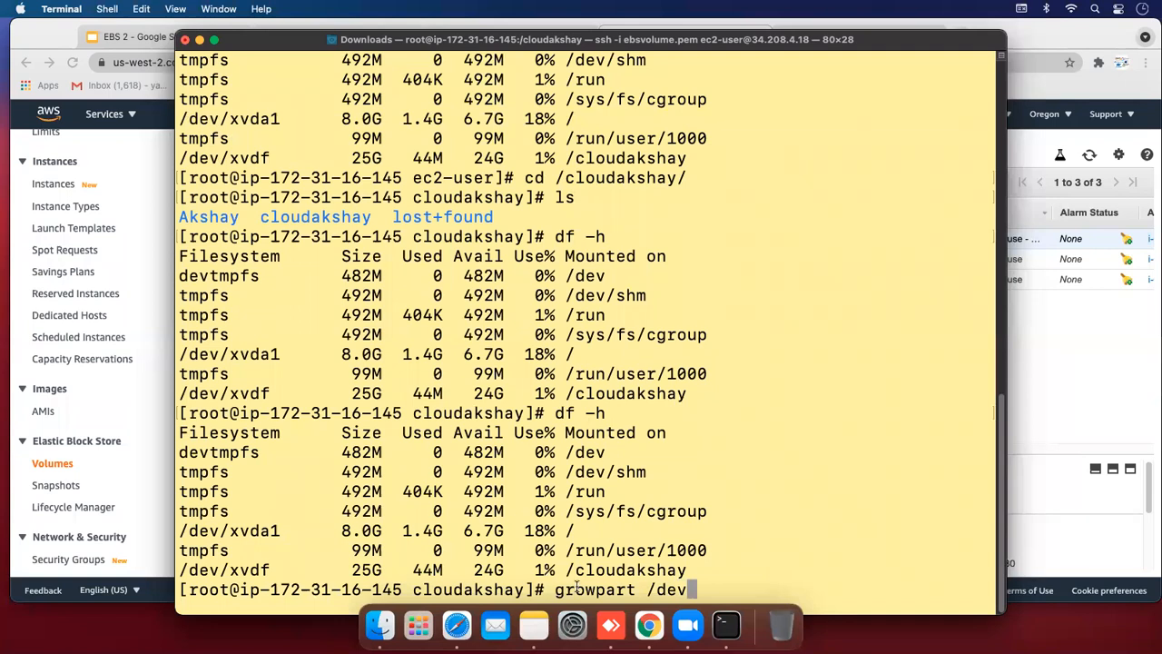
text(/xvd`)
key(BackSpace)
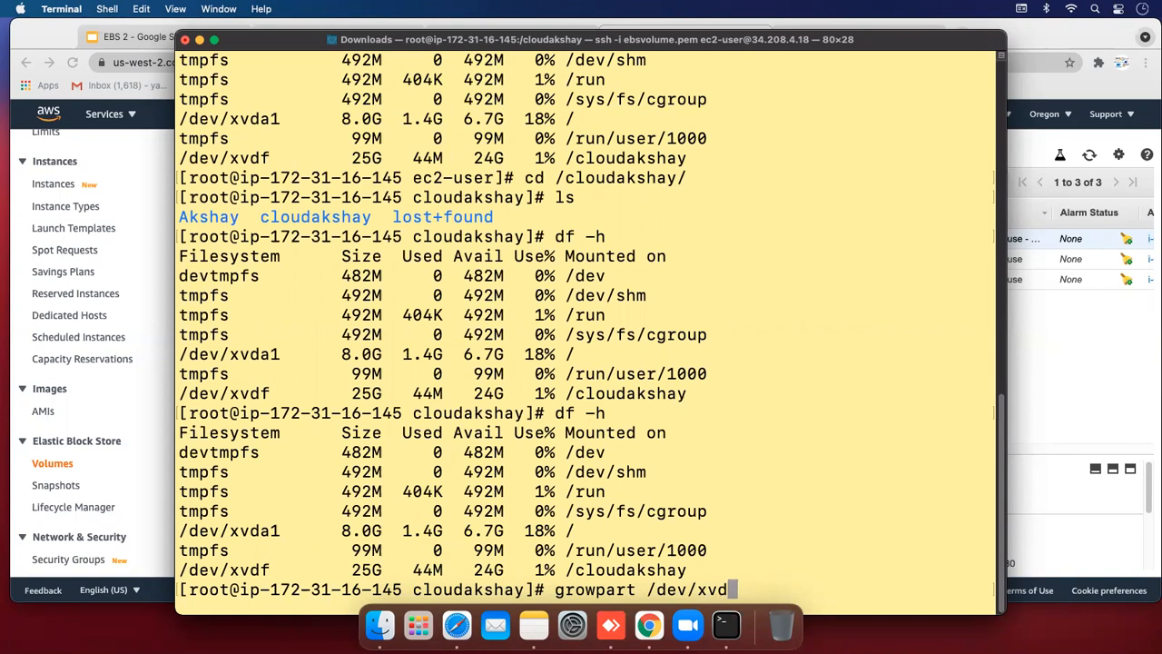
text(1)
key(BackSpace)
text(a 1)
key(Return)
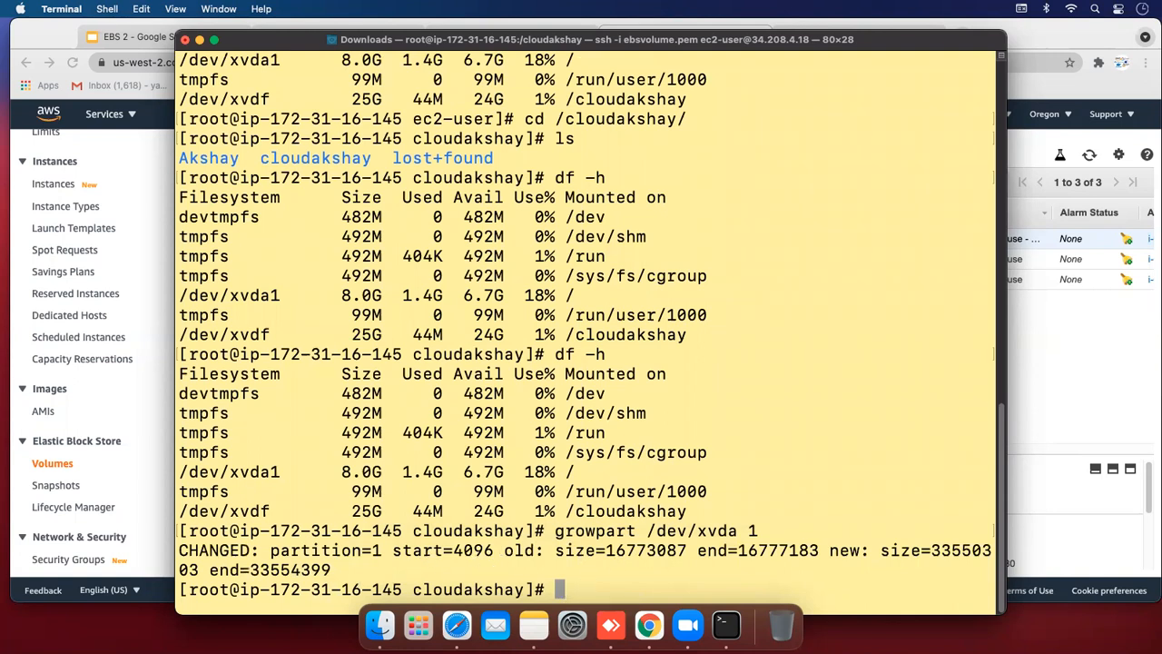
Try xfs-growfs -d / to grow the filesystem, which fails as command not found
text(xfs-gr)
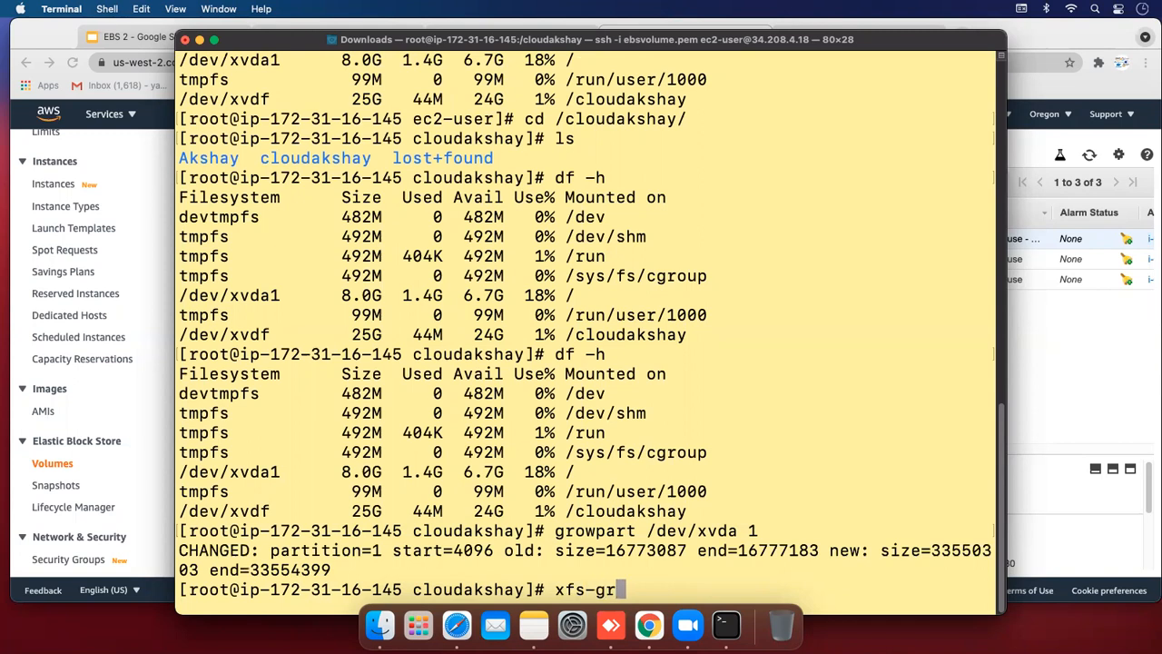
text(owfs -d)
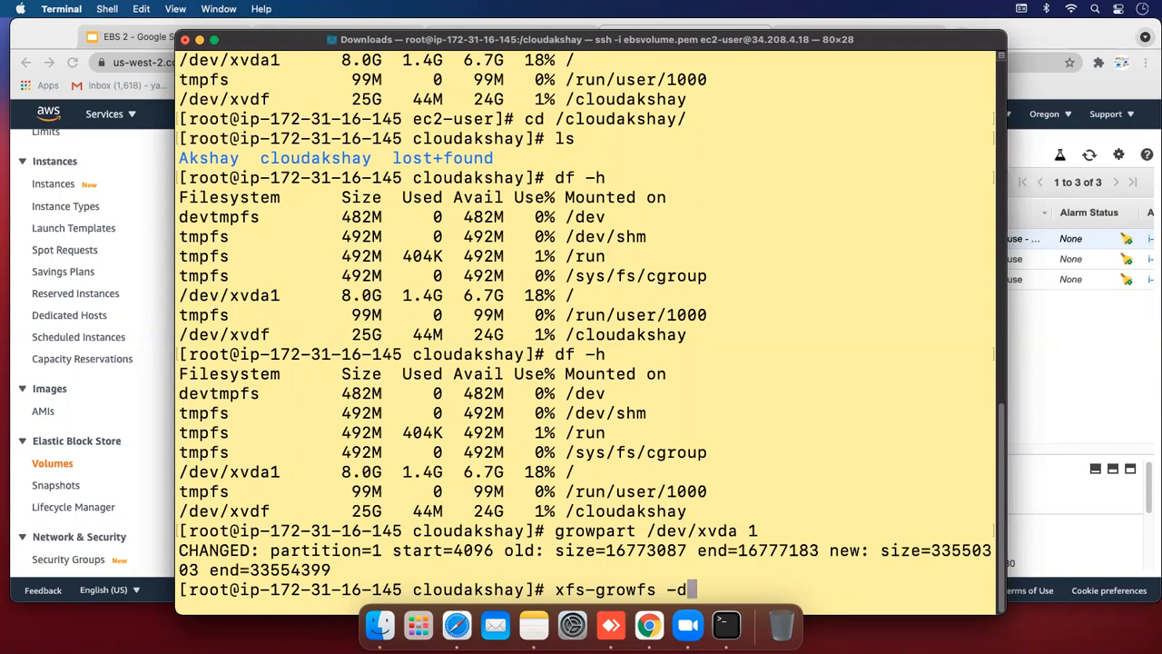
text( /)
key(Return)
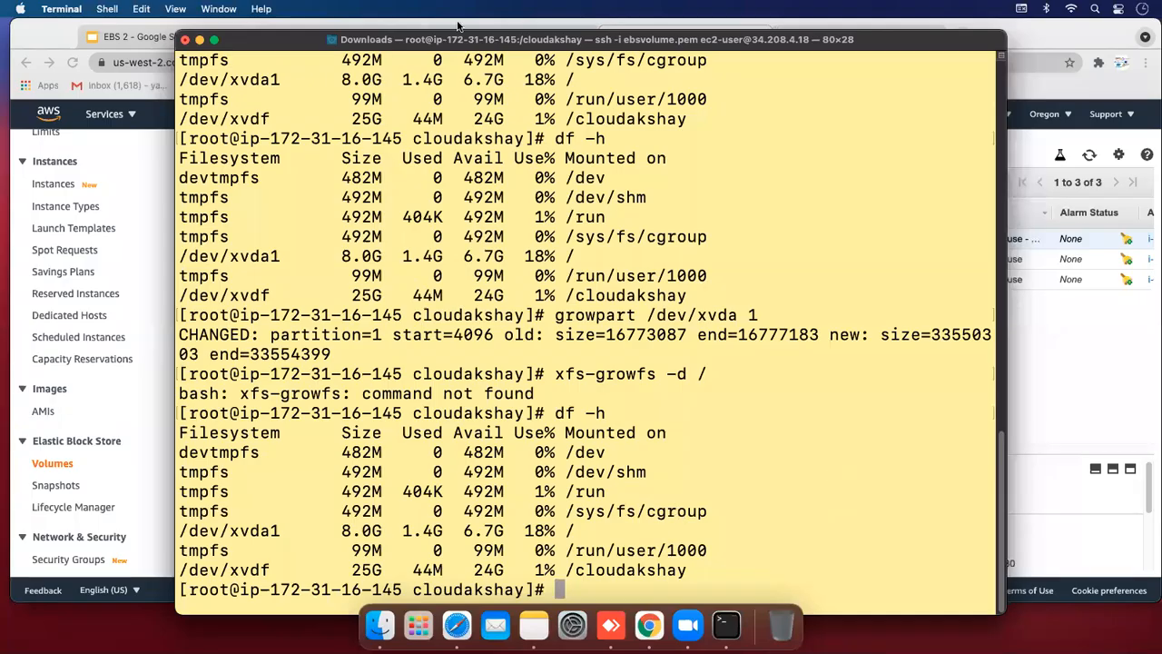
drag(316, 49, 313, 37)
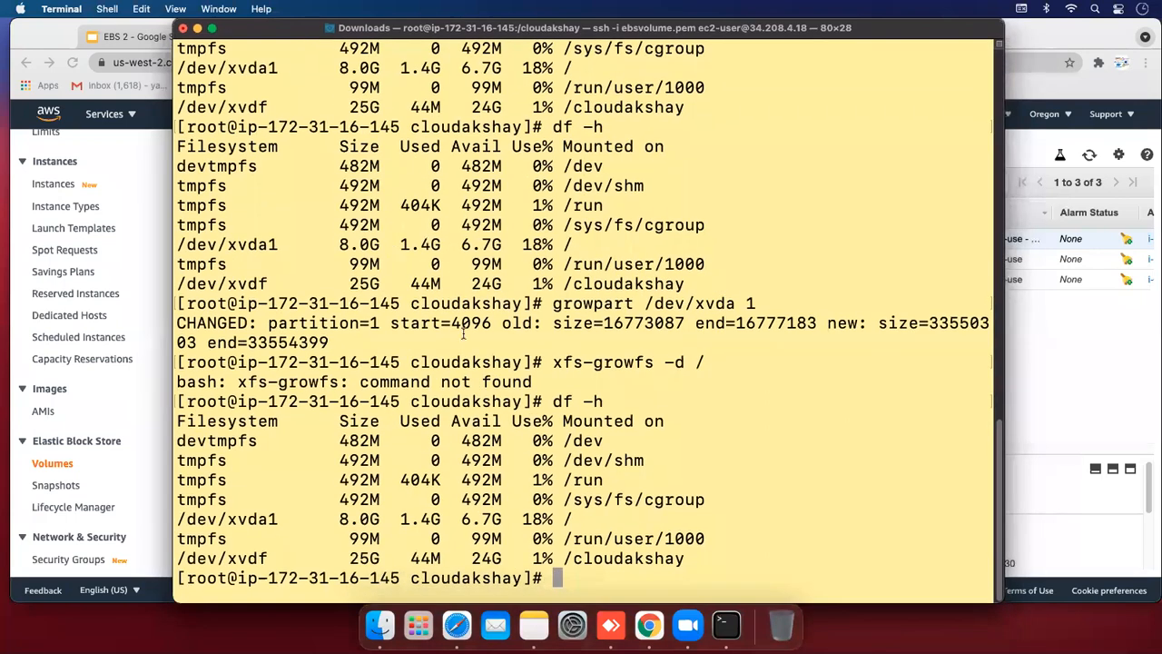
Attempt resize2fs on /dev/xvda 1 and then /dev/xvda1, both unsuccessful
click(582, 572)
text(resize)
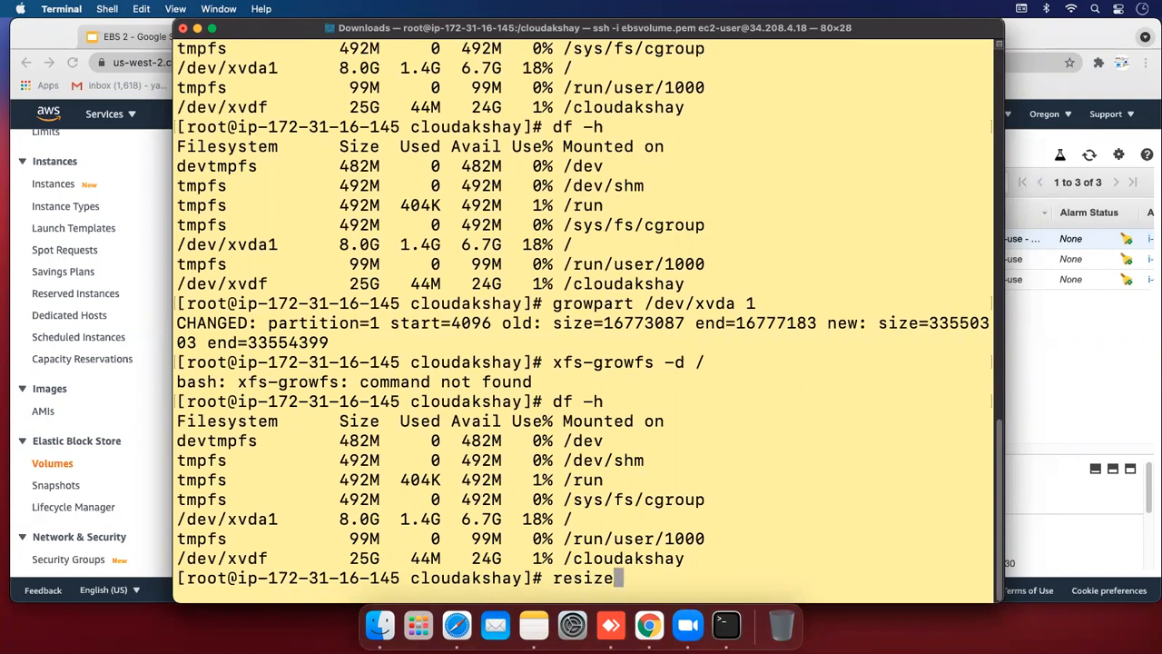
text(2fs /dev/)
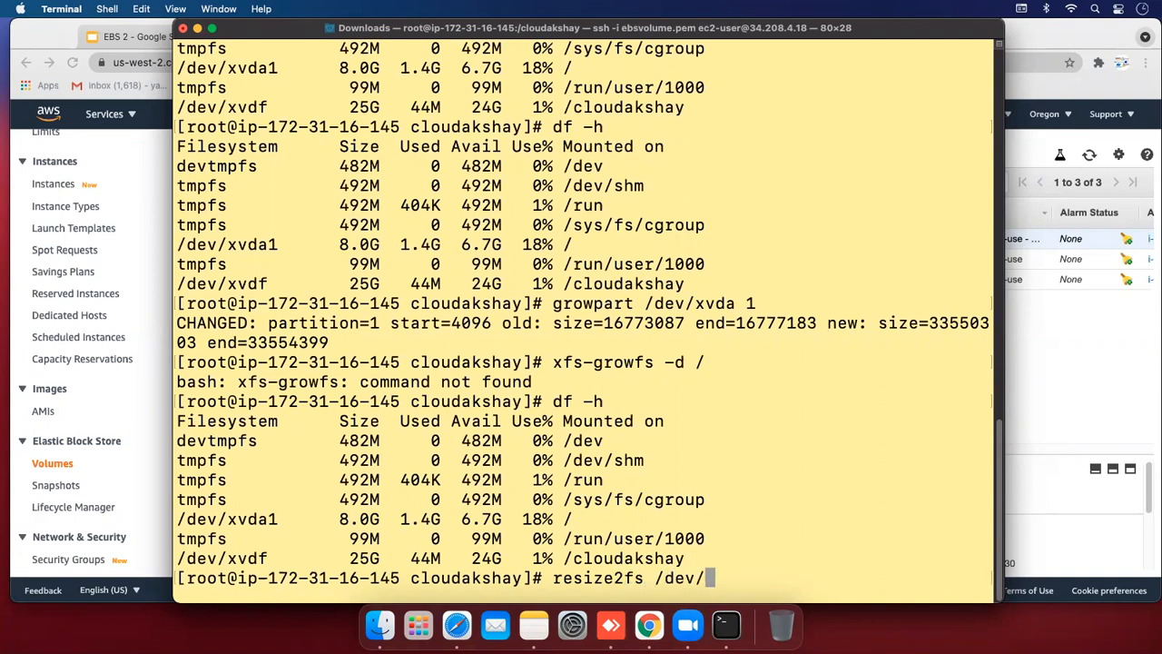
text(xvda 1)
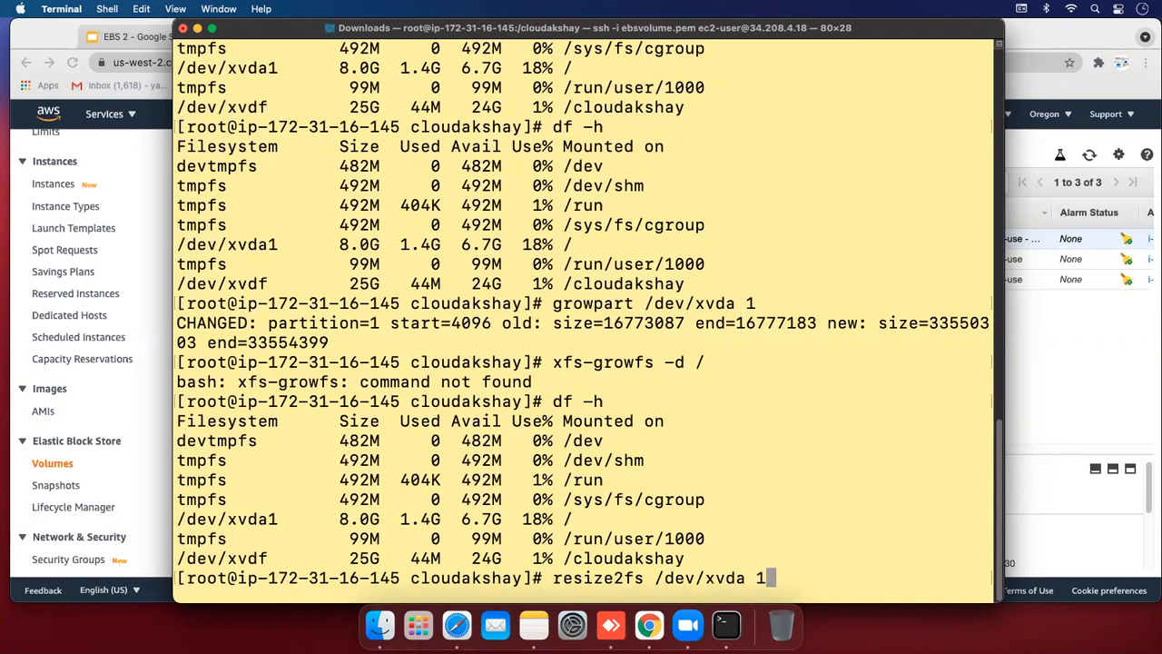
key(Return)
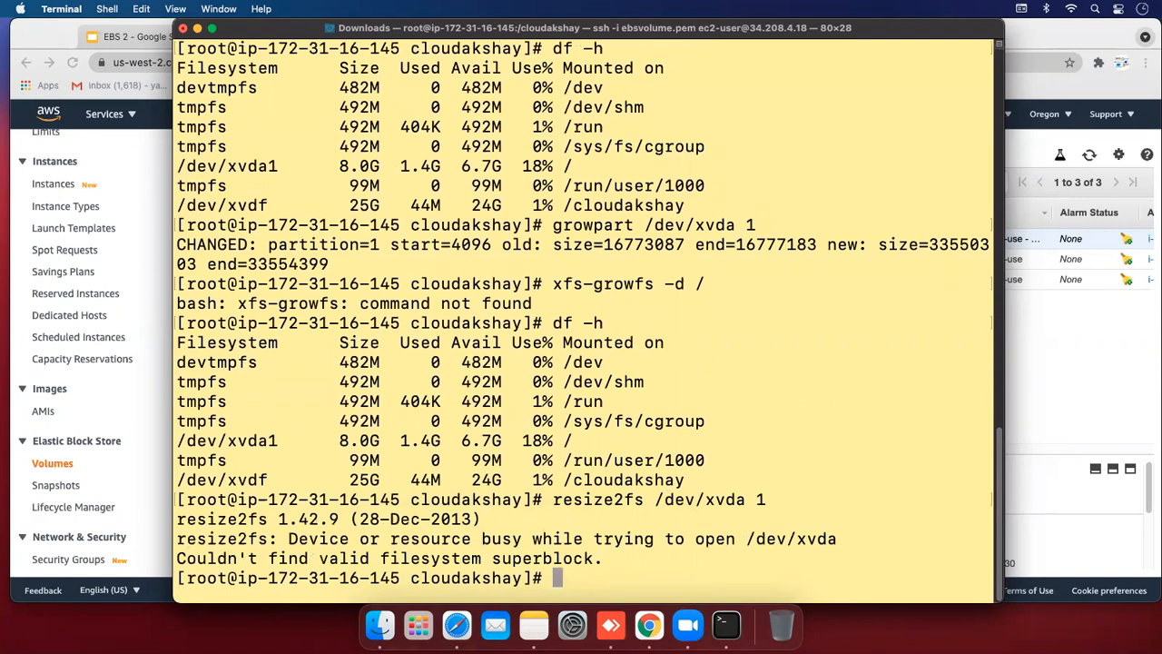
key(Up)
key(Left)
key(Left)
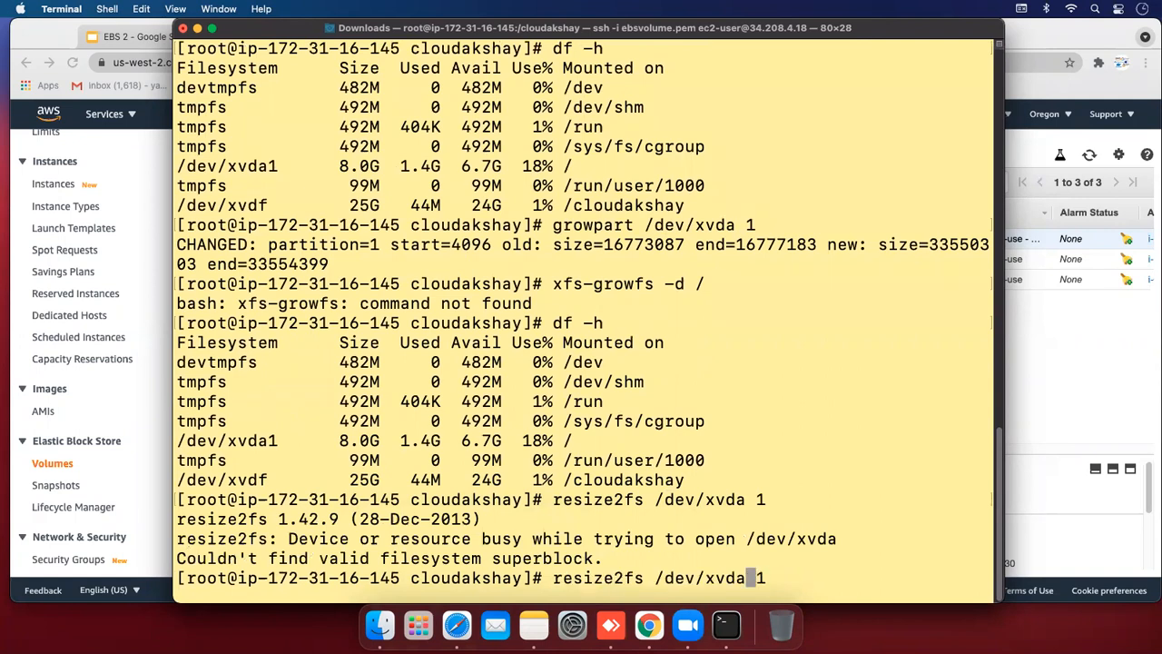
key(Right)
key(Right)
key(BackSpace)
key(BackSpace)
text(1)
key(Return)
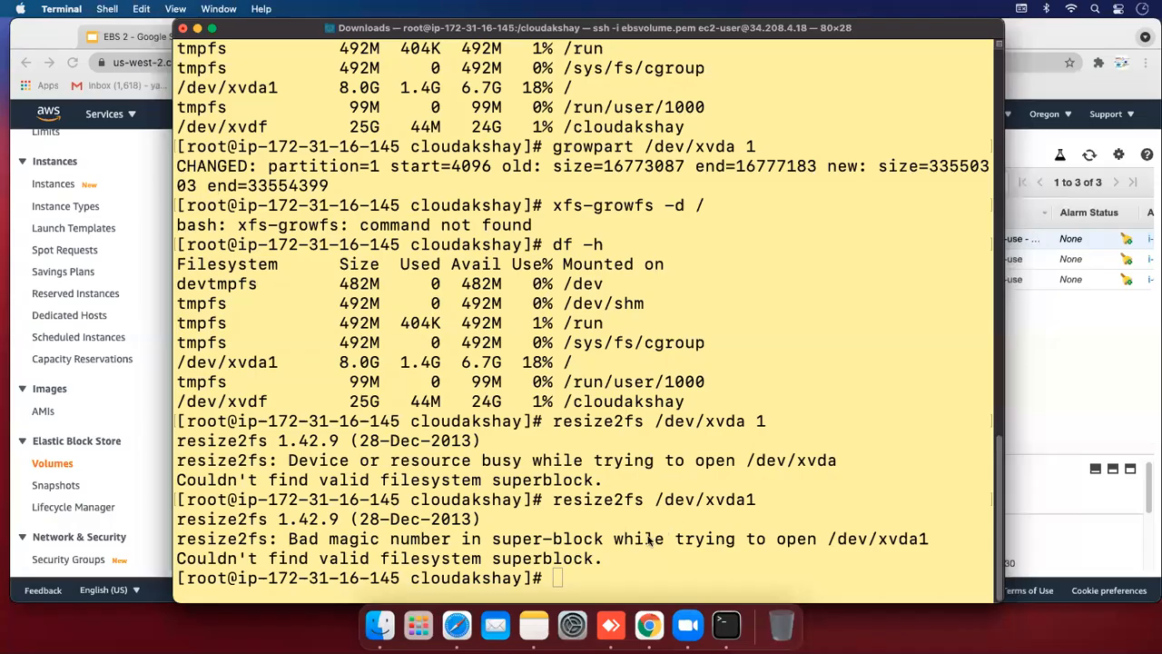
Correct the earlier command to xfs_growfs -d / and run it to grow the root filesystem
click(626, 557)
key(Up)
key(Up)
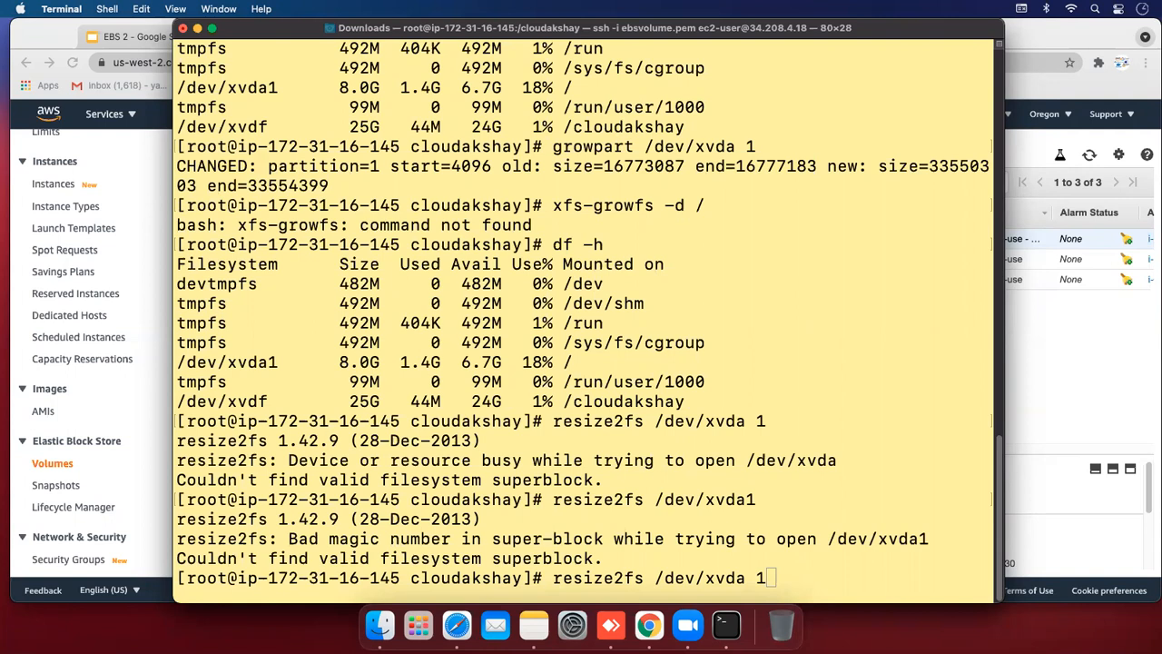
click(631, 543)
key(Up)
key(Up)
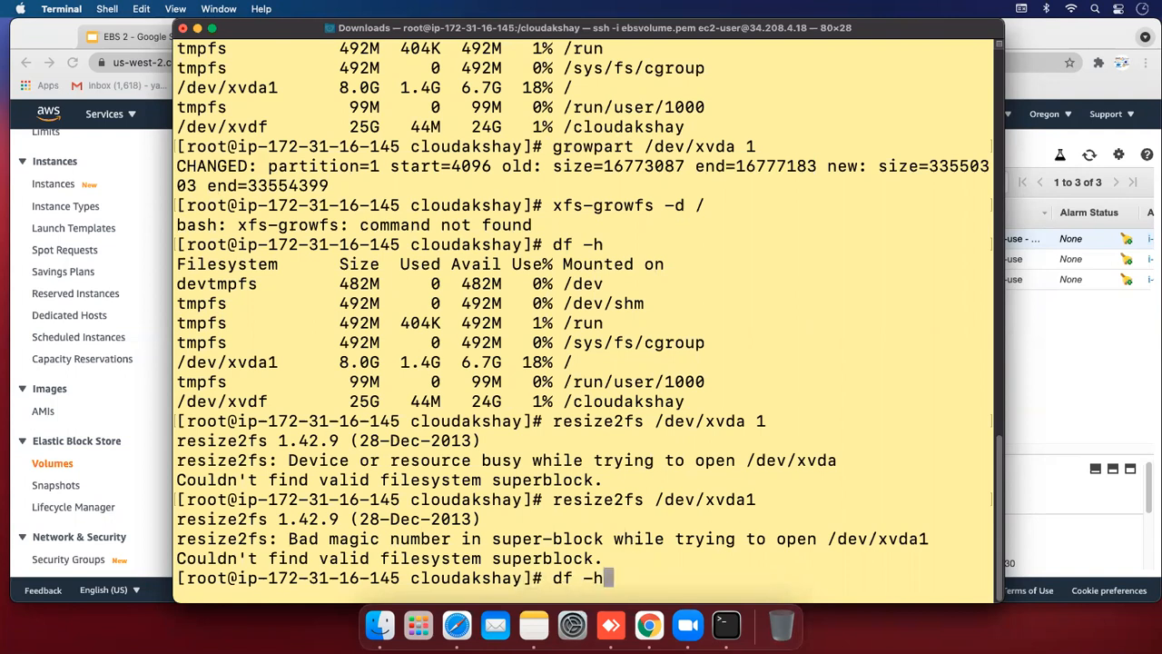
key(Left)
key(Left)
key(Left)
key(Left)
key(Left)
key(Left)
key(Left)
key(Left)
key(Left)
key(Left)
key(Left)
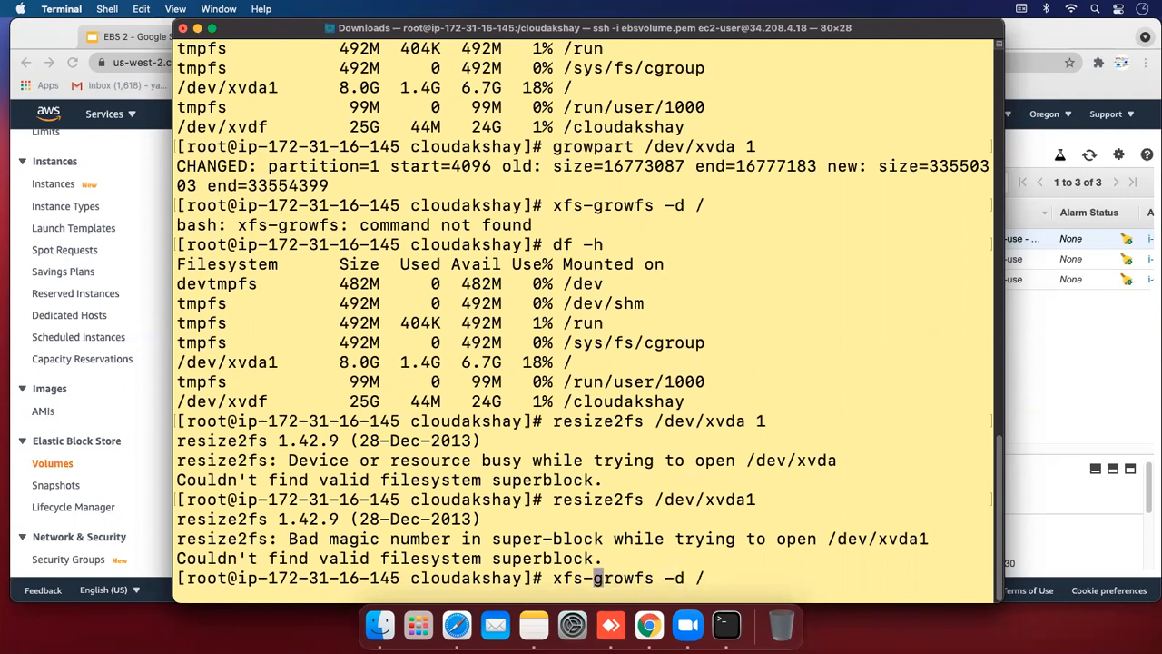
key(BackSpace)
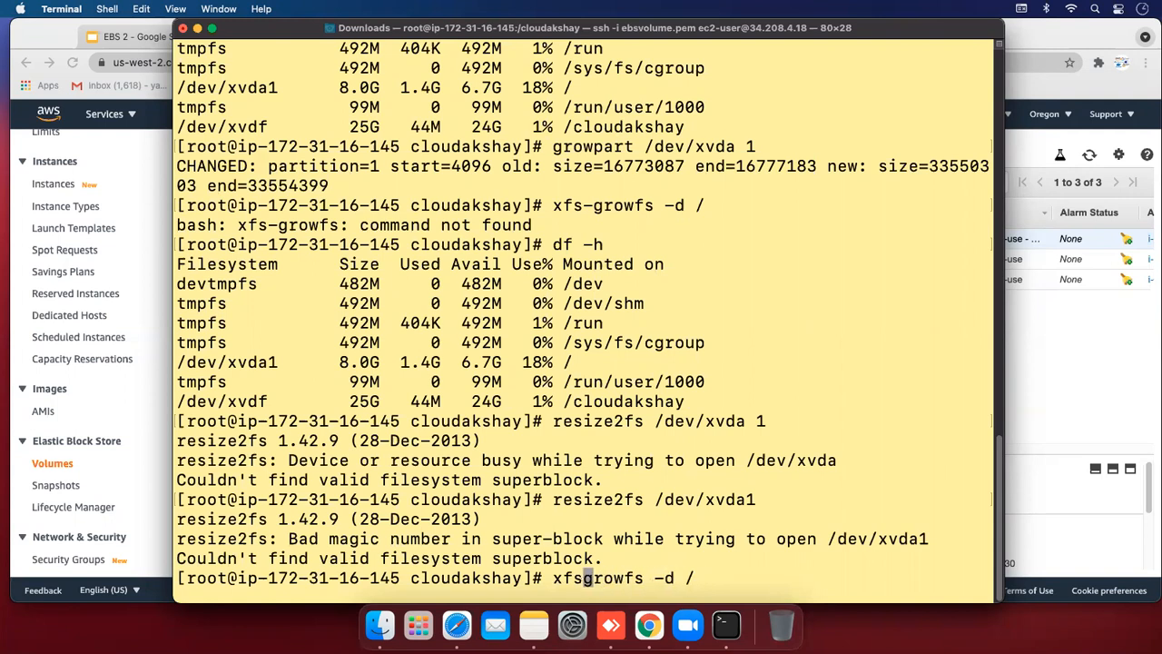
text(_)
key(Right)
key(Right)
key(Right)
key(Right)
key(Right)
key(Right)
key(Right)
key(Right)
key(Right)
key(Right)
key(Right)
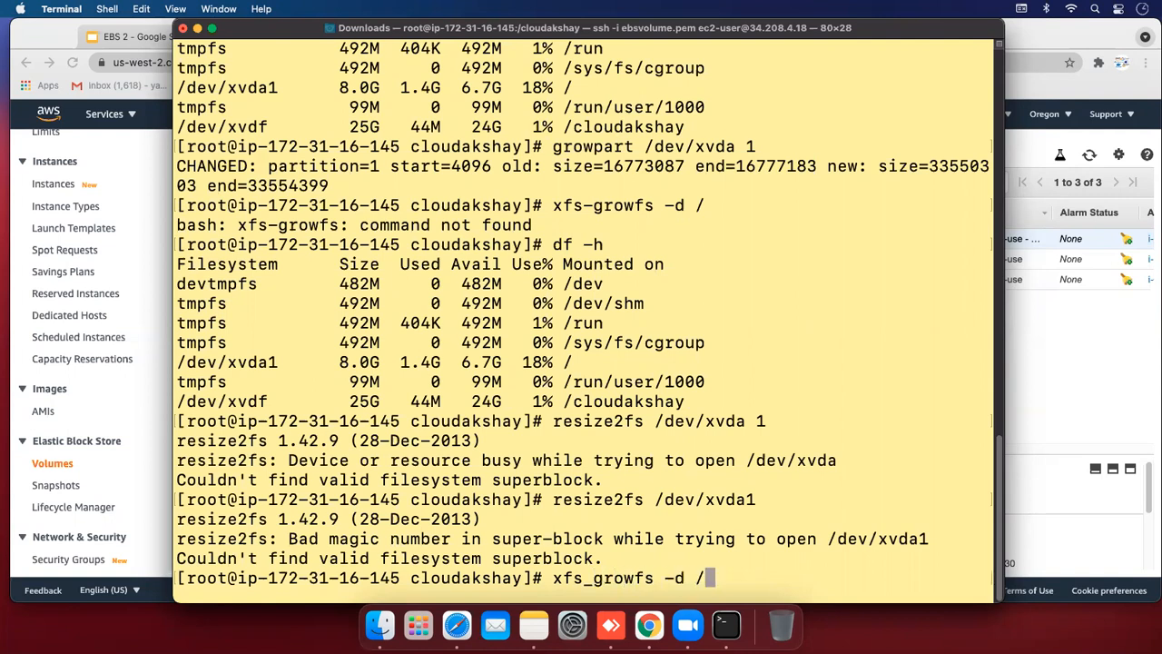
key(Return)
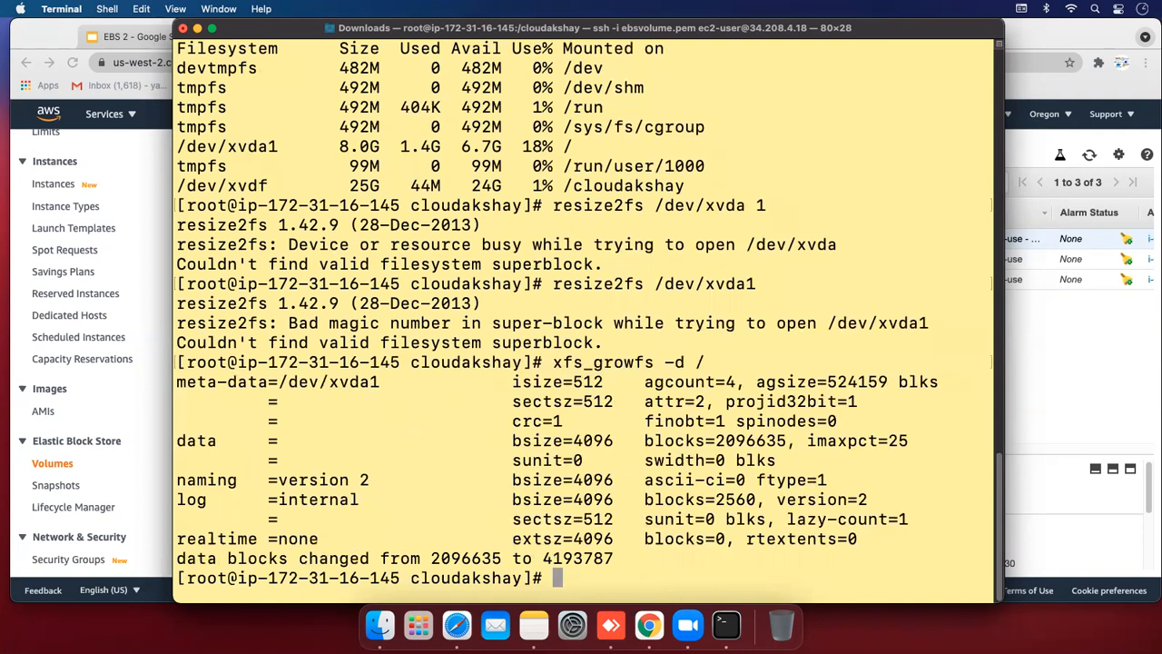
Verify with df -h that /dev/xvda1 now reports 16G with 15G available
drag(229, 558, 616, 563)
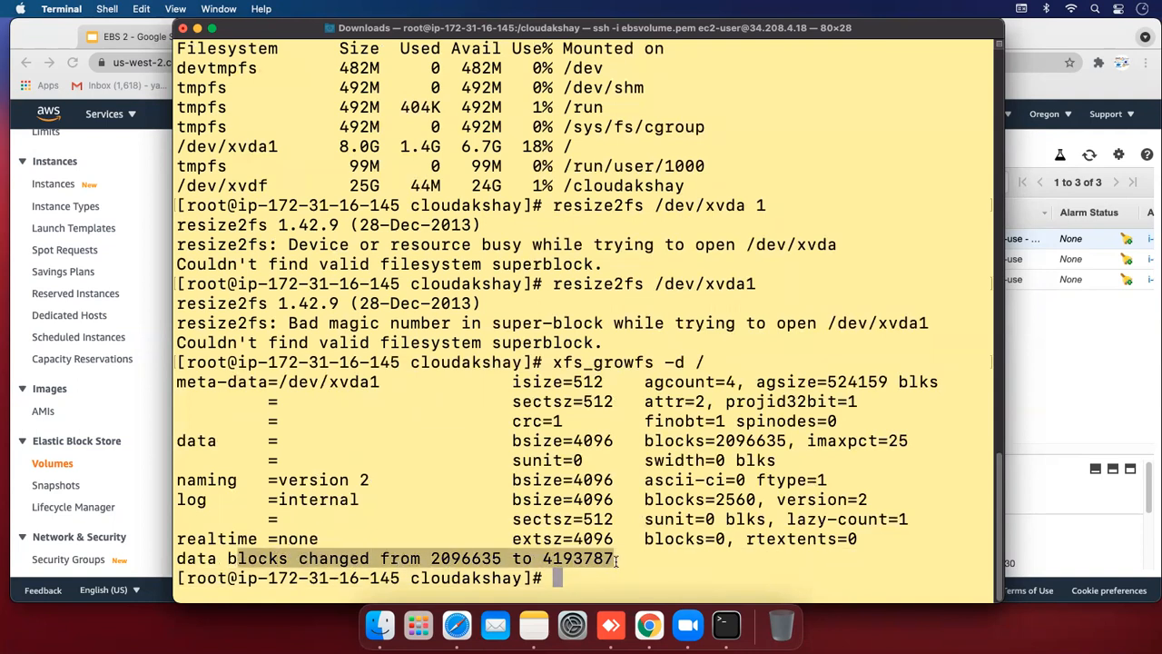
click(615, 563)
text(df -h)
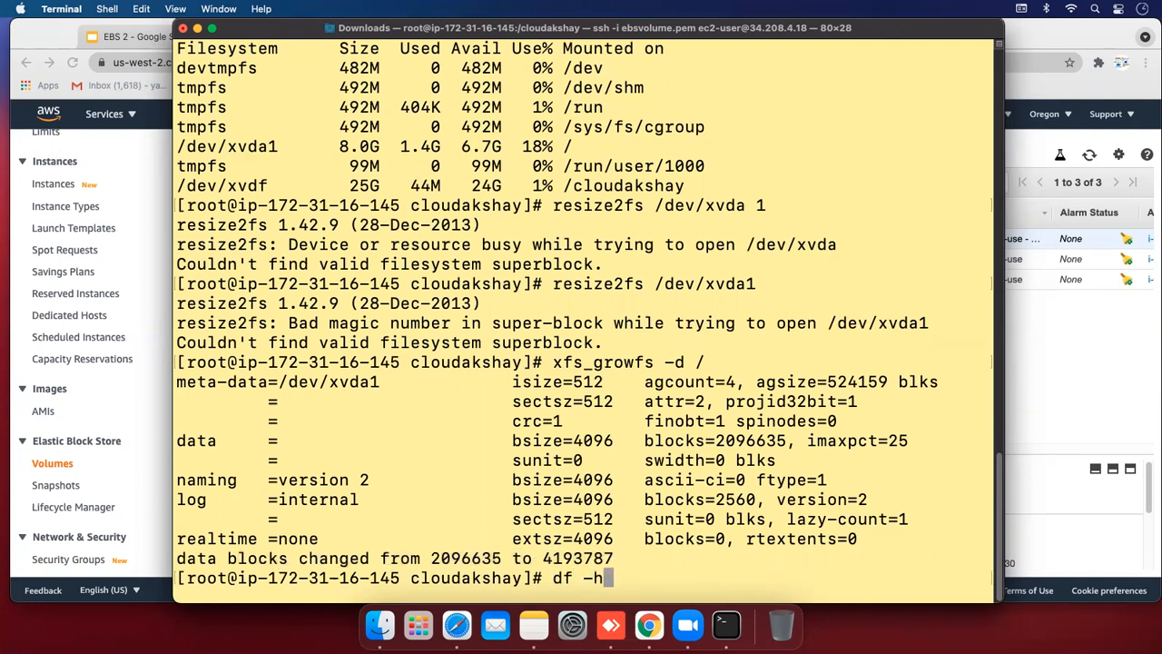
key(Return)
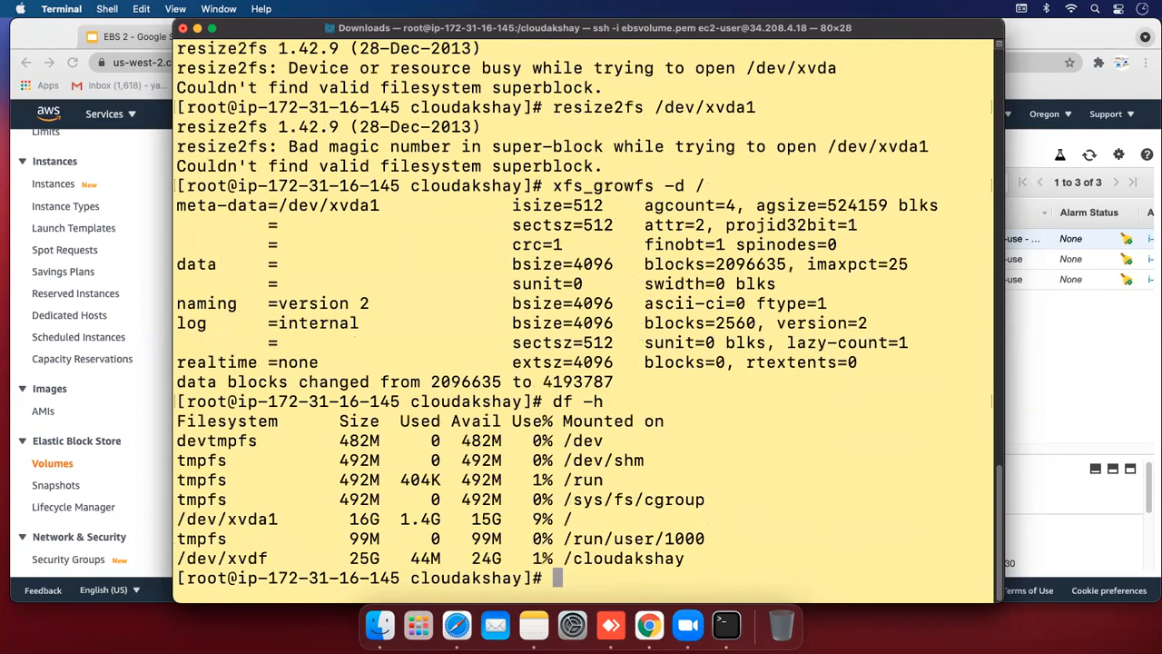
drag(219, 519, 581, 518)
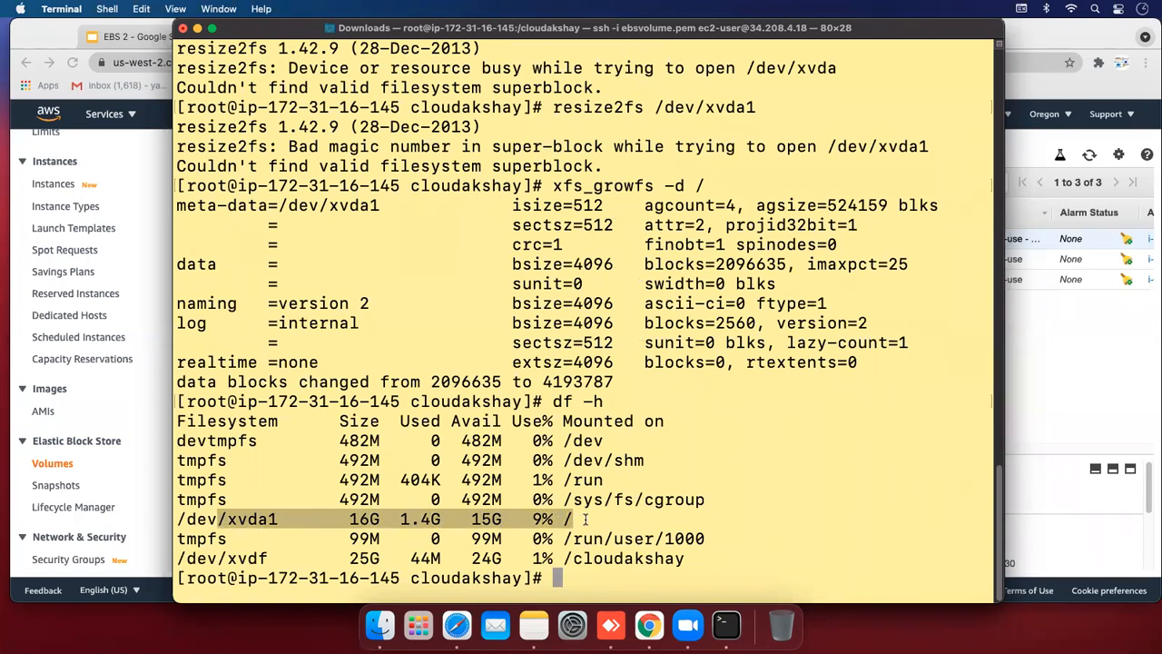
click(586, 518)
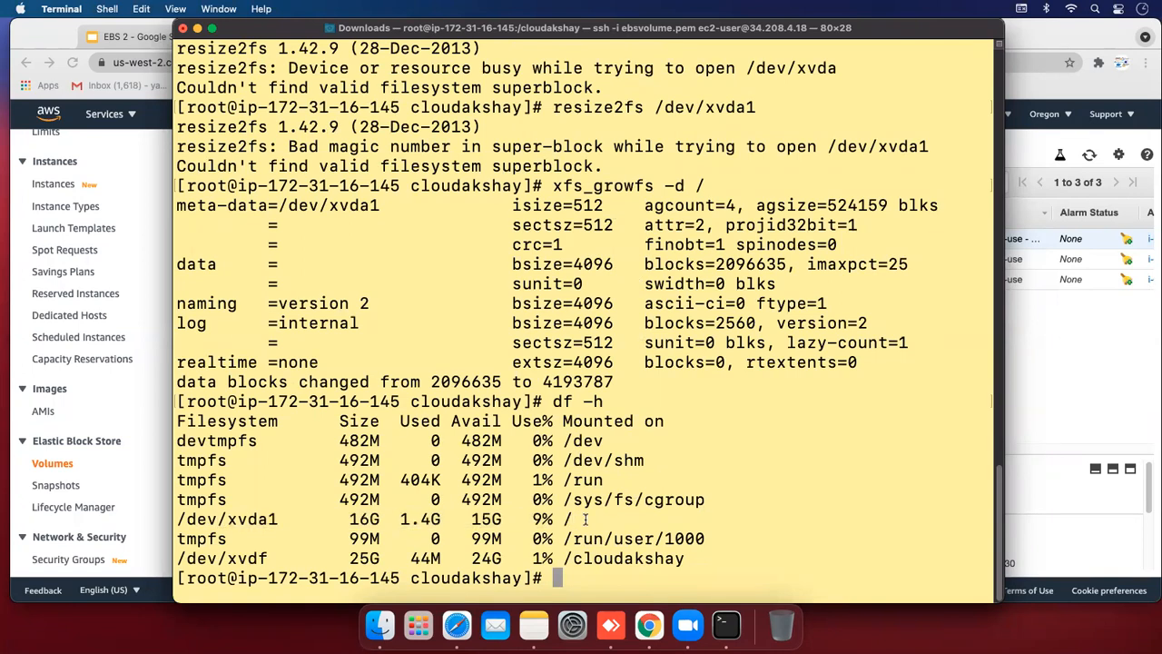